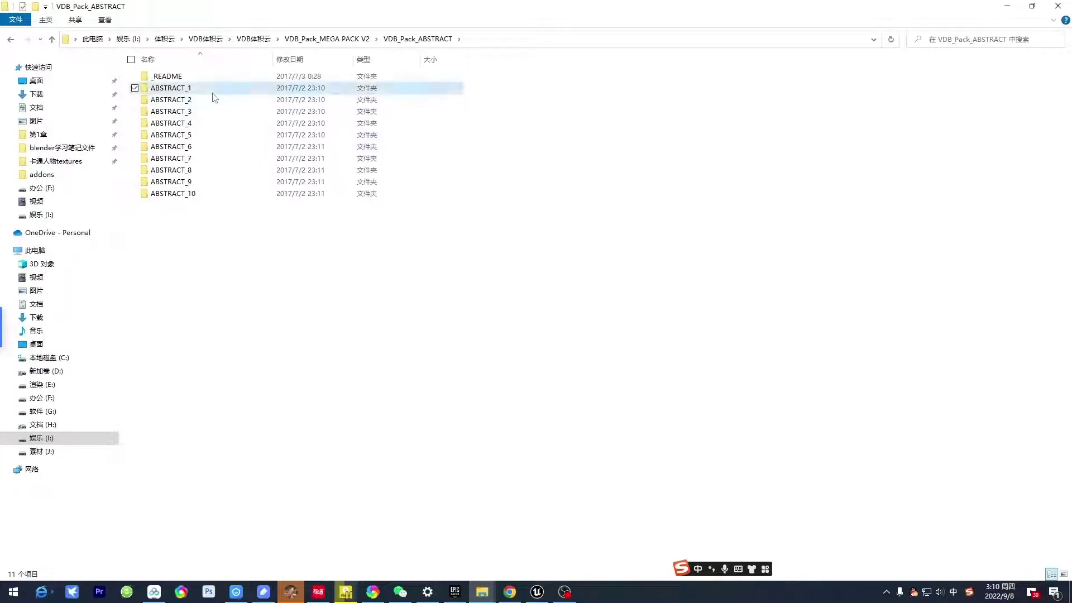
# - Open the ABSTRACT_1 folder, view the VDB_PACK_Abstract1.jpg preview, and select the VDB_PACK_Abstract1.vdb file
pyautogui.doubleClick(212, 96)
pyautogui.doubleClick(169, 92)
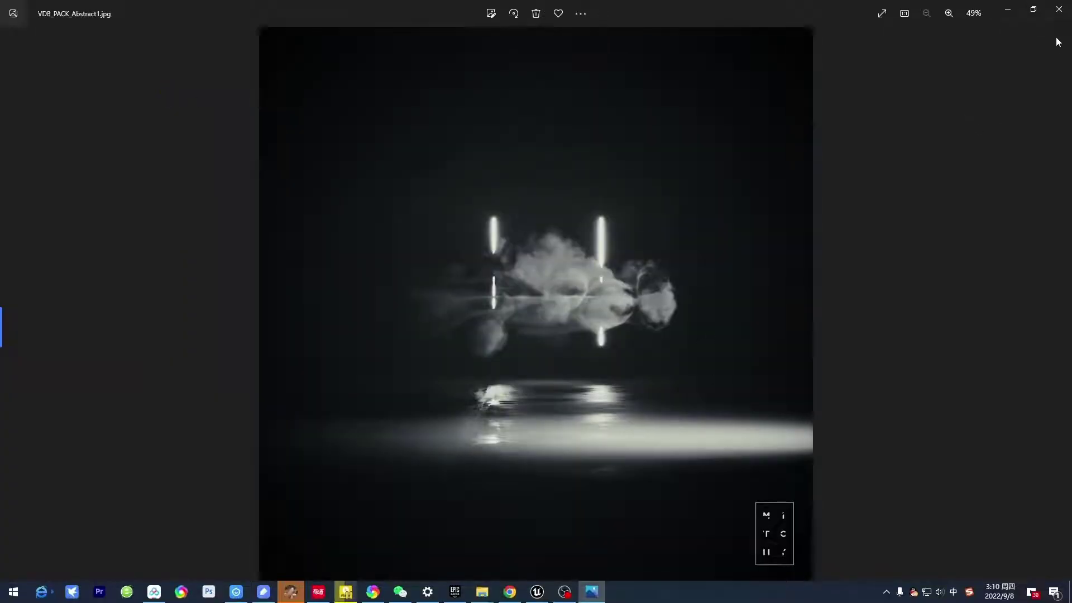
pyautogui.click(1059, 9)
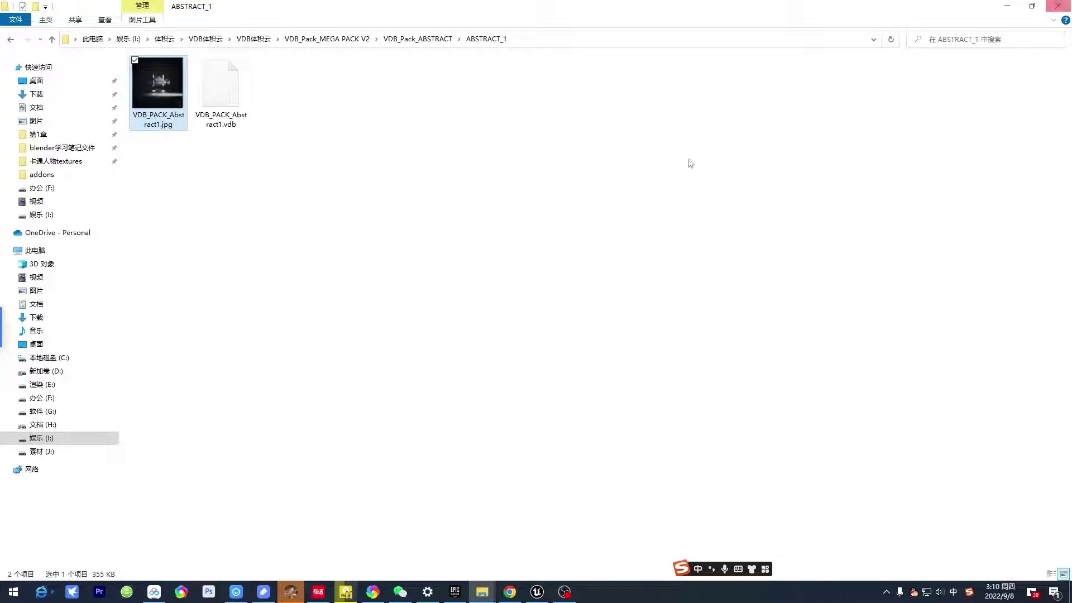
pyautogui.click(212, 98)
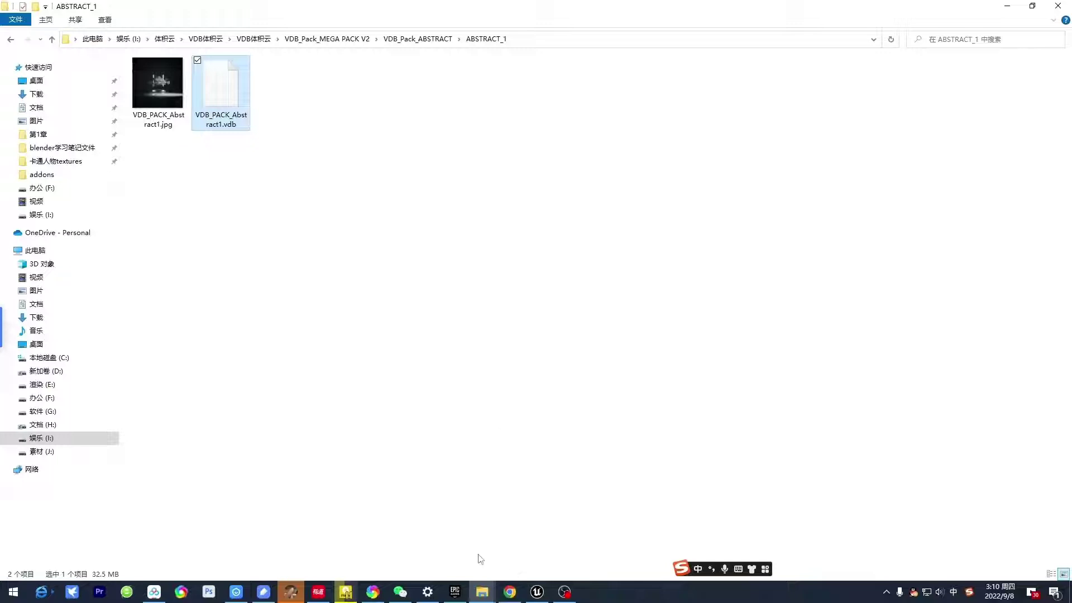
# - Switch to Chrome and examine the unreal-vdb GitHub release Precompiled_UE5.0_0.3.1 and its downloadable assets
pyautogui.click(537, 566)
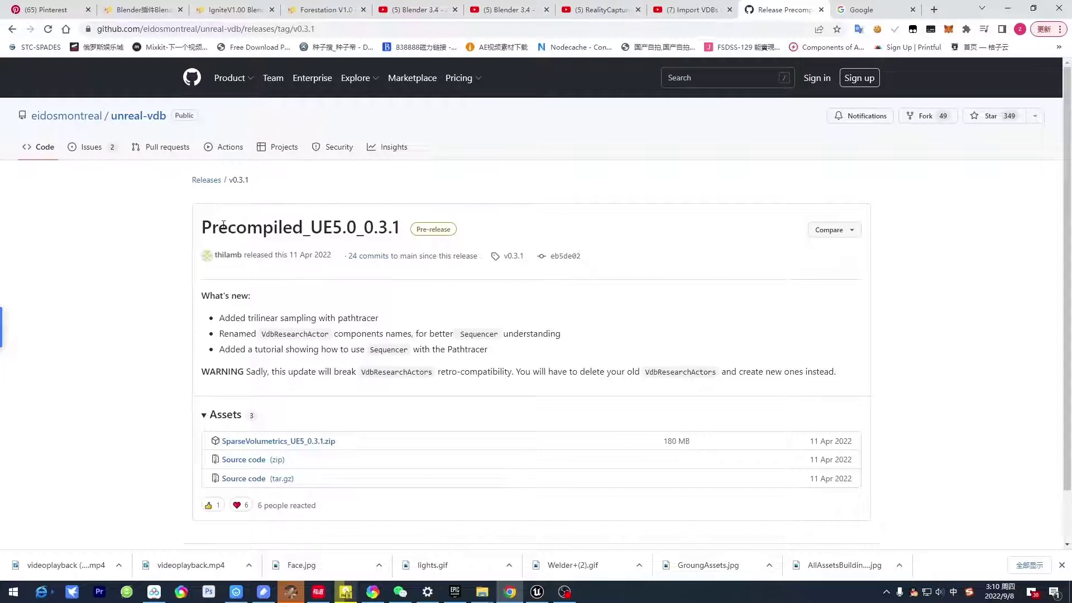
pyautogui.moveTo(223, 225); pyautogui.dragTo(294, 226)
pyautogui.click(337, 225)
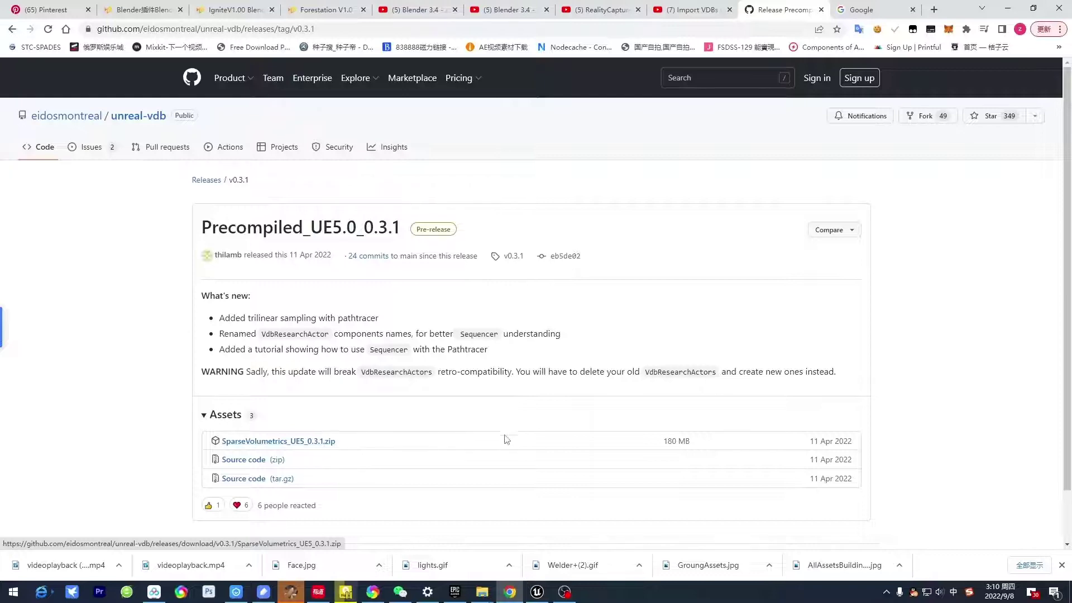
# - Inspect the downloaded SparseVolumetrics plugin folder and the UE_5.0 Engine Plugins folder where it has to be placed
pyautogui.moveTo(484, 598)
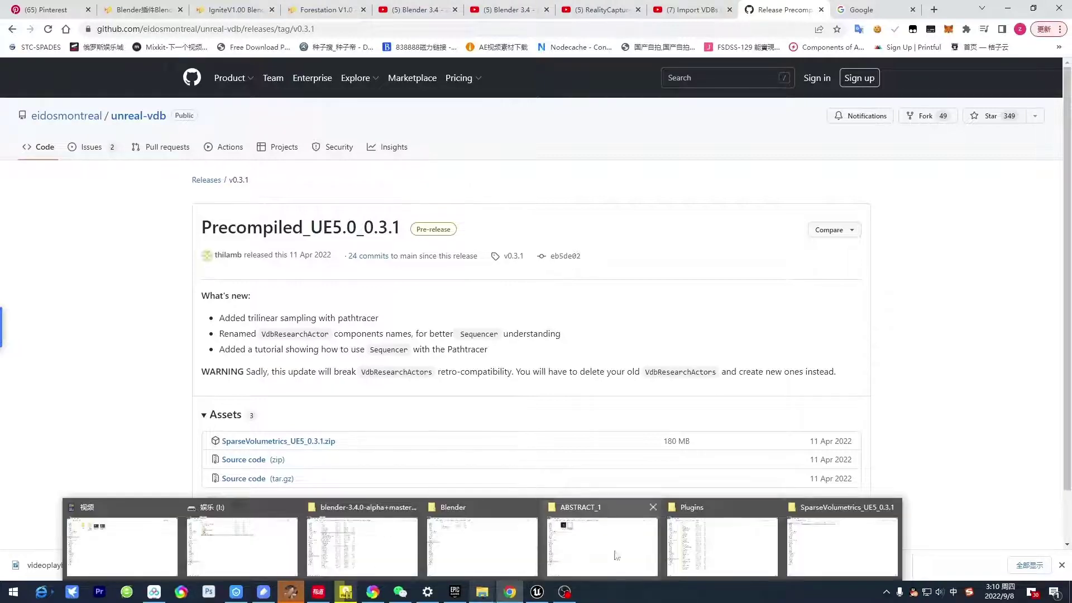
pyautogui.click(723, 544)
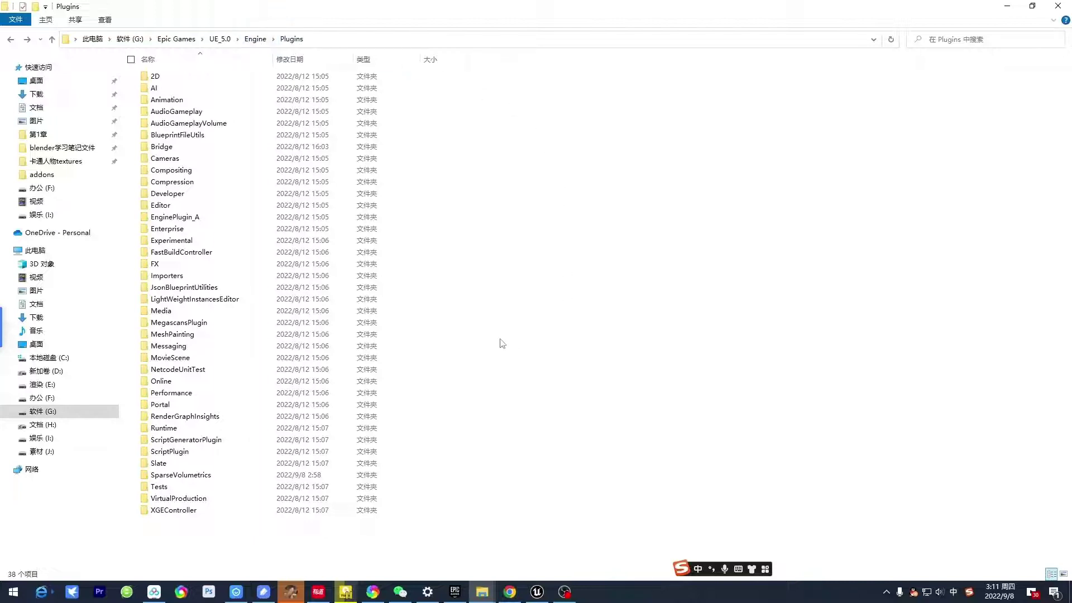
pyautogui.moveTo(483, 592)
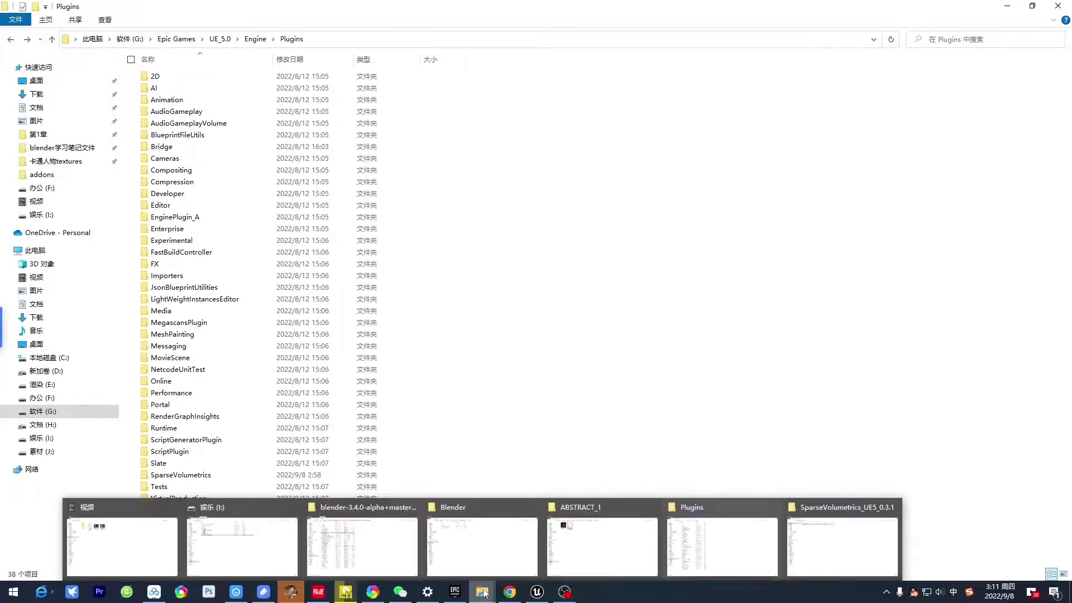
pyautogui.click(828, 537)
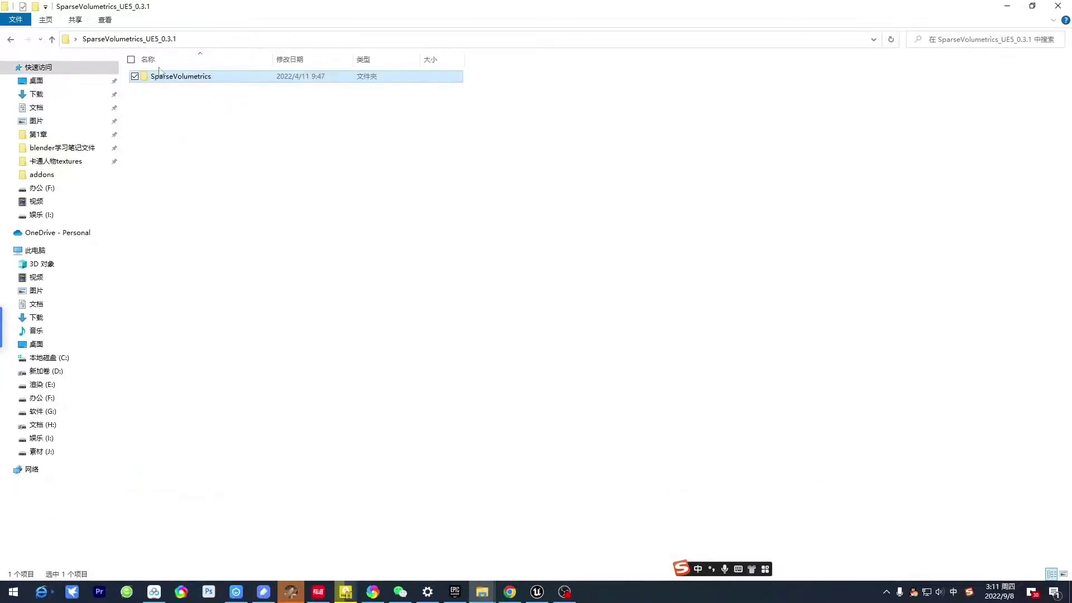
pyautogui.doubleClick(221, 82)
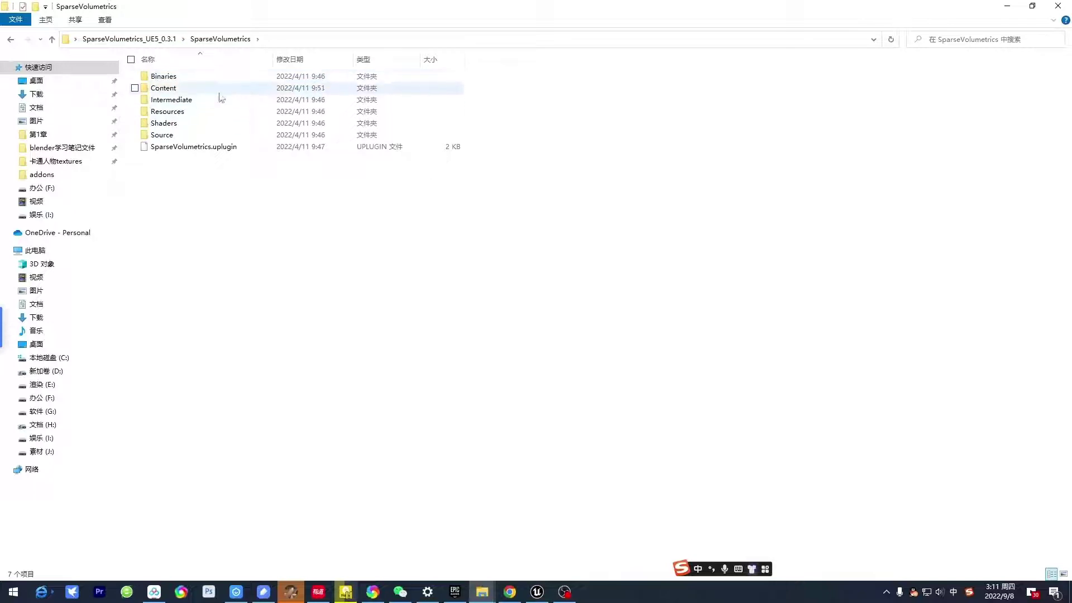
pyautogui.click(10, 41)
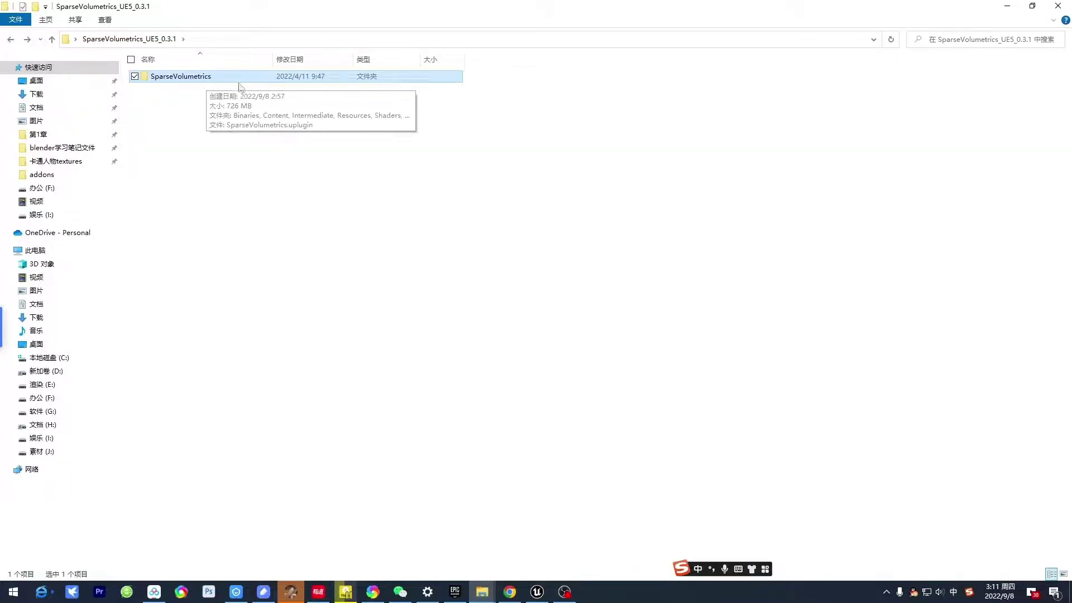
pyautogui.moveTo(482, 592)
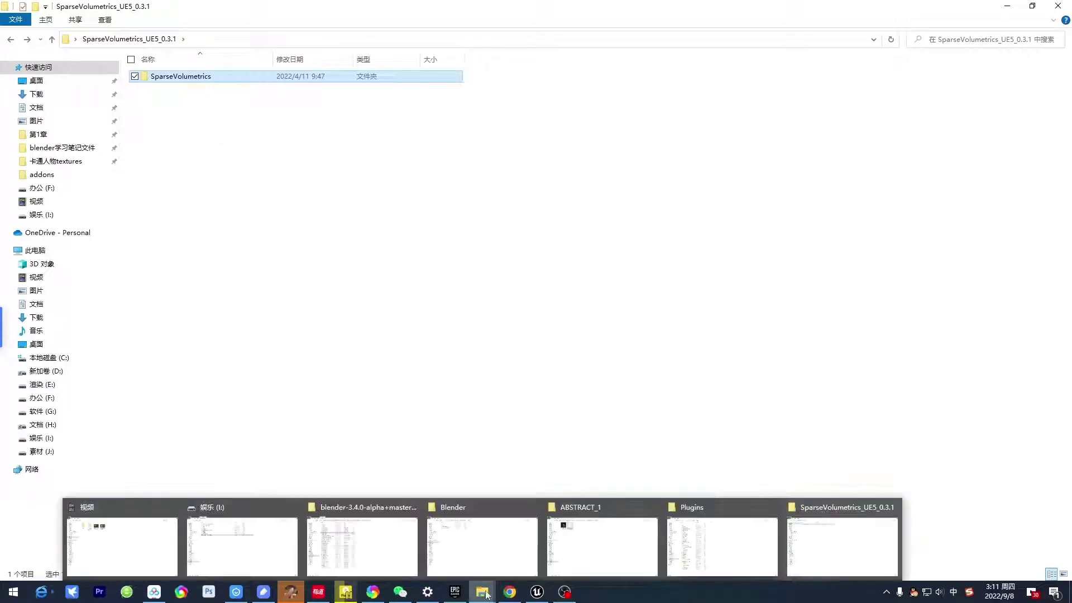
pyautogui.click(712, 551)
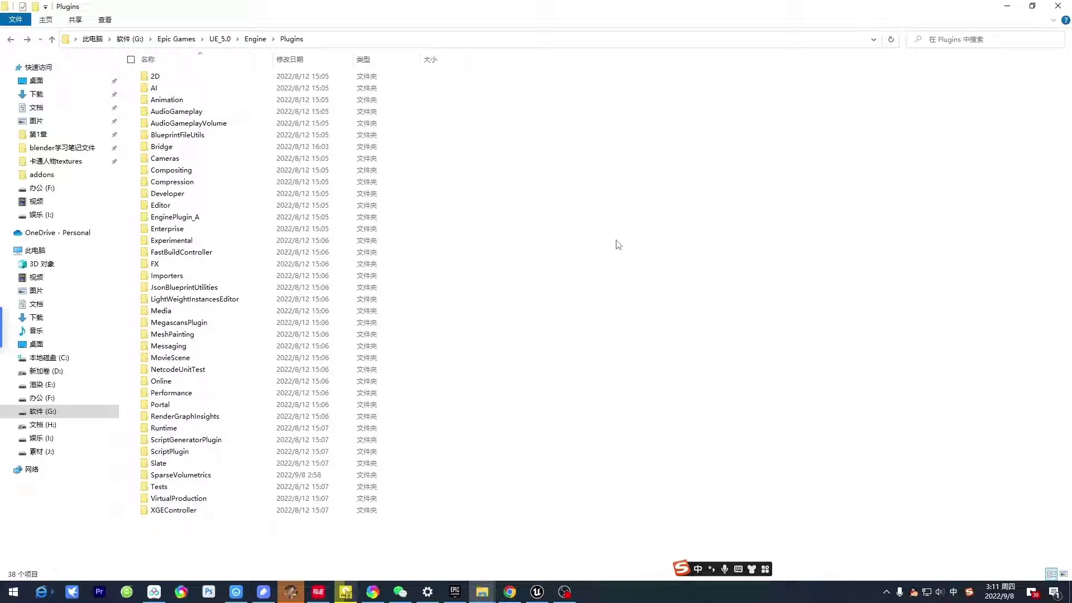
# - Switch to Unreal Editor, open the plugin manager and search the plugins for "vdb"
pyautogui.click(537, 592)
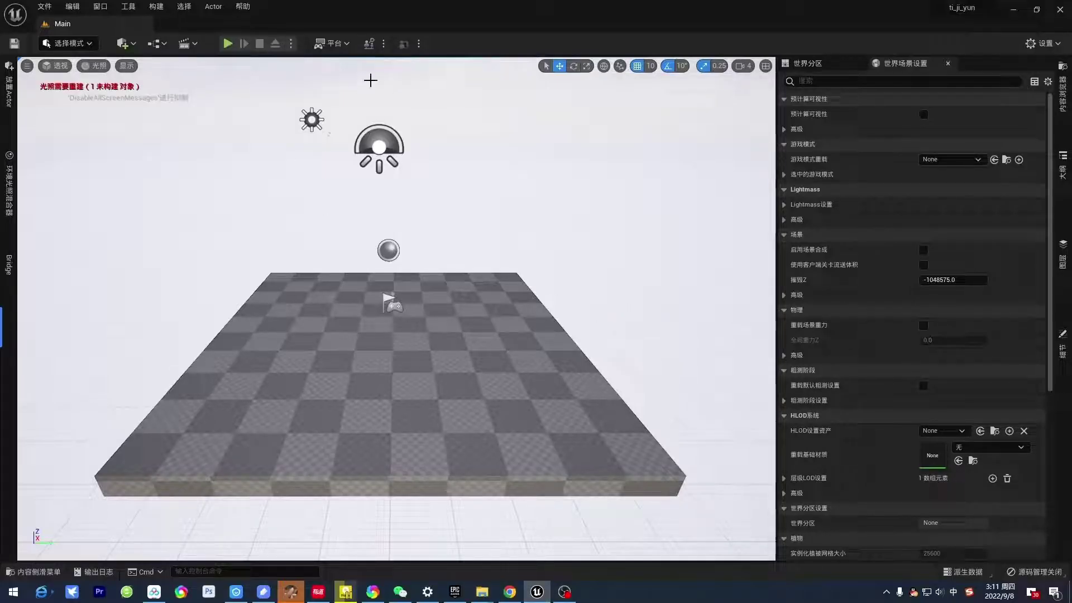
pyautogui.click(73, 6)
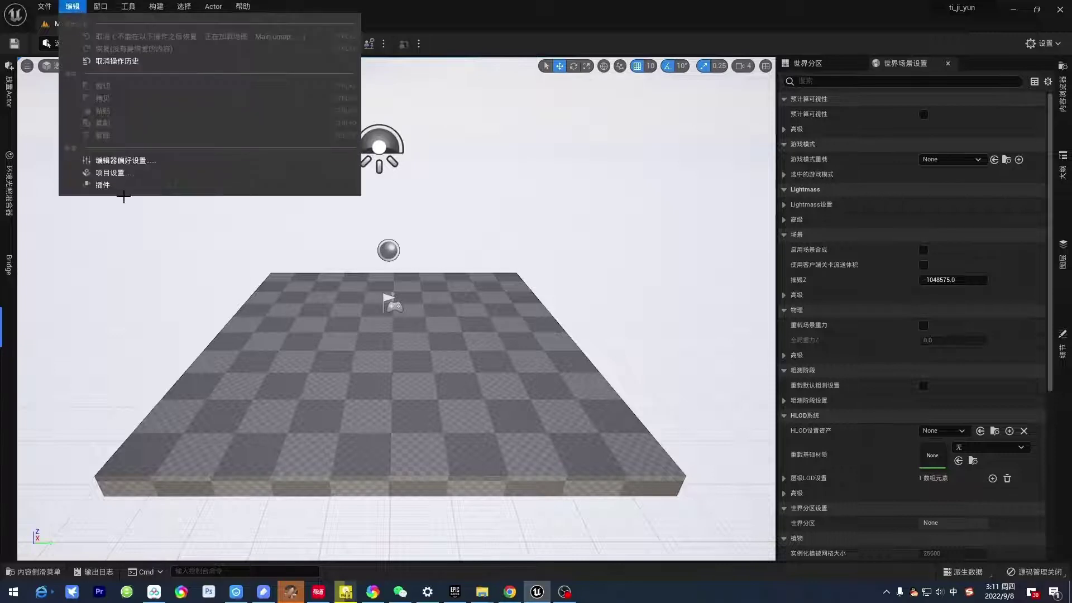
pyautogui.click(144, 186)
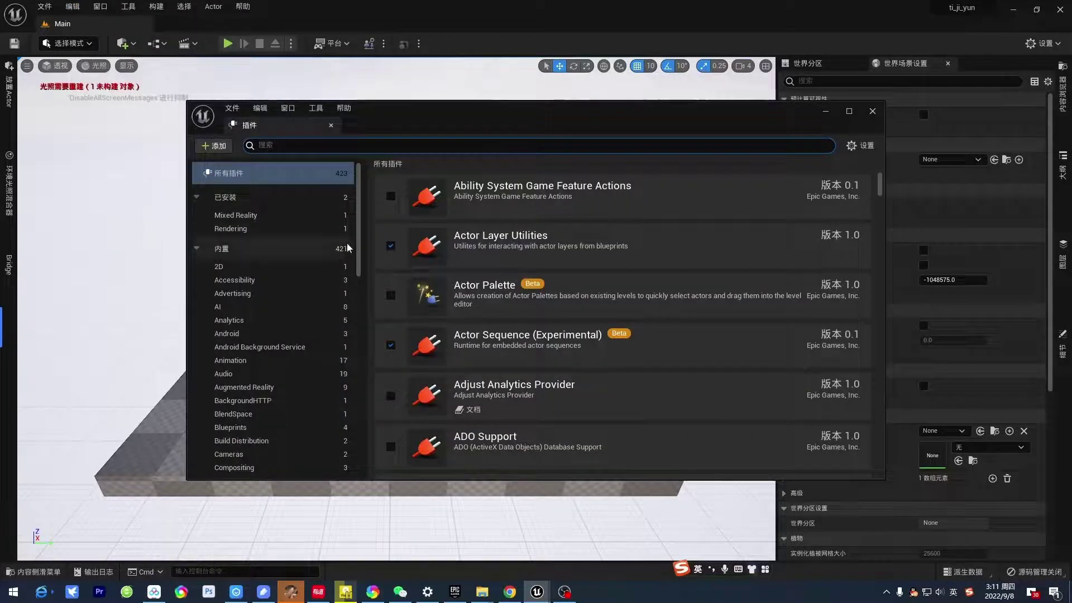
pyautogui.write('vdv')
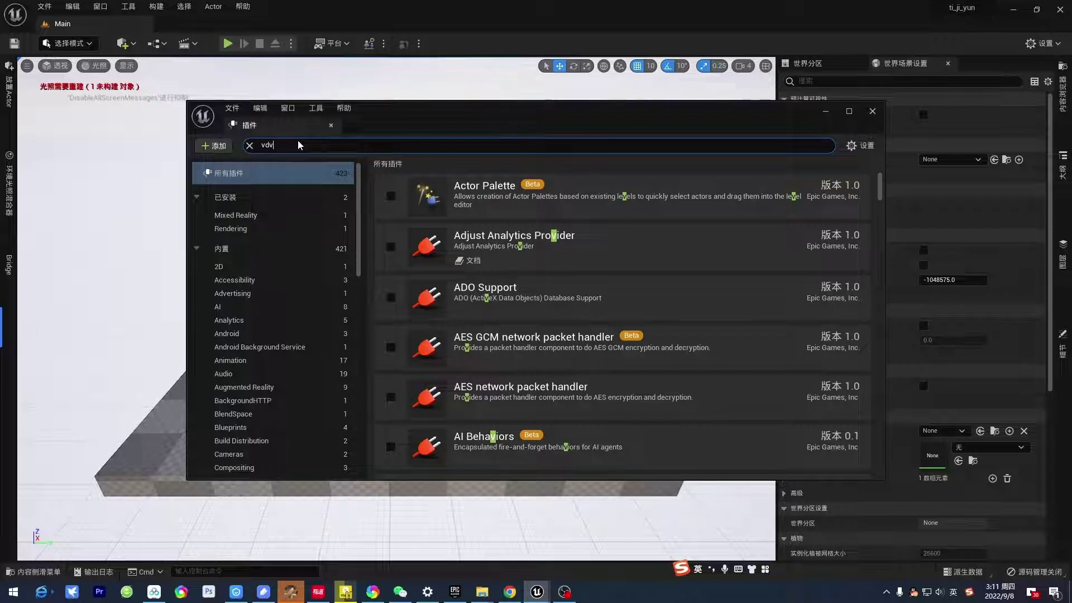
pyautogui.press('BackSpace')
pyautogui.write('b')
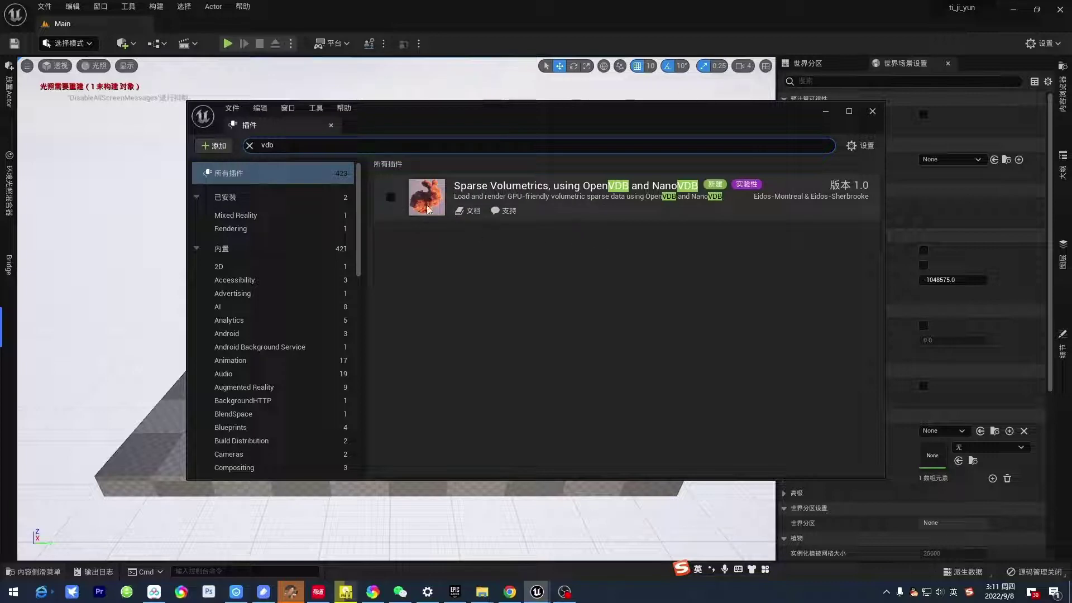
# - Enable the plugin "Sparse Volumetrics, using OpenVDB and NanoVDB", accept its experimental status, and restart the editor
pyautogui.click(391, 199)
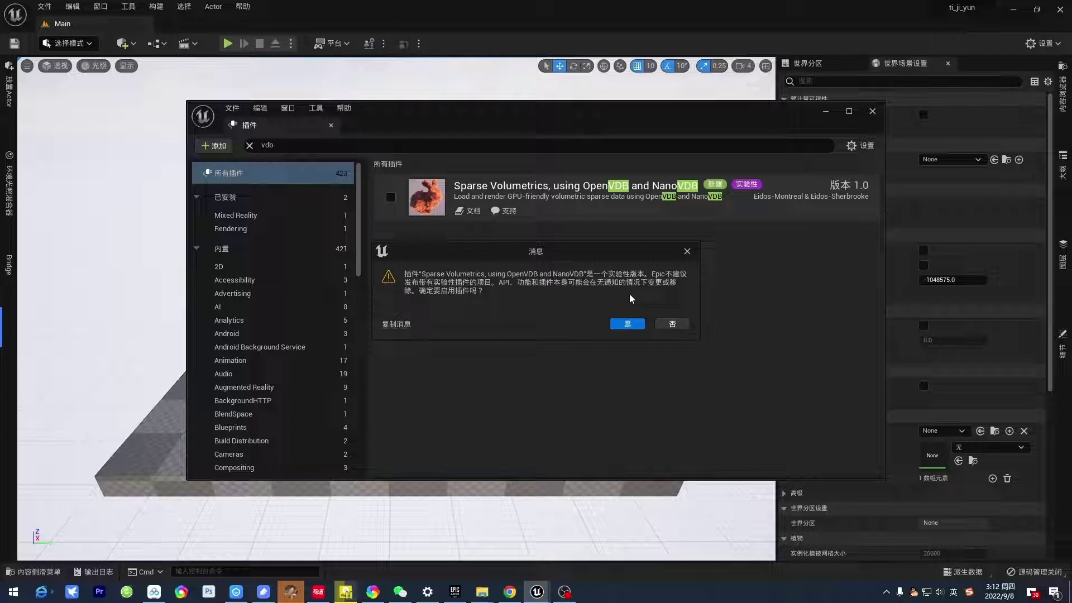
pyautogui.click(625, 325)
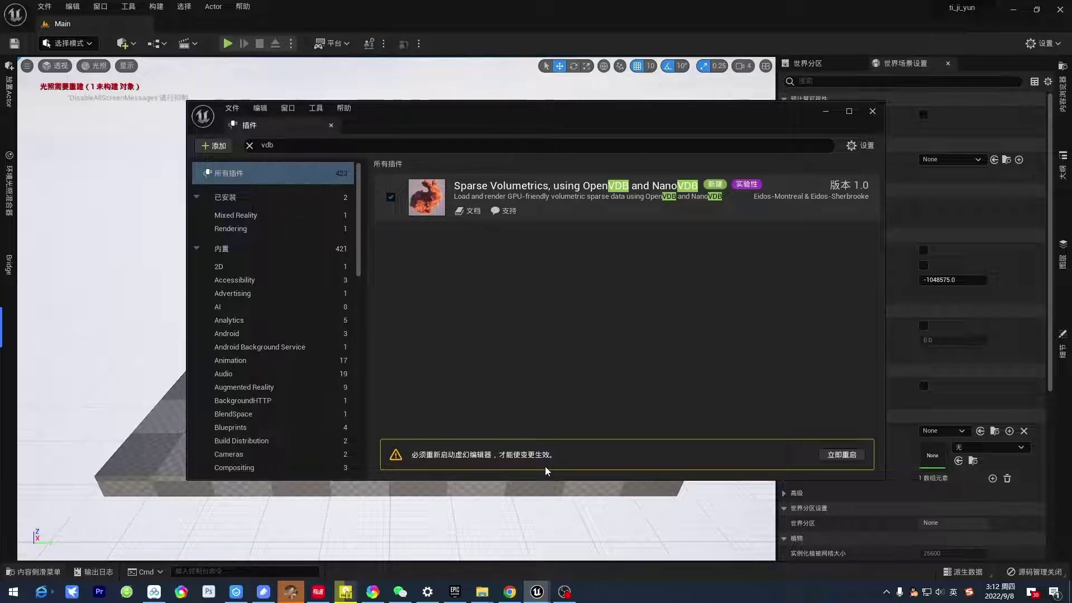
pyautogui.click(847, 459)
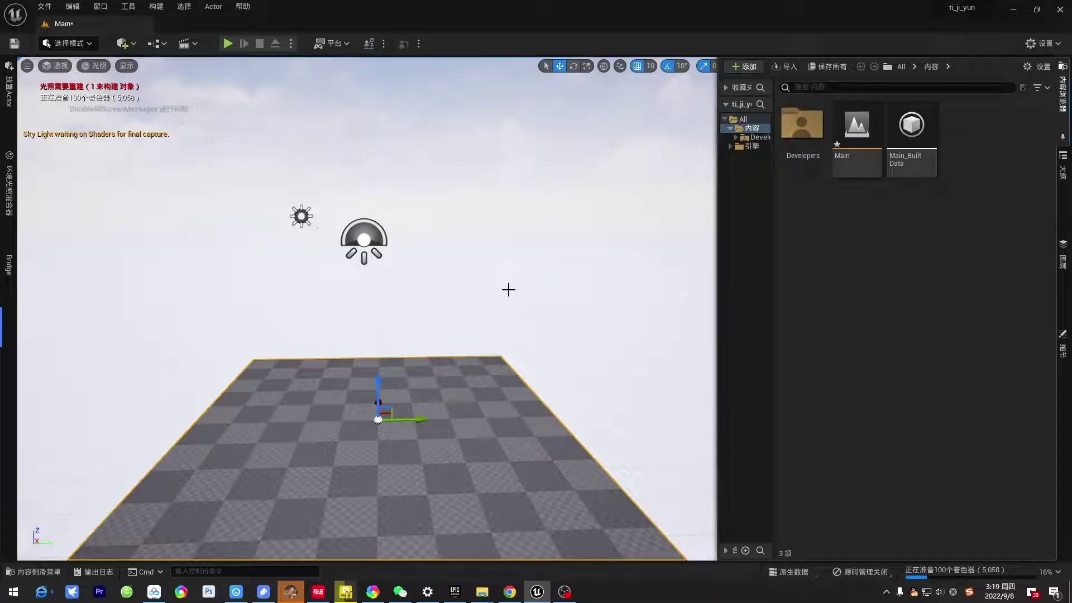
# - Show the level's actor outline and delete the Floor actor from the scene
pyautogui.click(1061, 167)
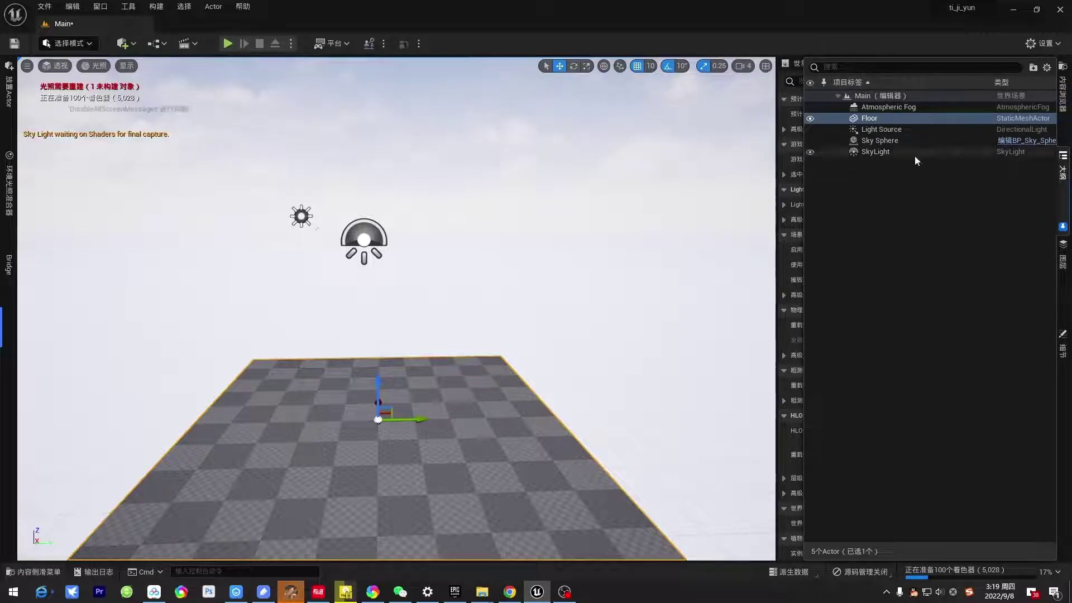
pyautogui.scroll(-5, 406, 373)
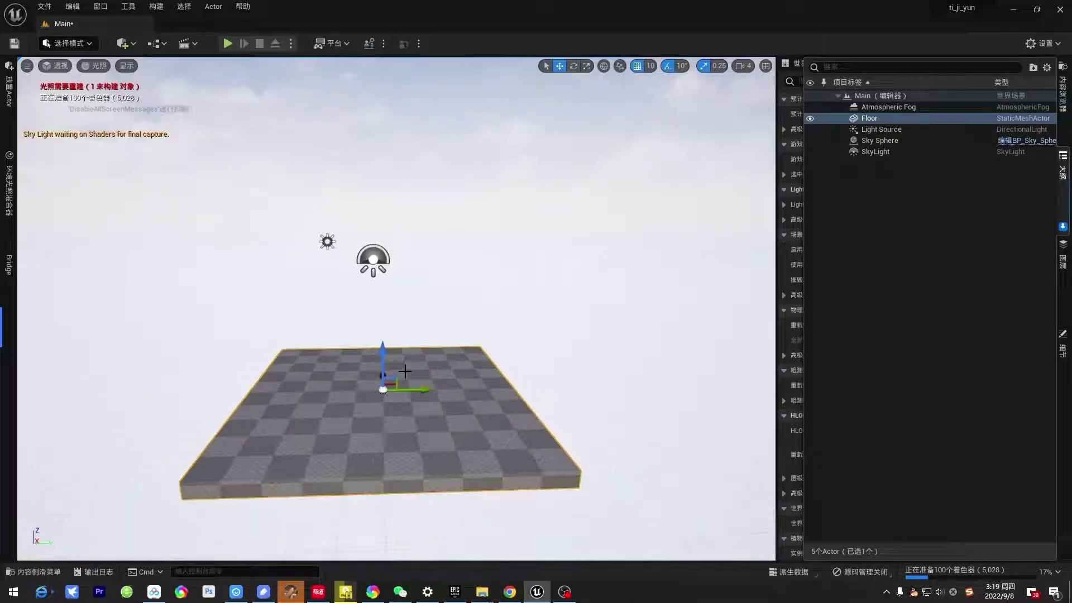
pyautogui.scroll(1, 534, 316)
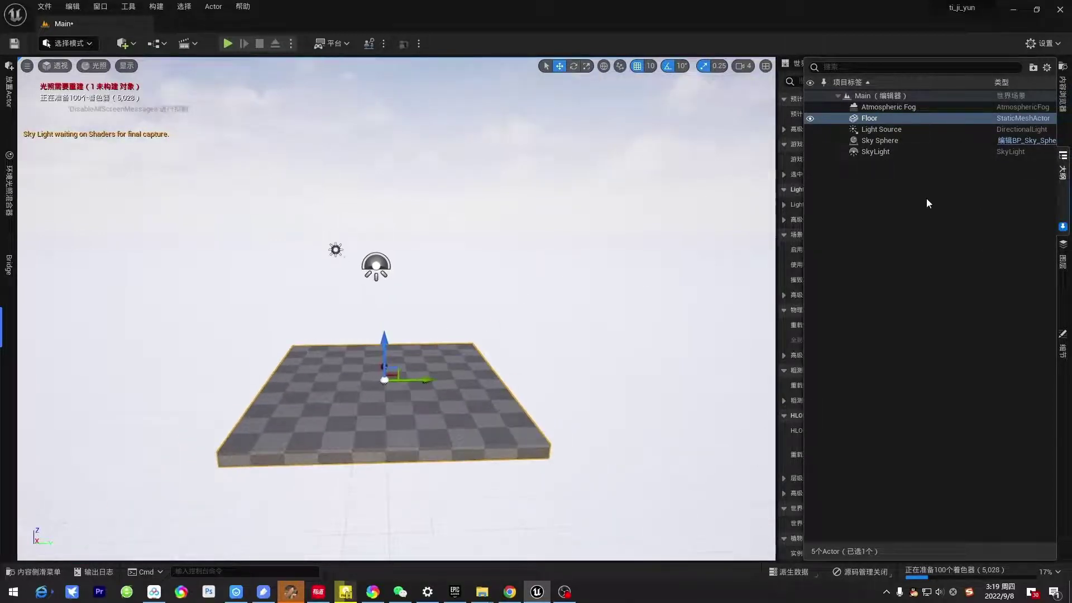
pyautogui.press('Delete')
# - Delete the Sky Sphere actor from the scene, keeping the Light Source and SkyLight
pyautogui.click(895, 119)
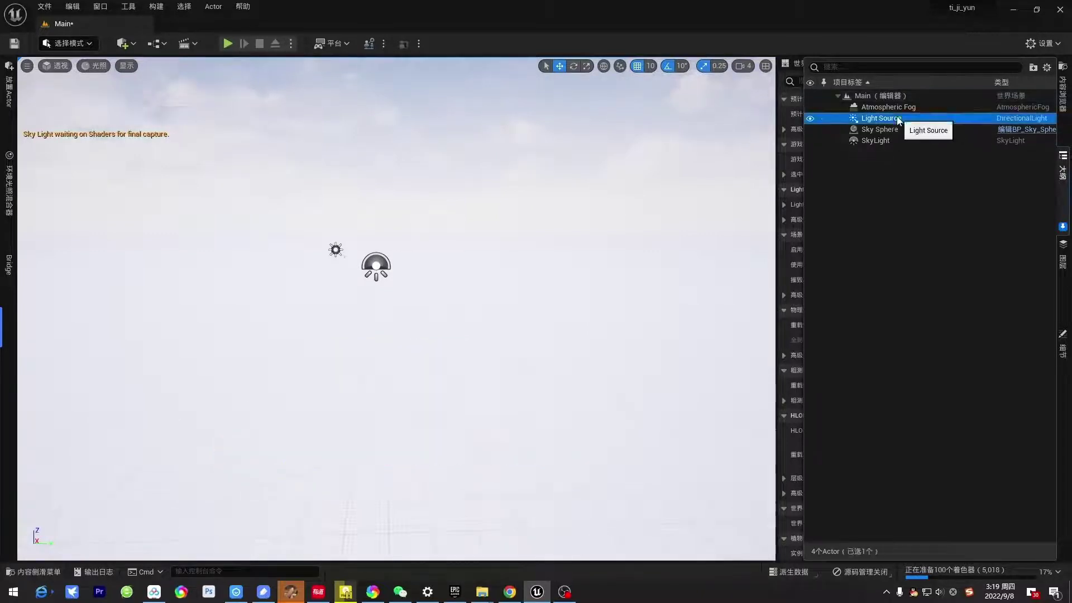
pyautogui.click(896, 129)
pyautogui.click(906, 141)
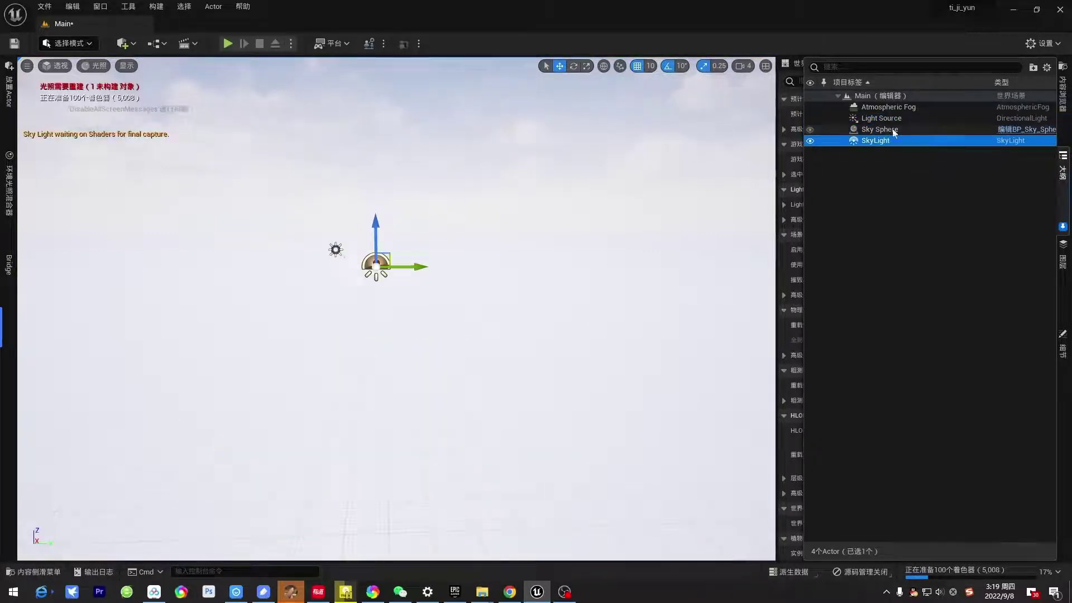
pyautogui.click(893, 130)
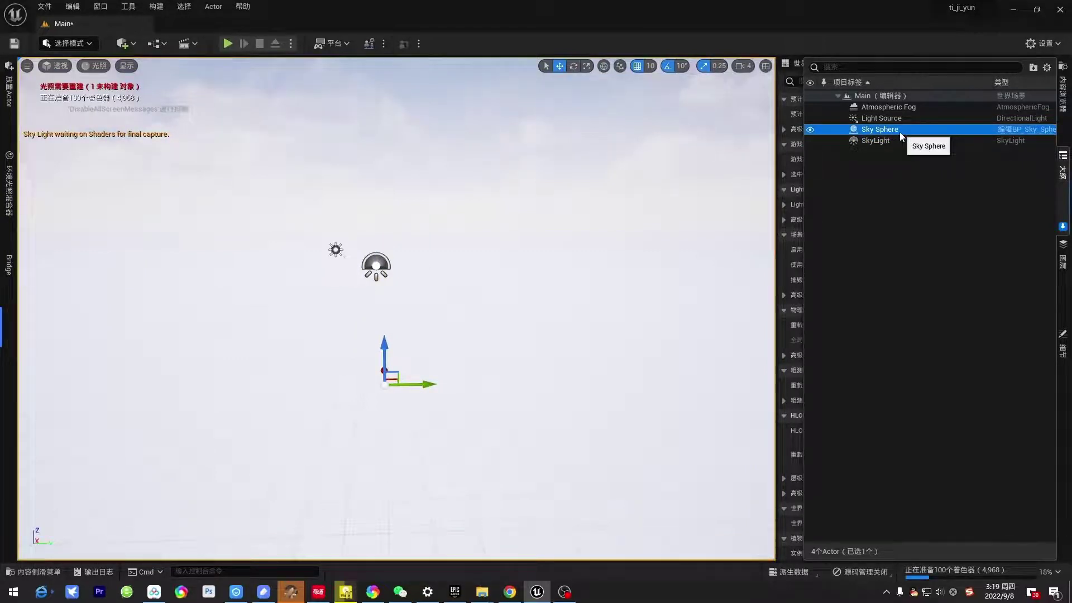
pyautogui.press('Delete')
pyautogui.moveTo(478, 346); pyautogui.dragTo(507, 357, button='right')
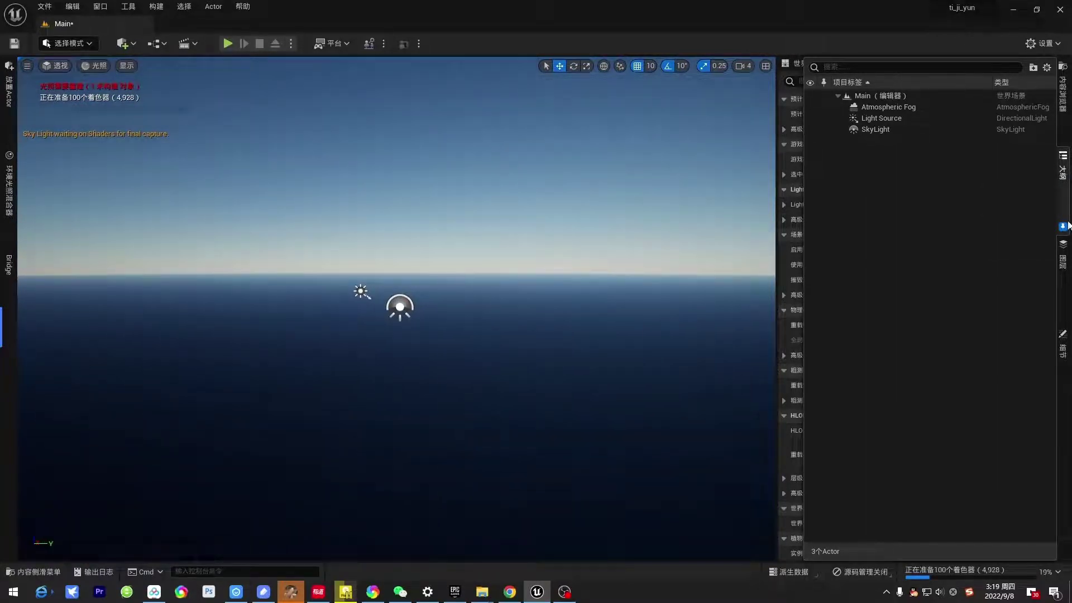
# - Show the project's content browser and switch to the ABSTRACT_1 folder in File Explorer
pyautogui.click(1064, 111)
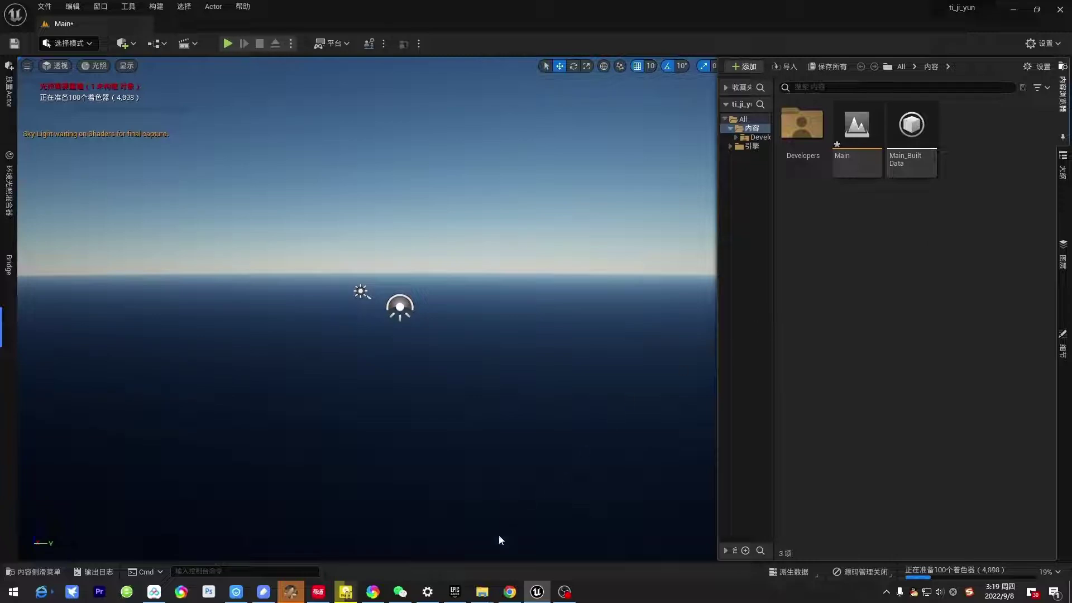
pyautogui.moveTo(481, 599)
pyautogui.moveTo(581, 552)
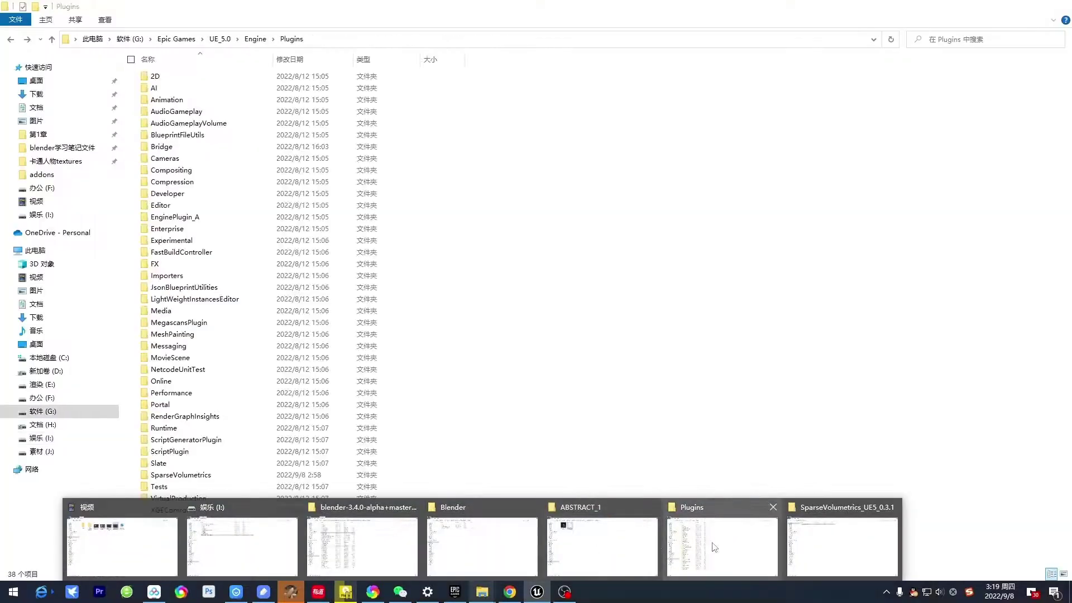
pyautogui.click(617, 540)
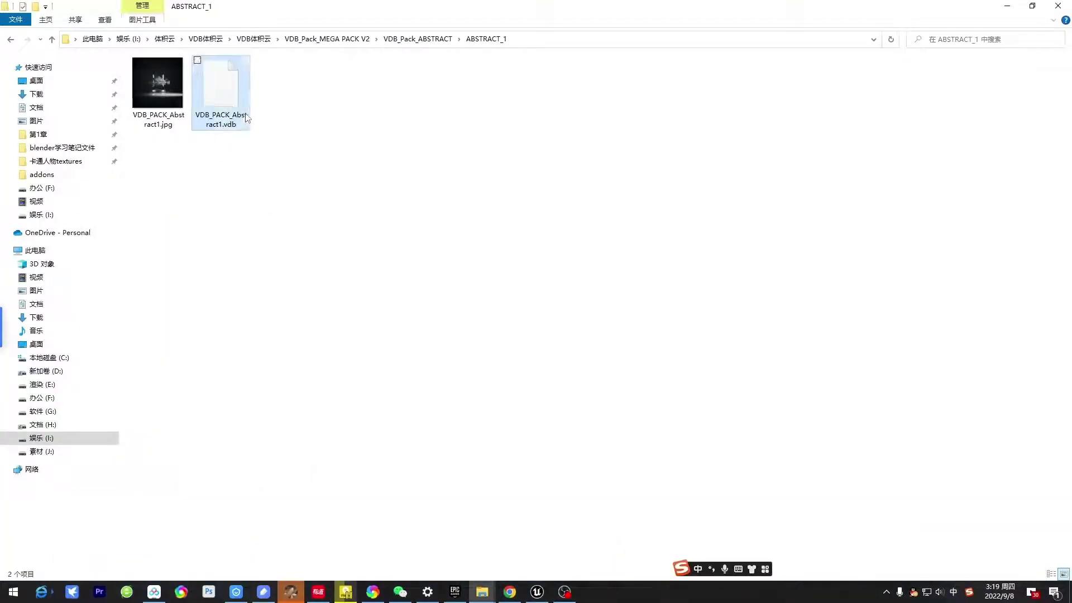
# - View the cloud in VDB_PACK_Abstract1.jpg up close and close the image
pyautogui.click(169, 93)
pyautogui.doubleClick(170, 93)
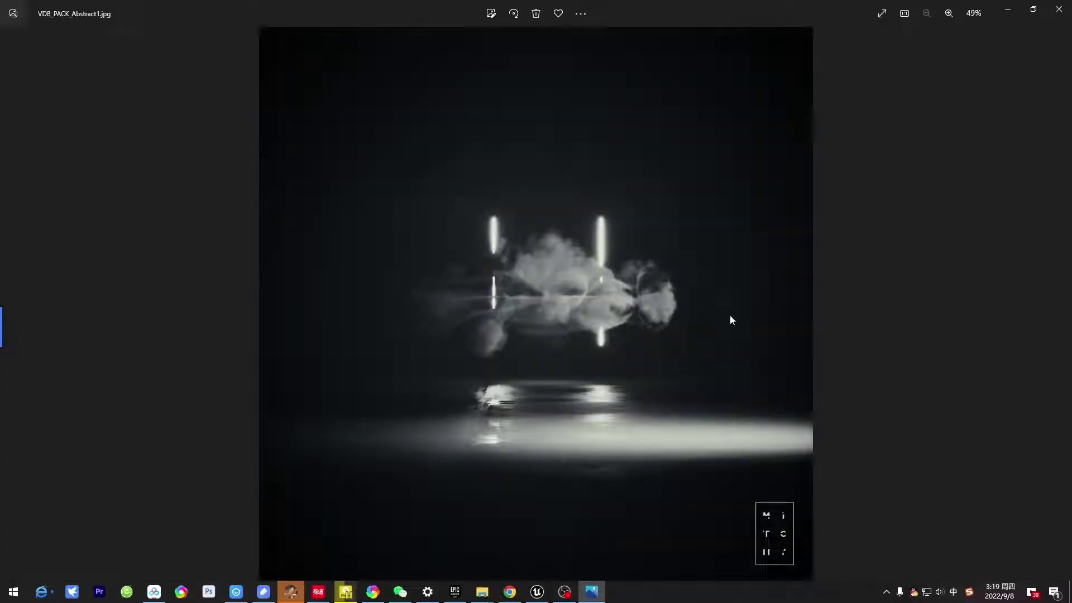
pyautogui.scroll(5, 629, 302)
pyautogui.scroll(-3, 613, 335)
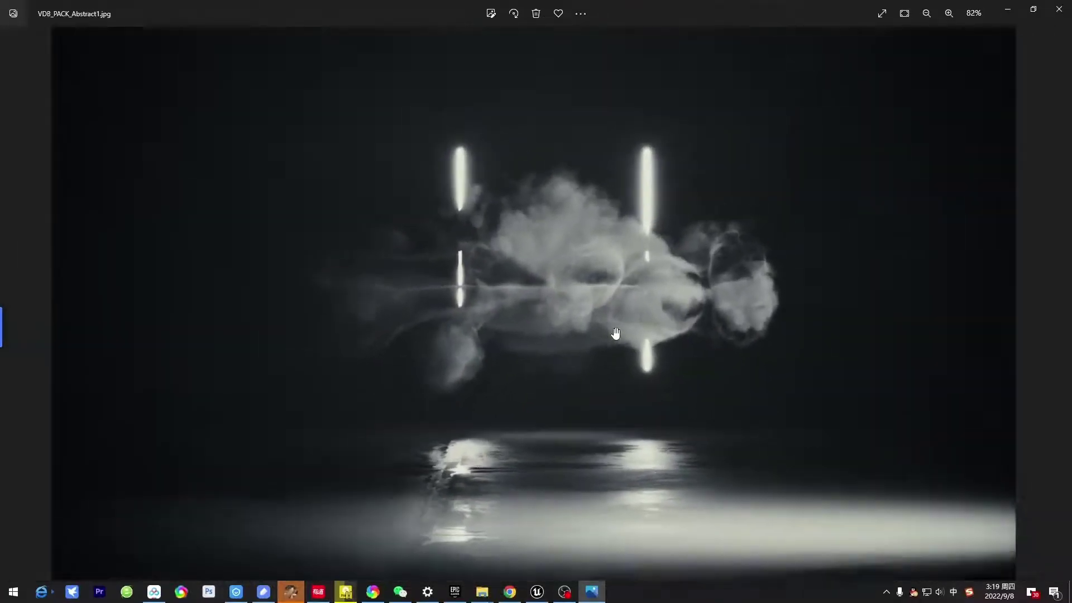
pyautogui.click(1059, 9)
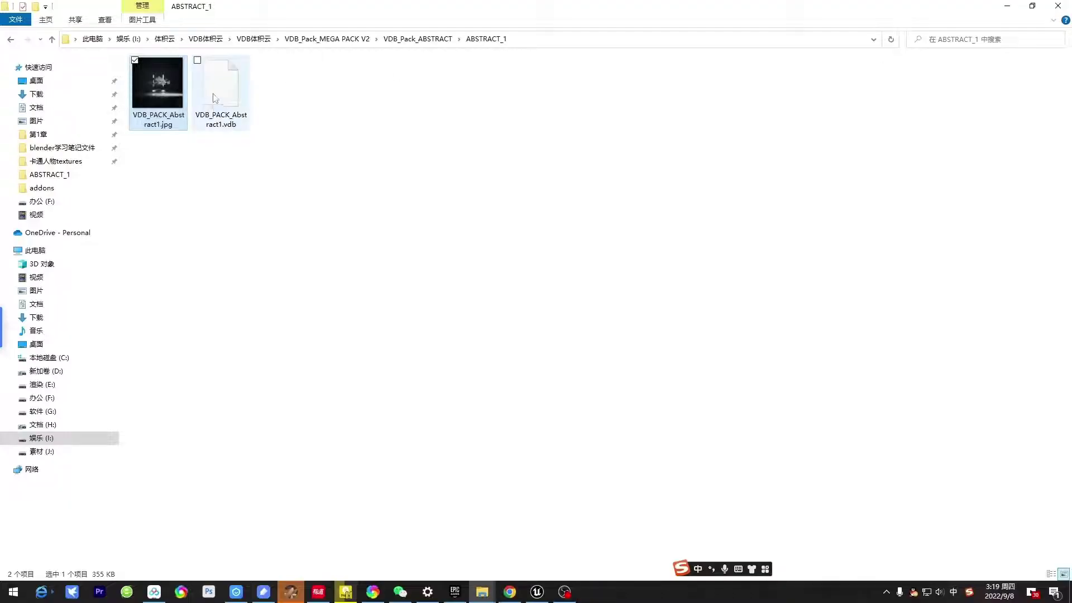
# - Try to import VDB_PACK_Abstract1.vdb from the ABSTRACT_1 folder into the project's content folder
pyautogui.moveTo(221, 83); pyautogui.dragTo(920, 269)
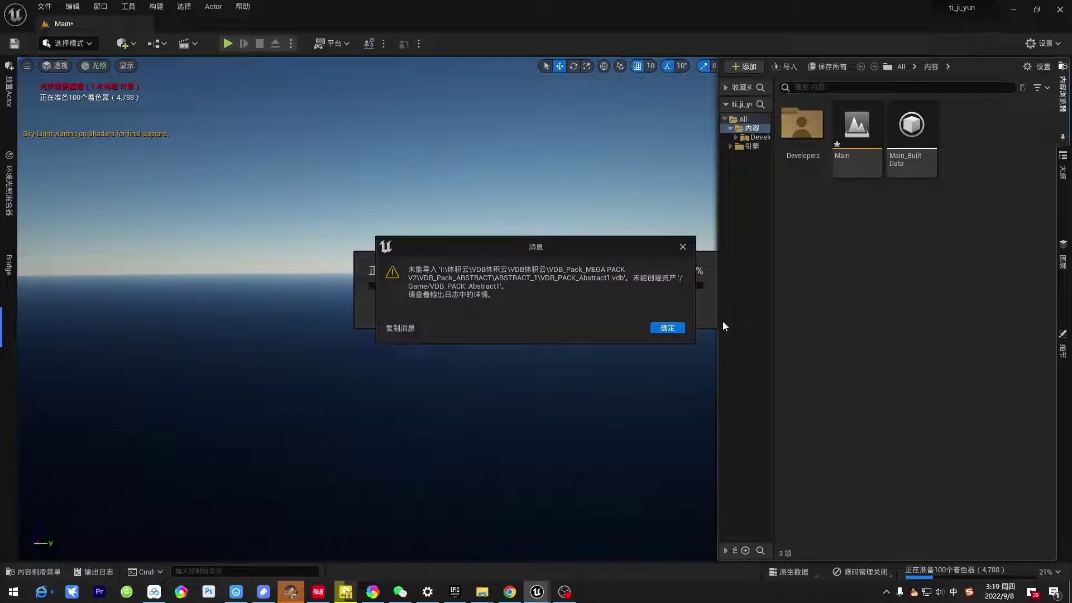
pyautogui.click(666, 329)
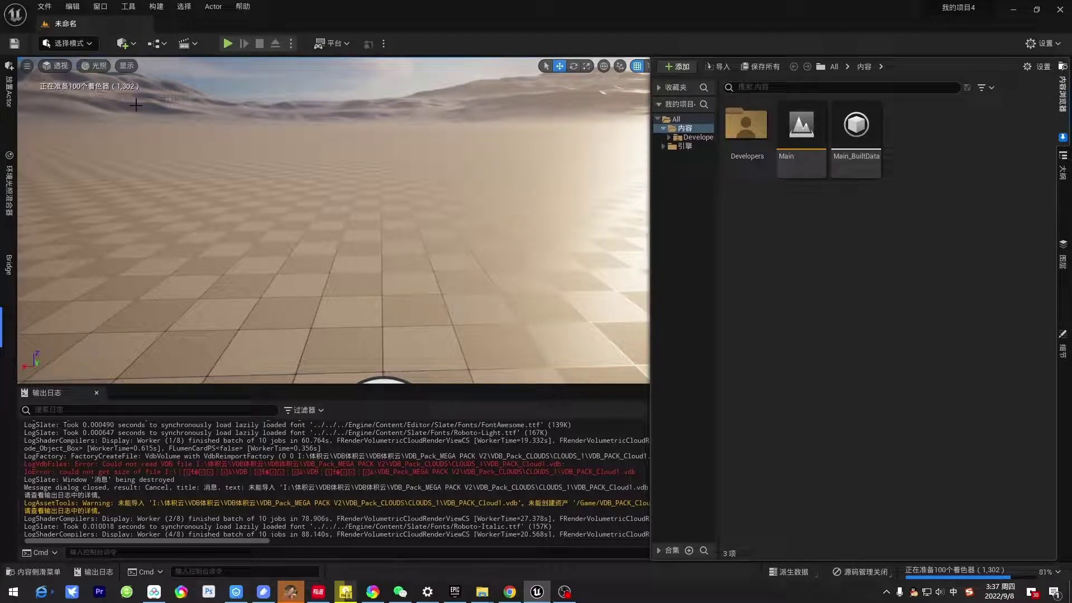
# - Examine the output log's VDB import error lines, including the file path they refer to
pyautogui.click(100, 6)
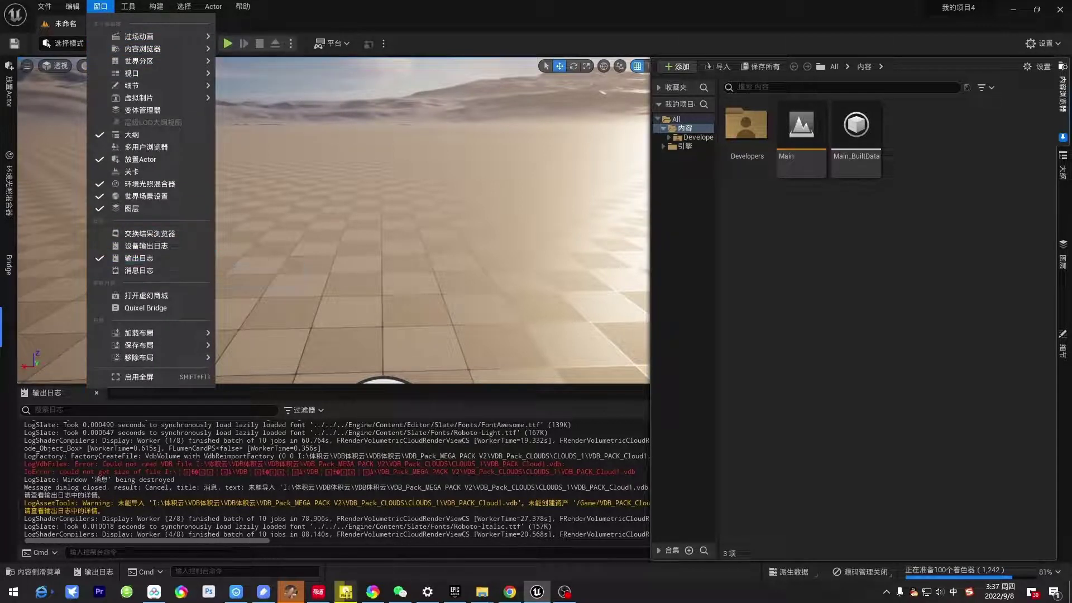
pyautogui.press('Escape')
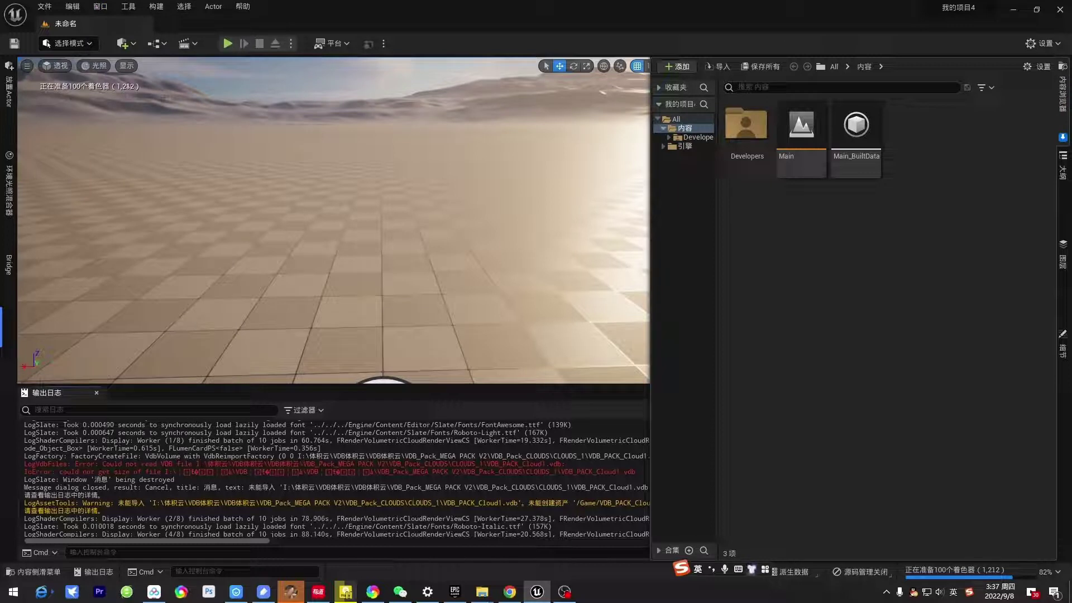
pyautogui.moveTo(95, 464); pyautogui.dragTo(223, 464)
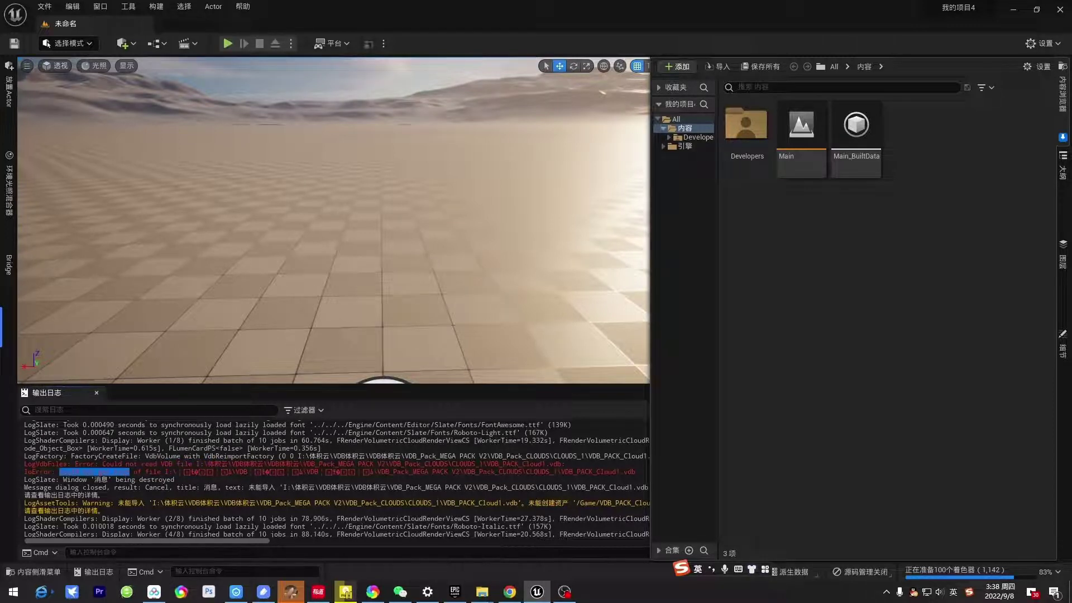
pyautogui.moveTo(99, 472); pyautogui.dragTo(174, 480)
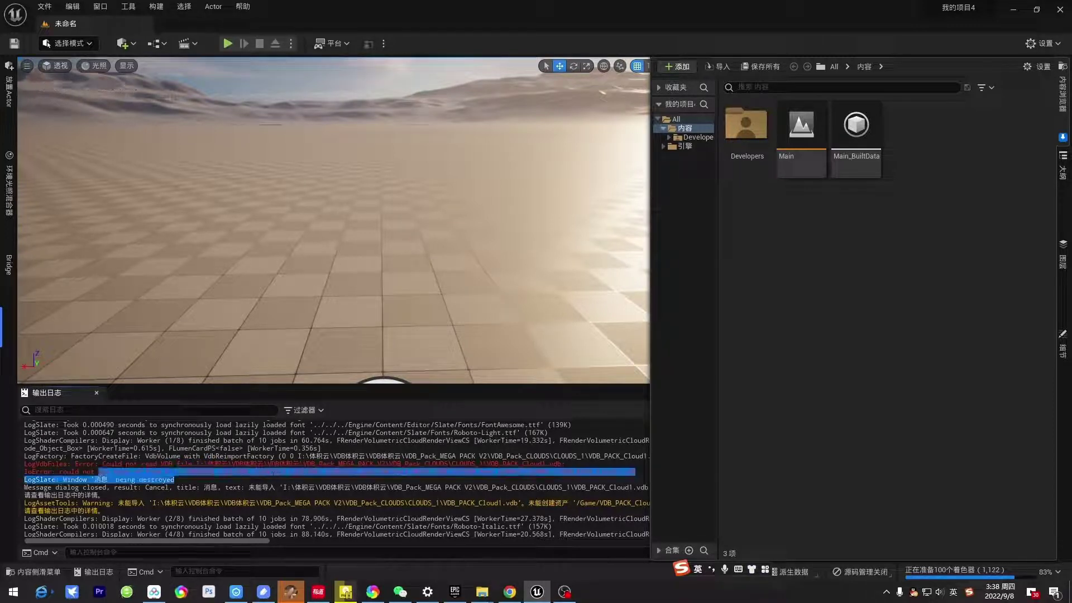
pyautogui.moveTo(279, 475); pyautogui.dragTo(300, 472)
pyautogui.click(300, 472)
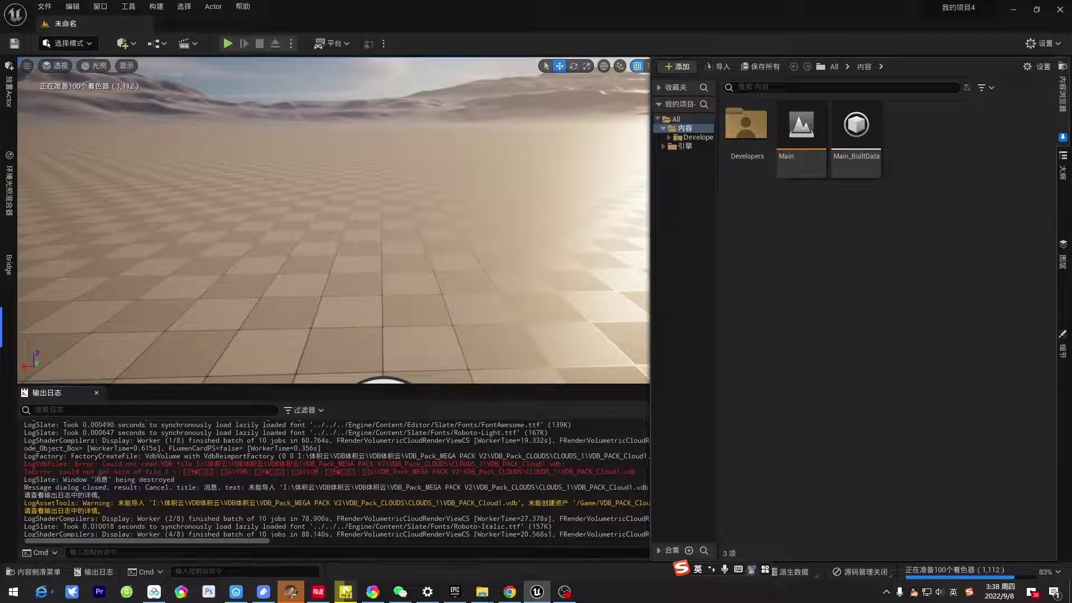
pyautogui.moveTo(176, 472)
pyautogui.mouseDown()
pyautogui.moveTo(357, 472)
pyautogui.moveTo(195, 472)
pyautogui.mouseUp()
pyautogui.click(284, 472)
pyautogui.click(194, 472)
pyautogui.moveTo(270, 472); pyautogui.dragTo(336, 472)
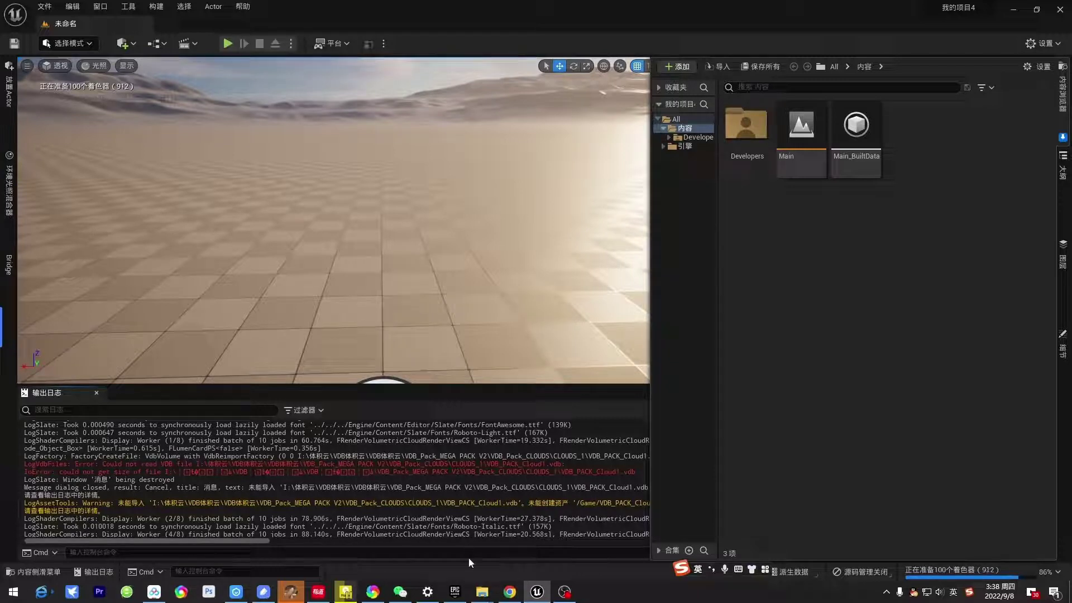
# - Bring VDB_PACK_Abstract1.vdb from the ABSTRACT_1 folder under I:\vdb\VDB into the project's content, opening its VDB import options
pyautogui.moveTo(482, 591)
pyautogui.click(597, 551)
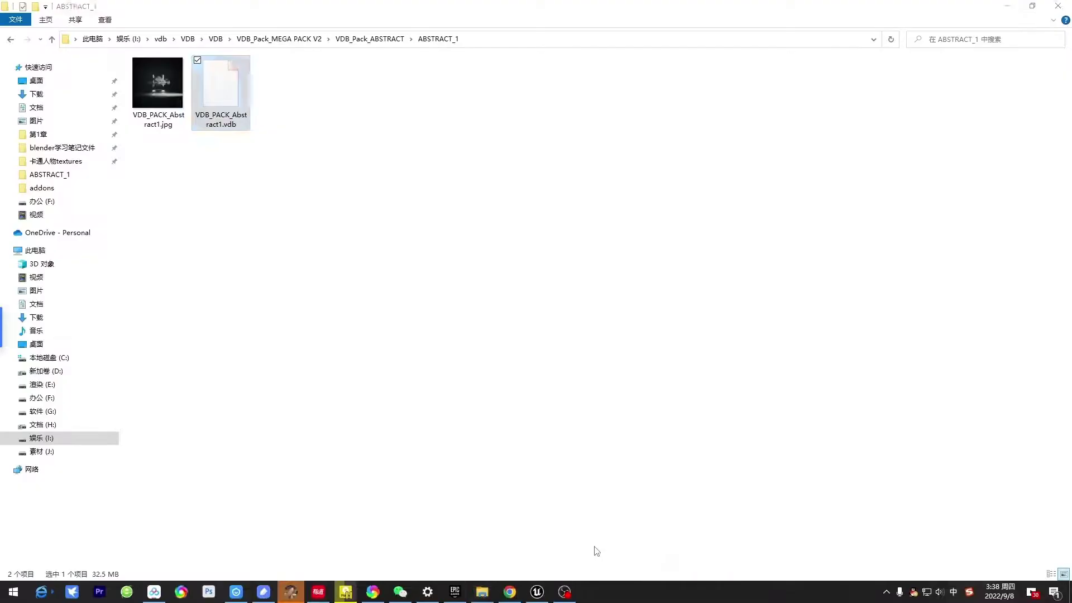
pyautogui.moveTo(228, 84); pyautogui.dragTo(853, 247)
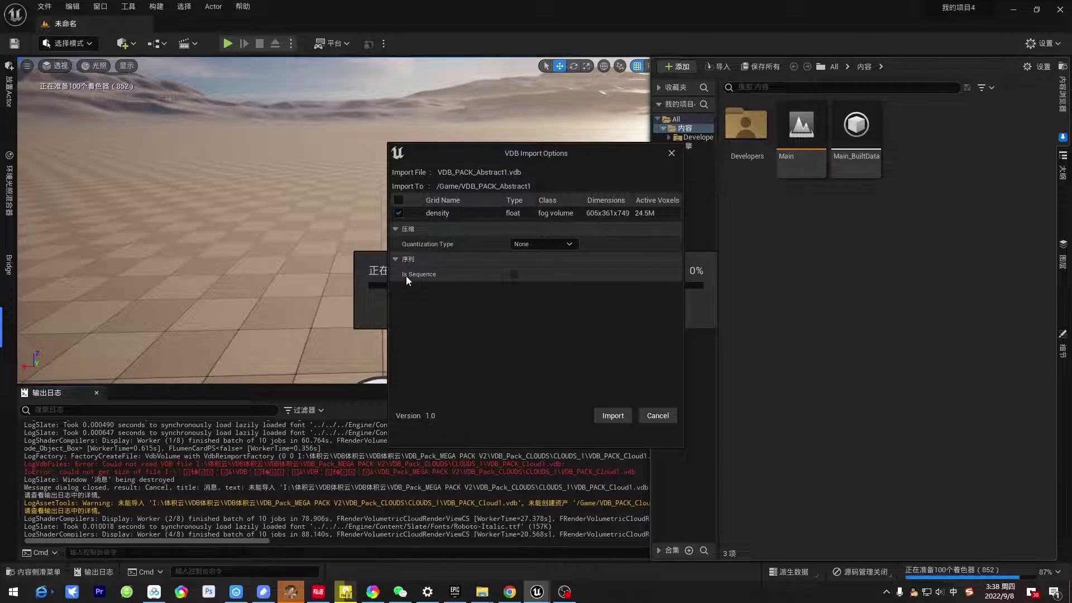
pyautogui.moveTo(406, 280)
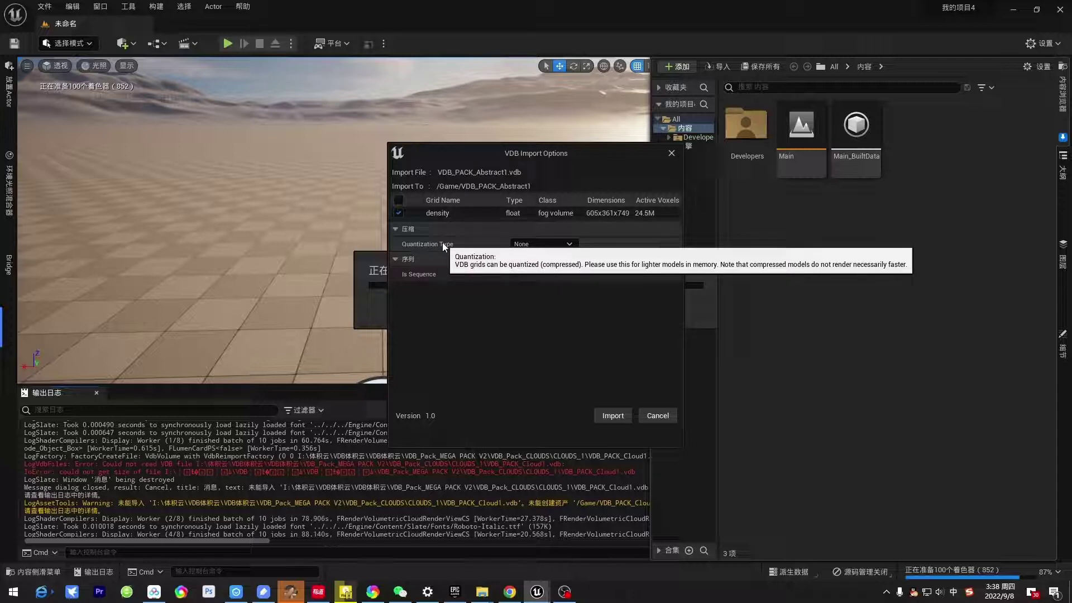
# - Try the Fp N and Fp 8 quantization types for the VDB import and return to None
pyautogui.click(566, 244)
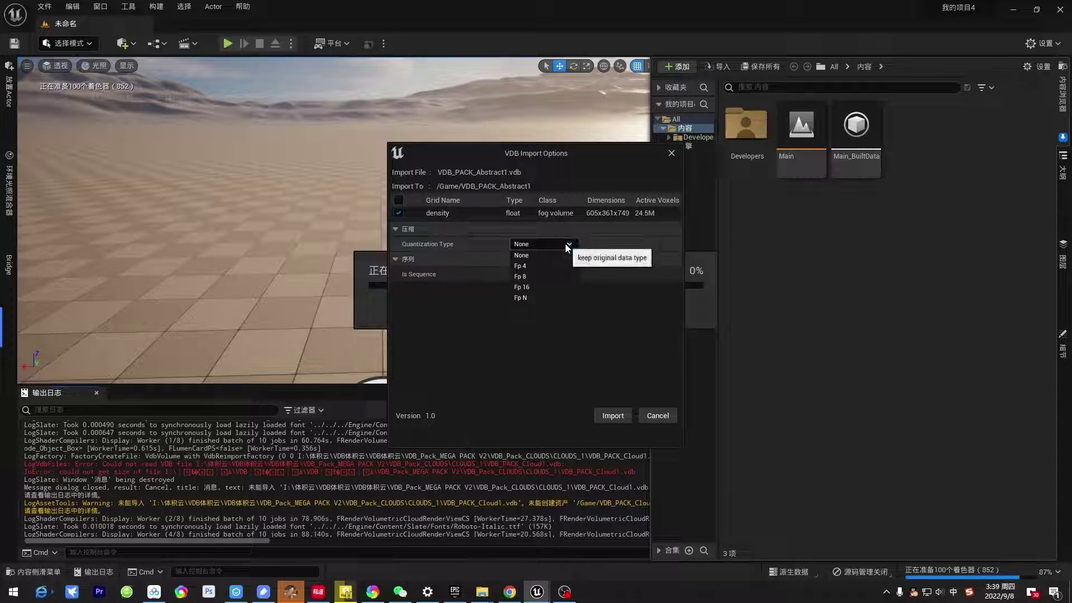
pyautogui.click(547, 296)
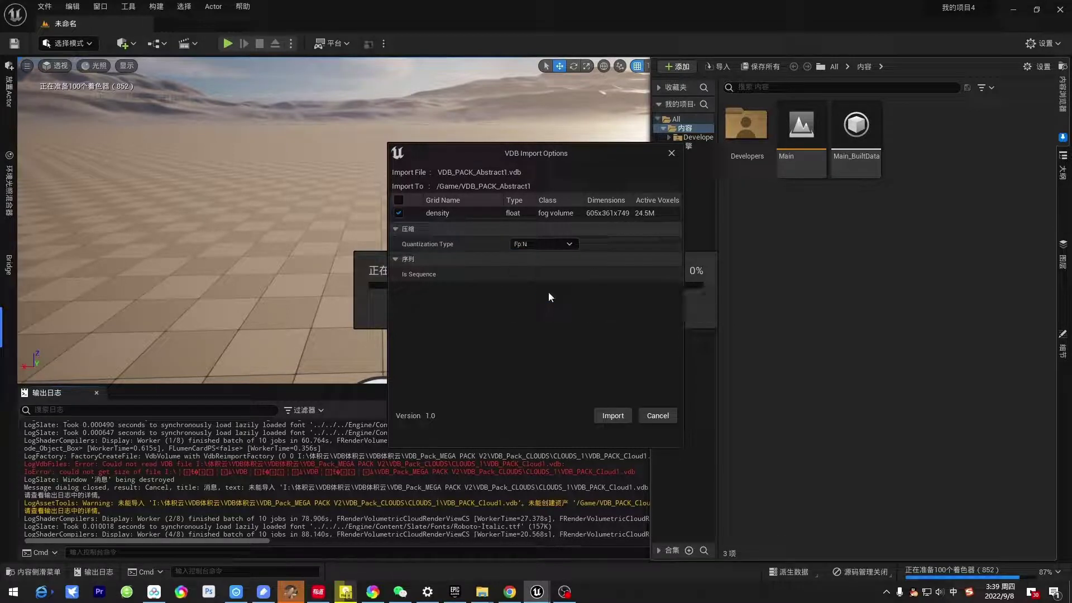
pyautogui.click(549, 243)
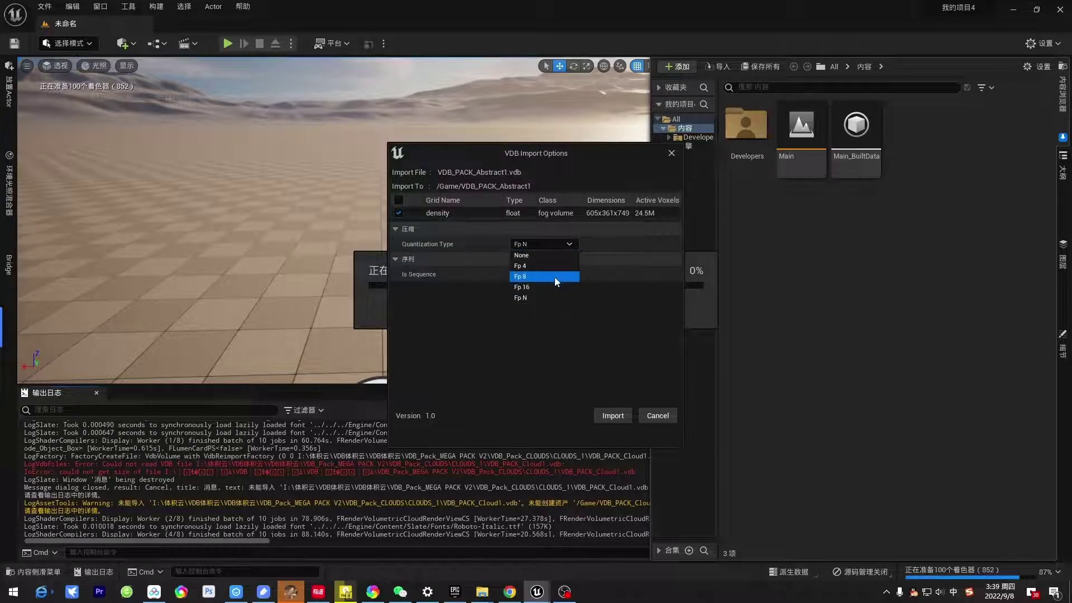
pyautogui.click(559, 275)
pyautogui.click(562, 244)
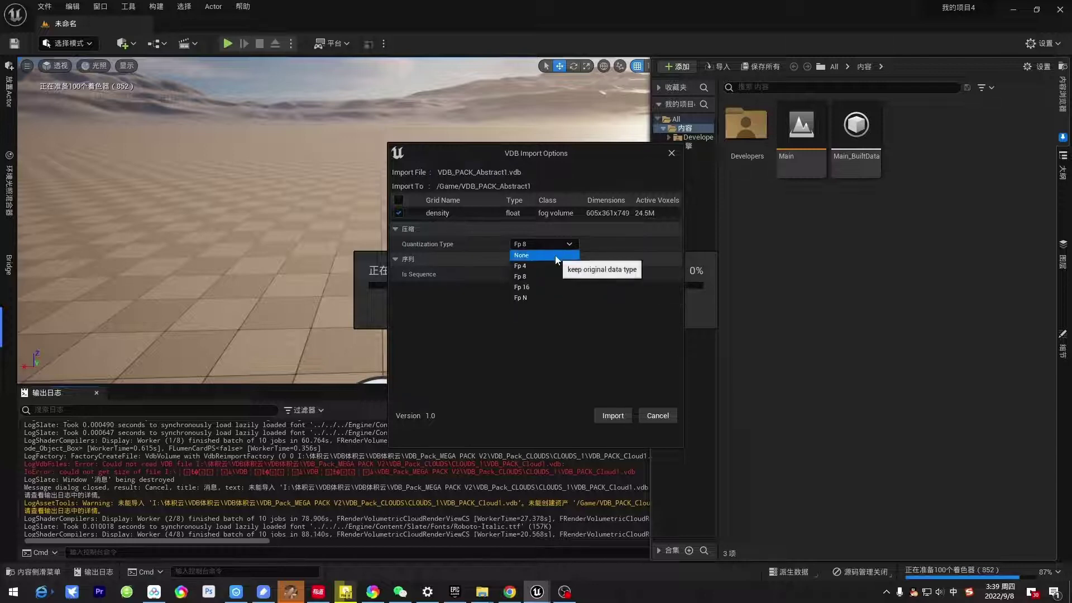
pyautogui.click(553, 255)
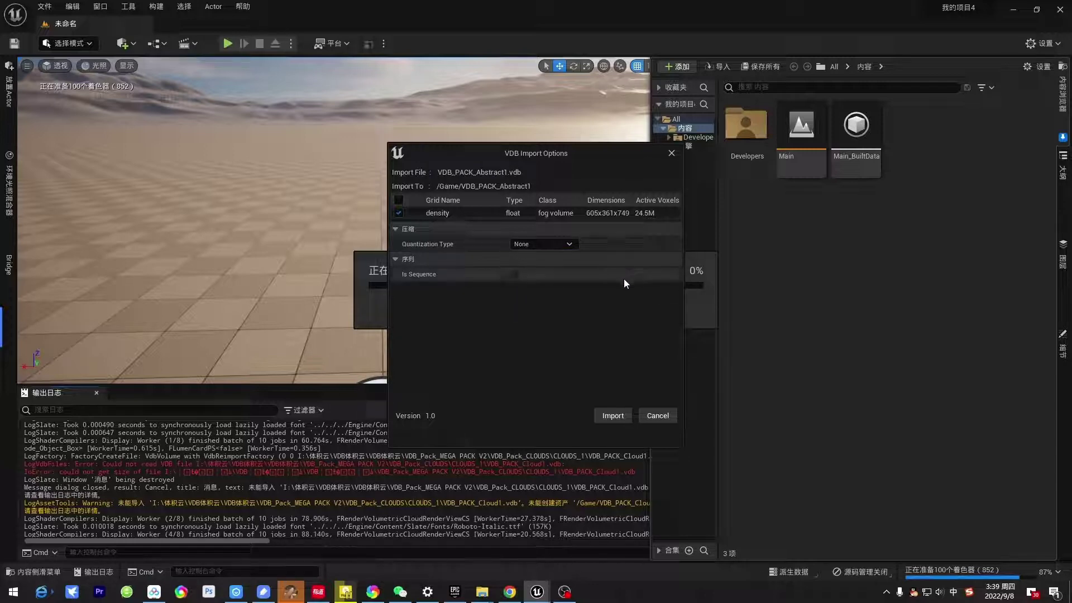
# - Import the density grid with no quantization and save the VDB_PACK_Abstract1 asset
pyautogui.click(614, 416)
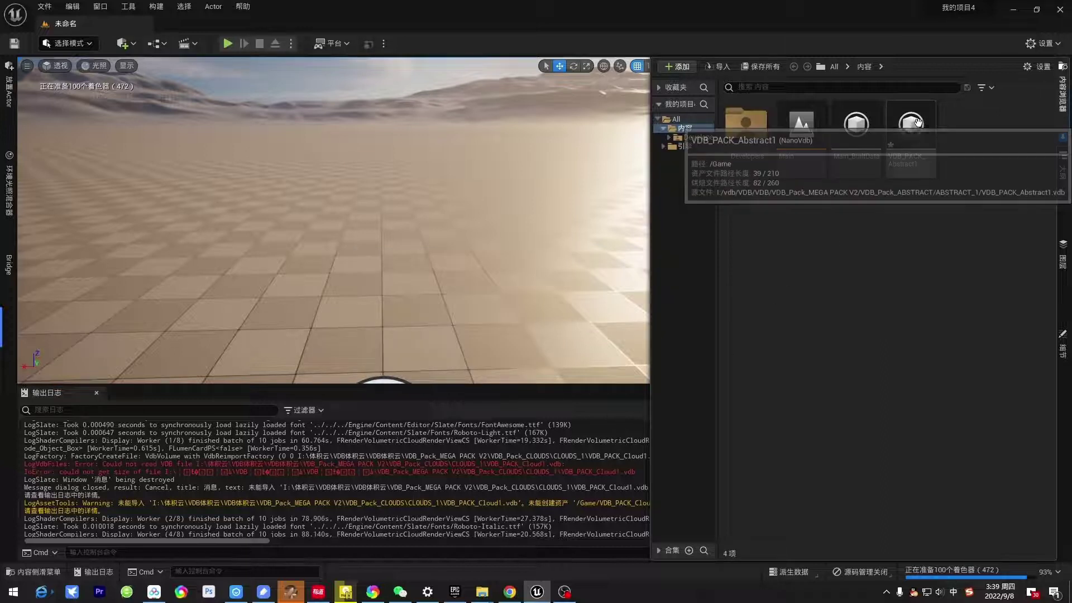
pyautogui.click(933, 152)
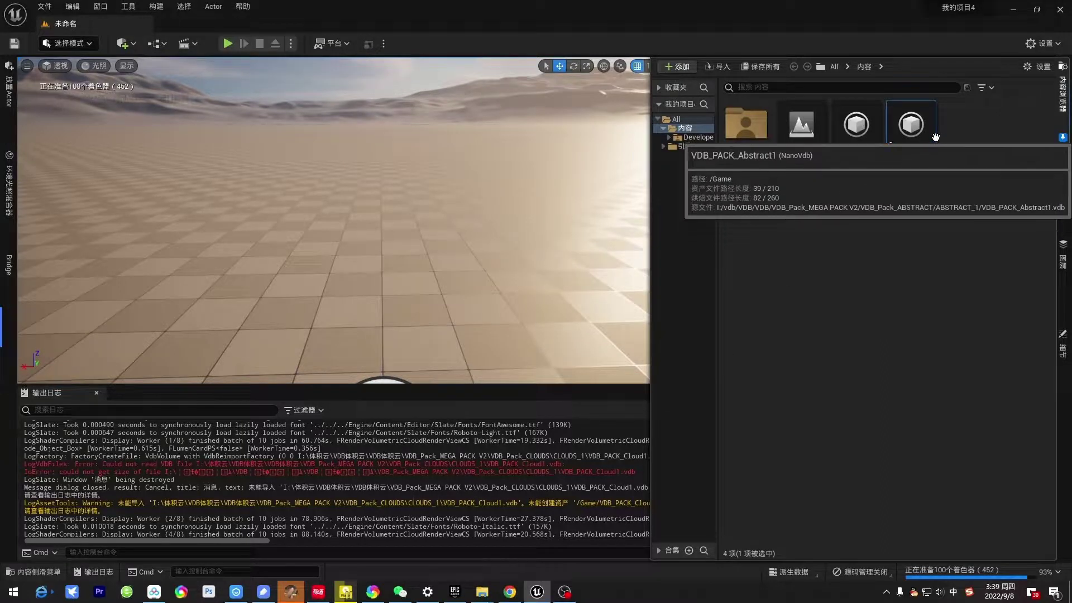
pyautogui.hotkey('ctrl', 's')
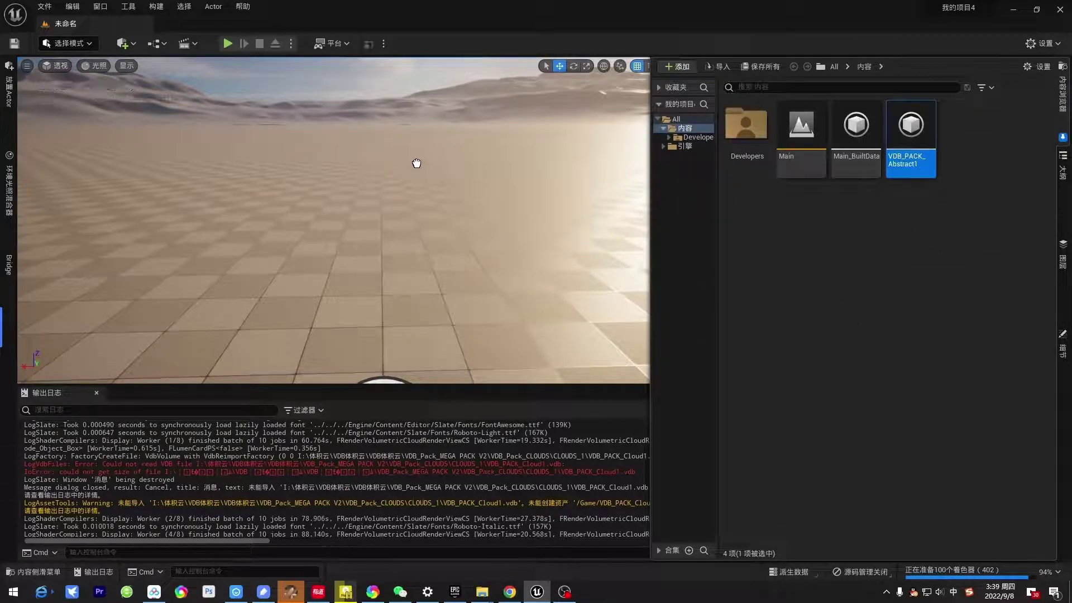
# - Place VDB_PACK_Abstract1 in the untitled desert level and raise it along the Z axis
pyautogui.moveTo(382, 193); pyautogui.dragTo(342, 113)
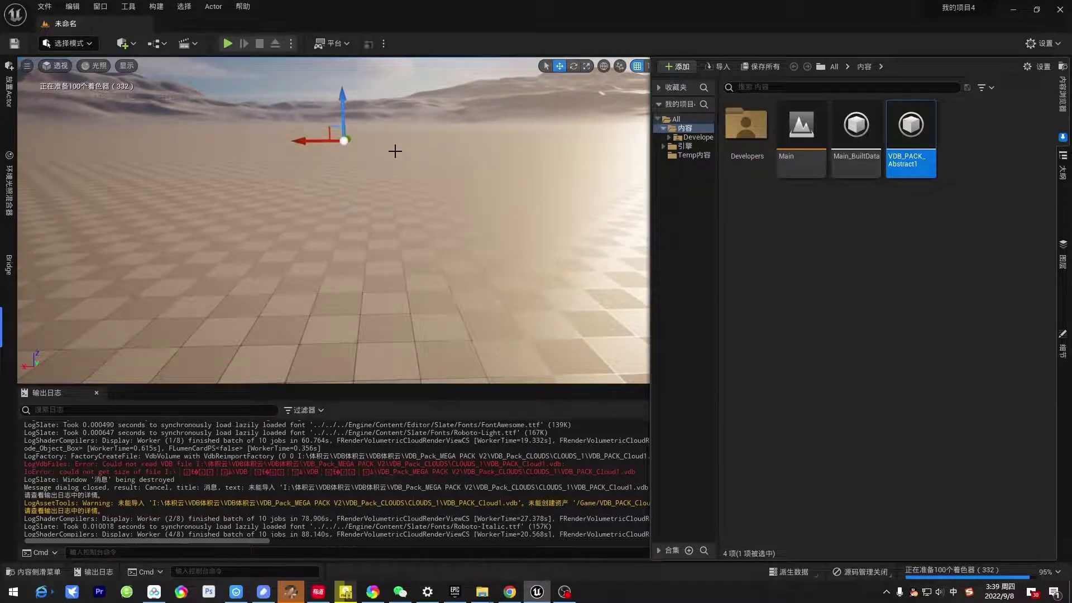
pyautogui.moveTo(395, 151)
pyautogui.mouseDown(button='right')
pyautogui.moveTo(318, 157)
pyautogui.moveTo(404, 163)
pyautogui.moveTo(357, 166)
pyautogui.moveTo(391, 166)
pyautogui.moveTo(383, 179)
pyautogui.moveTo(403, 157)
pyautogui.mouseUp(button='right')
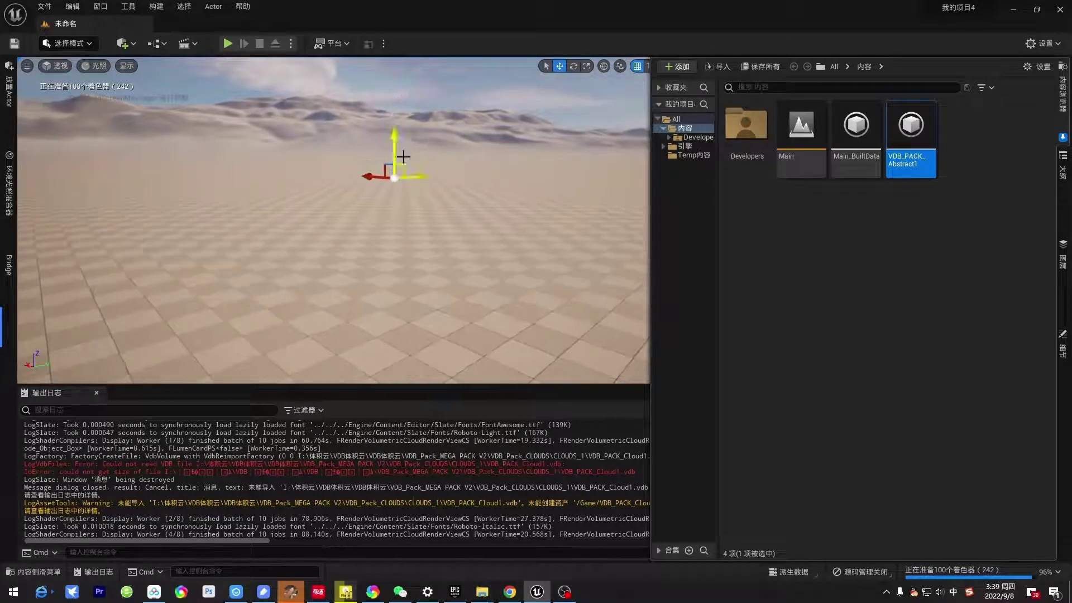
pyautogui.moveTo(404, 157); pyautogui.dragTo(402, 94)
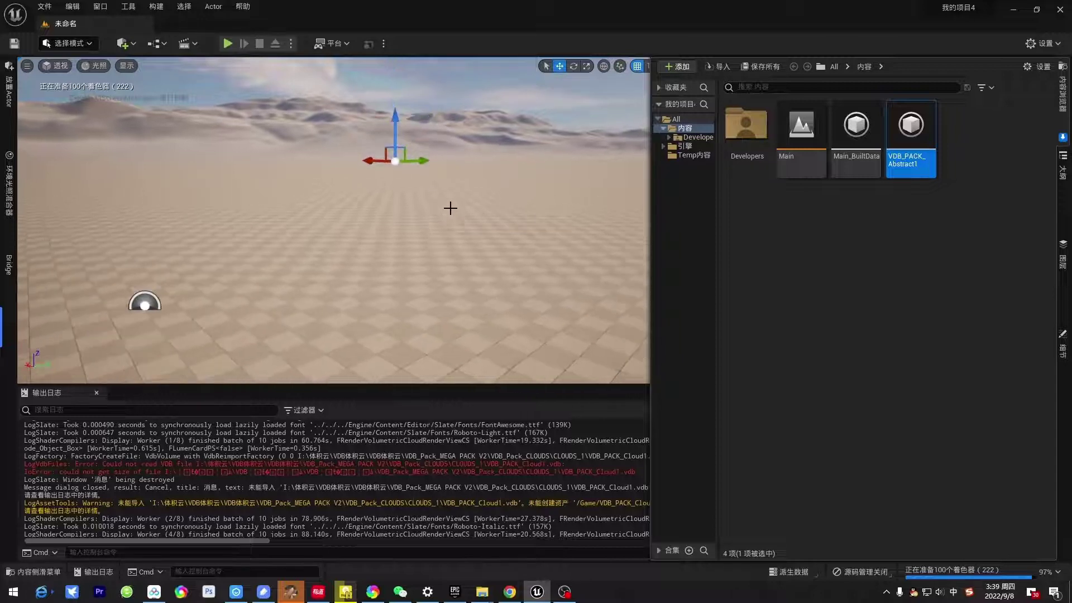
pyautogui.moveTo(450, 208); pyautogui.dragTo(480, 199, button='right')
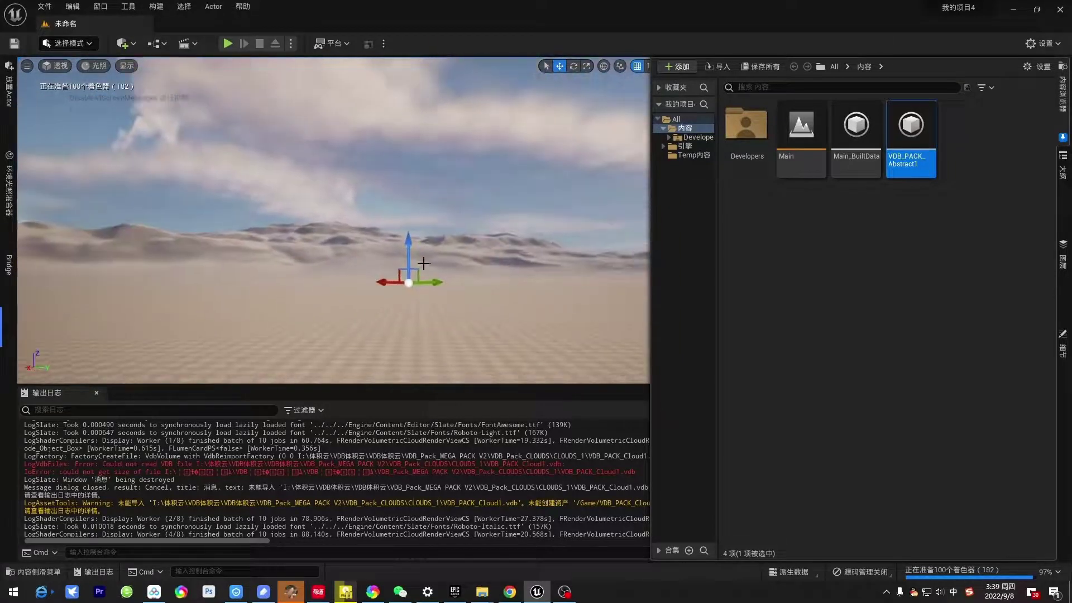
pyautogui.moveTo(409, 263)
pyautogui.mouseDown()
pyautogui.moveTo(411, 287)
pyautogui.moveTo(409, 258)
pyautogui.mouseUp()
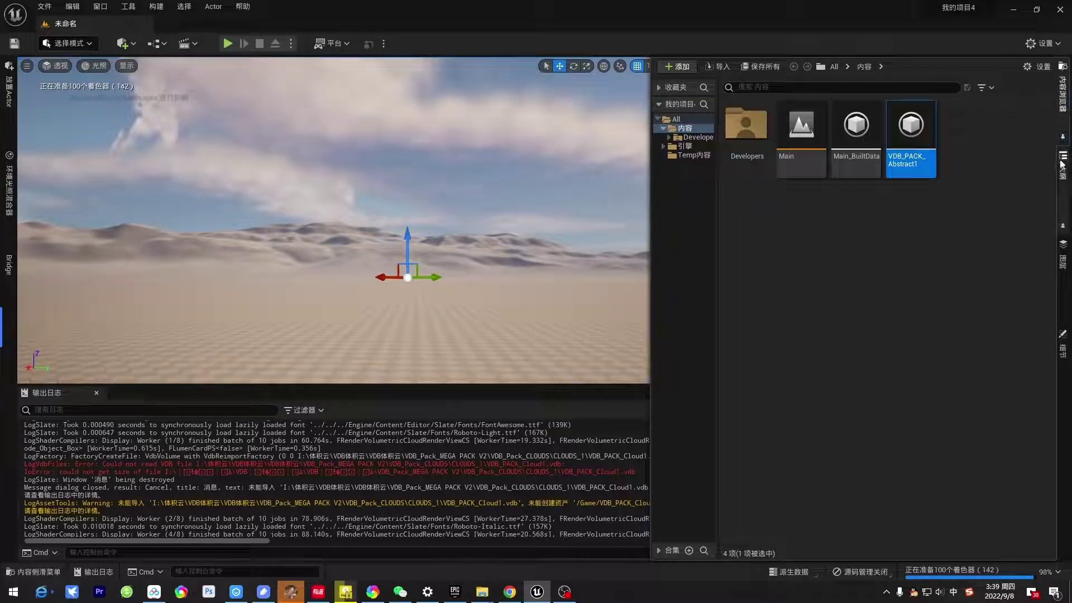
# - Inspect the Lighting actors in the level's outliner: SkyLight, ExponentialHeightFog, SkyAtmosphere and SM_SkySphere
pyautogui.click(1063, 161)
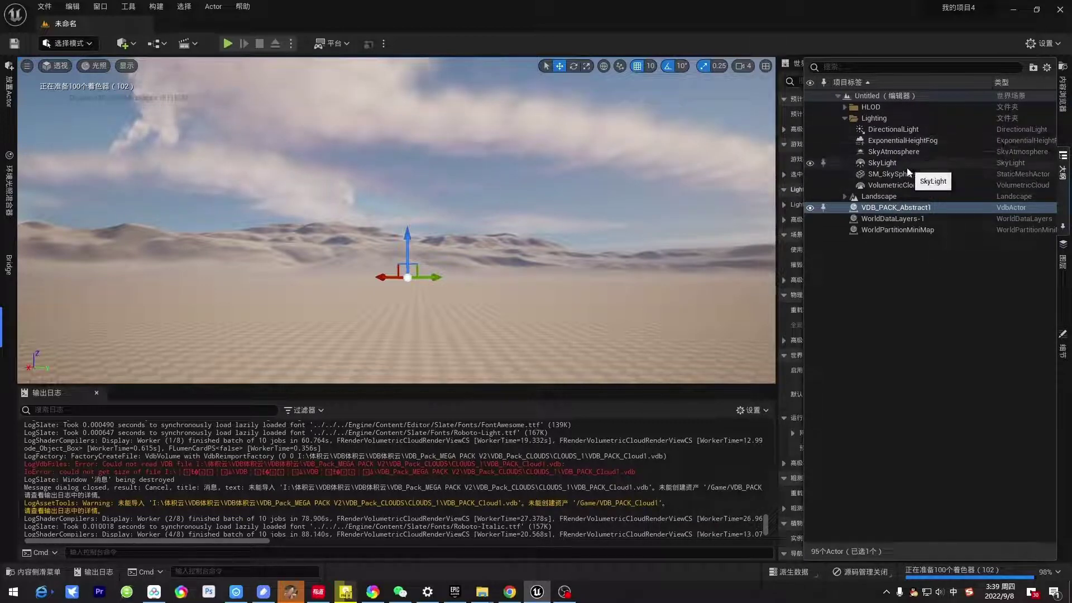
pyautogui.click(932, 166)
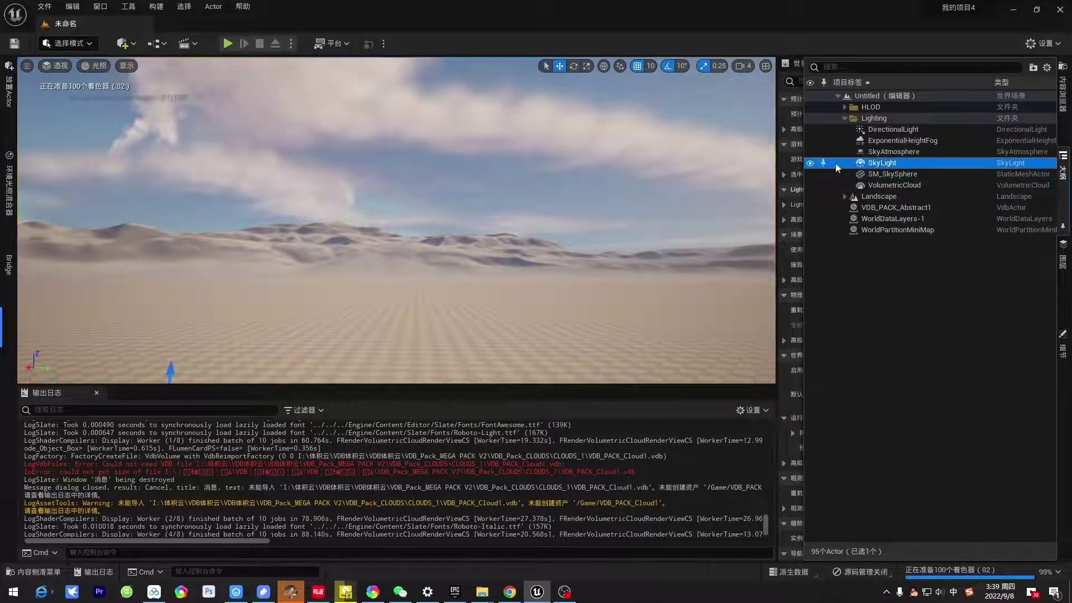
pyautogui.click(897, 142)
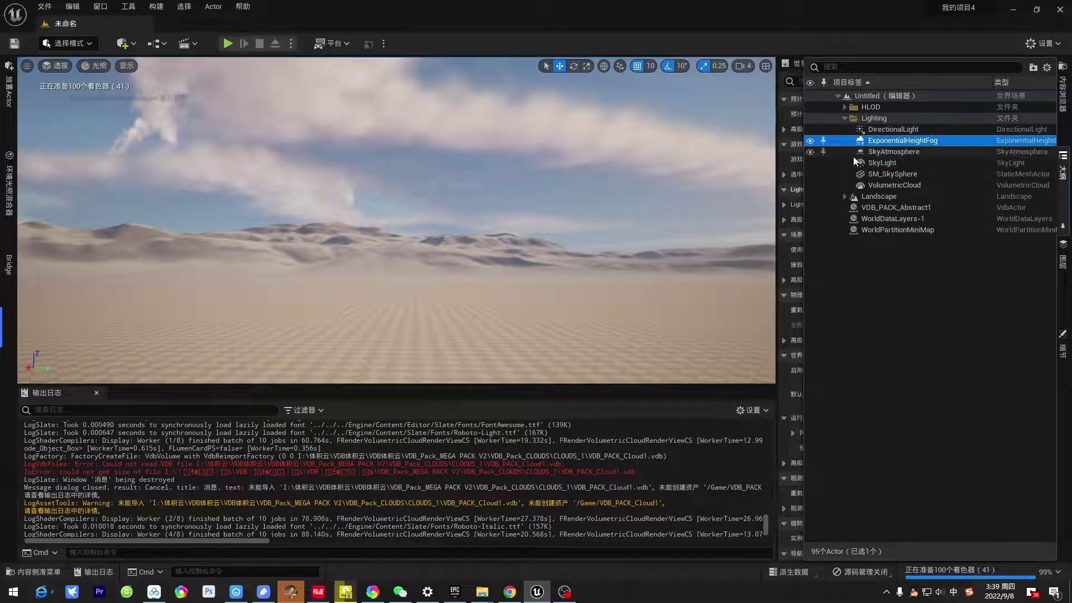
pyautogui.click(894, 152)
pyautogui.click(810, 154)
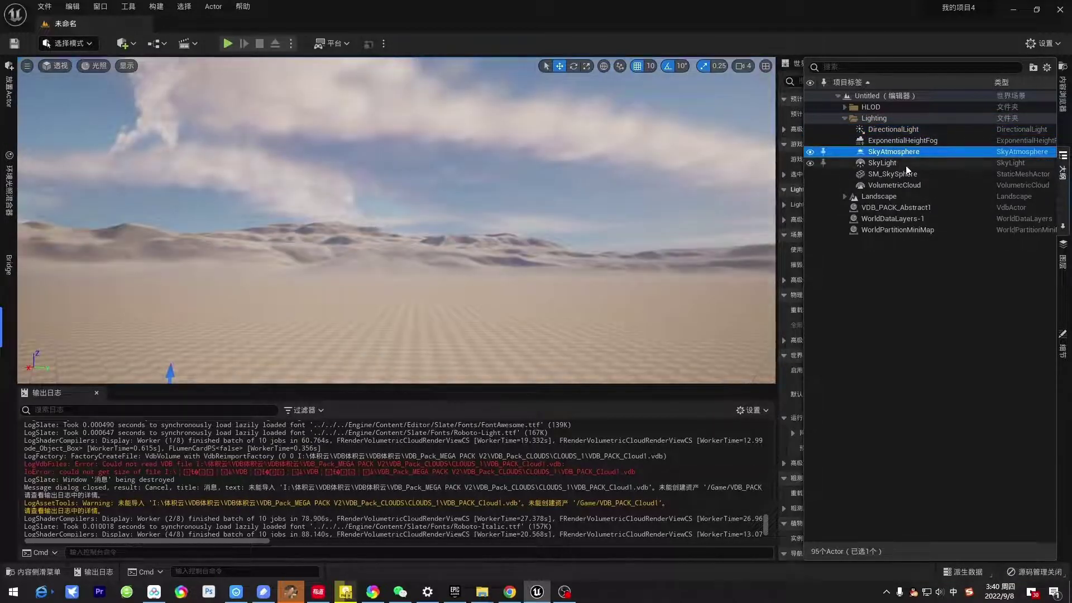
pyautogui.click(889, 166)
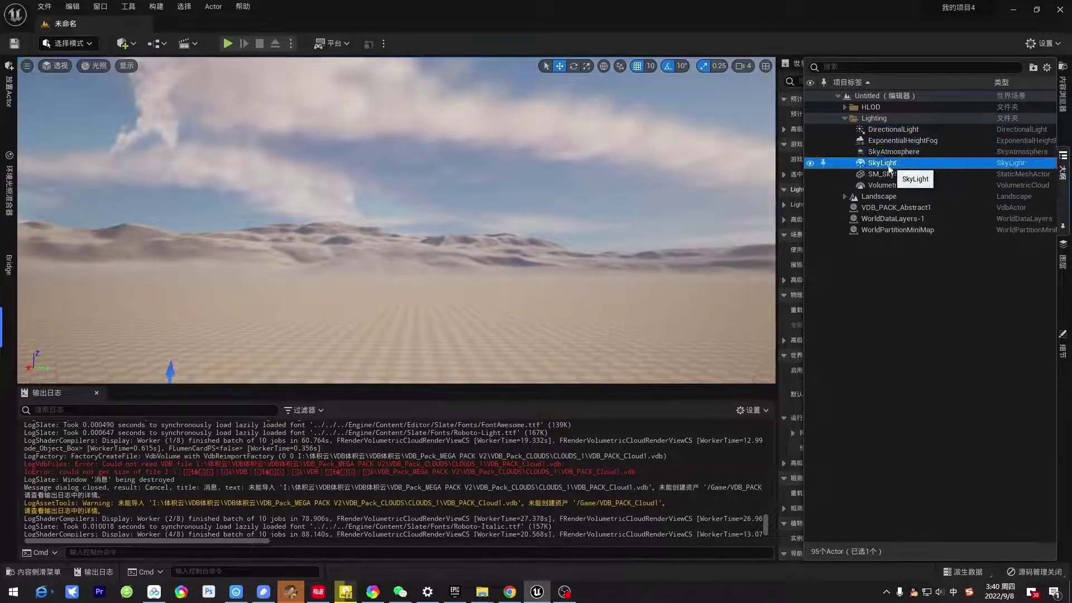
pyautogui.click(893, 174)
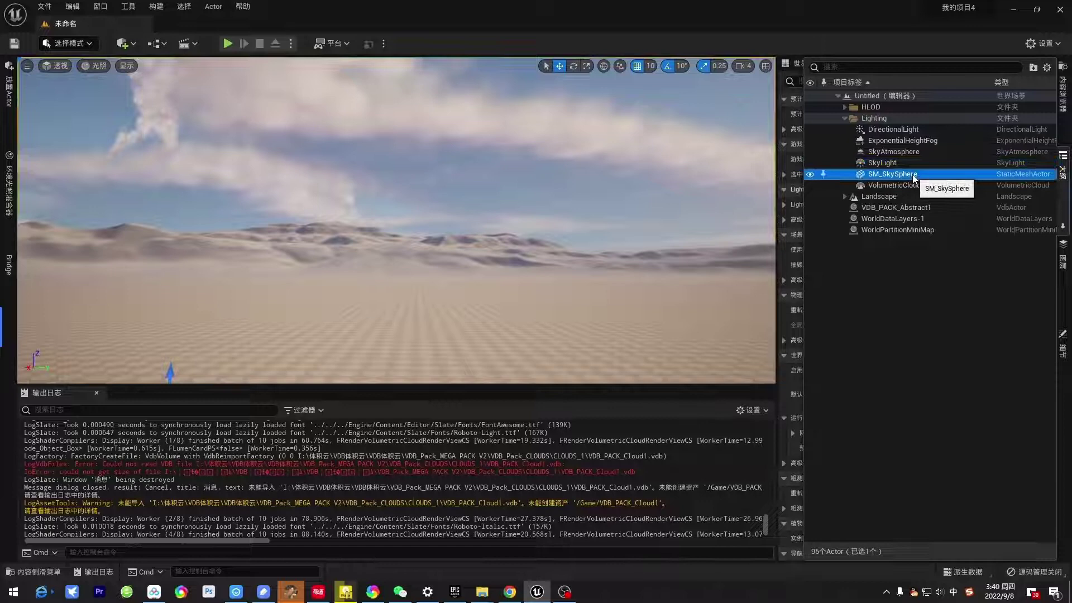
# - Hide the WorldDataLayers-1, WorldPartitionMiniMap and VolumetricCloud actors in the level
pyautogui.click(889, 210)
pyautogui.click(871, 221)
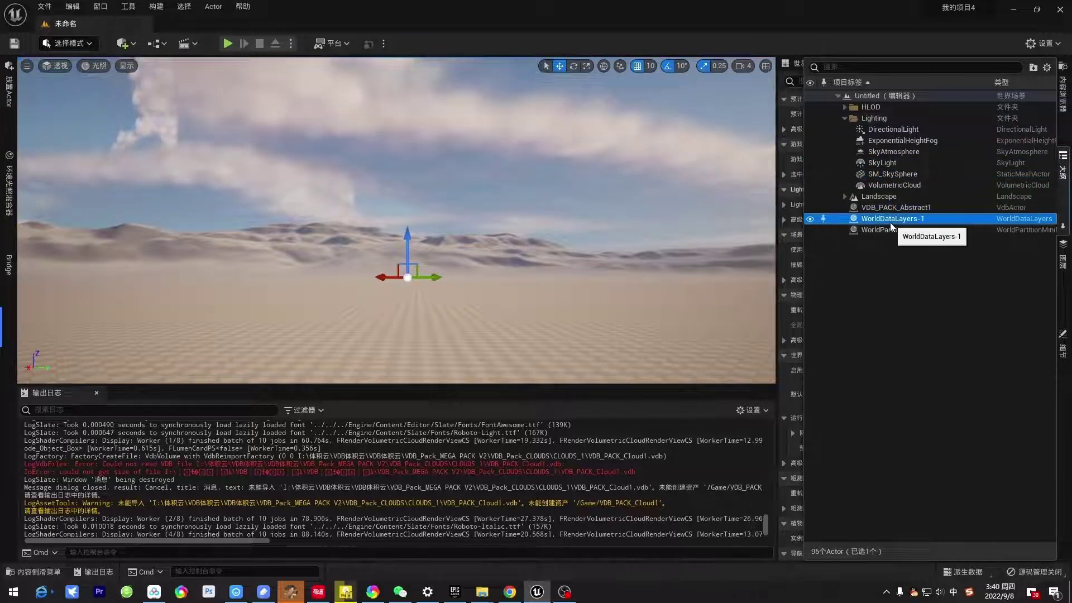
pyautogui.click(815, 230)
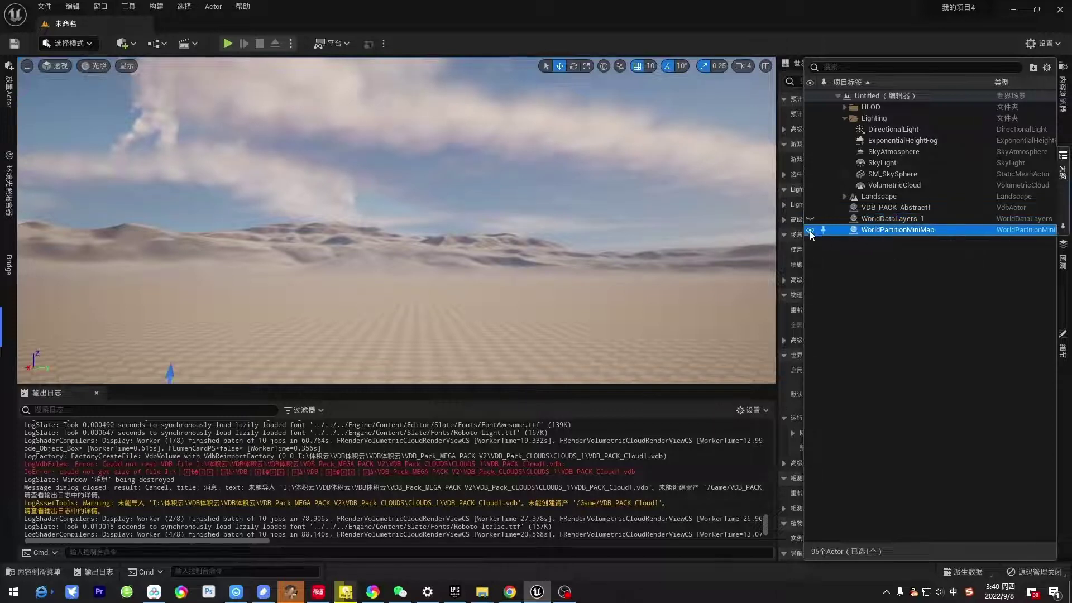
pyautogui.click(827, 186)
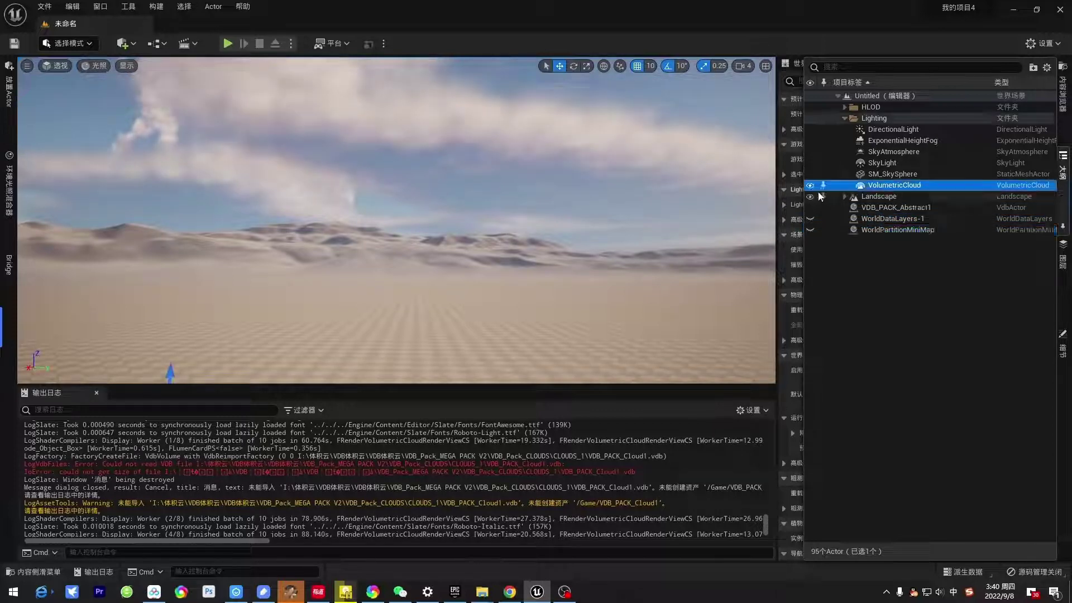
pyautogui.click(810, 186)
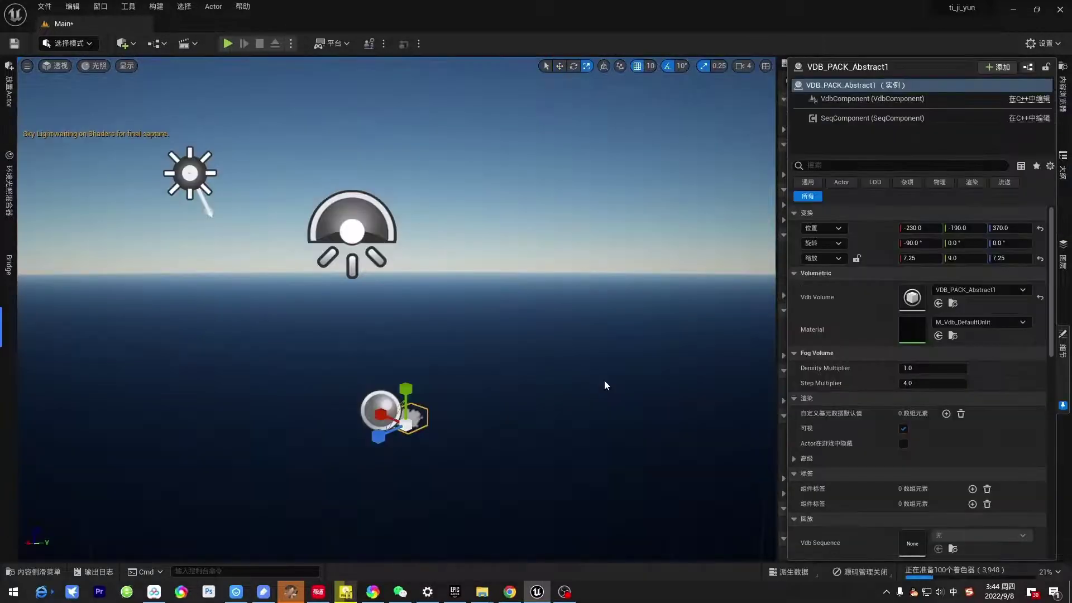
# - Enlarge VDB_PACK_Abstract1, lock its scale proportions and set the X scale to 20
pyautogui.moveTo(495, 415); pyautogui.dragTo(381, 411, button='right')
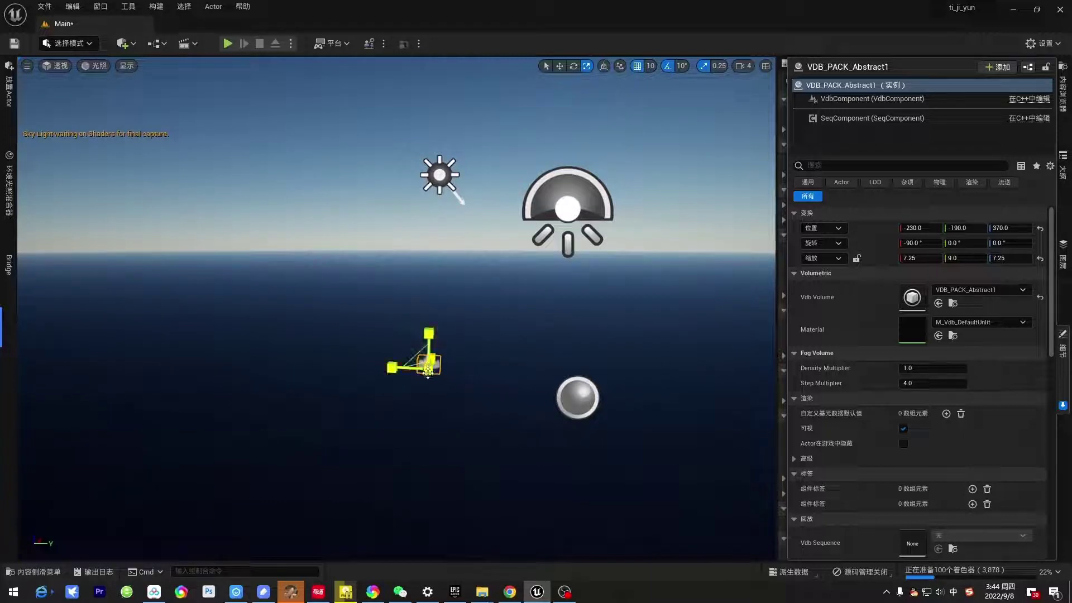
pyautogui.moveTo(428, 368); pyautogui.dragTo(433, 363)
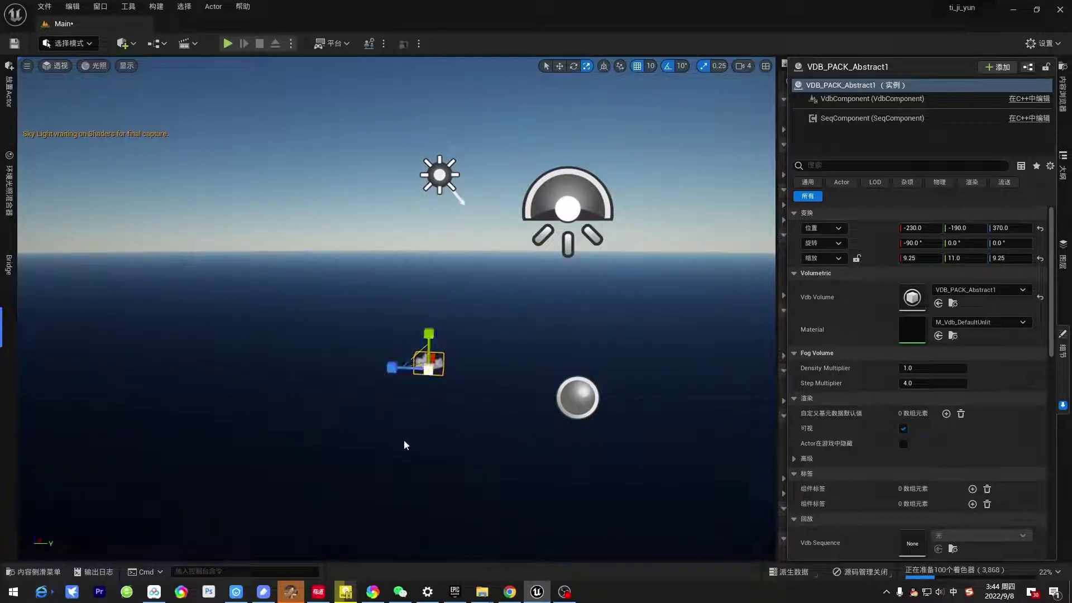
pyautogui.click(856, 258)
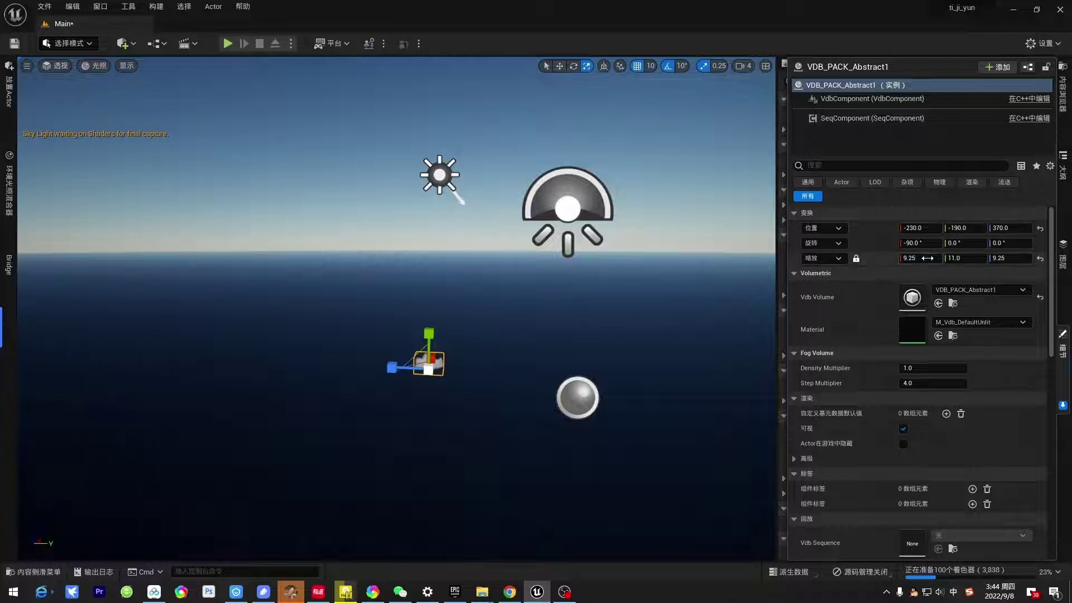
pyautogui.click(927, 258)
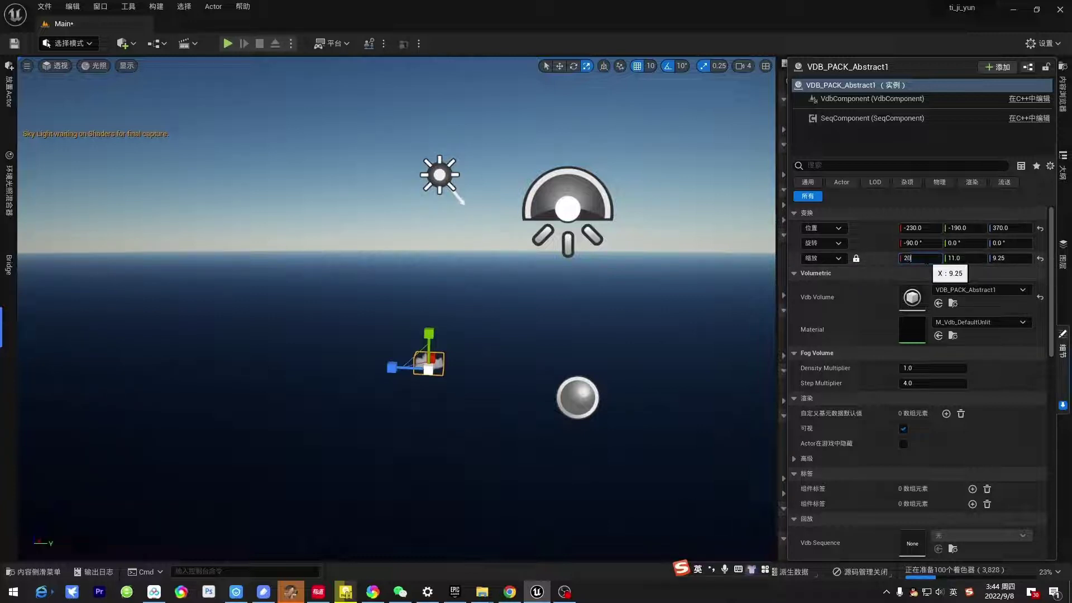
pyautogui.write('20')
pyautogui.press('Return')
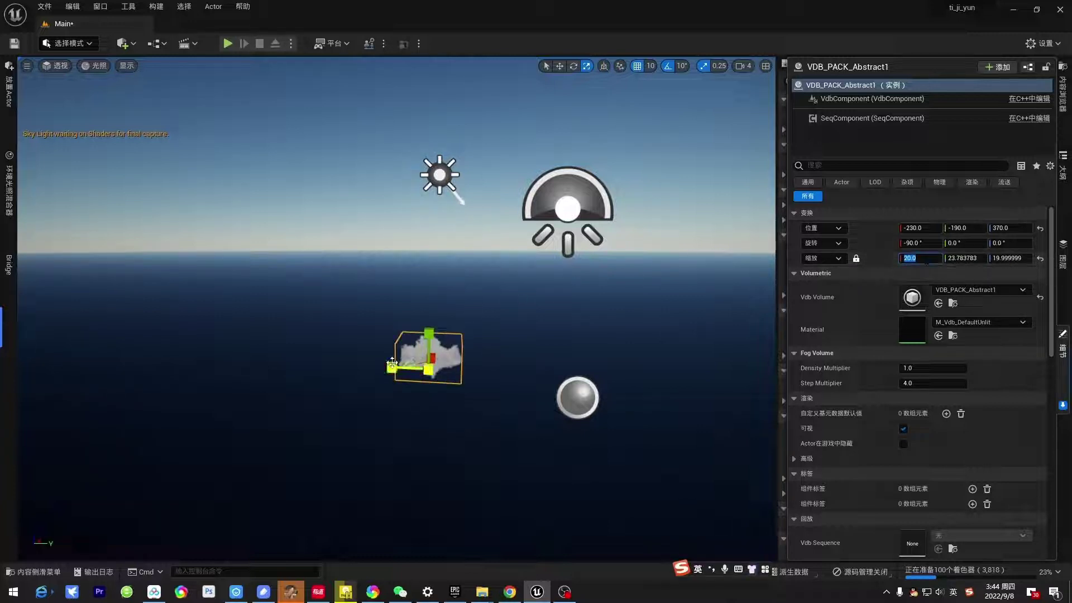
pyautogui.scroll(5, 505, 450)
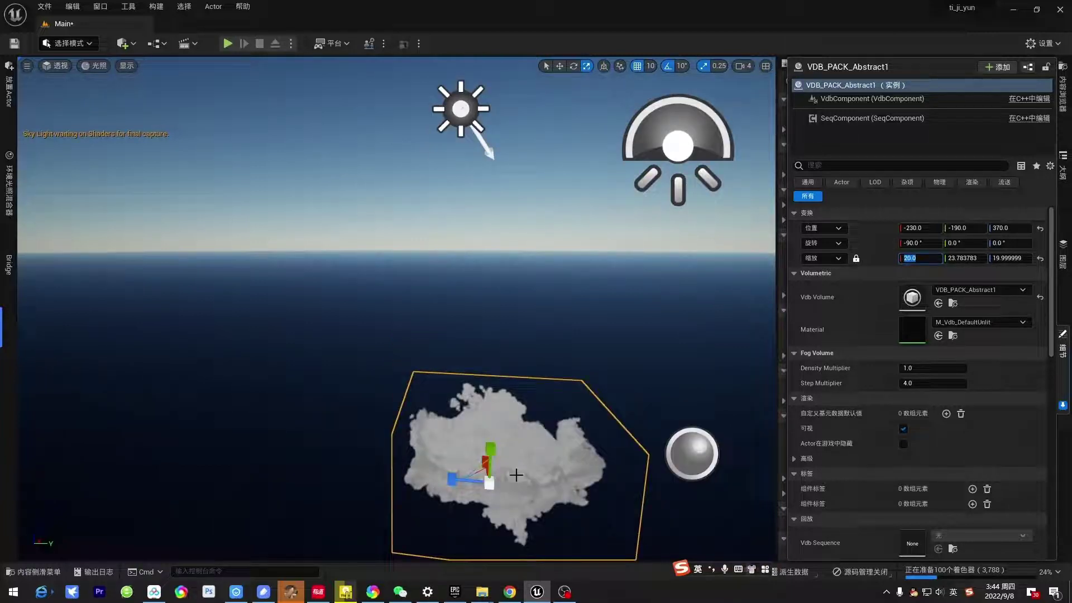
pyautogui.scroll(-4, 511, 474)
pyautogui.press('f')
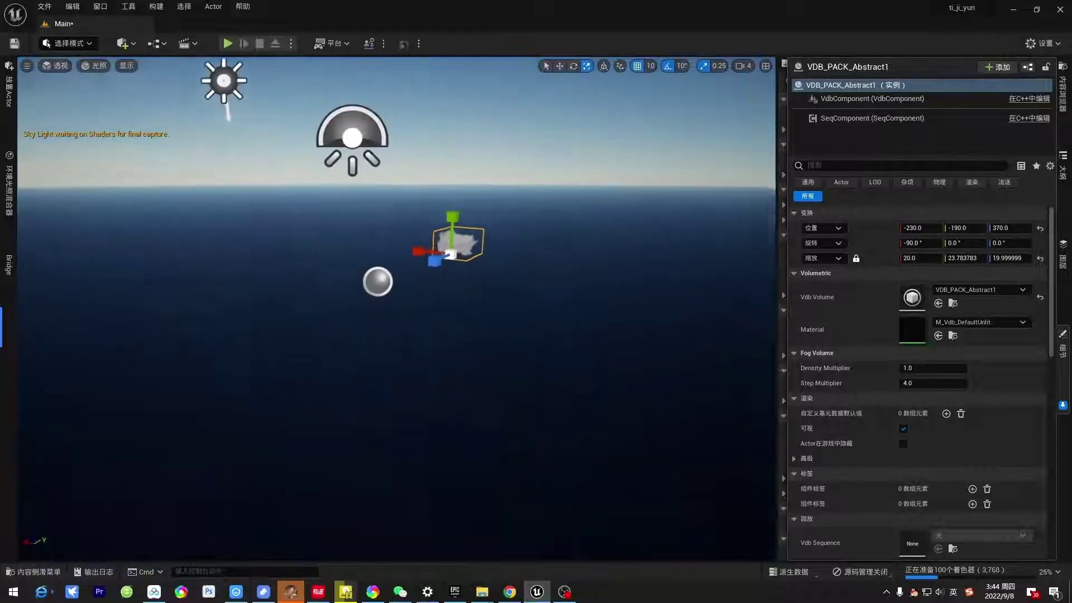
pyautogui.moveTo(396, 307); pyautogui.dragTo(397, 307, button='right')
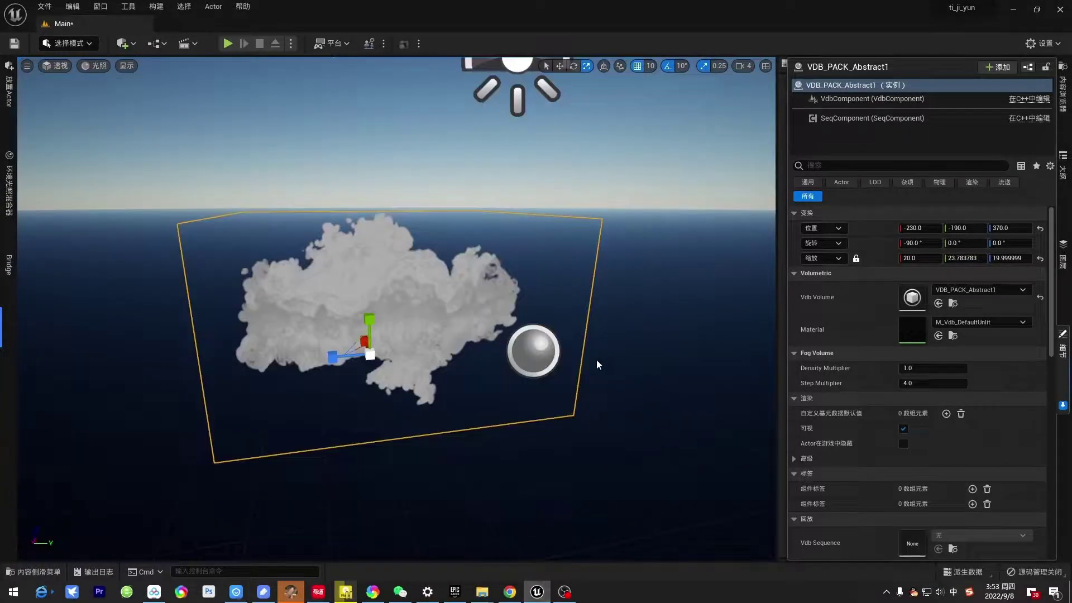
pyautogui.moveTo(597, 364); pyautogui.dragTo(595, 361, button='right')
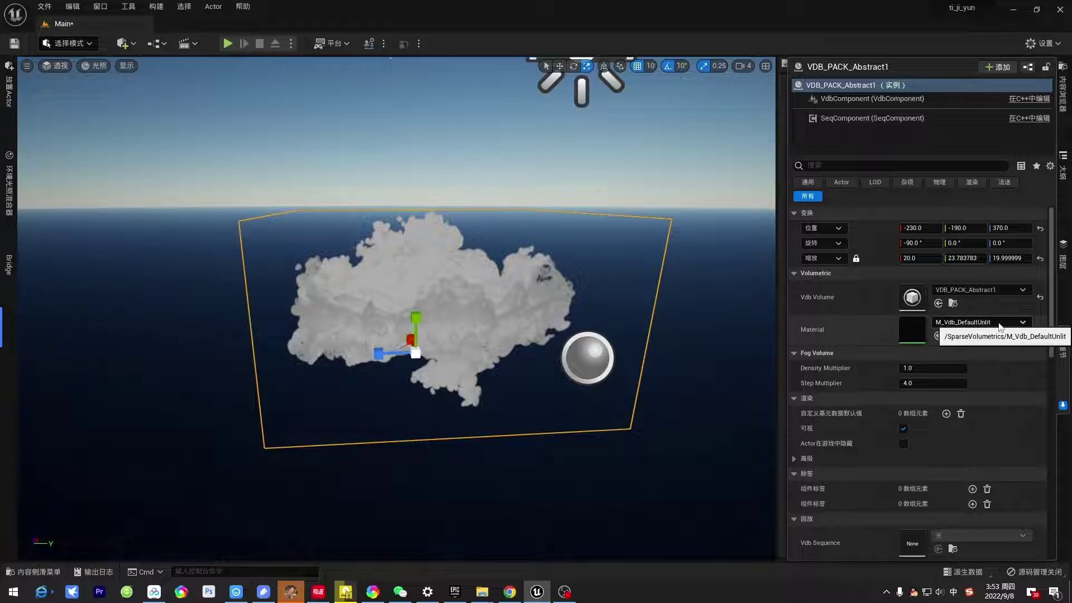
# - Assign M_Vdb_DefaultLit from the Sparse Volumetrics plugin's content folder as the cloud volume's material
pyautogui.click(1003, 324)
pyautogui.click(977, 322)
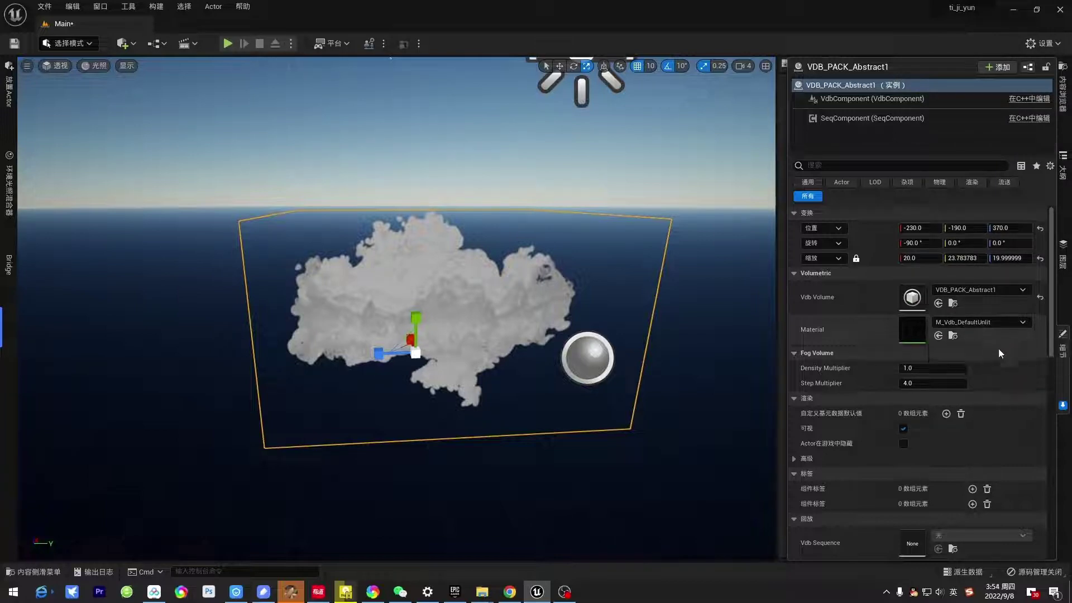
pyautogui.click(954, 336)
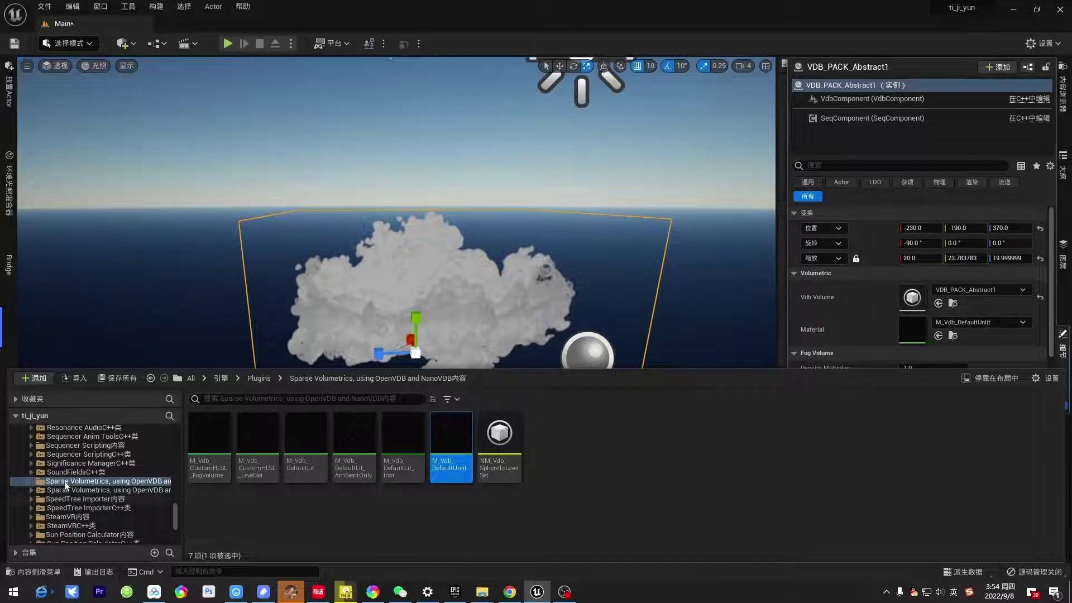
pyautogui.click(257, 442)
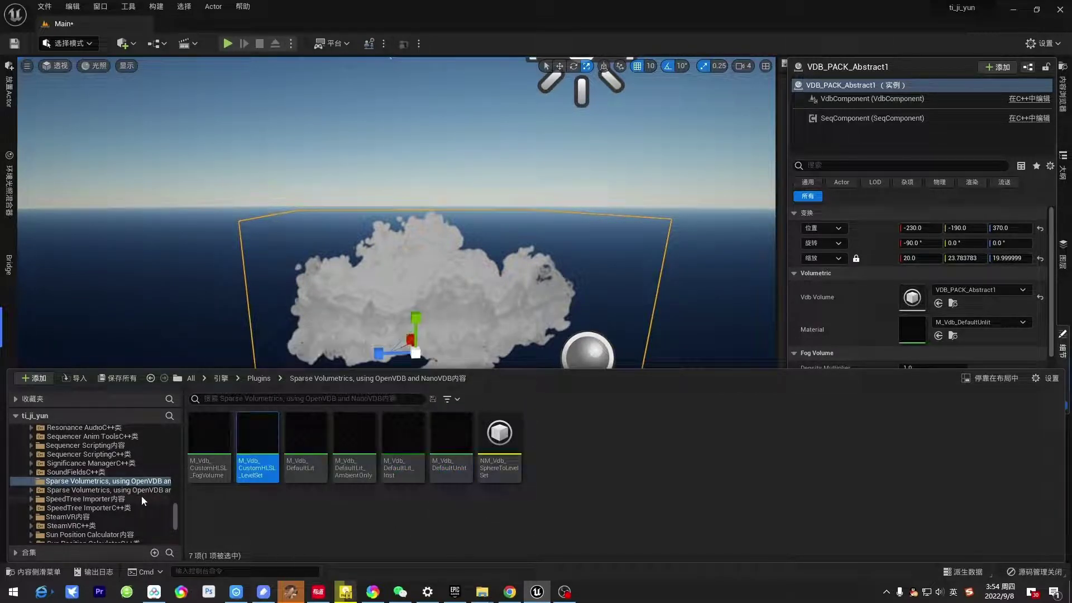
pyautogui.click(306, 441)
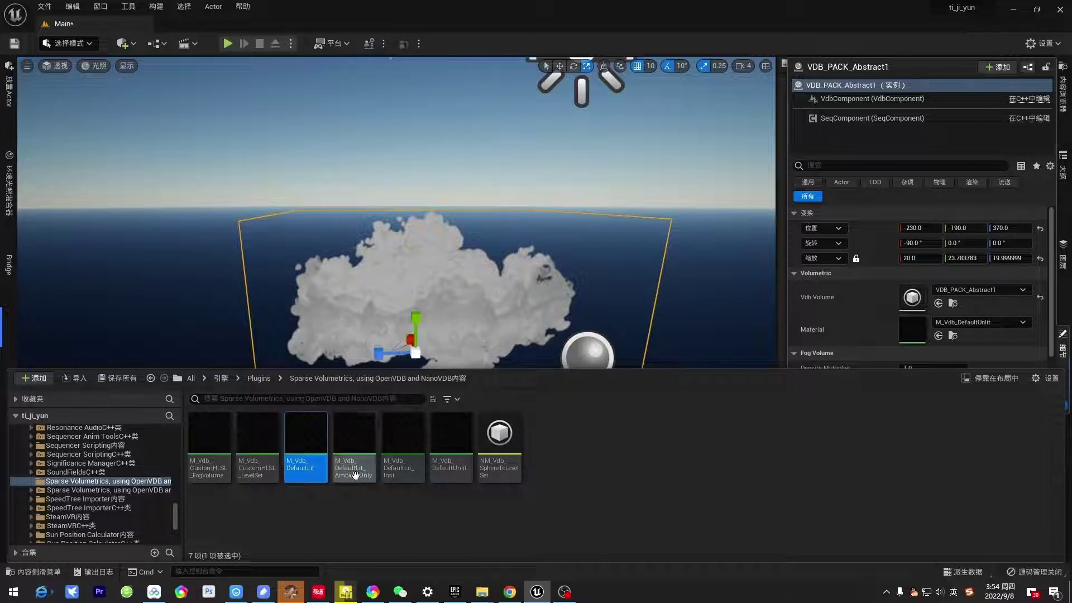
pyautogui.moveTo(314, 444); pyautogui.dragTo(918, 342)
pyautogui.moveTo(922, 335); pyautogui.dragTo(918, 329)
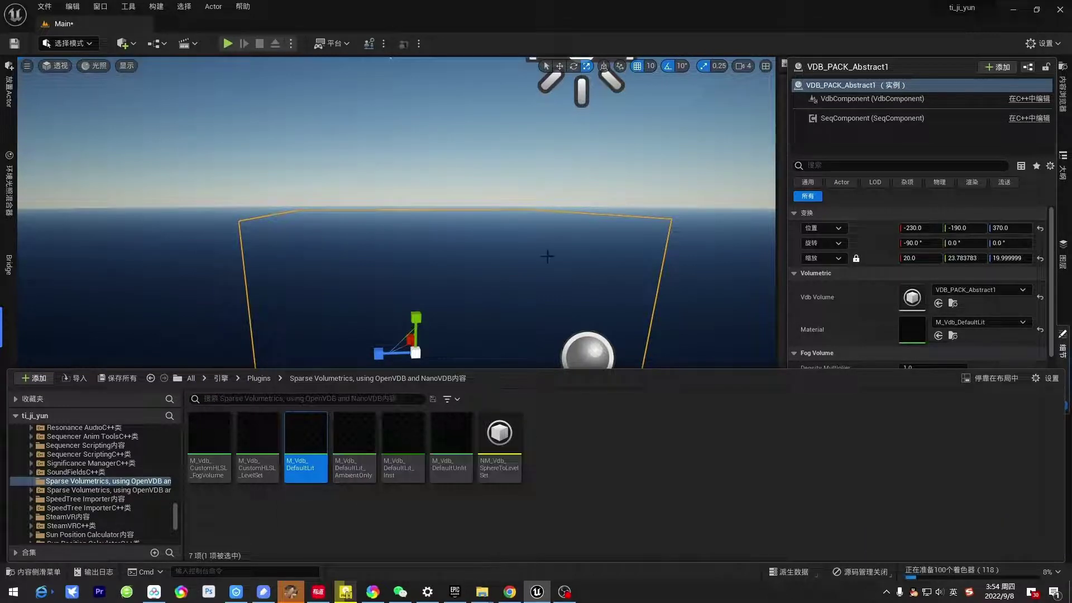
pyautogui.click(547, 256)
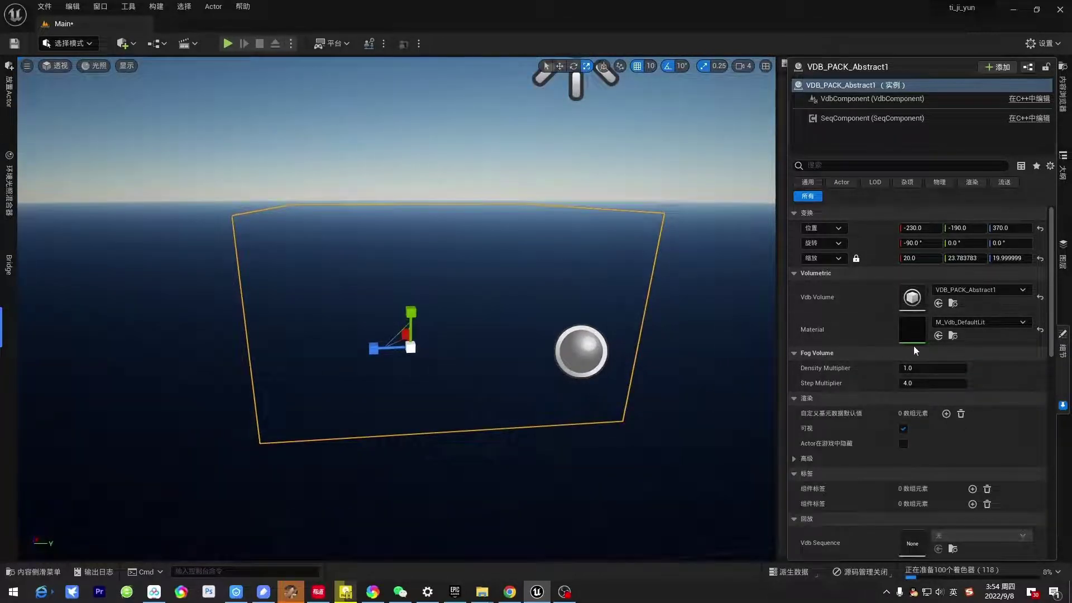
# - Try M_Vdb_CustomHLSL_FogVolume as the cloud's material and return to M_Vdb_DefaultUnlit
pyautogui.click(953, 335)
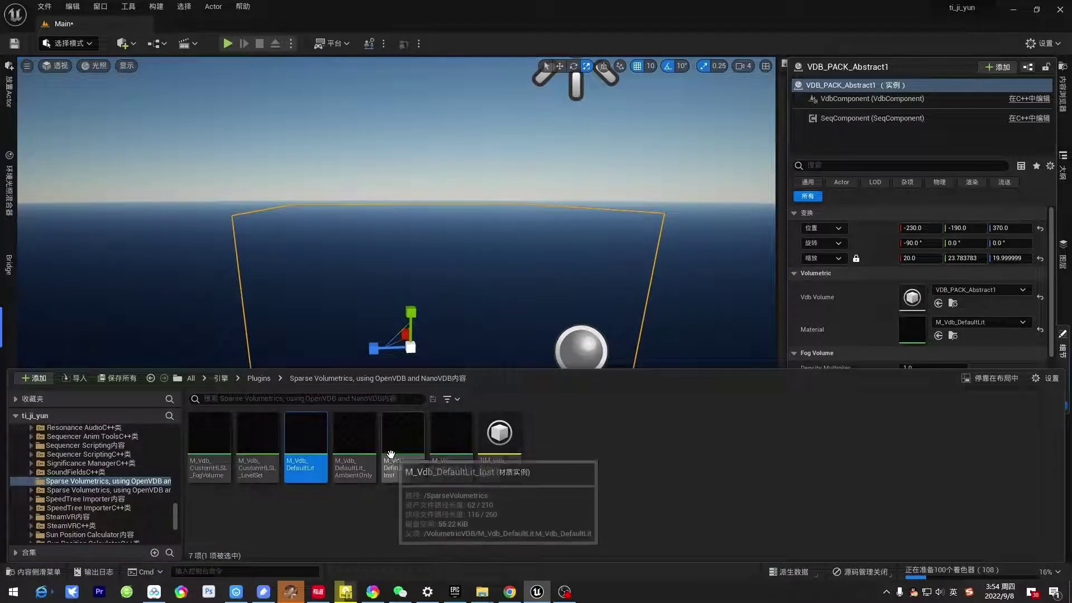
pyautogui.moveTo(210, 435); pyautogui.dragTo(870, 333)
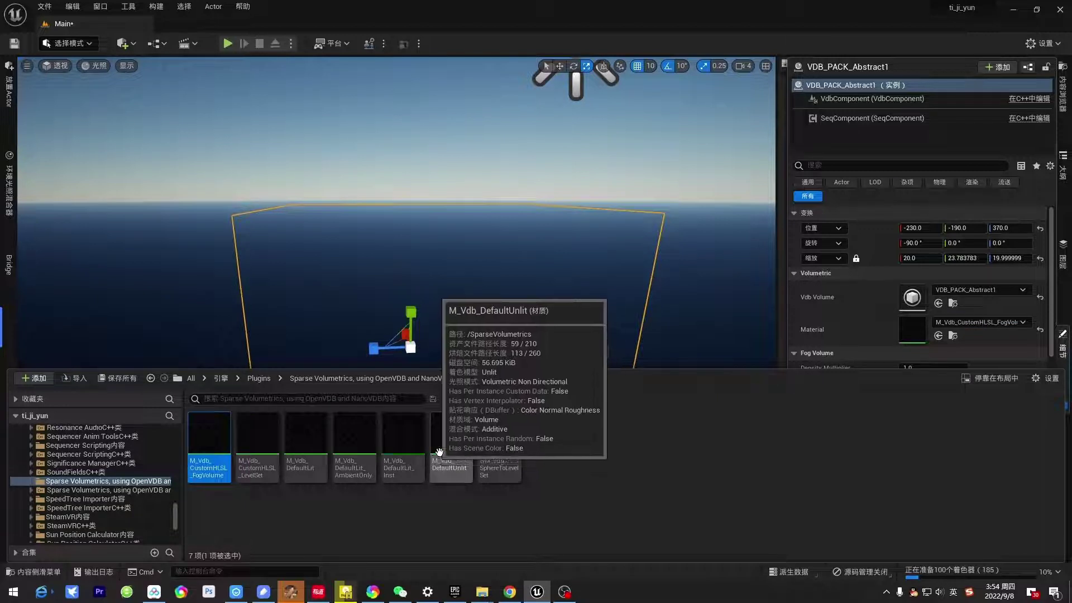
pyautogui.moveTo(439, 451); pyautogui.dragTo(921, 330)
# - Try M_Vdb_DefaultLit_Inst and M_Vdb_DefaultLit_AmbientOnly as the cloud's material
pyautogui.click(403, 441)
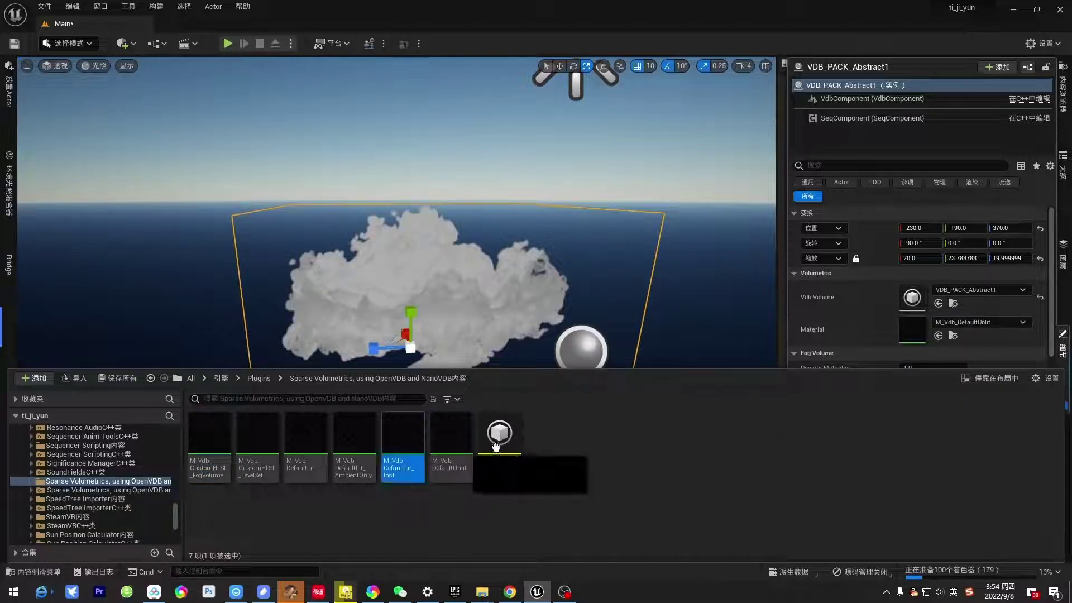
pyautogui.moveTo(496, 447); pyautogui.dragTo(918, 335)
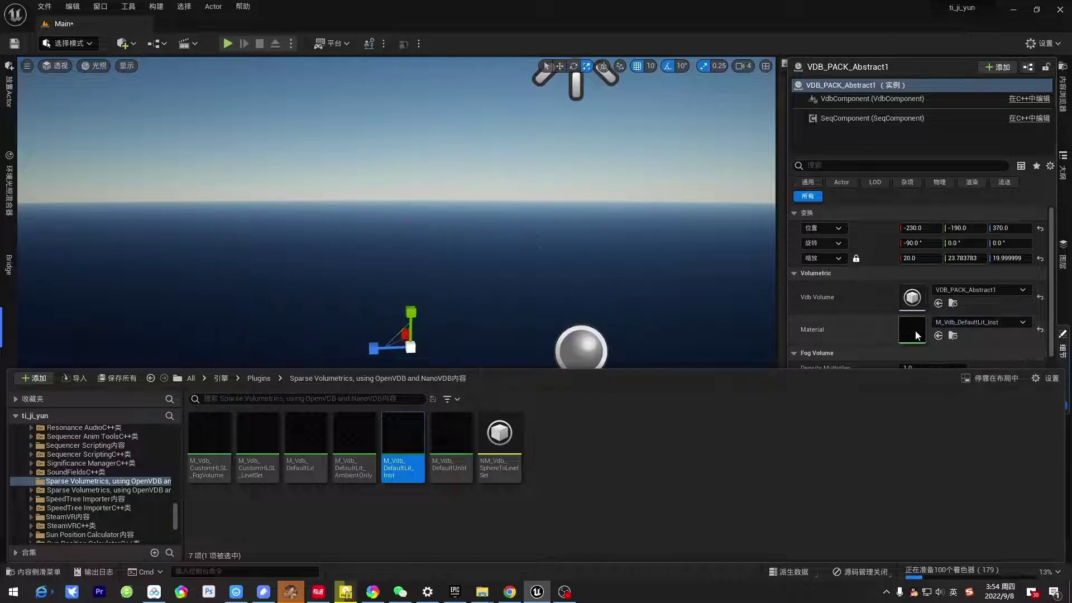
pyautogui.moveTo(351, 439); pyautogui.dragTo(917, 338)
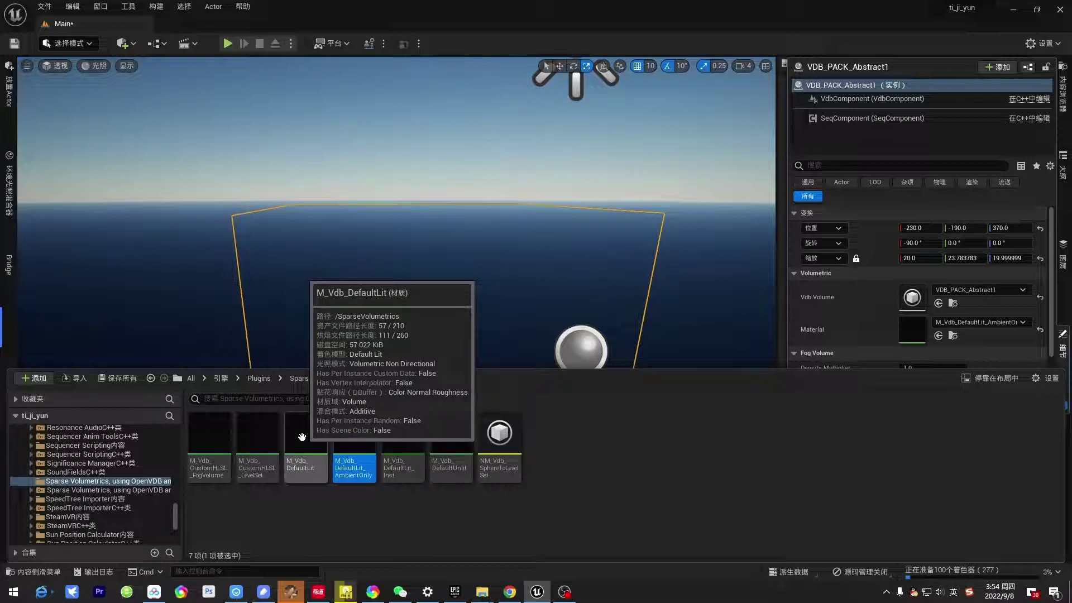
# - Try M_Vdb_DefaultLit, M_Vdb_CustomHLSL_LevelSet and M_Vdb_CustomHLSL_FogVolume in turn as the cloud's material
pyautogui.moveTo(300, 441); pyautogui.dragTo(943, 331)
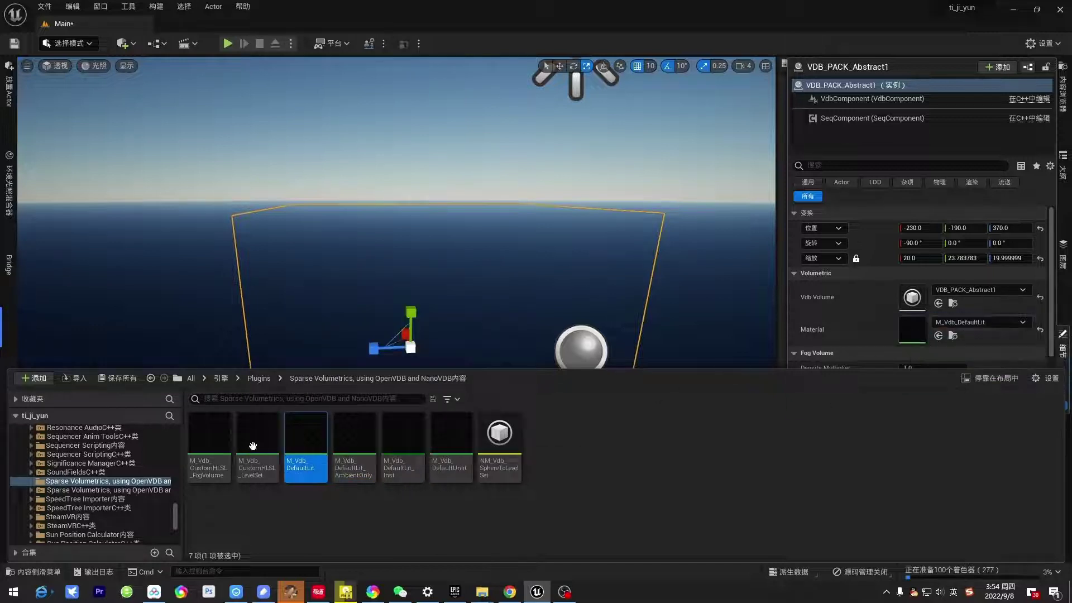
pyautogui.moveTo(254, 444); pyautogui.dragTo(913, 329)
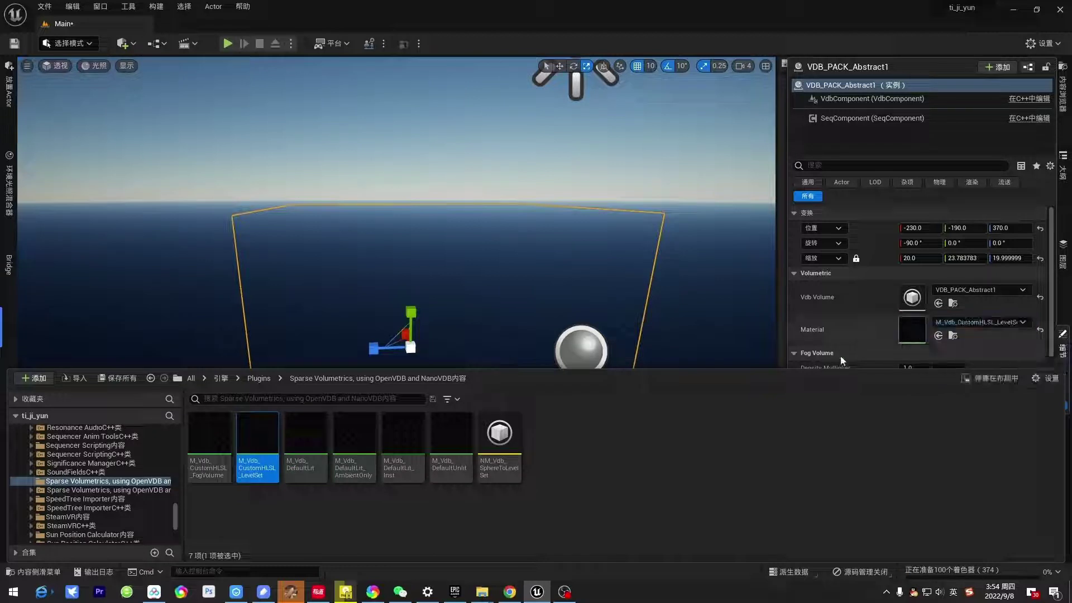
pyautogui.moveTo(209, 441); pyautogui.dragTo(916, 330)
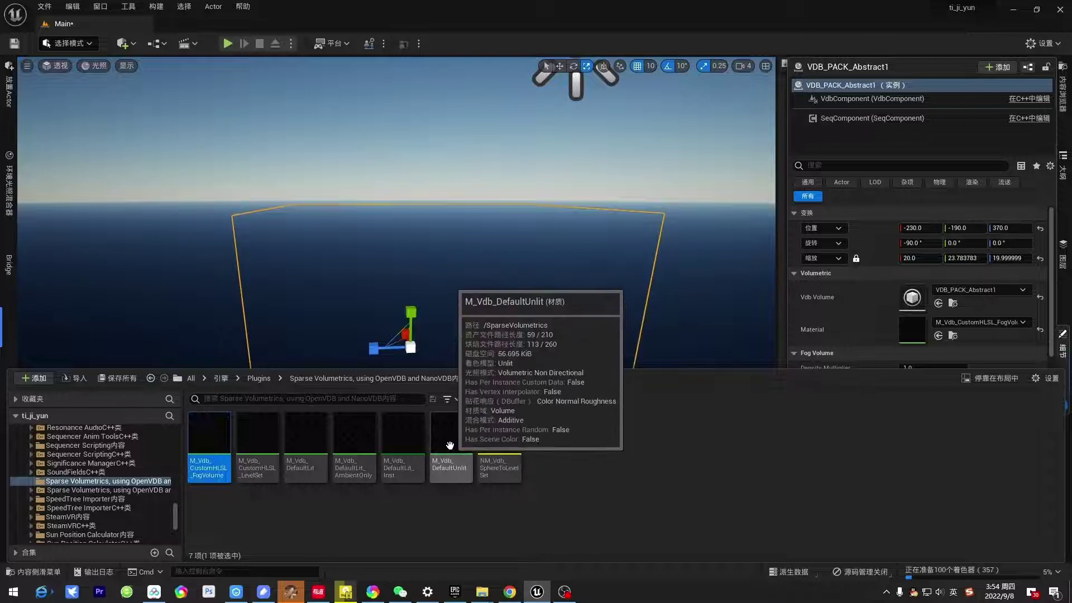
# - Compare the cloud with M_Vdb_DefaultUnlit and M_Vdb_DefaultLit by assigning one after the other
pyautogui.moveTo(450, 446); pyautogui.dragTo(908, 331)
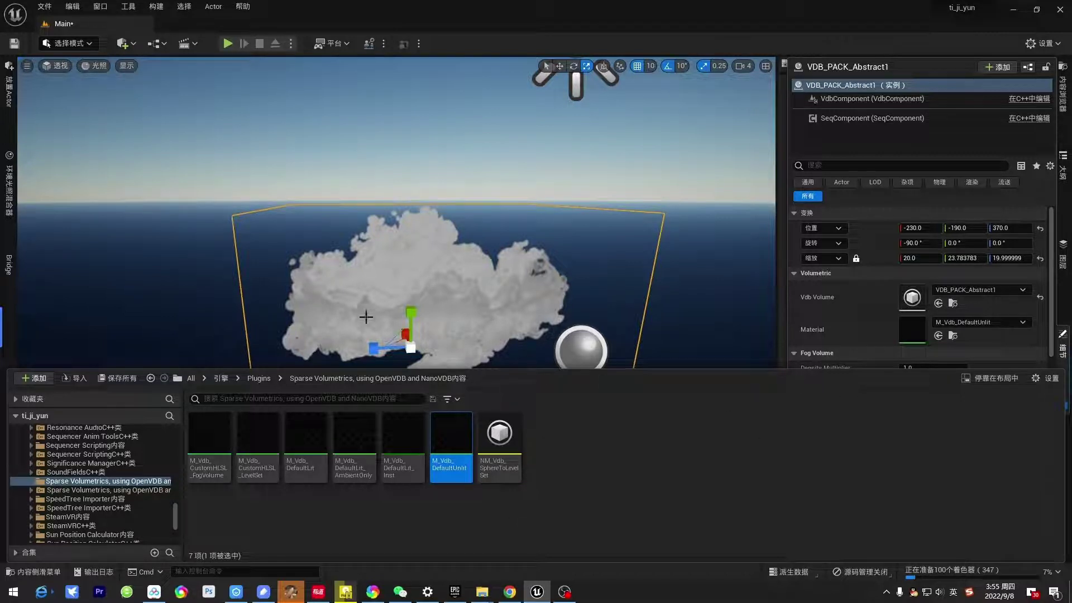
pyautogui.moveTo(306, 436); pyautogui.dragTo(942, 354)
pyautogui.moveTo(454, 265)
pyautogui.mouseDown(button='right')
pyautogui.moveTo(454, 313)
pyautogui.moveTo(454, 249)
pyautogui.mouseUp(button='right')
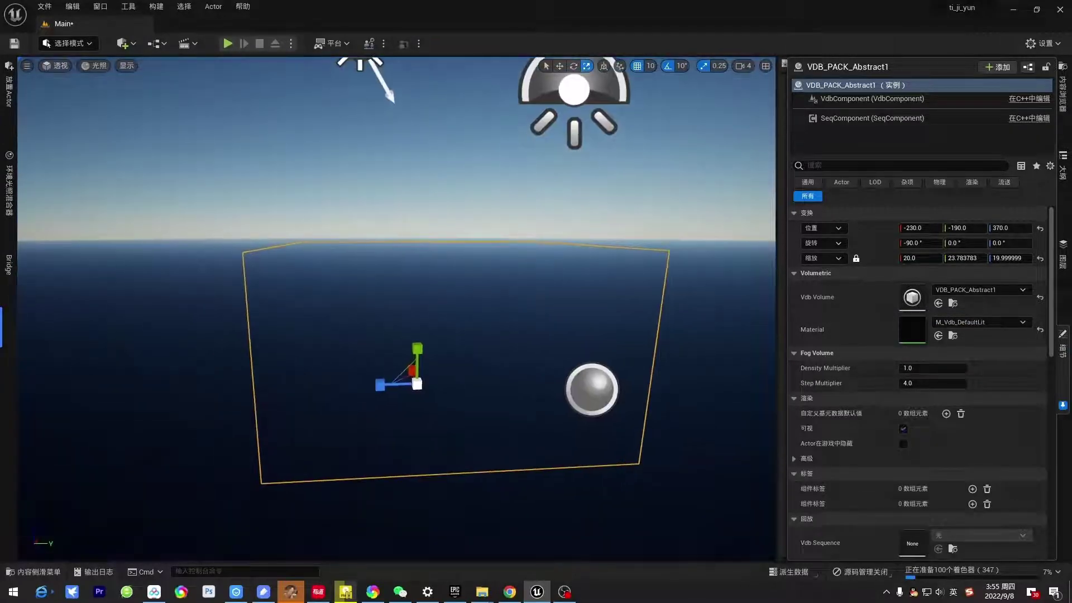
# - Reassign M_Vdb_DefaultUnlit from the Sparse Volumetrics content folder as the cloud's material
pyautogui.click(953, 335)
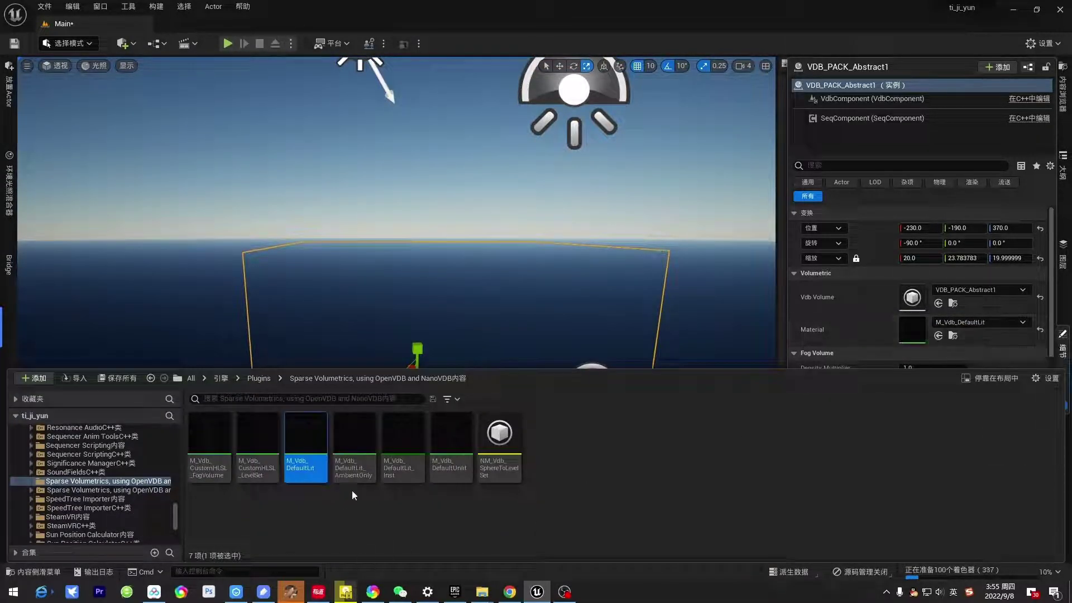
pyautogui.click(148, 490)
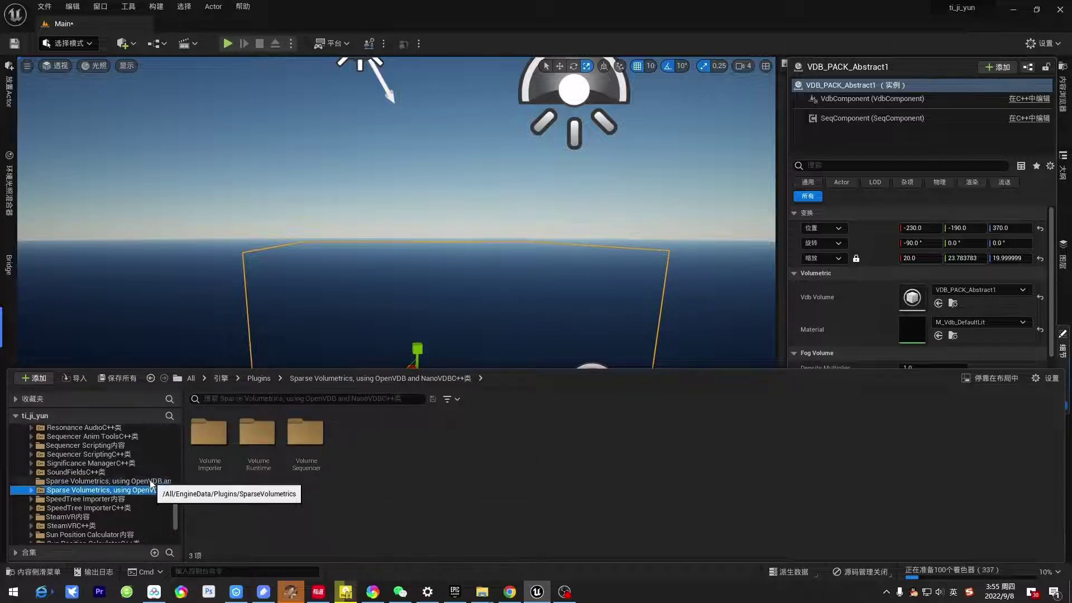
pyautogui.click(150, 481)
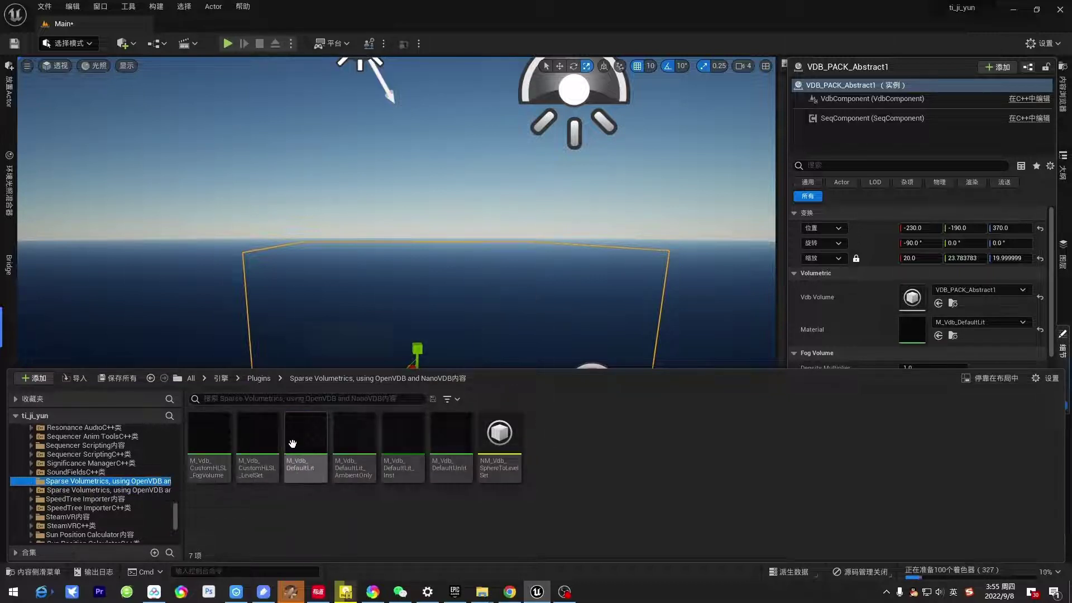
pyautogui.click(451, 441)
pyautogui.moveTo(451, 441); pyautogui.dragTo(922, 326)
pyautogui.click(456, 277)
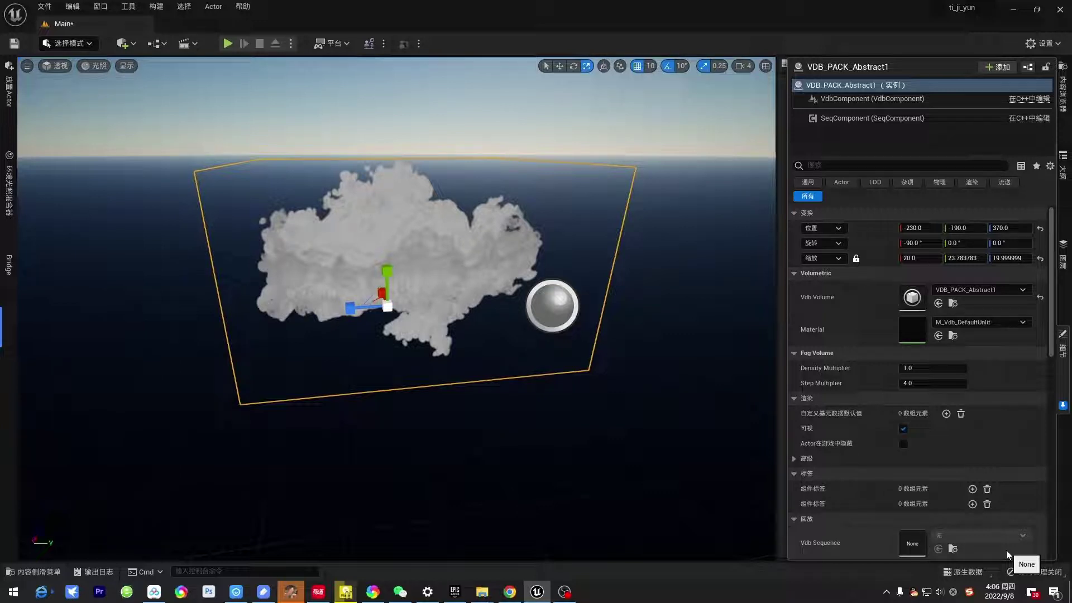
# - Test other plugin materials on the cloud, starting with M_Vdb_CustomHLSL_FogVolume and ending with M_Vdb_DefaultLit
pyautogui.click(953, 336)
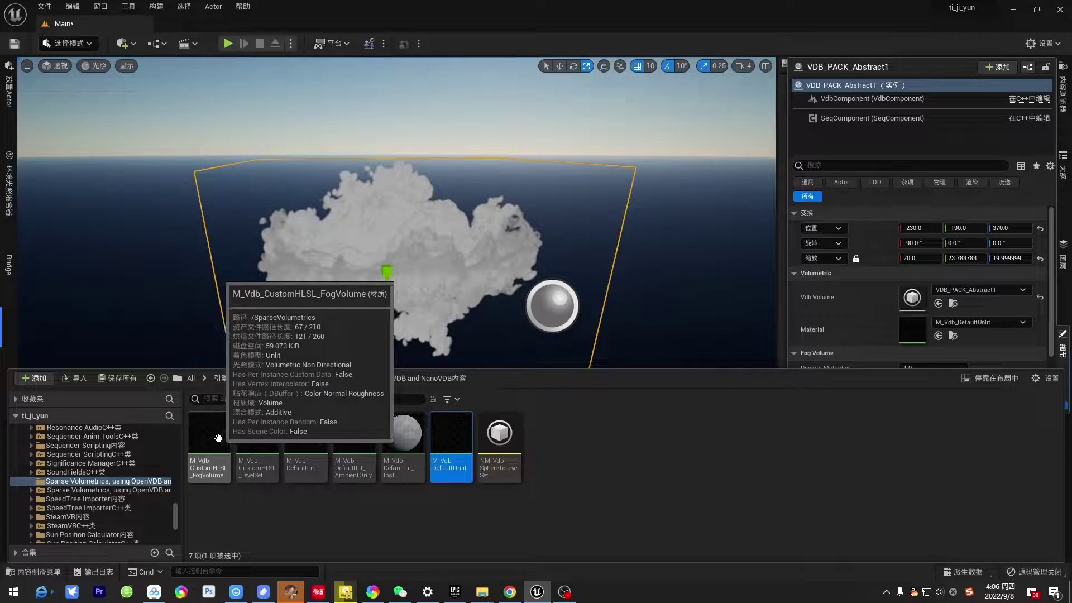
pyautogui.moveTo(226, 437); pyautogui.dragTo(907, 342)
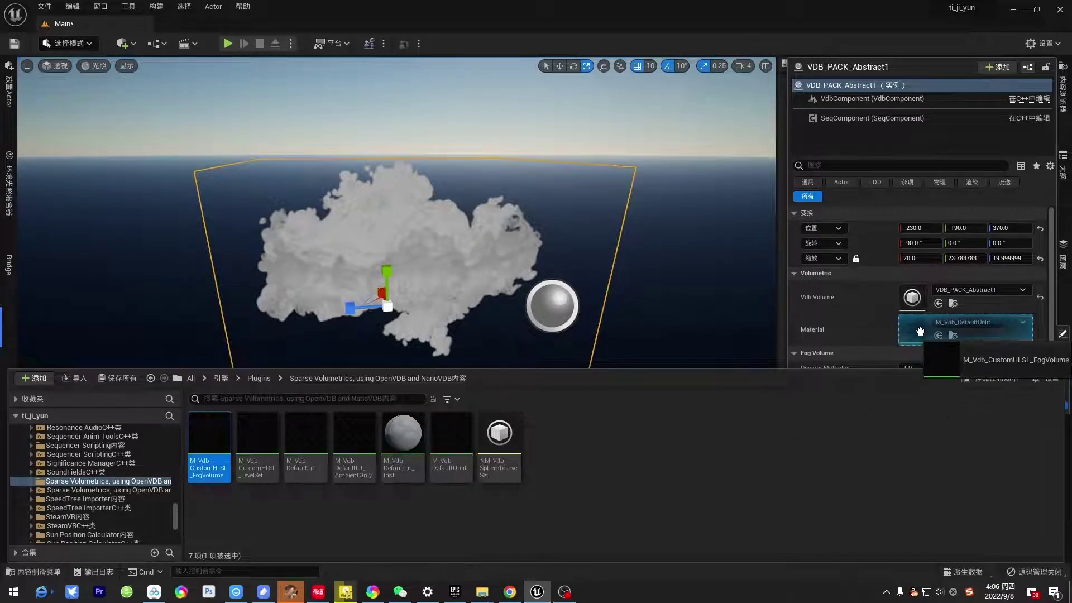
pyautogui.click(257, 435)
pyautogui.moveTo(330, 425); pyautogui.dragTo(914, 332)
pyautogui.moveTo(306, 438); pyautogui.dragTo(922, 324)
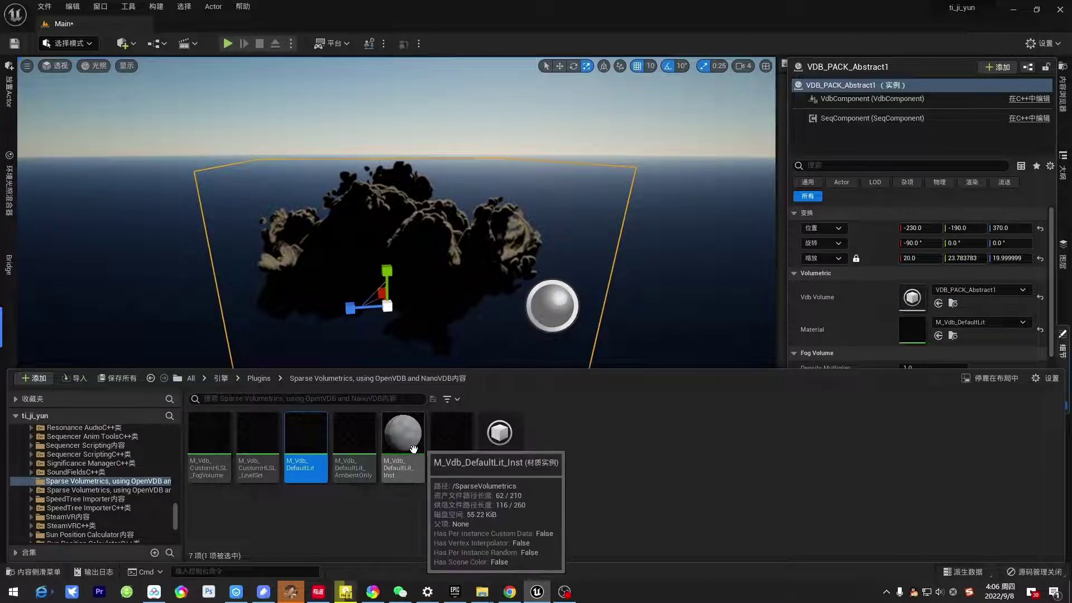
# - Try M_Vdb_DefaultLit_Inst and M_Vdb_DefaultLit_AmbientOnly on the cloud, and settle on M_Vdb_DefaultLit as its material
pyautogui.moveTo(402, 450); pyautogui.dragTo(913, 337)
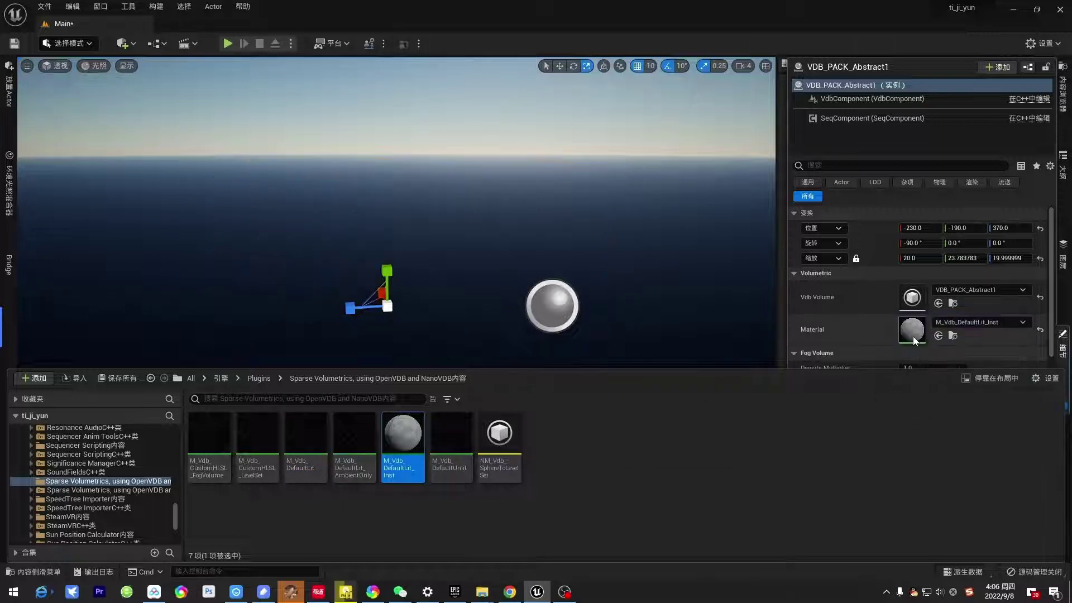
pyautogui.moveTo(358, 444); pyautogui.dragTo(925, 337)
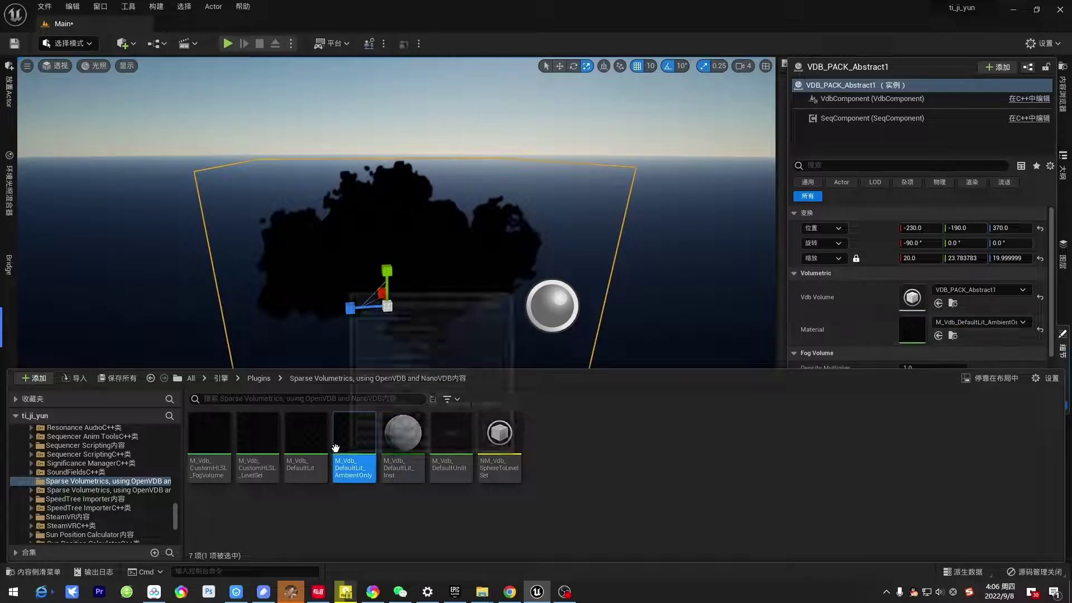
pyautogui.moveTo(306, 441); pyautogui.dragTo(918, 328)
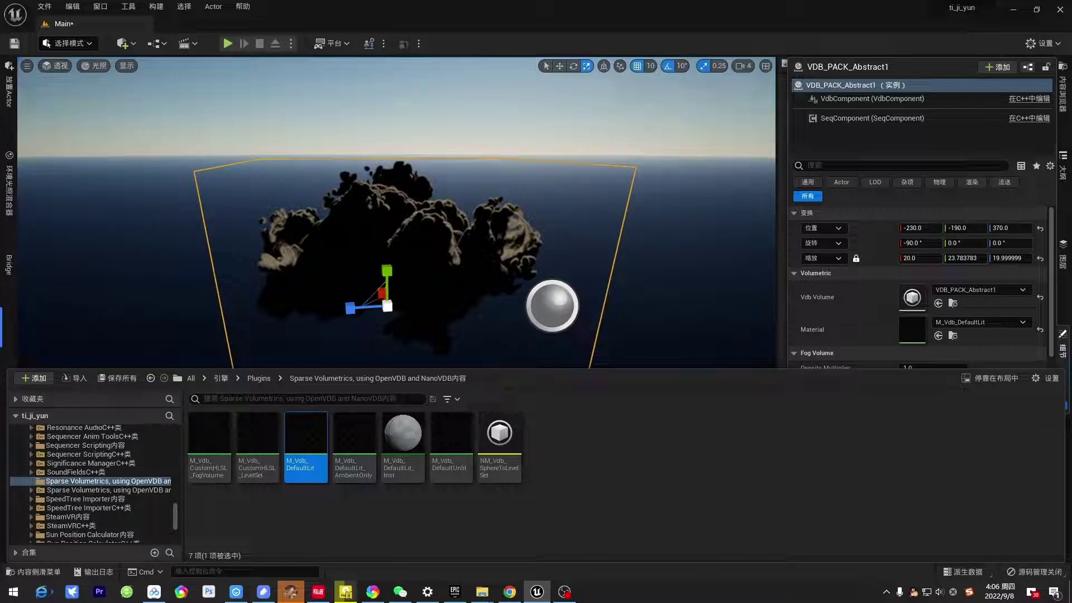
# - Select the Light Source directional light and change its Y rotation to light up the front of the cloud
pyautogui.click(989, 380)
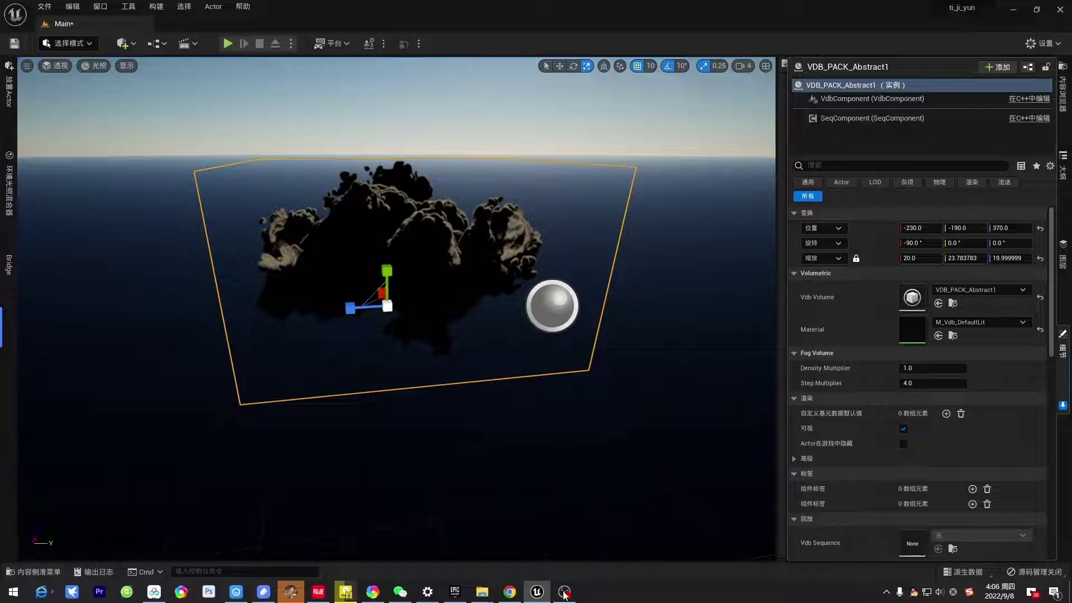
pyautogui.moveTo(553, 307); pyautogui.dragTo(591, 289, button='right')
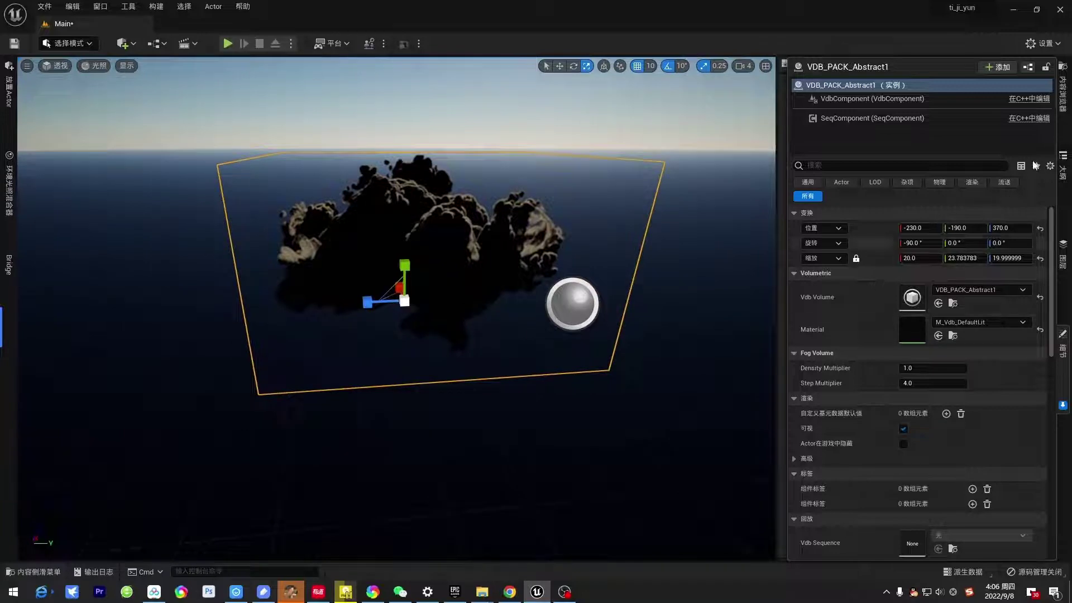
pyautogui.click(1065, 119)
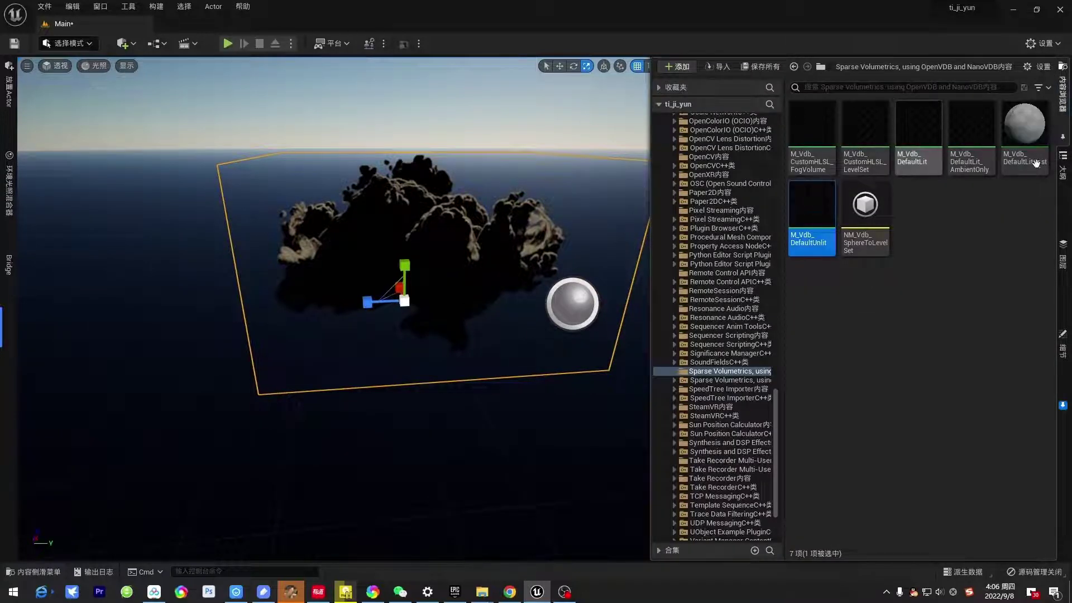
pyautogui.click(1066, 176)
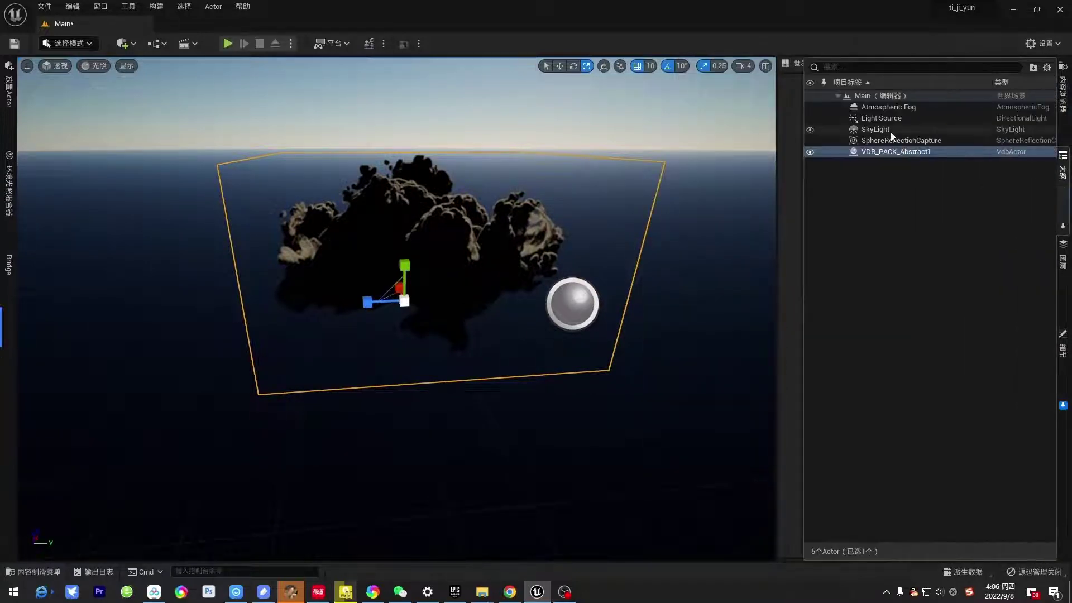
pyautogui.click(886, 119)
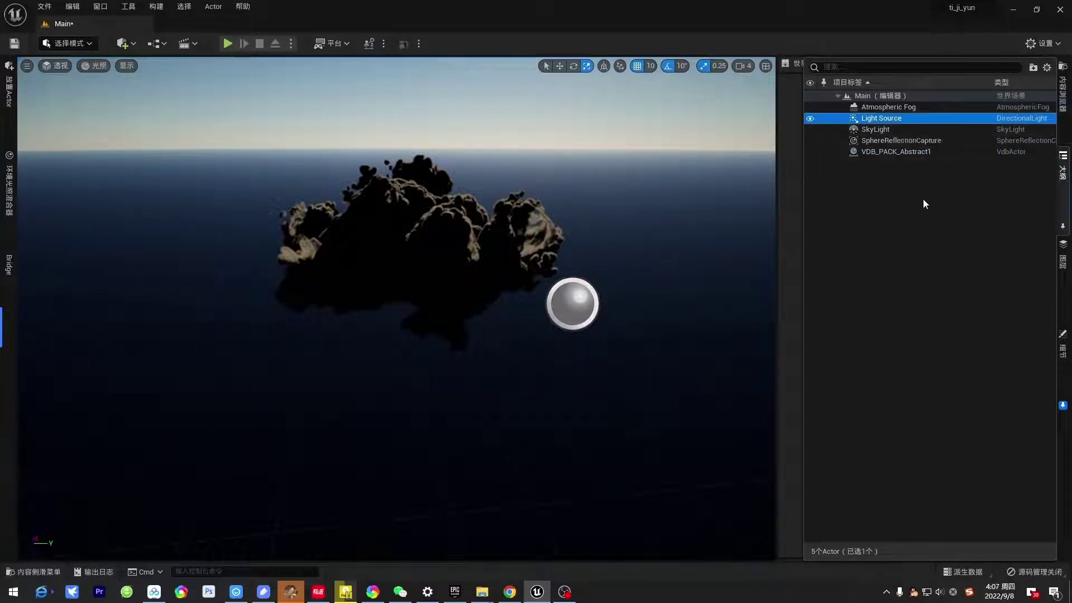
pyautogui.click(1064, 351)
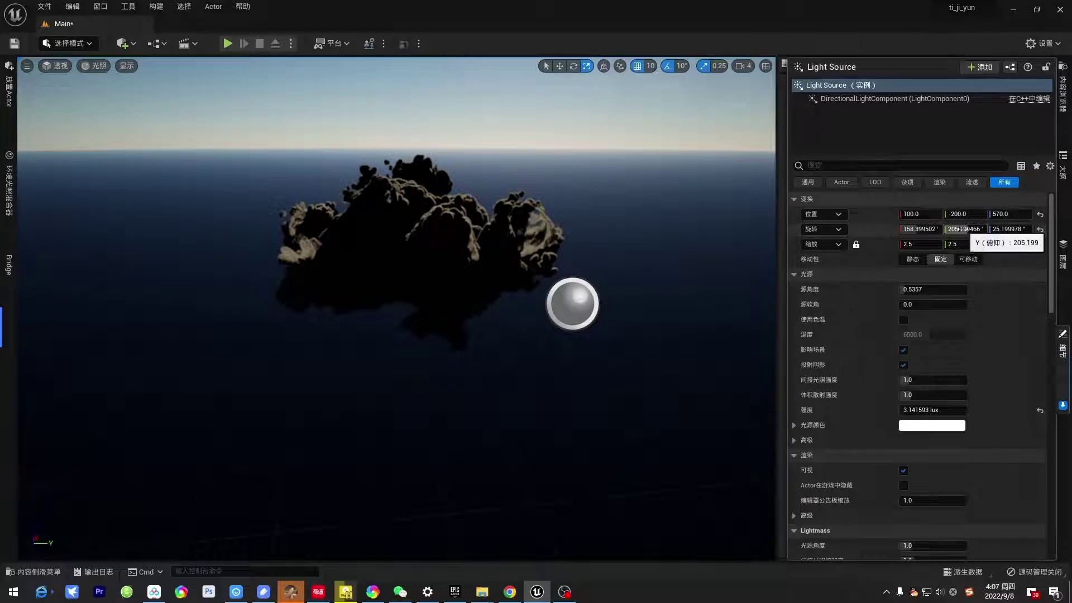
pyautogui.moveTo(960, 229); pyautogui.dragTo(1036, 229)
pyautogui.click(964, 229)
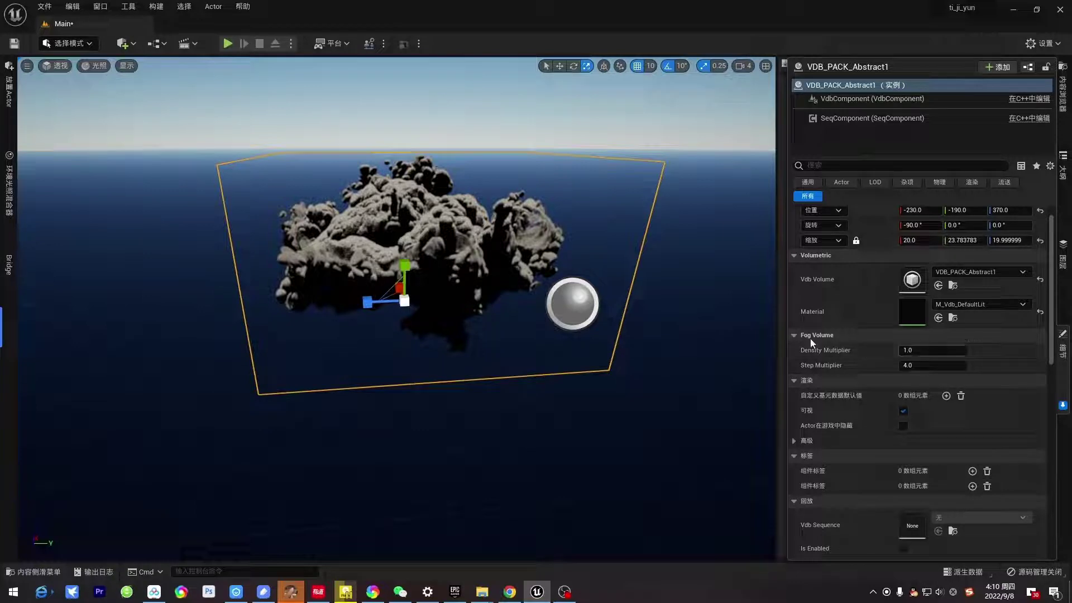
# - Try a fog volume Density Multiplier of 5 on the cloud, and set it back to 1
pyautogui.click(928, 349)
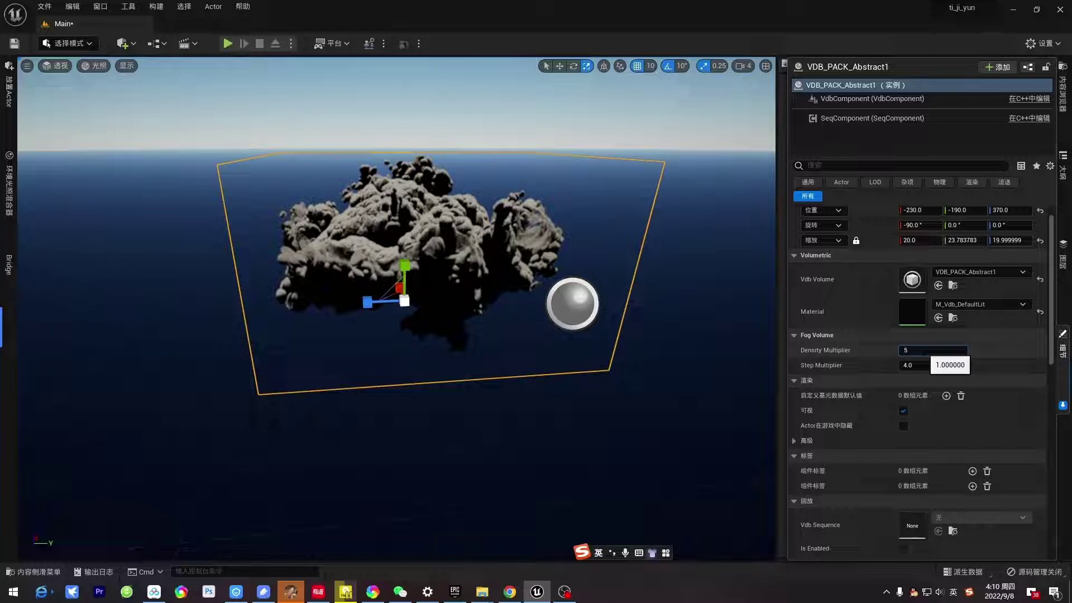
pyautogui.press('Return')
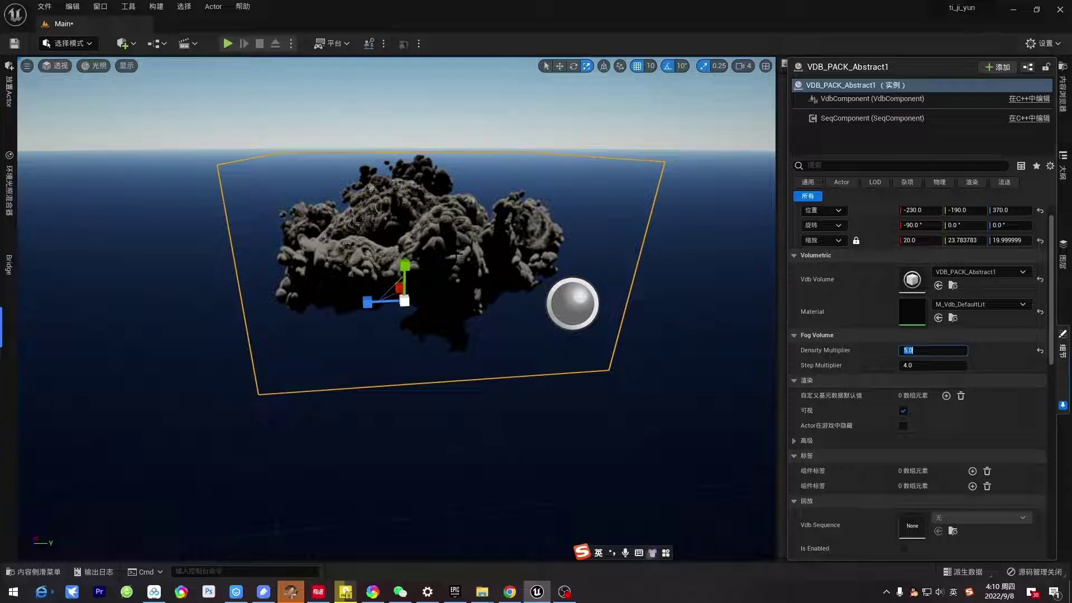
pyautogui.write('1')
pyautogui.press('Return')
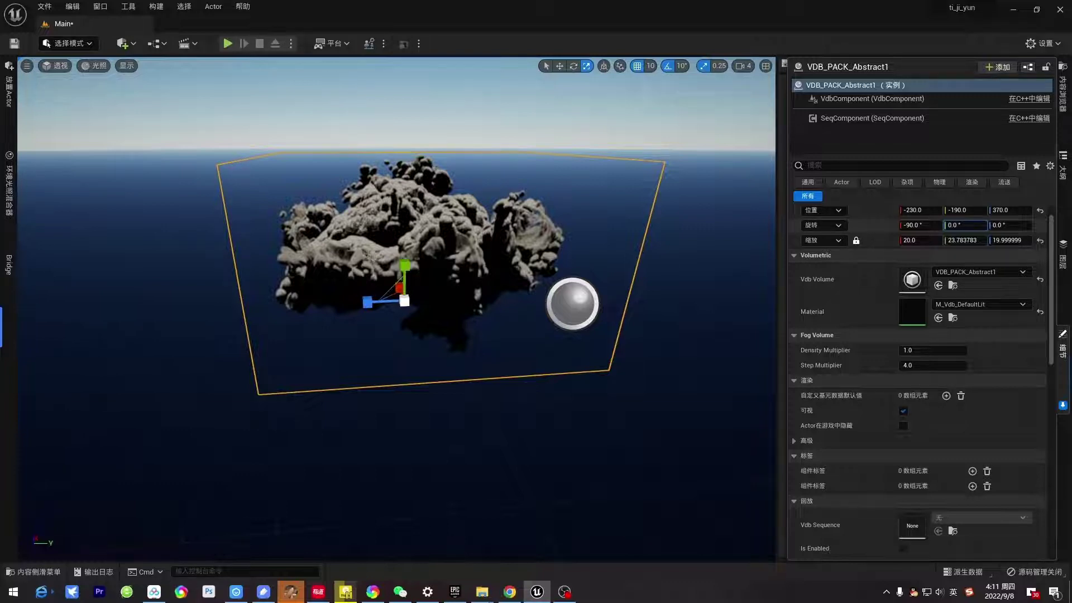
pyautogui.click(572, 305)
pyautogui.moveTo(964, 211); pyautogui.dragTo(993, 211)
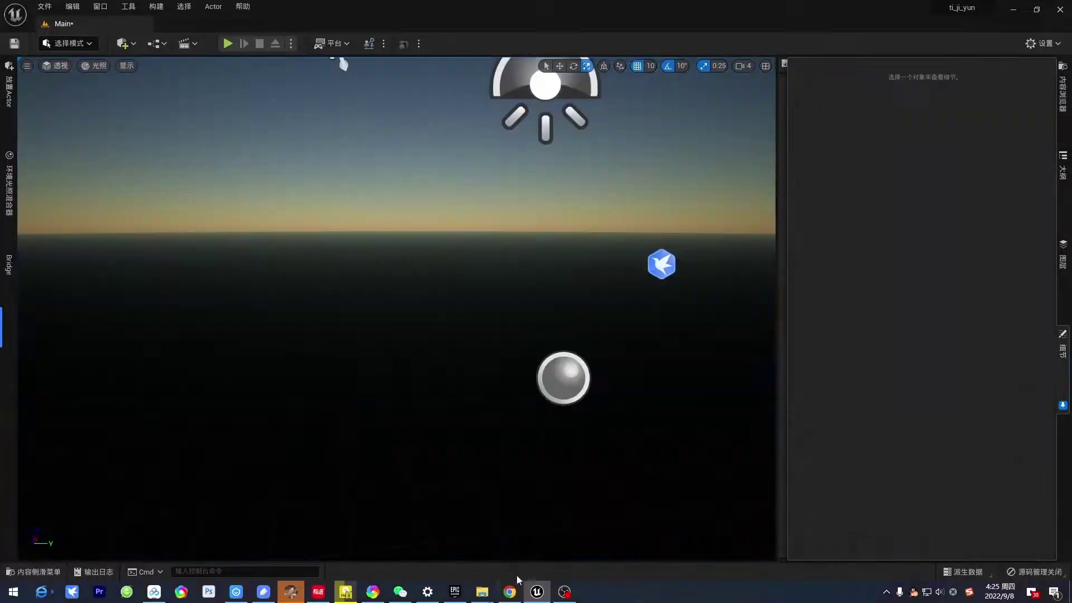
# - Switch to Chrome and review the JangaFX page of free VDB volumes created with EmberGen, including its address
pyautogui.click(510, 591)
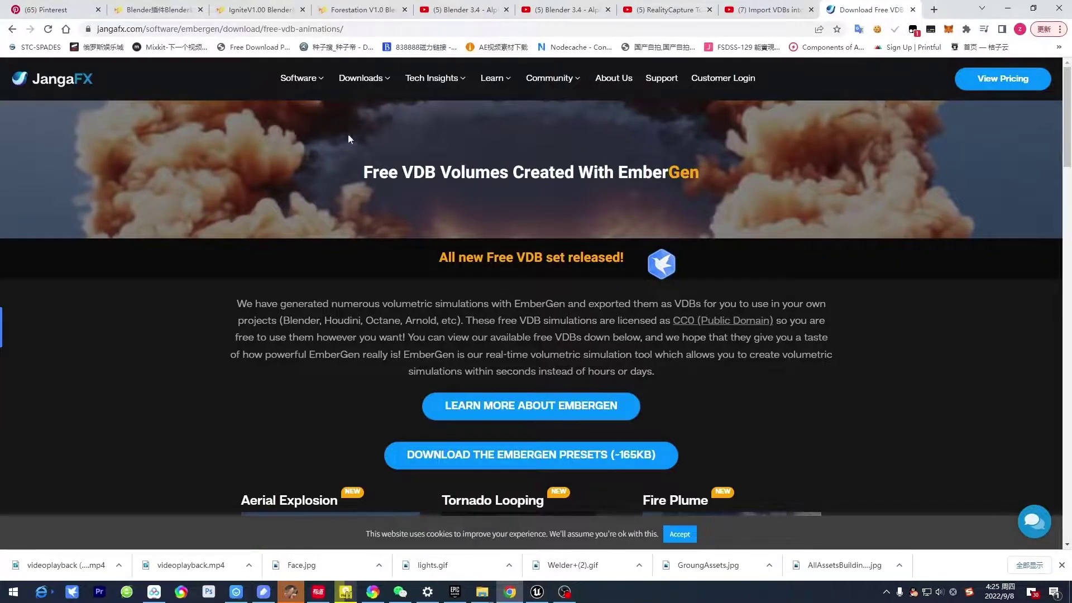
pyautogui.click(249, 29)
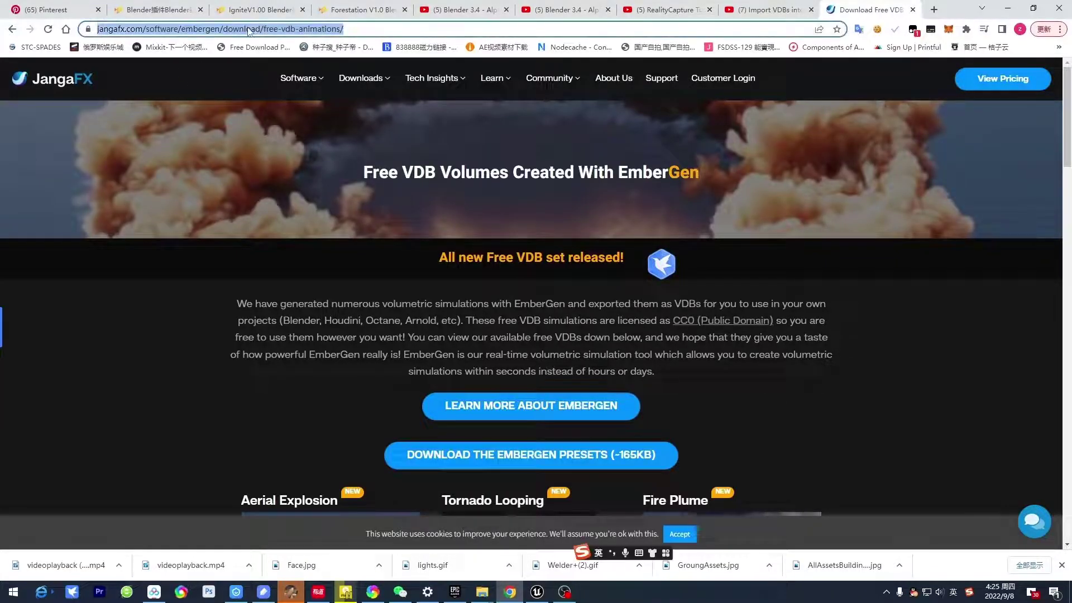
pyautogui.click(281, 31)
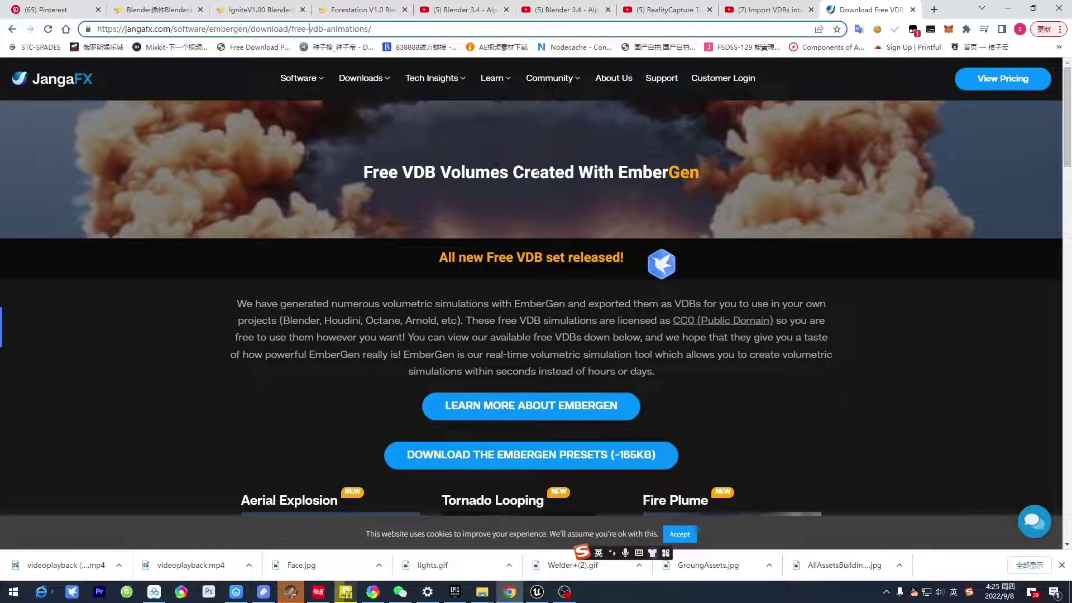
pyautogui.moveTo(594, 173); pyautogui.dragTo(641, 173)
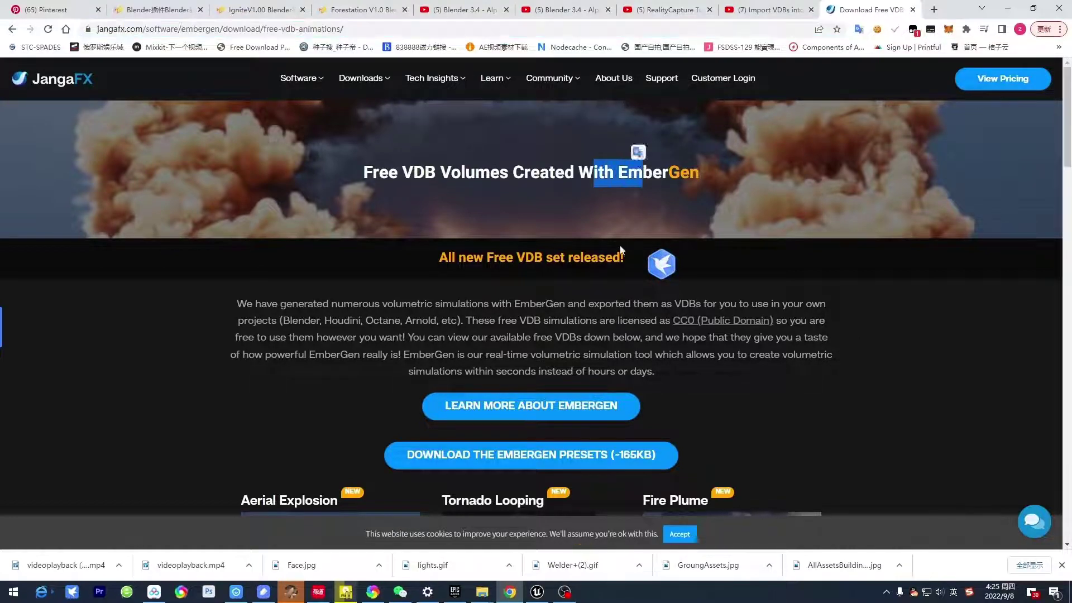
pyautogui.scroll(-7, 637, 330)
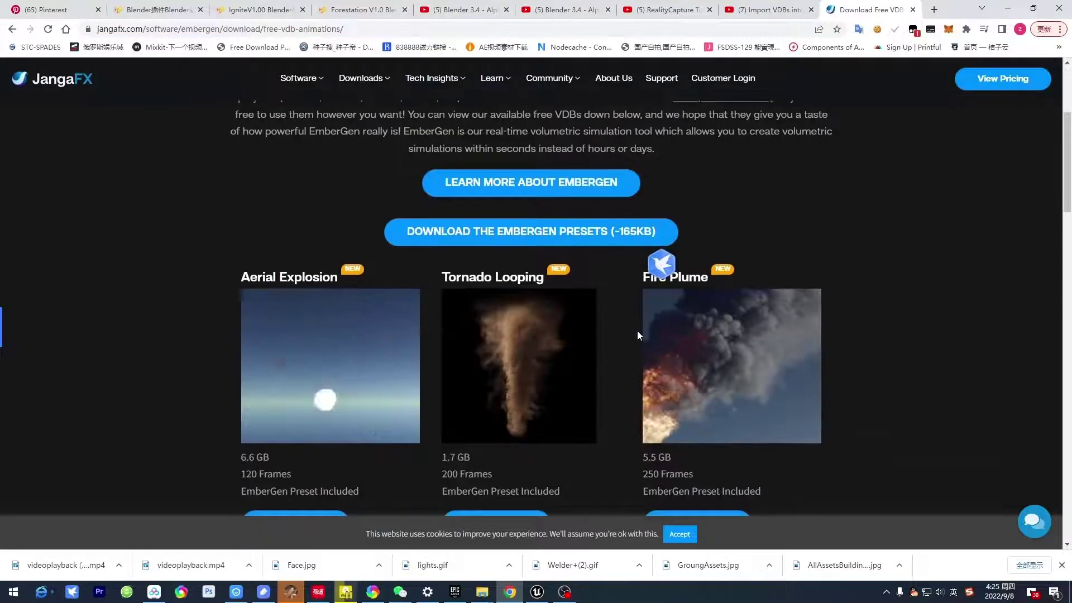
# - Dismiss the floating download manager widget that covers the JangaFX page
pyautogui.click(662, 264)
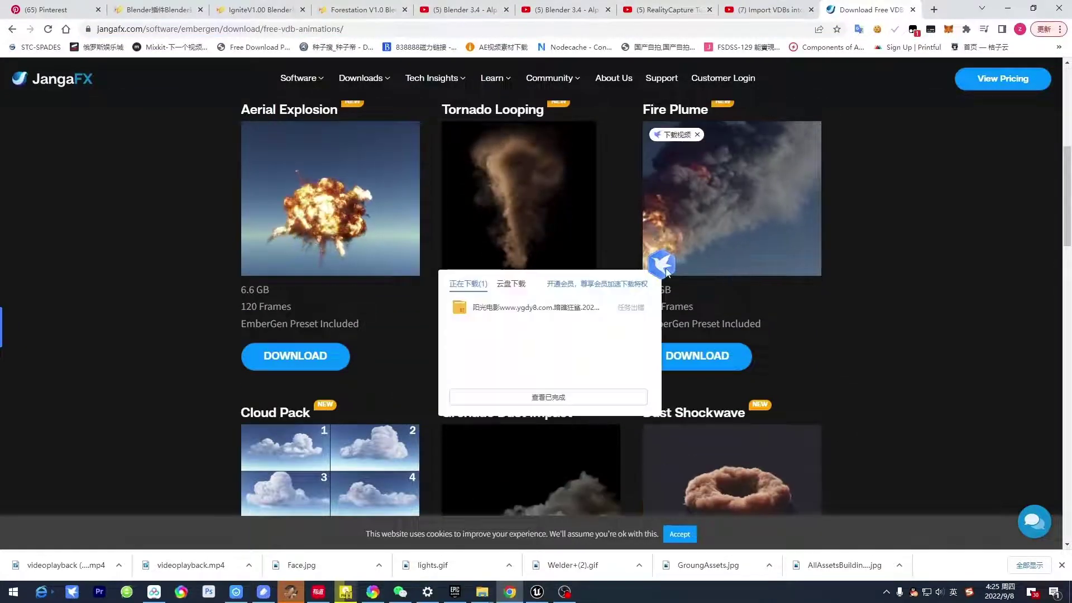
pyautogui.rightClick(673, 269)
pyautogui.click(707, 391)
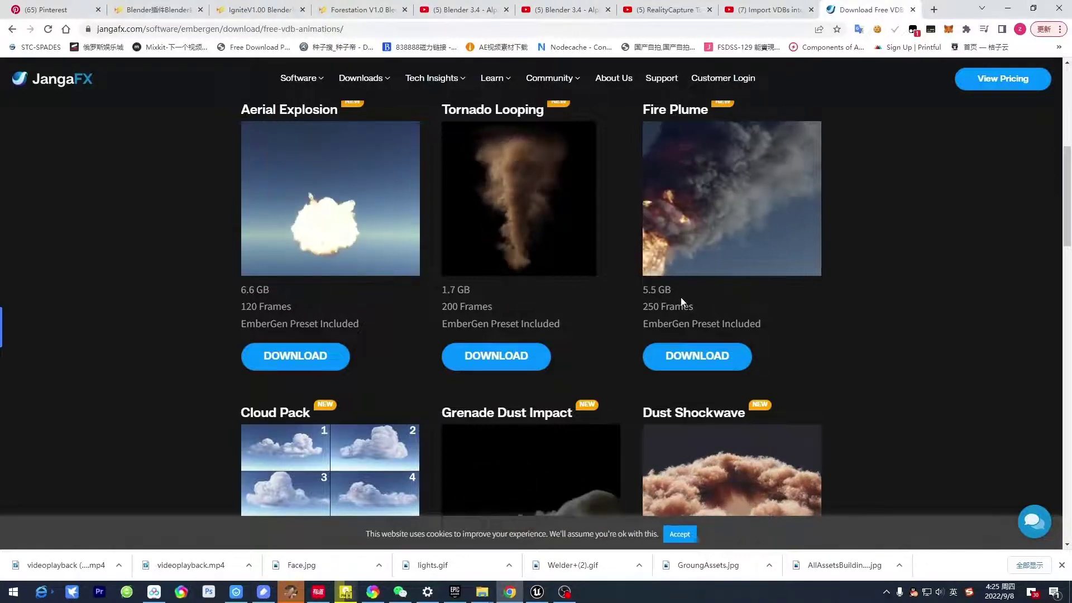
# - Browse the JangaFX catalogue of free VDB animations down to Mid-Air Explosion, and return to the Tornado Looping entry
pyautogui.scroll(-4, 446, 313)
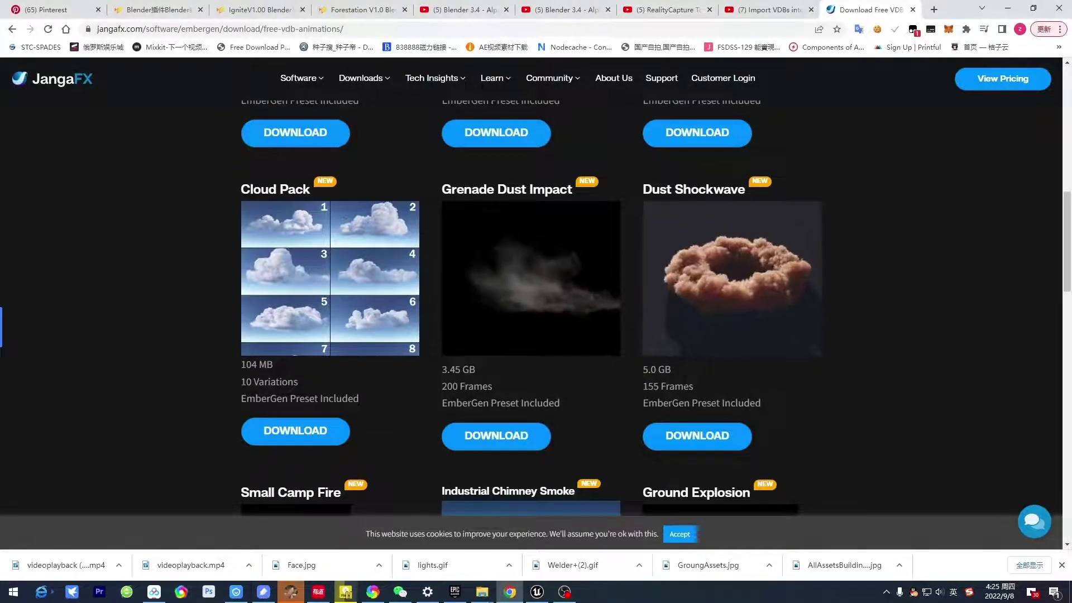
pyautogui.scroll(-5, 579, 352)
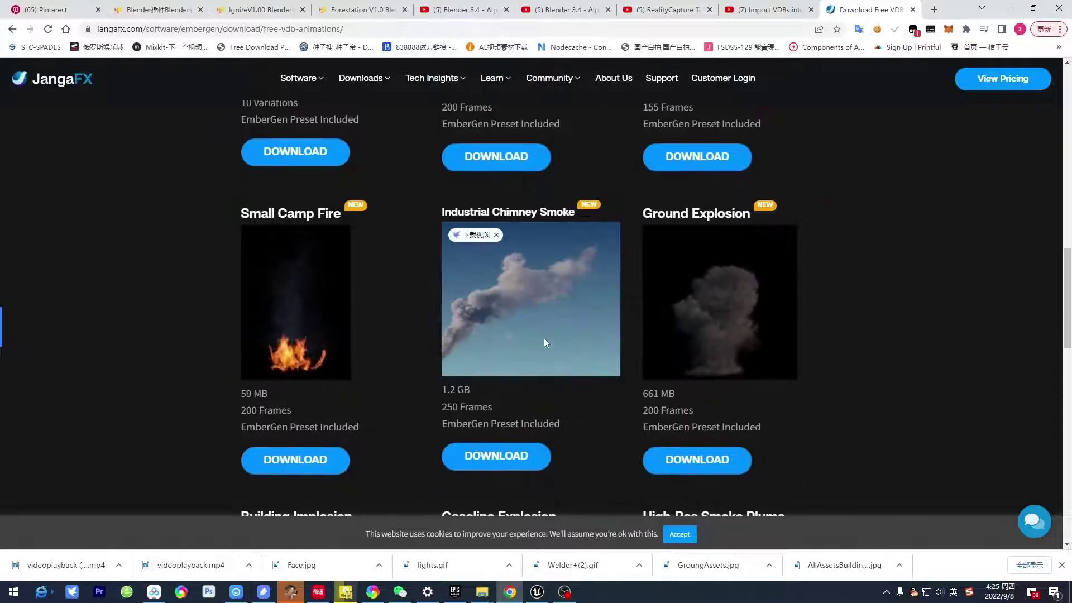
pyautogui.scroll(-5, 544, 337)
pyautogui.scroll(-5, 388, 369)
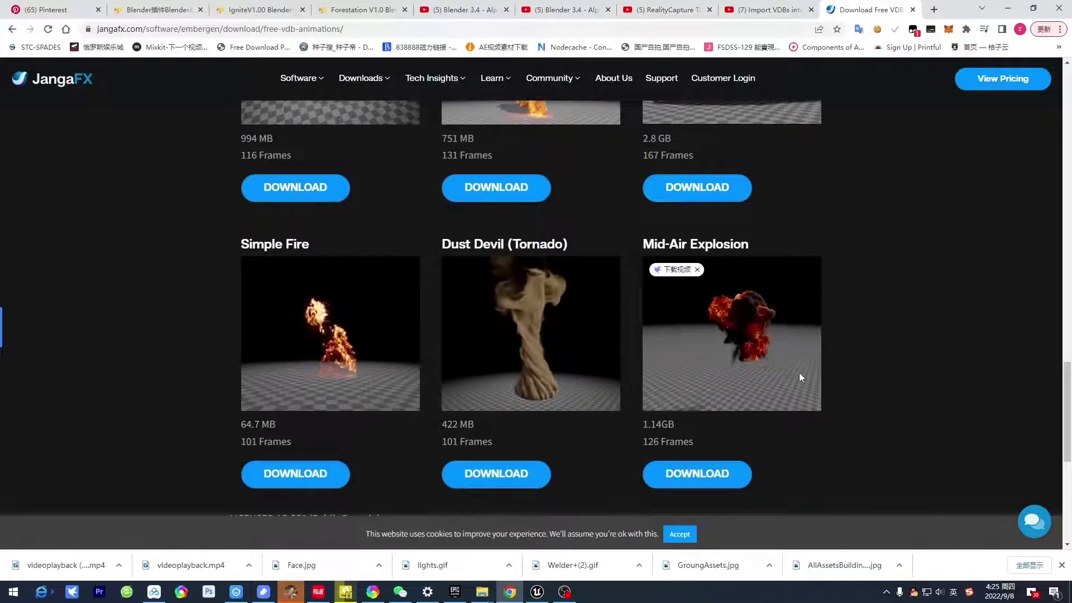
pyautogui.scroll(20, 792, 344)
pyautogui.scroll(-3, 779, 344)
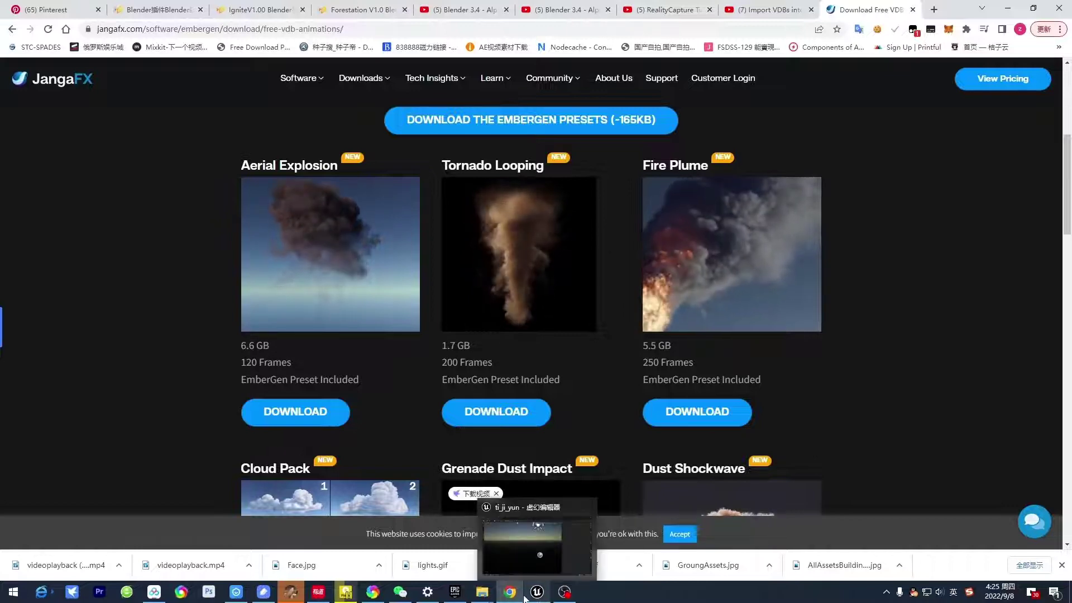
# - Switch to the TornadoVDB folder in File Explorer and try to carry tornado_0001.vdb over to Unreal Engine
pyautogui.moveTo(482, 592)
pyautogui.click(521, 511)
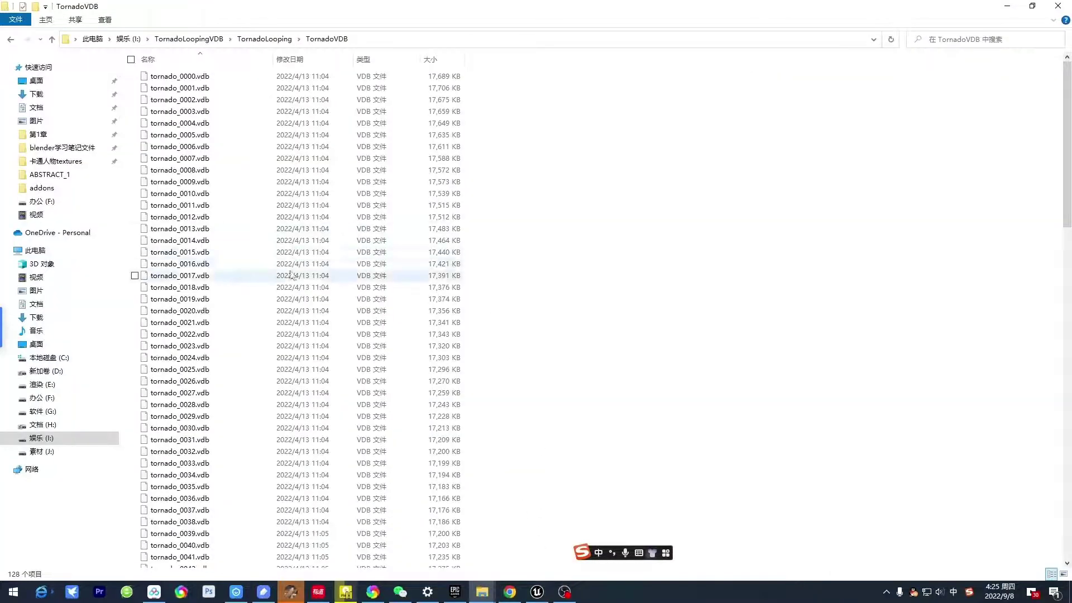
pyautogui.click(218, 88)
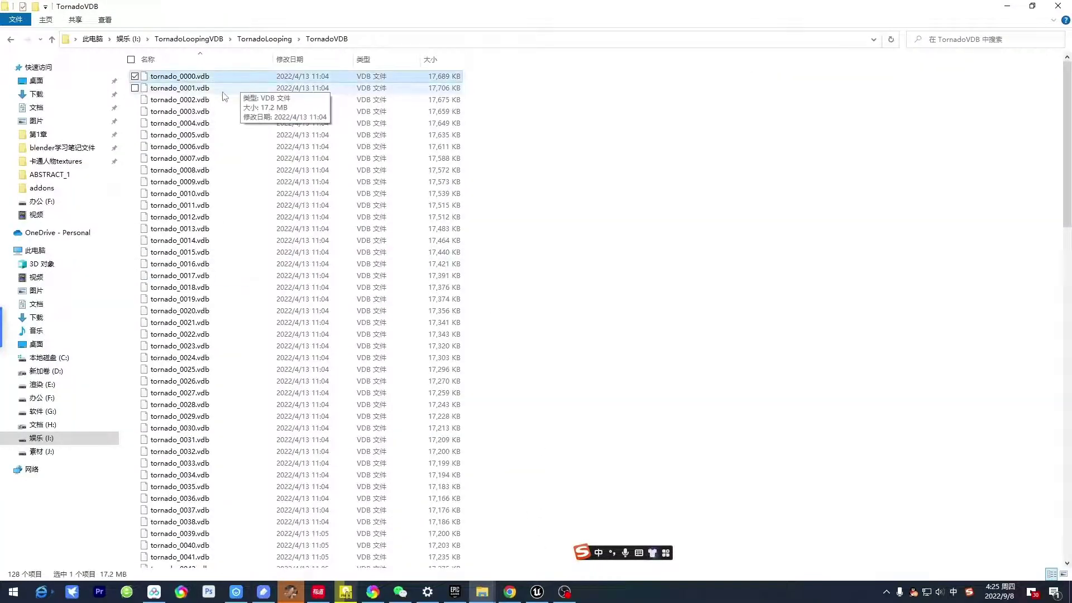
pyautogui.moveTo(230, 91); pyautogui.dragTo(537, 593)
# - Show Unreal Engine's content browser and try to import tornado_0001.vdb from the TornadoVDB folder into the project's content folder
pyautogui.click(1063, 166)
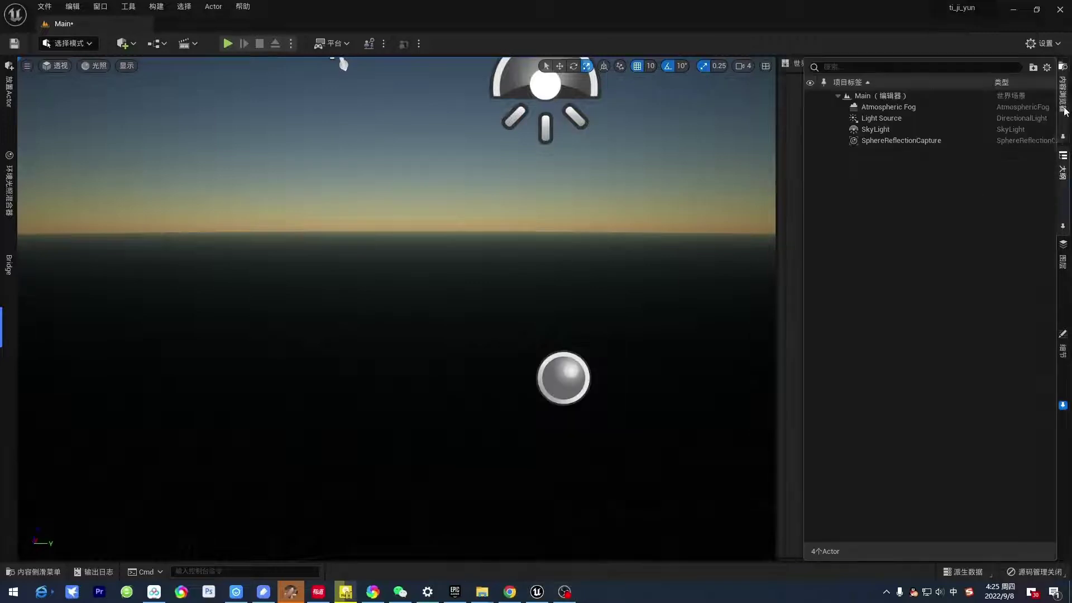
pyautogui.click(1063, 87)
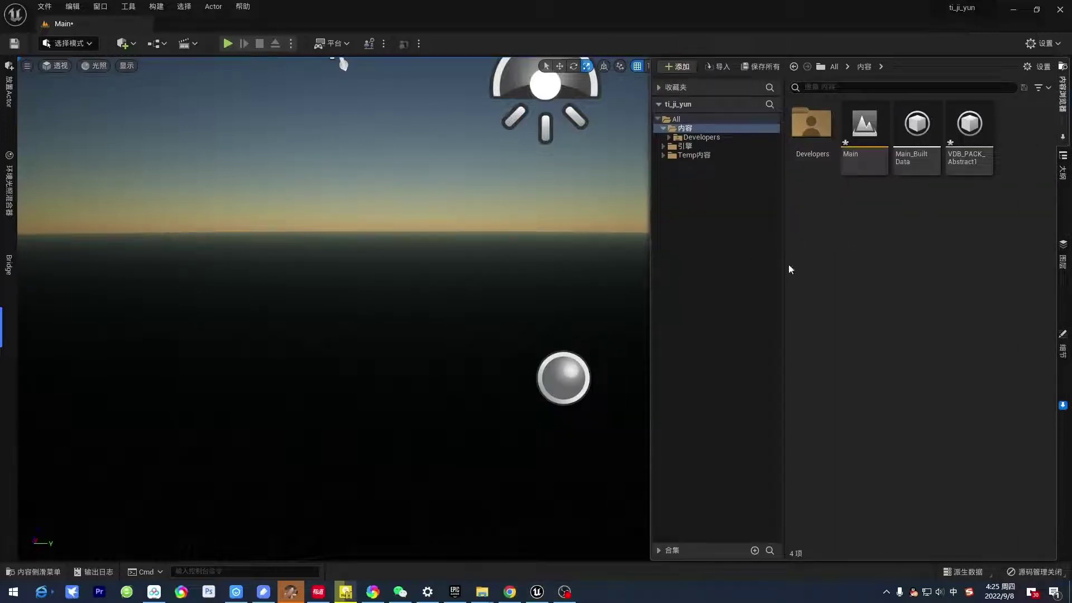
pyautogui.moveTo(482, 593)
pyautogui.click(541, 545)
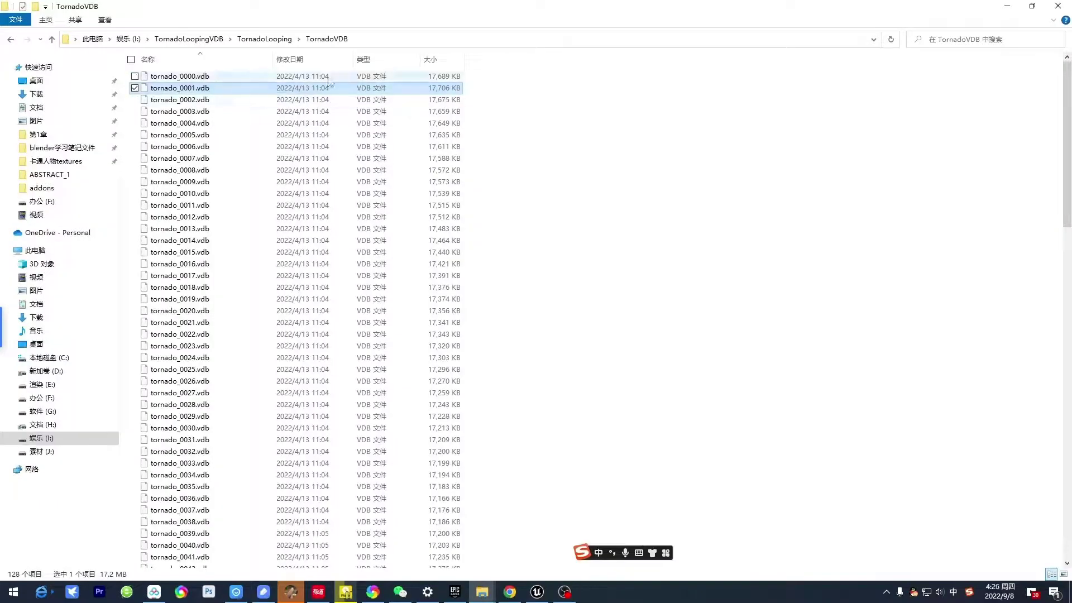
pyautogui.moveTo(190, 90); pyautogui.dragTo(895, 283)
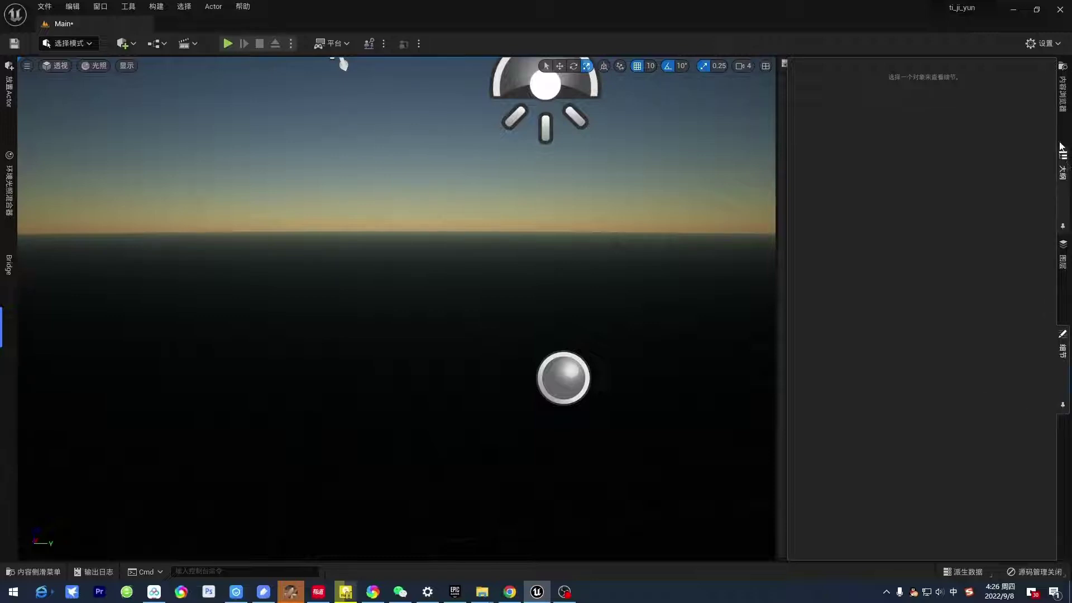
pyautogui.click(1062, 95)
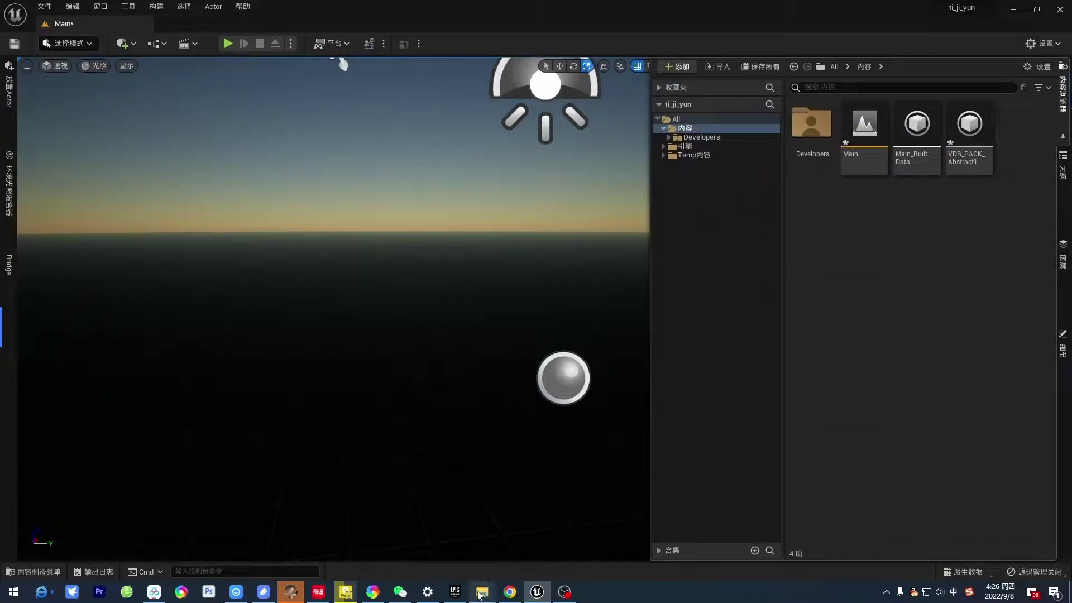
pyautogui.moveTo(482, 592)
pyautogui.click(533, 551)
pyautogui.moveTo(211, 89); pyautogui.dragTo(542, 595)
# - Try to import tornado_0000.vdb from the TornadoVDB folder into Unreal Engine
pyautogui.moveTo(483, 592)
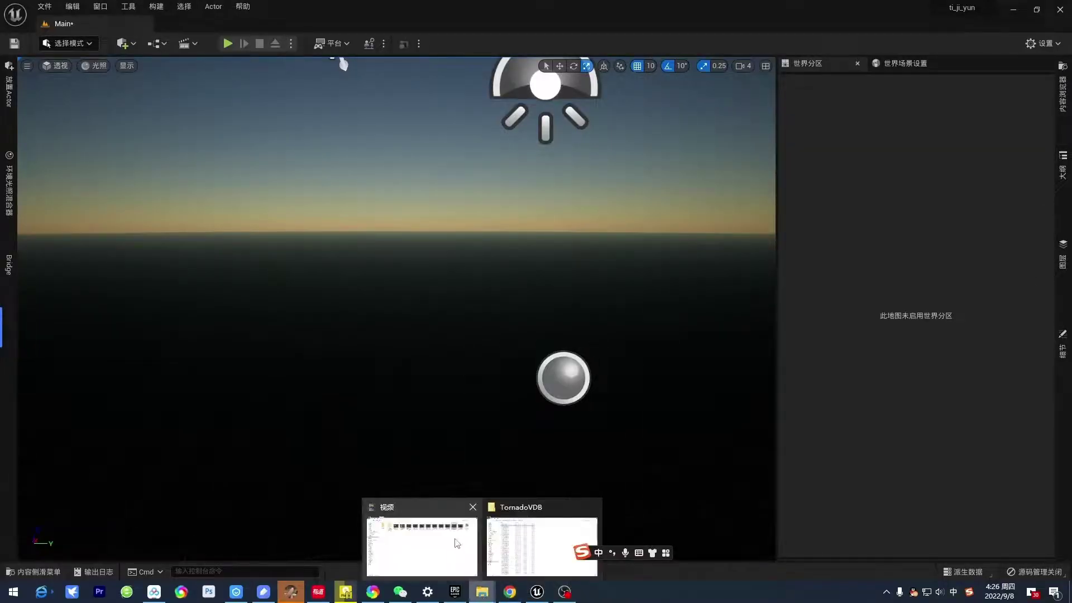
pyautogui.click(525, 540)
pyautogui.click(216, 76)
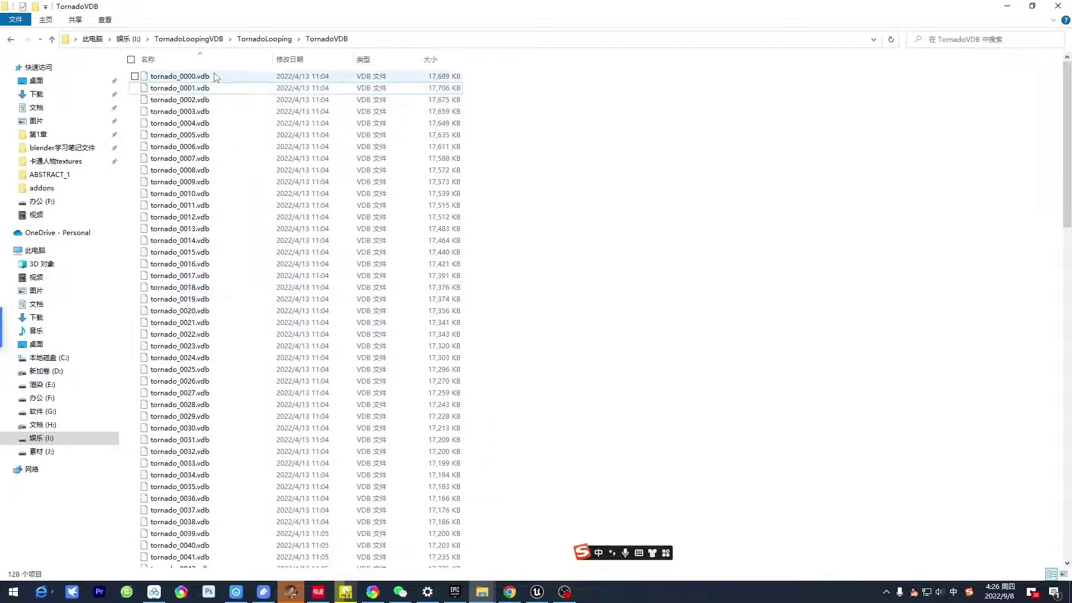
pyautogui.moveTo(216, 77); pyautogui.dragTo(953, 209)
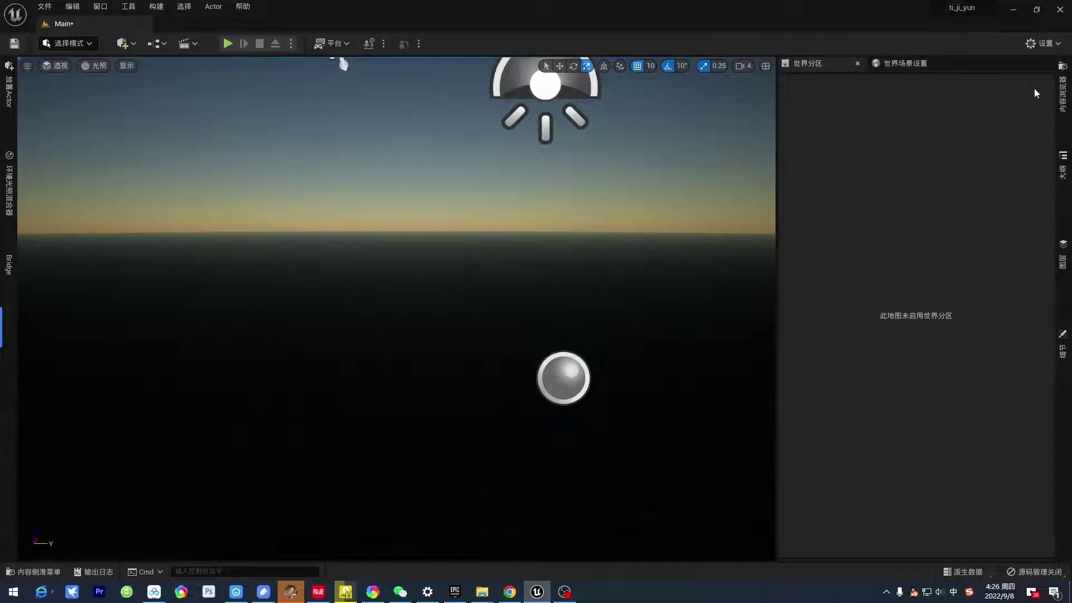
# - Bring tornado_0000.vdb from the TornadoVDB folder in File Explorer into Unreal Engine's content folder to get its VDB import options
pyautogui.click(1062, 92)
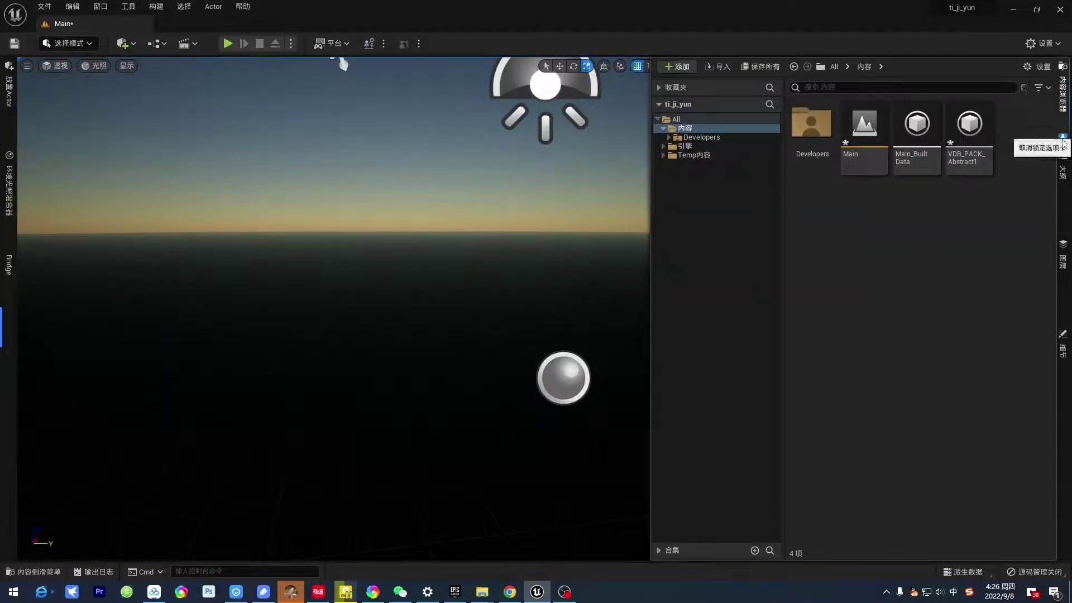
pyautogui.moveTo(482, 592)
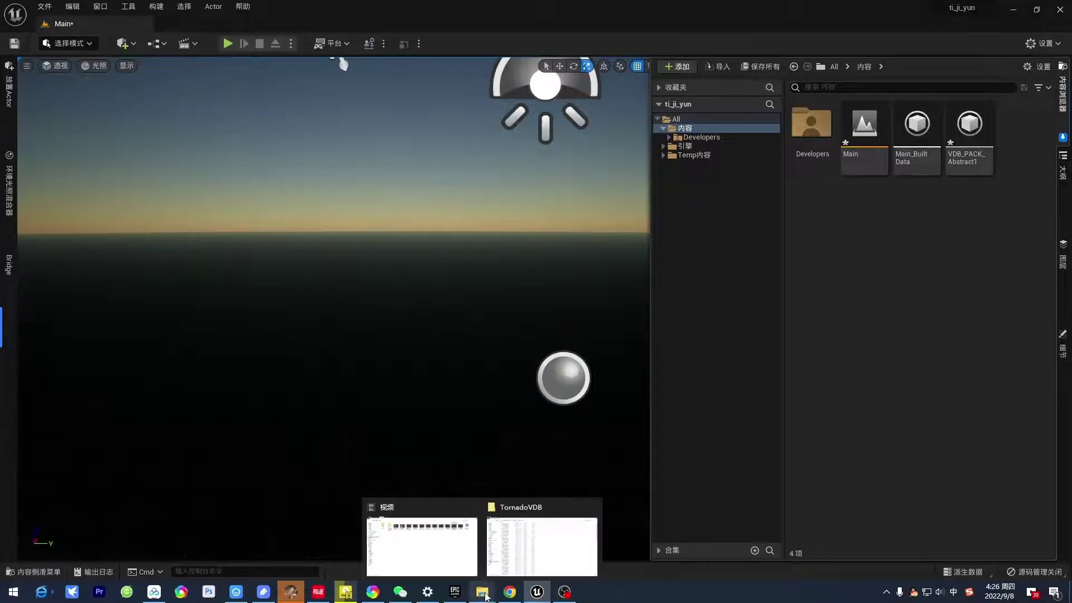
pyautogui.click(511, 537)
pyautogui.scroll(1, 179, 99)
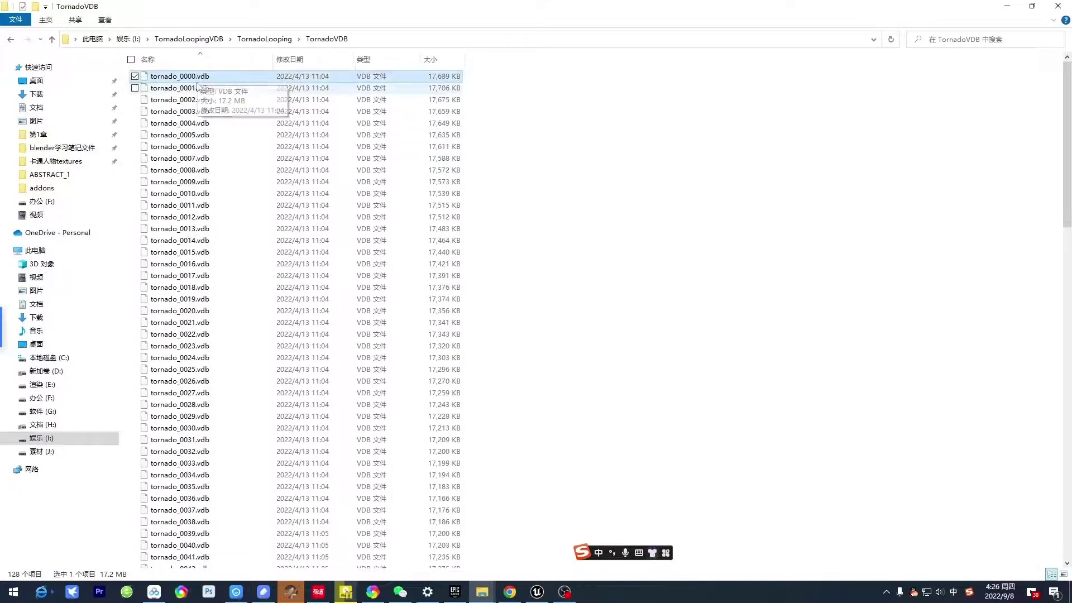
pyautogui.moveTo(184, 76); pyautogui.dragTo(911, 271)
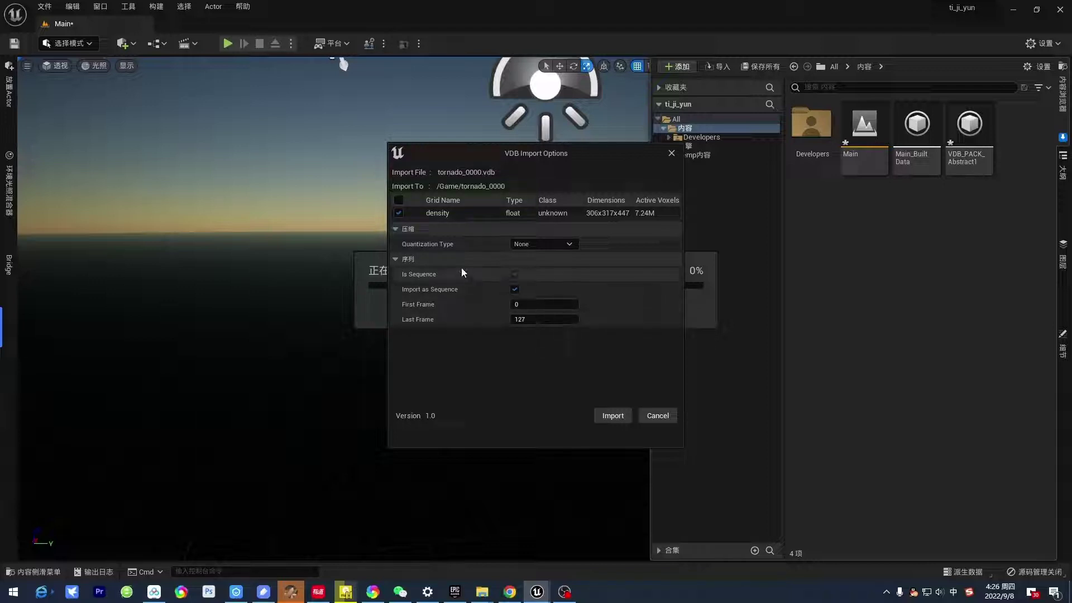
# - Set the quantization type to Fp 8 and import the tornado files as a sequence from frame 0 to 127
pyautogui.click(561, 245)
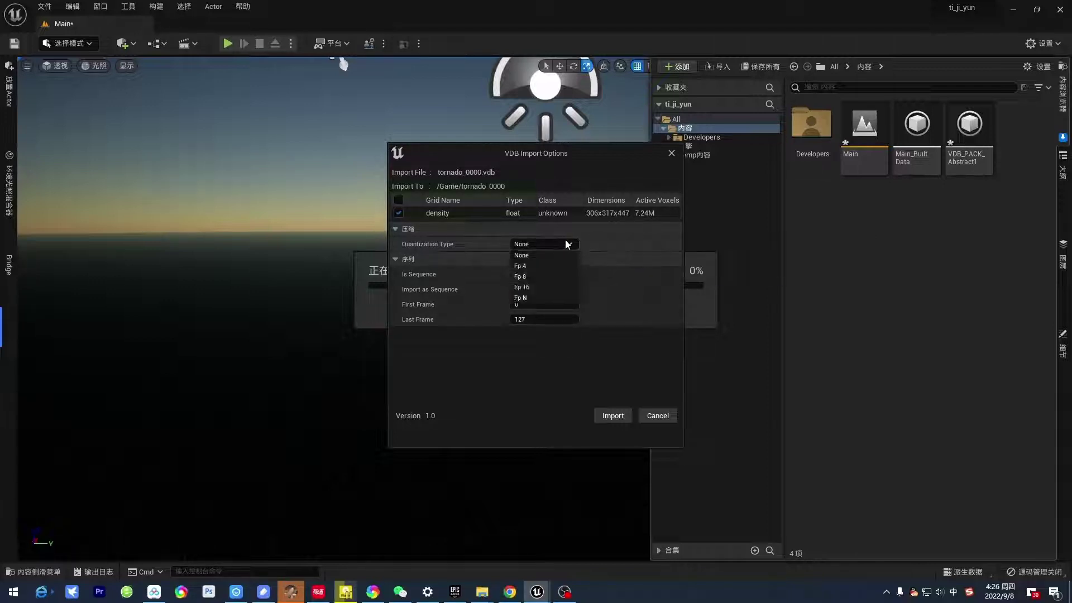
pyautogui.click(563, 278)
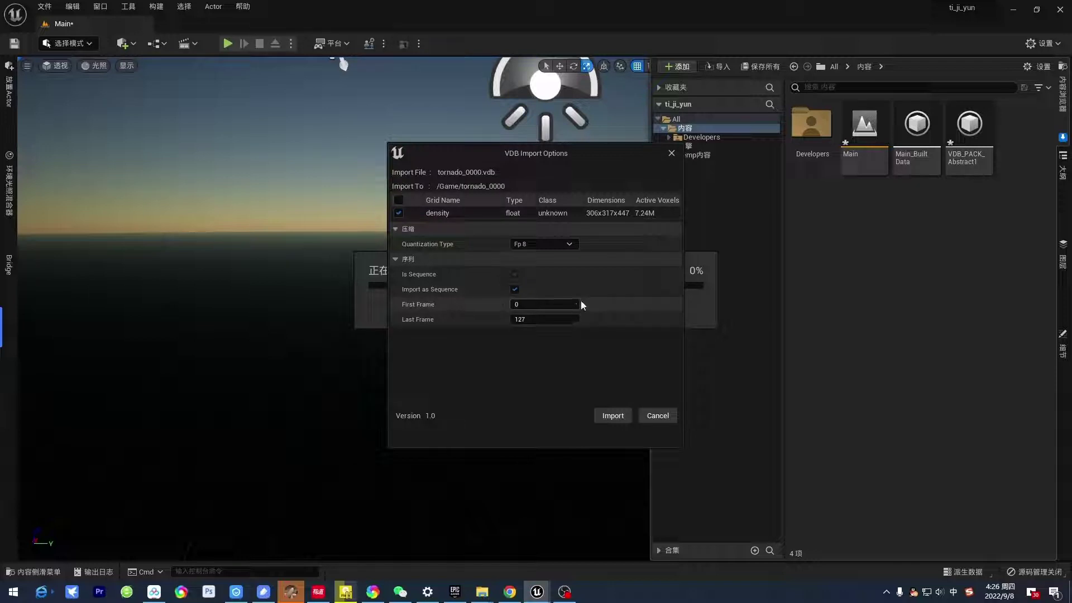
pyautogui.click(570, 244)
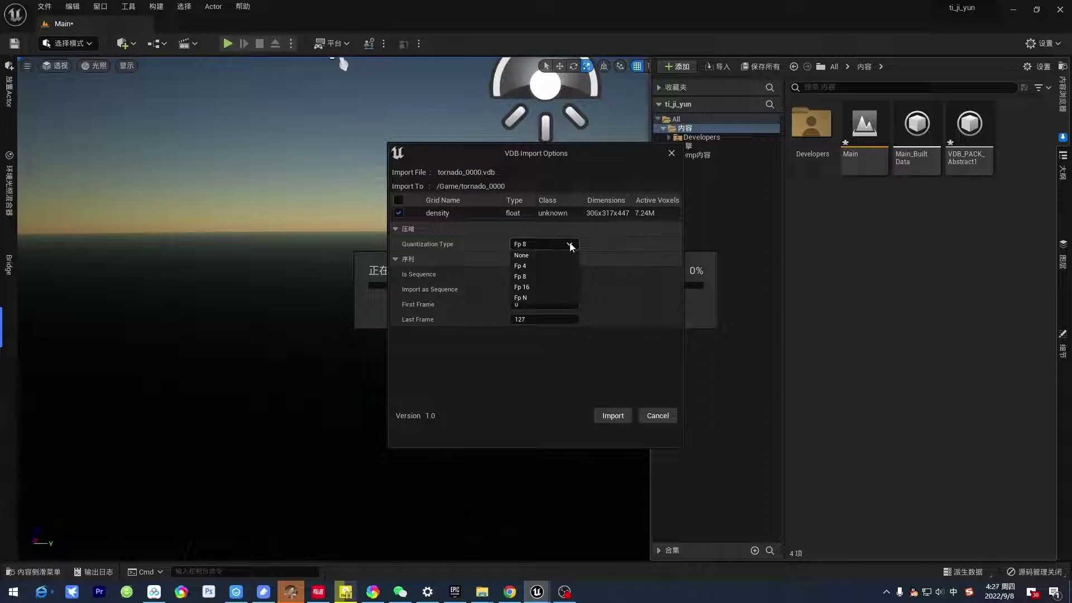
pyautogui.click(571, 247)
pyautogui.click(613, 416)
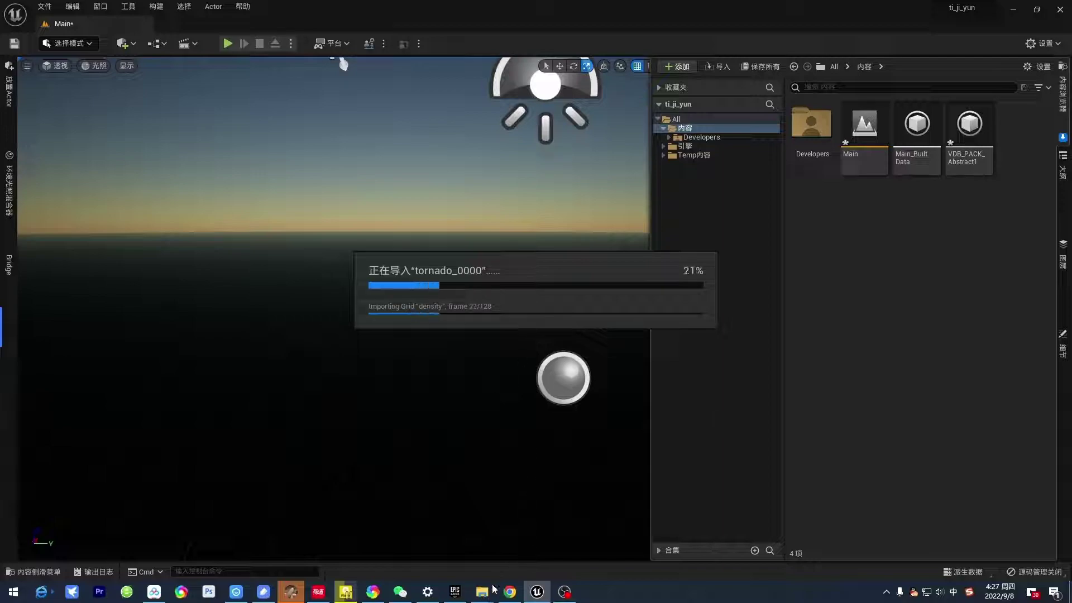
# - Look through the numbered tornado files in File Explorer's TornadoVDB folder from first to last, and return to Unreal Engine
pyautogui.moveTo(484, 592)
pyautogui.click(550, 550)
pyautogui.scroll(-15, 515, 423)
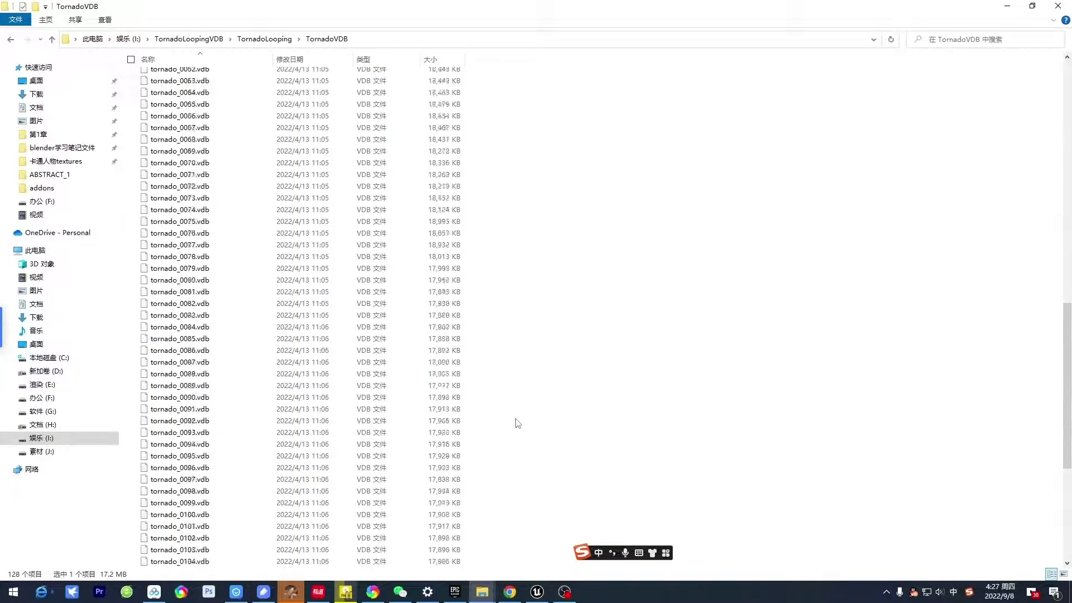
pyautogui.scroll(-11, 517, 422)
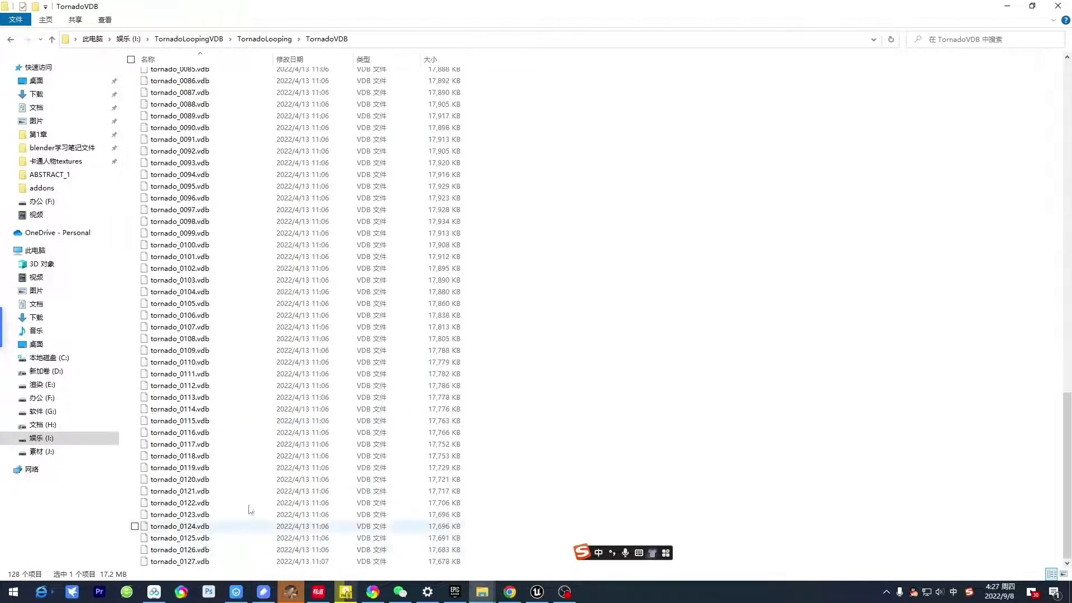
pyautogui.scroll(20, 350, 407)
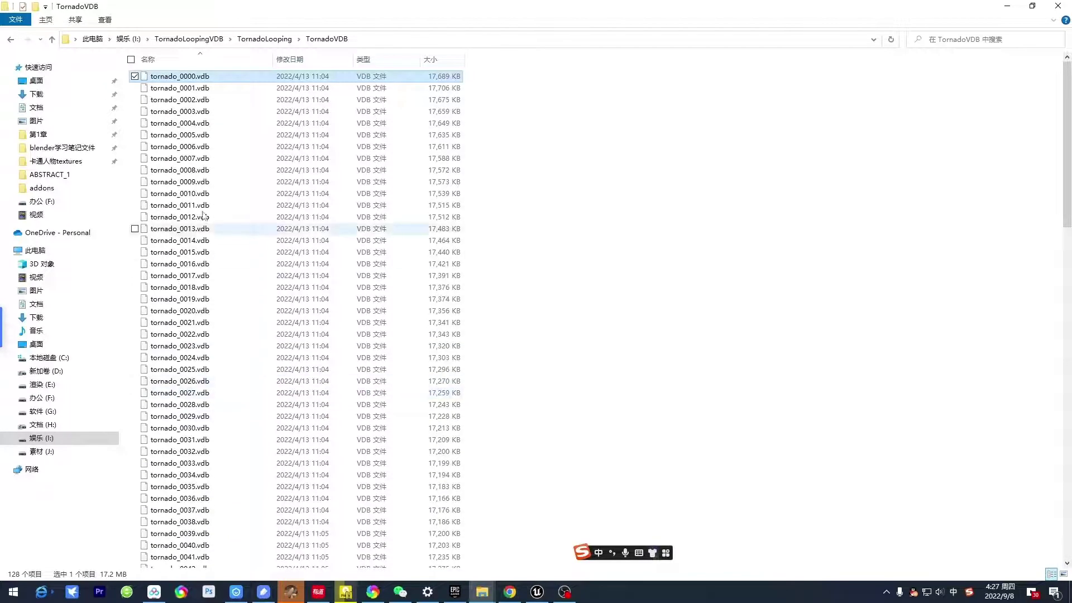
pyautogui.scroll(-2, 229, 312)
pyautogui.scroll(-20, 229, 311)
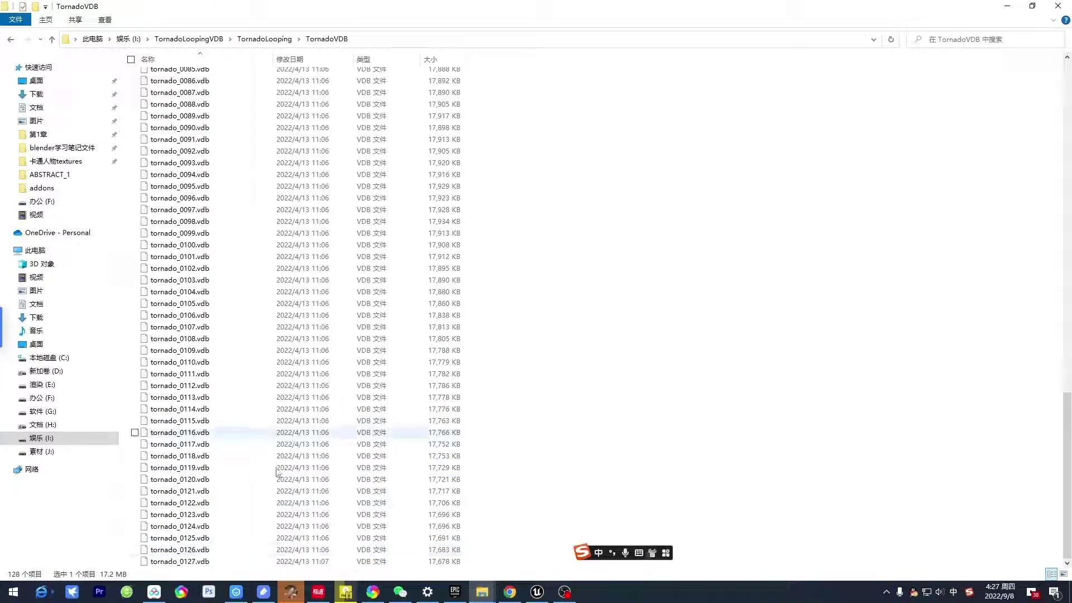
pyautogui.click(539, 595)
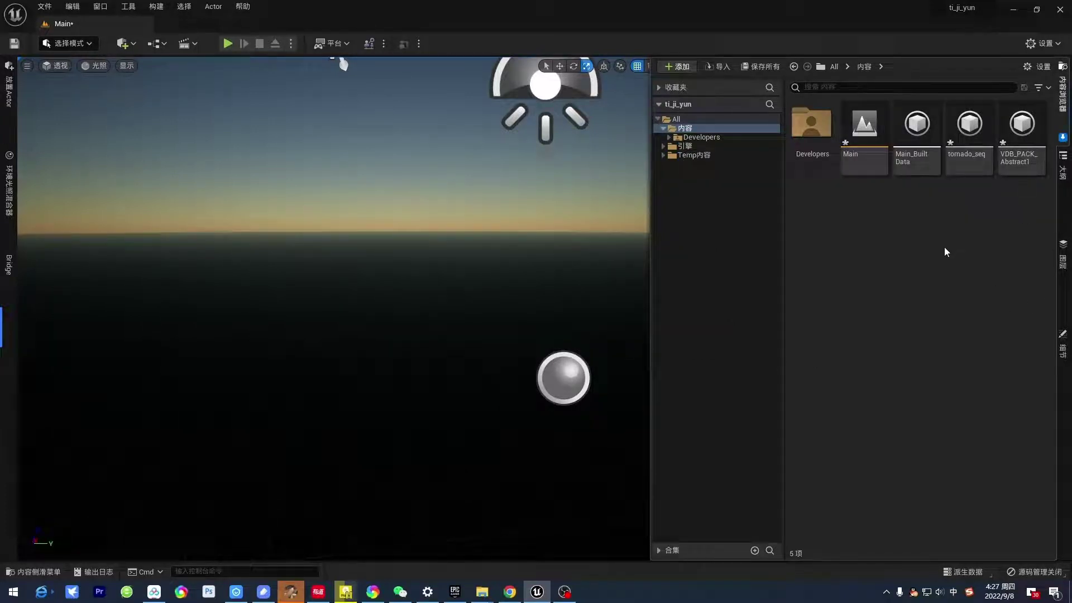
# - Place the VDB_PACK_Abstract1 cloud in the level and scale it uniformly to 10 and further to 50
pyautogui.moveTo(1022, 128); pyautogui.dragTo(368, 304)
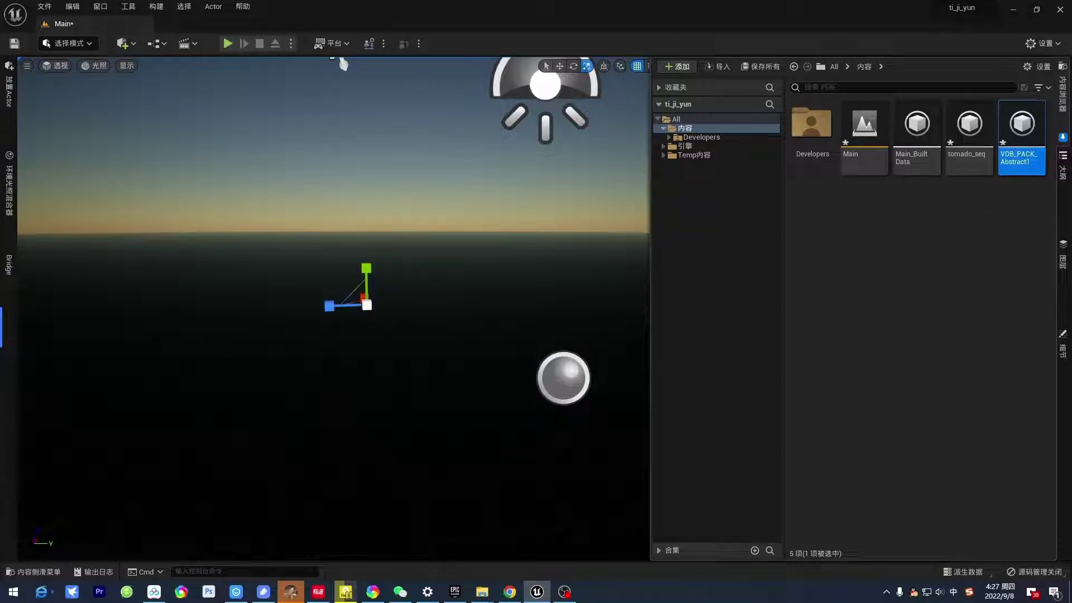
pyautogui.click(1063, 347)
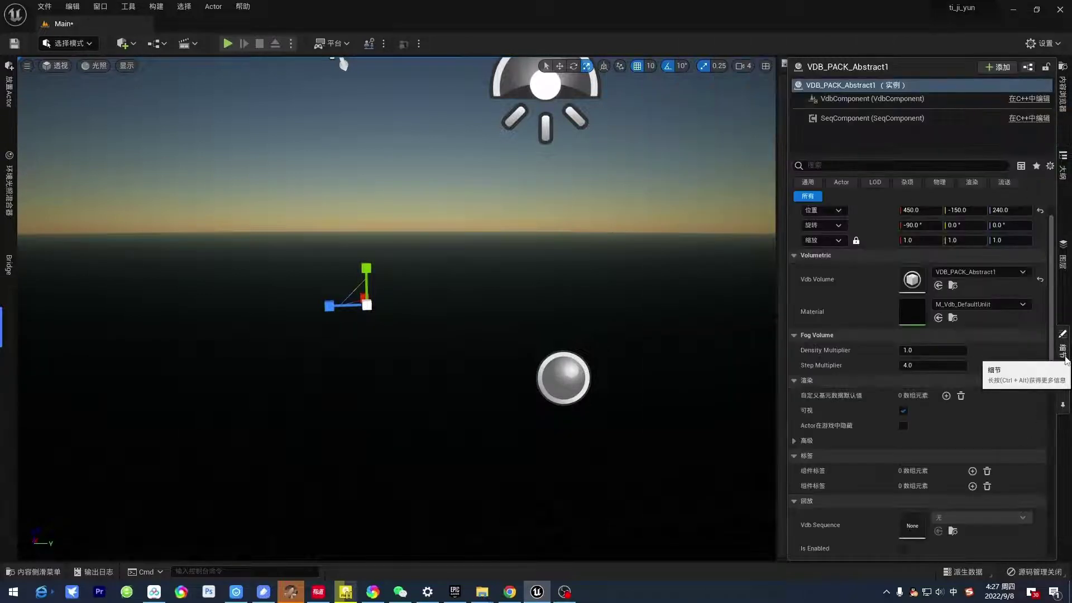
pyautogui.click(917, 240)
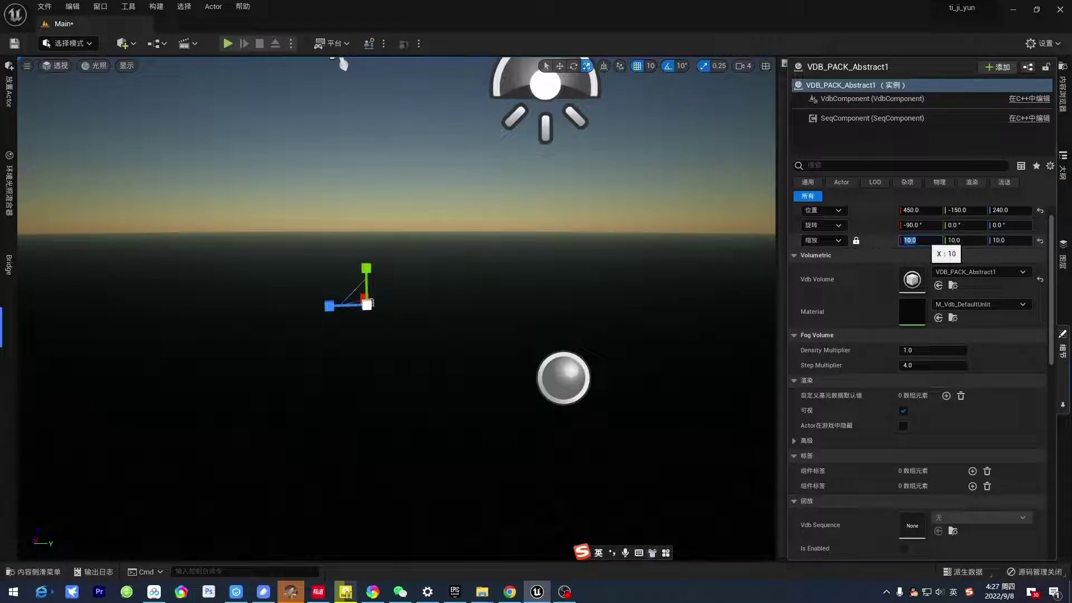
pyautogui.press('Return')
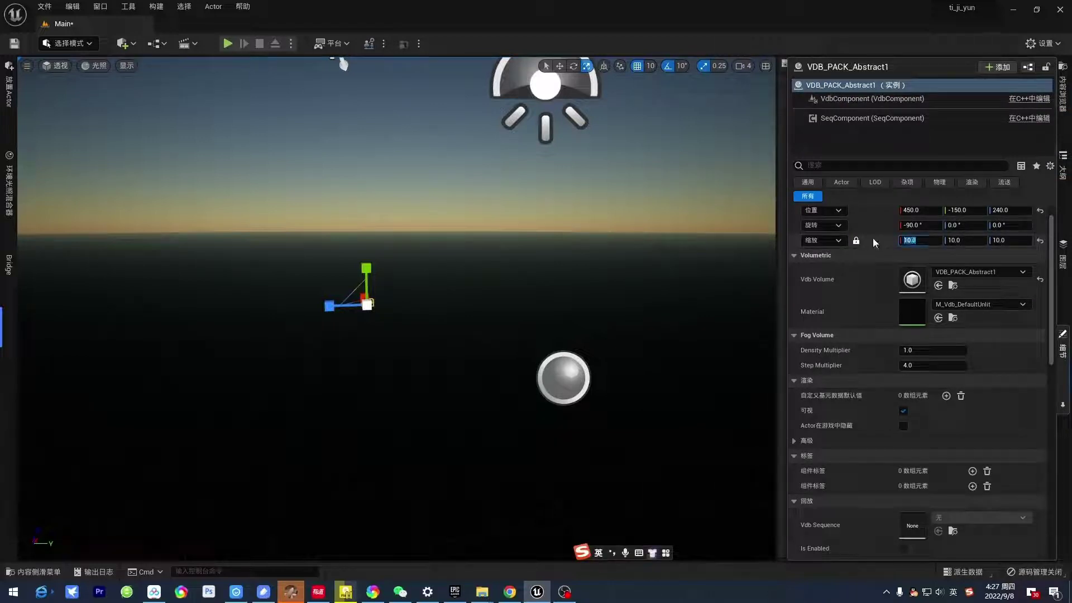
pyautogui.press('Return')
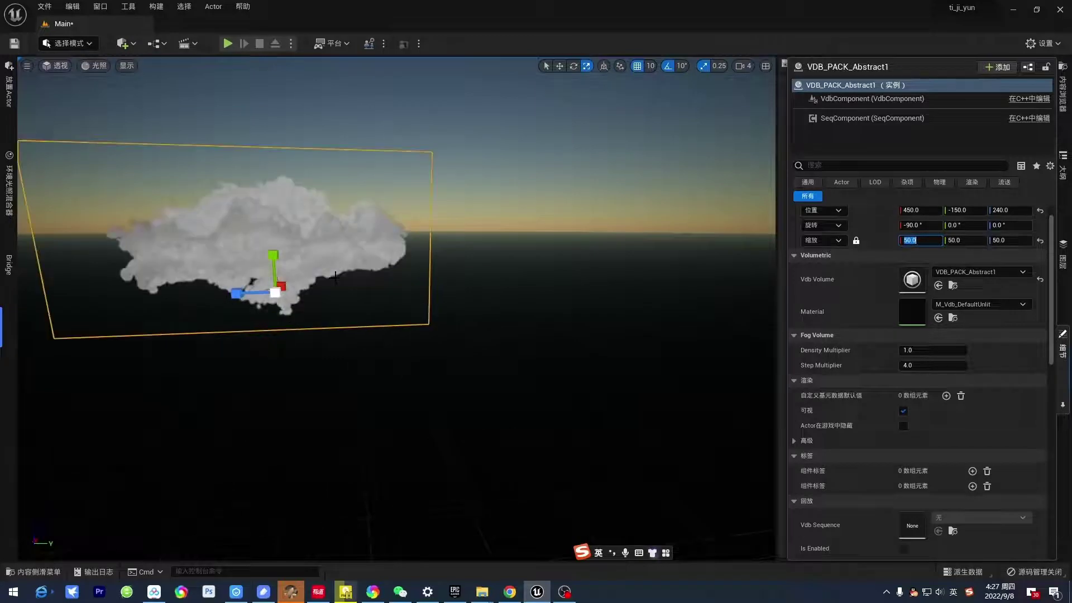
# - Delete the VDB_PACK_Abstract1 cloud from the level
pyautogui.click(1063, 87)
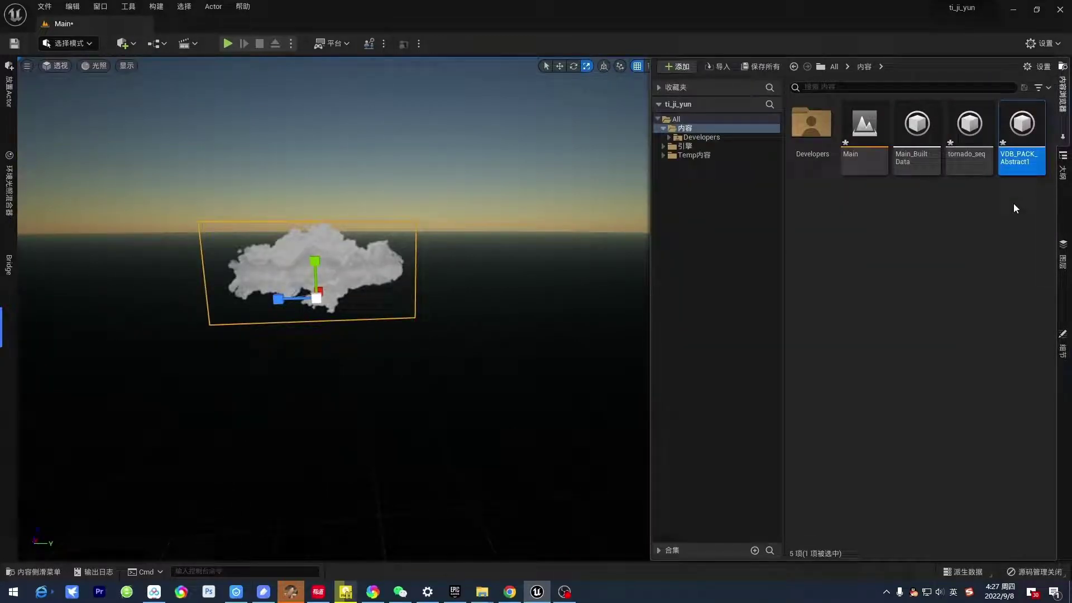
pyautogui.click(379, 260)
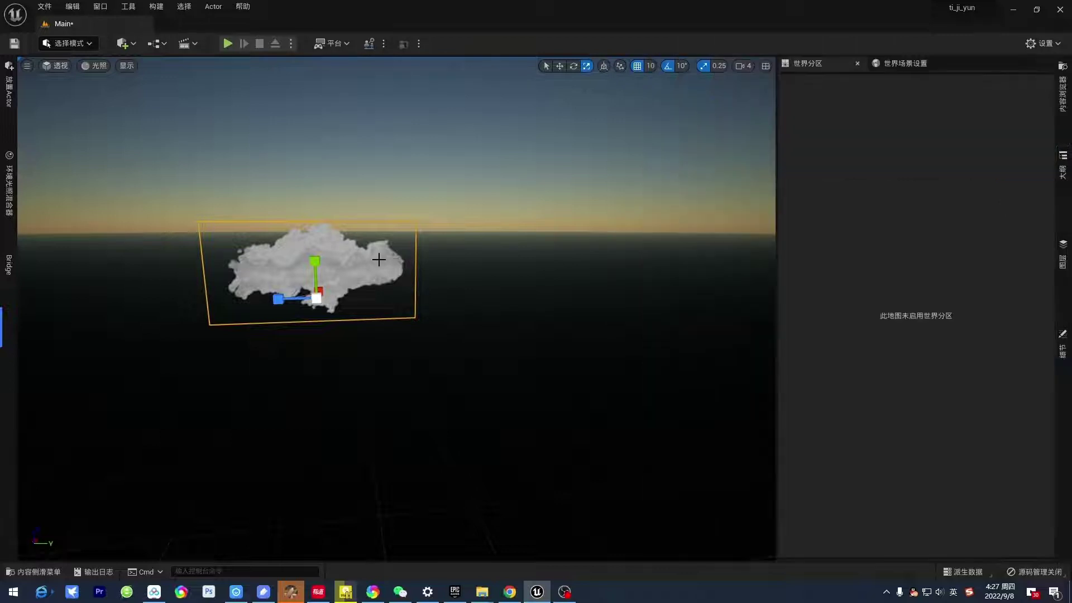
pyautogui.press('Delete')
# - Place the tornado_seq asset in the level and set its X rotation to 0° so the tornado stands upright
pyautogui.click(1062, 86)
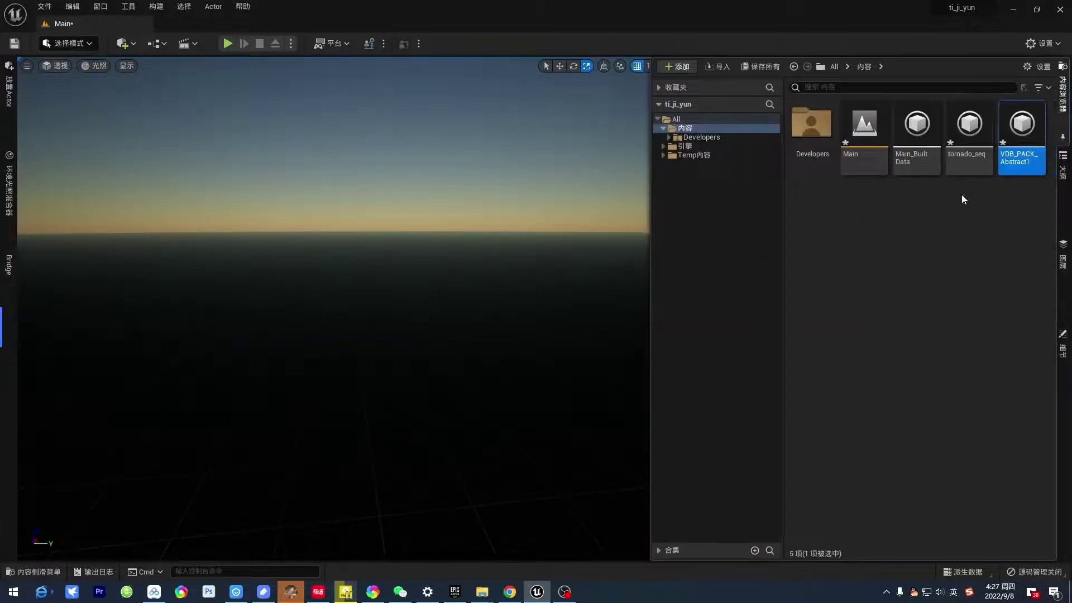
pyautogui.moveTo(1022, 126); pyautogui.dragTo(392, 297)
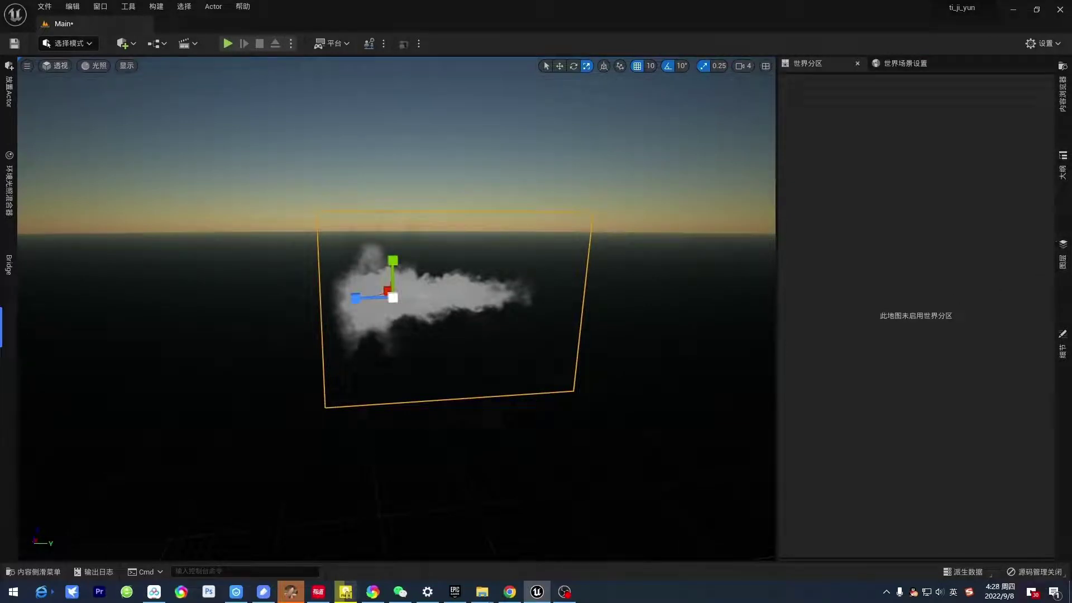
pyautogui.click(1063, 345)
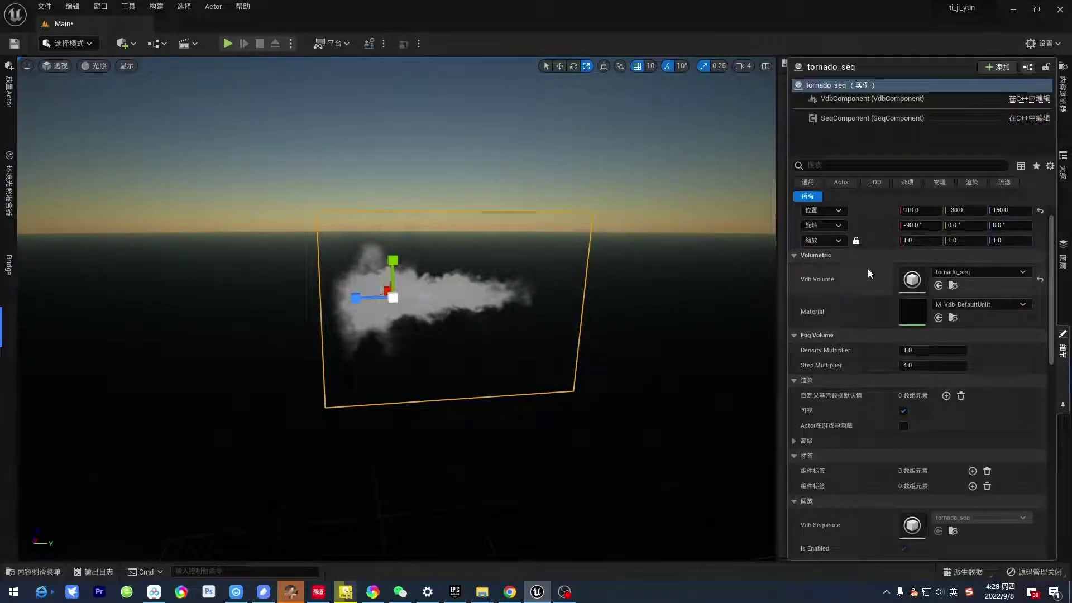
pyautogui.click(921, 225)
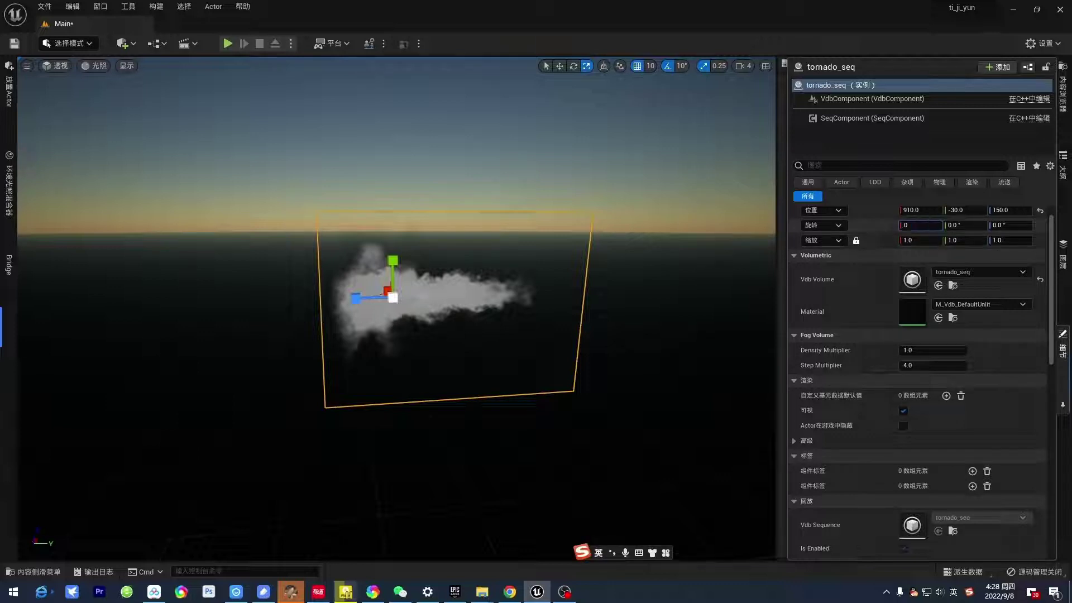
pyautogui.write('0')
pyautogui.press('Return')
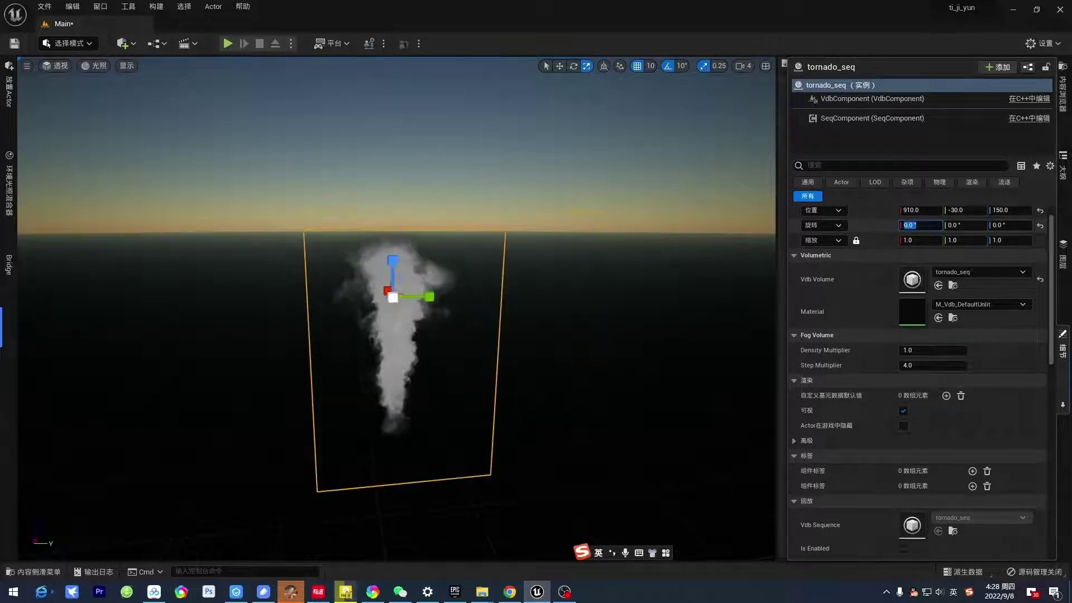
# - Set the tornado's location to 0, 0, 0 and focus the viewport on it
pyautogui.click(911, 210)
pyautogui.scroll(1, 869, 219)
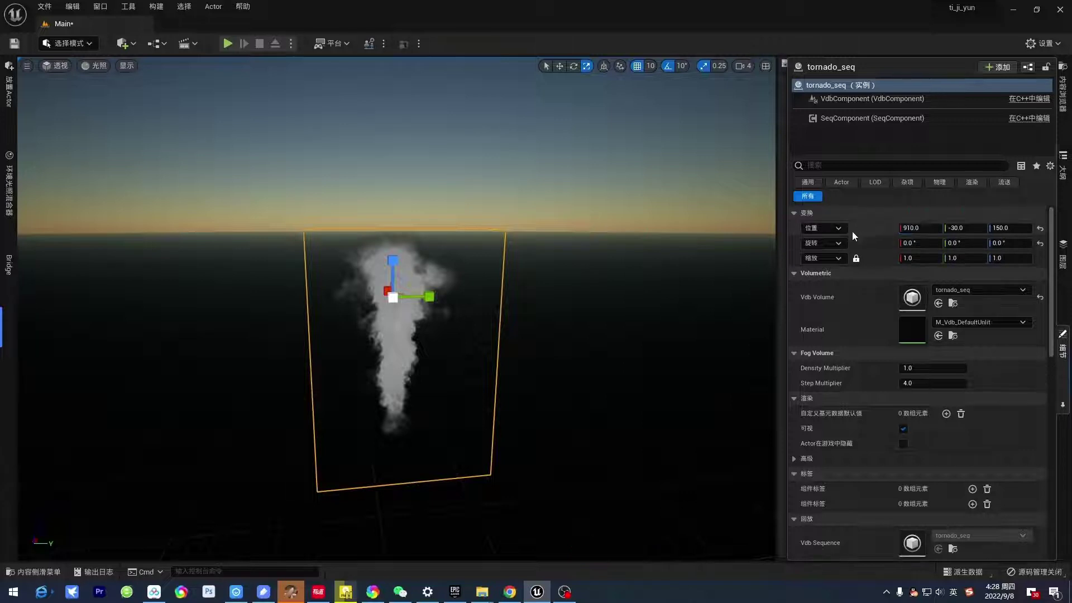
pyautogui.click(904, 227)
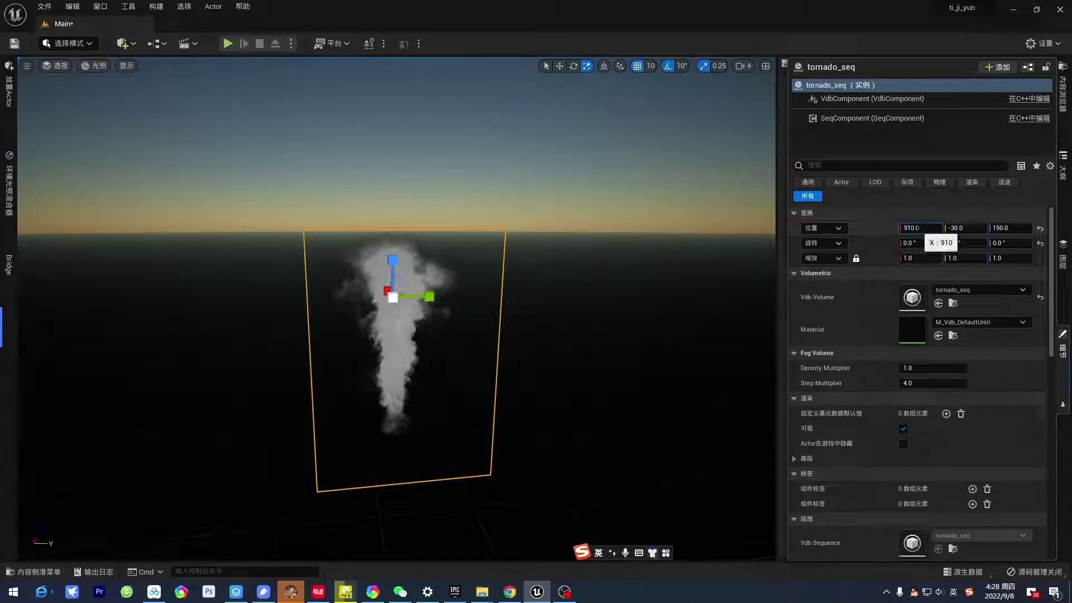
pyautogui.write('0')
pyautogui.press('Tab')
pyautogui.write('0')
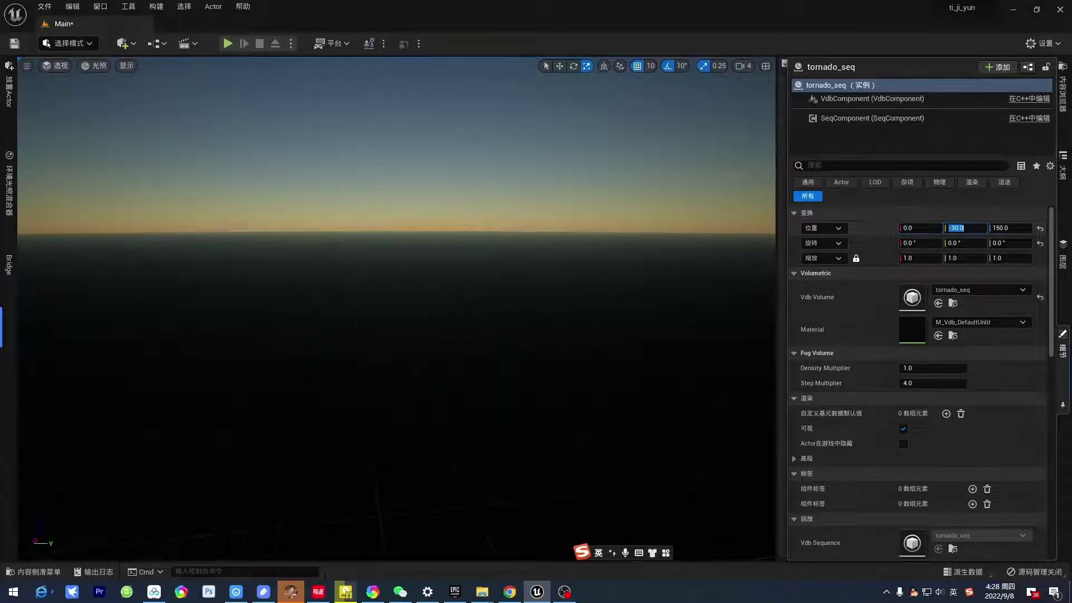
pyautogui.press('Tab')
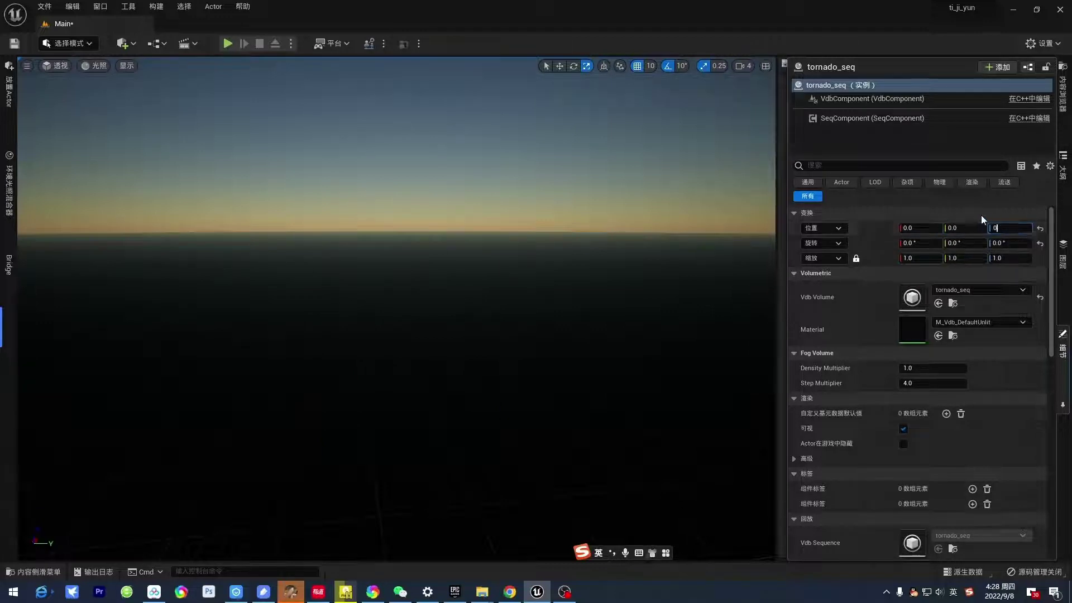
pyautogui.click(972, 215)
pyautogui.click(957, 216)
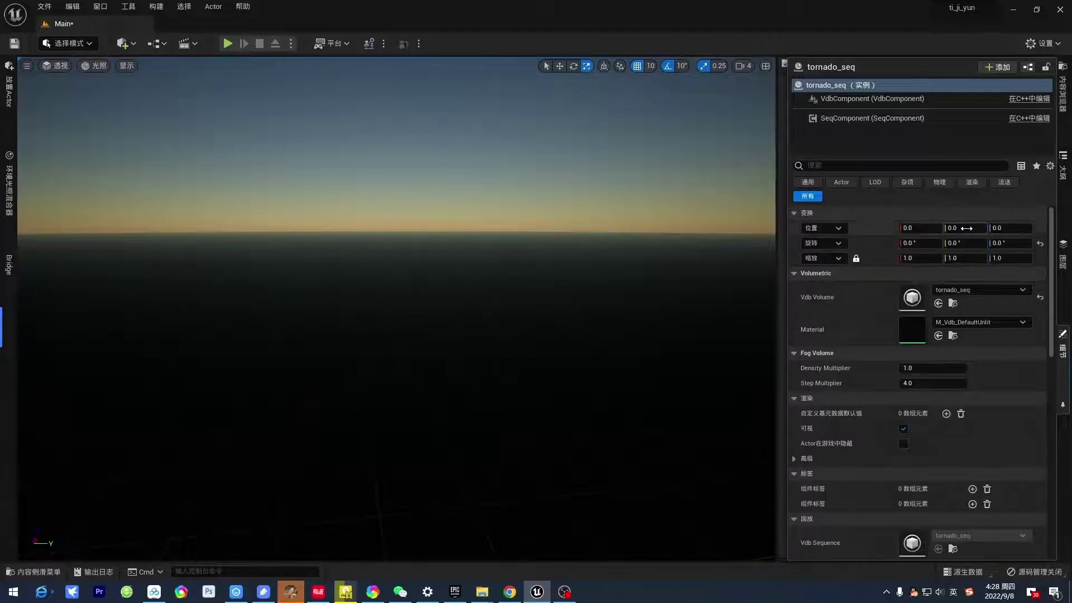
pyautogui.hotkey('shift', 'Tab')
pyautogui.hotkey('shift', 'Tab')
pyautogui.press('f')
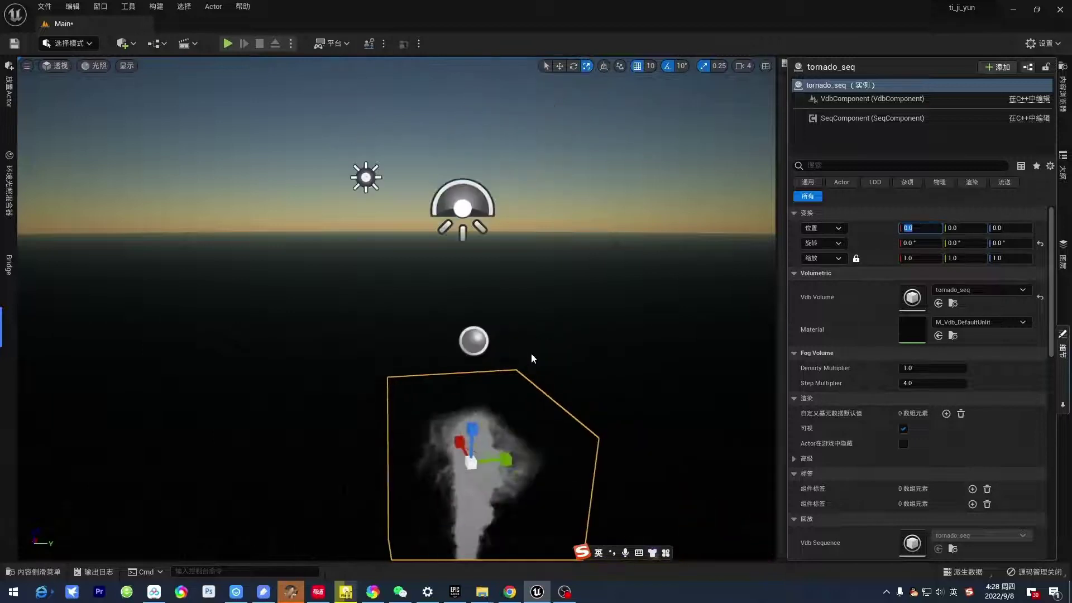
# - Raise the tornado along the Z axis to a height of about 230 and show its details
pyautogui.moveTo(525, 459)
pyautogui.mouseDown(button='right')
pyautogui.moveTo(521, 439)
pyautogui.moveTo(521, 455)
pyautogui.moveTo(511, 446)
pyautogui.mouseUp(button='right')
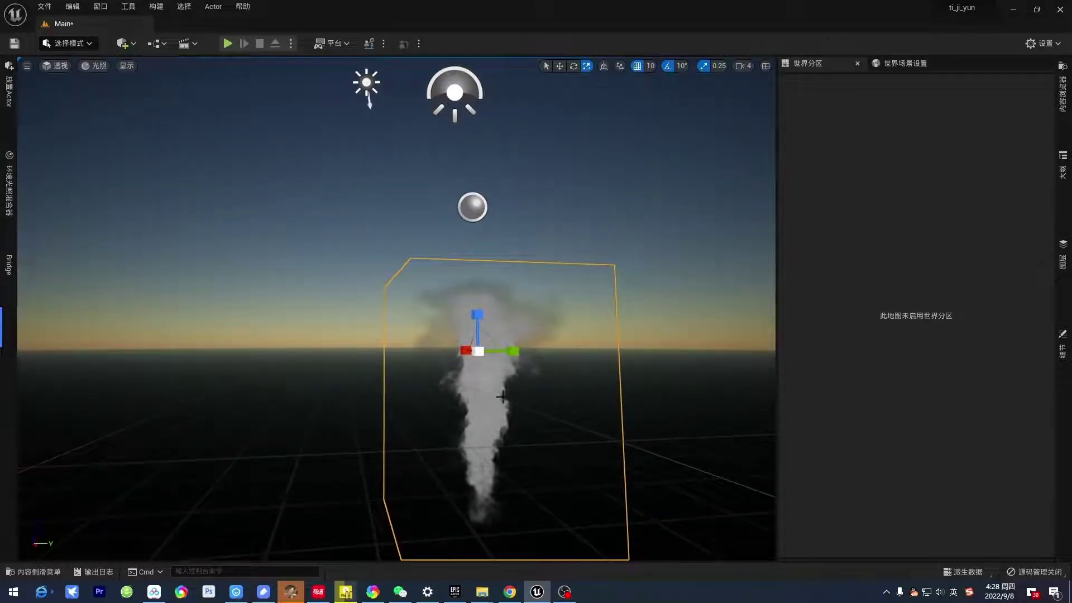
pyautogui.click(560, 65)
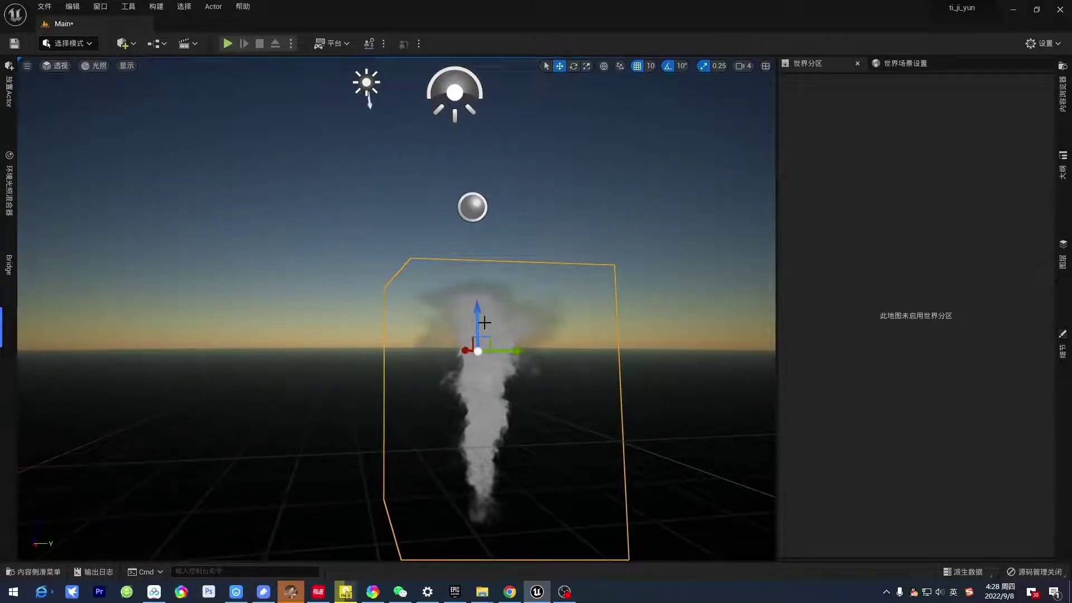
pyautogui.moveTo(485, 323); pyautogui.dragTo(482, 179)
pyautogui.moveTo(481, 178); pyautogui.dragTo(615, 274, button='right')
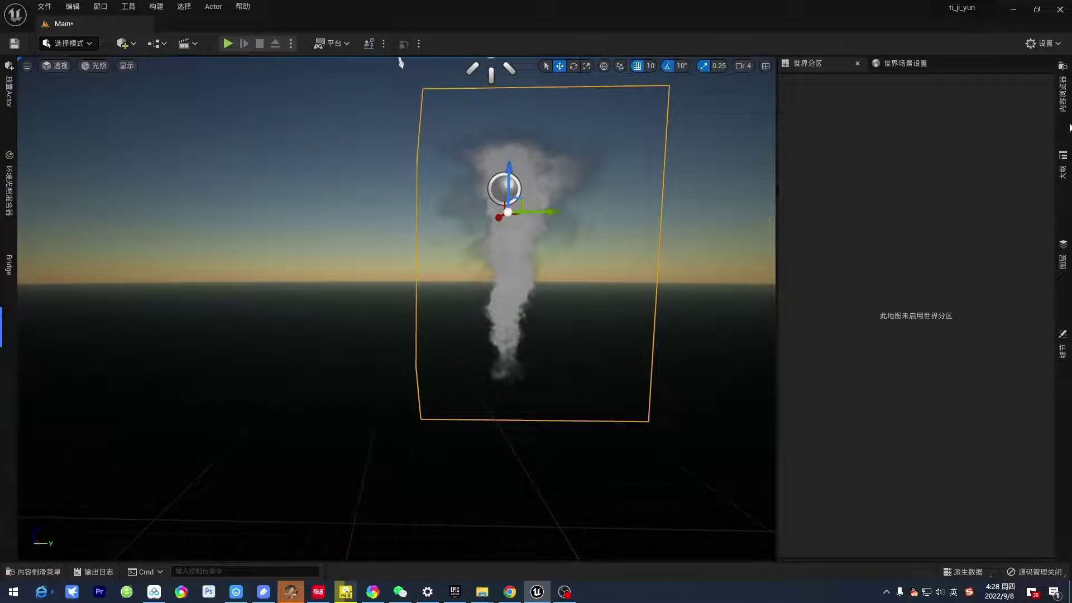
pyautogui.click(1063, 346)
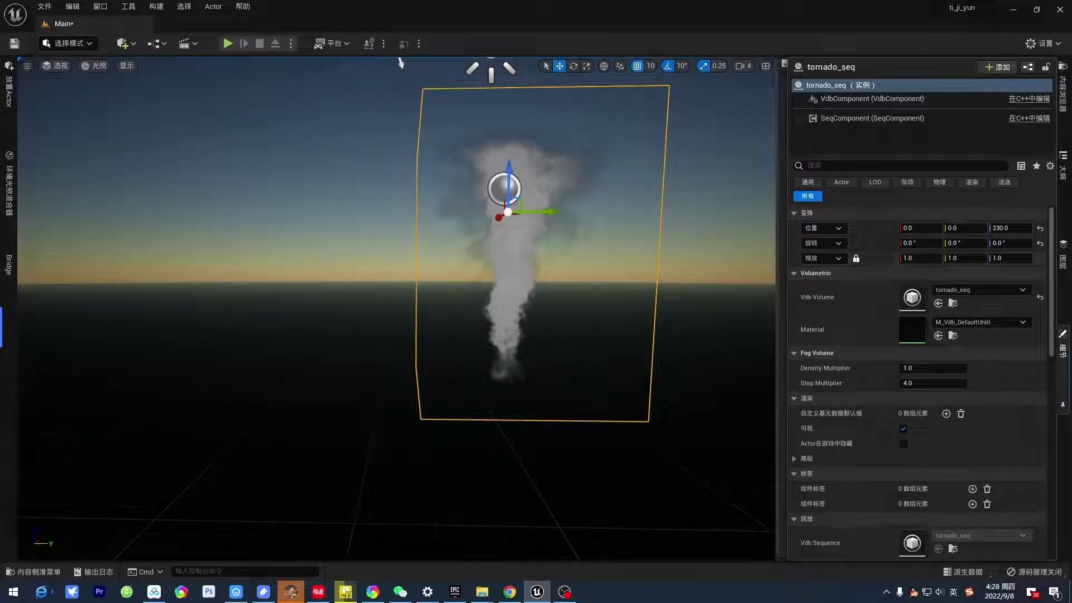
# - Add a new level sequence to the level and save it in the project's content folder as longjuanfeng
pyautogui.moveTo(400, 63); pyautogui.dragTo(360, 64, button='right')
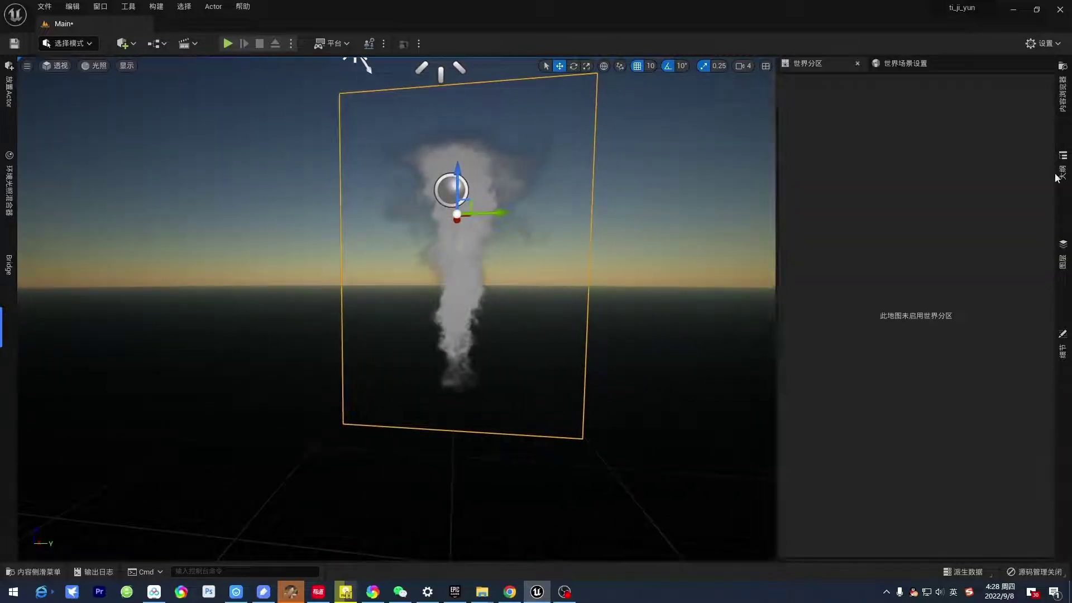
pyautogui.click(1066, 360)
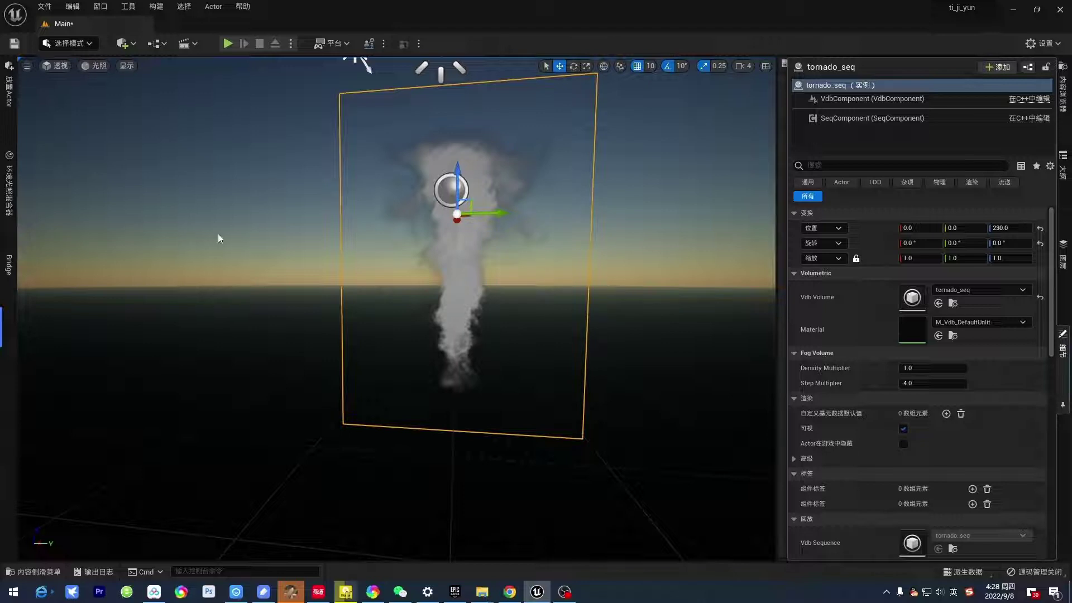
pyautogui.click(193, 45)
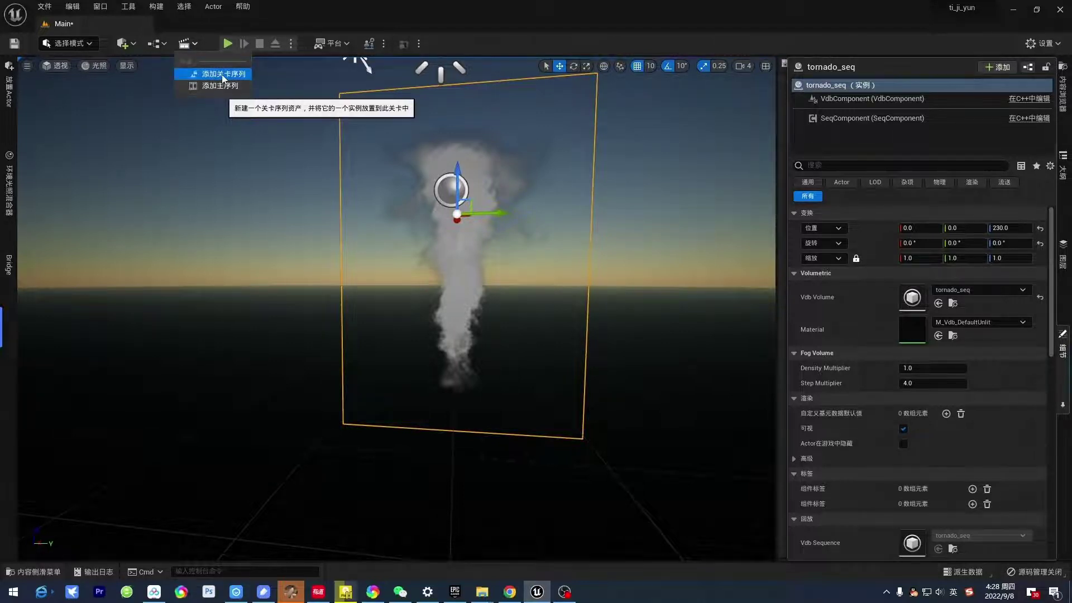
pyautogui.click(223, 75)
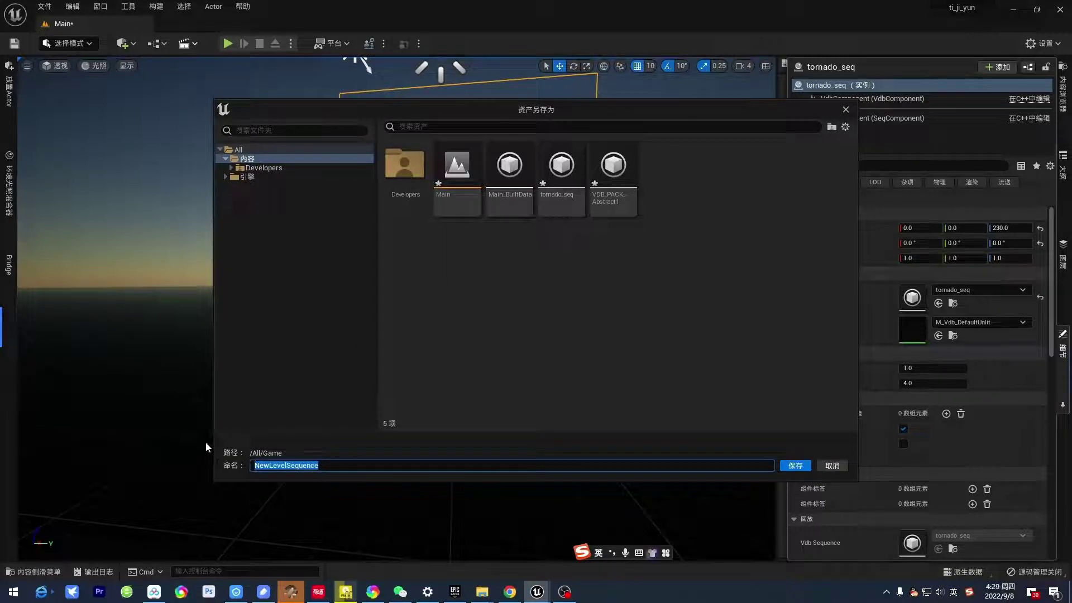
pyautogui.write('longjuannfeng')
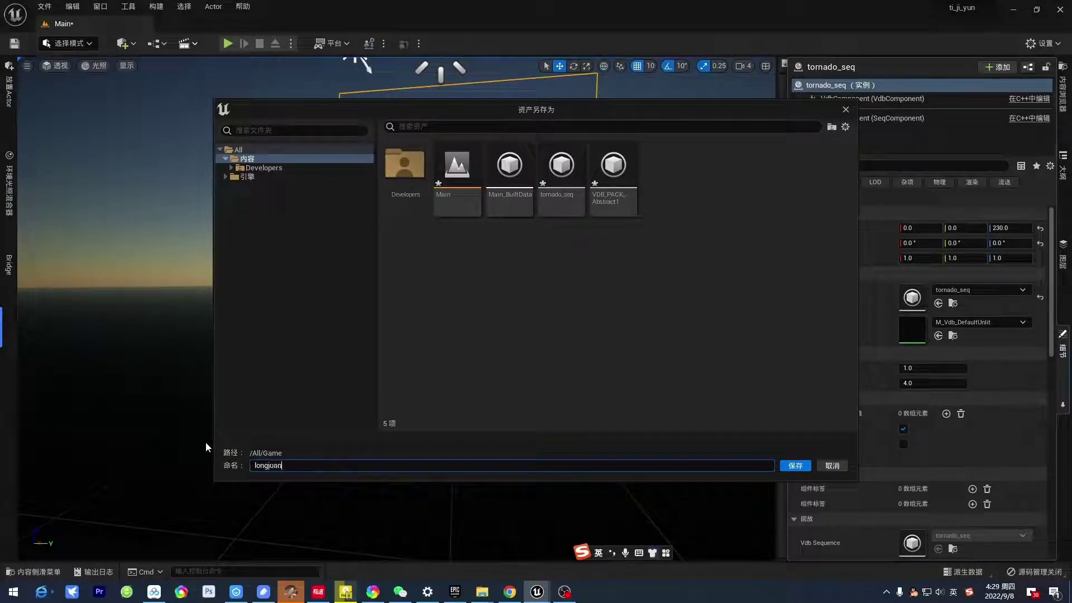
pyautogui.press('BackSpace')
pyautogui.press('BackSpace')
pyautogui.press('BackSpace')
pyautogui.press('BackSpace')
pyautogui.press('BackSpace')
pyautogui.write('feng')
pyautogui.click(795, 464)
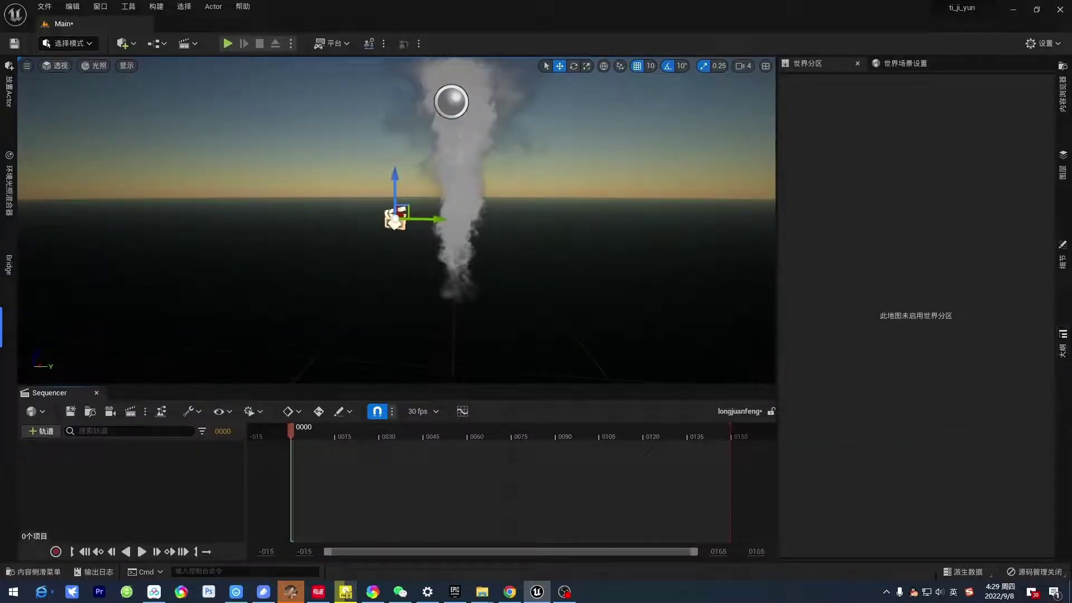
# - Add the tornado_seq asset from the content folder to the longjuanfeng sequence as a track
pyautogui.click(1064, 103)
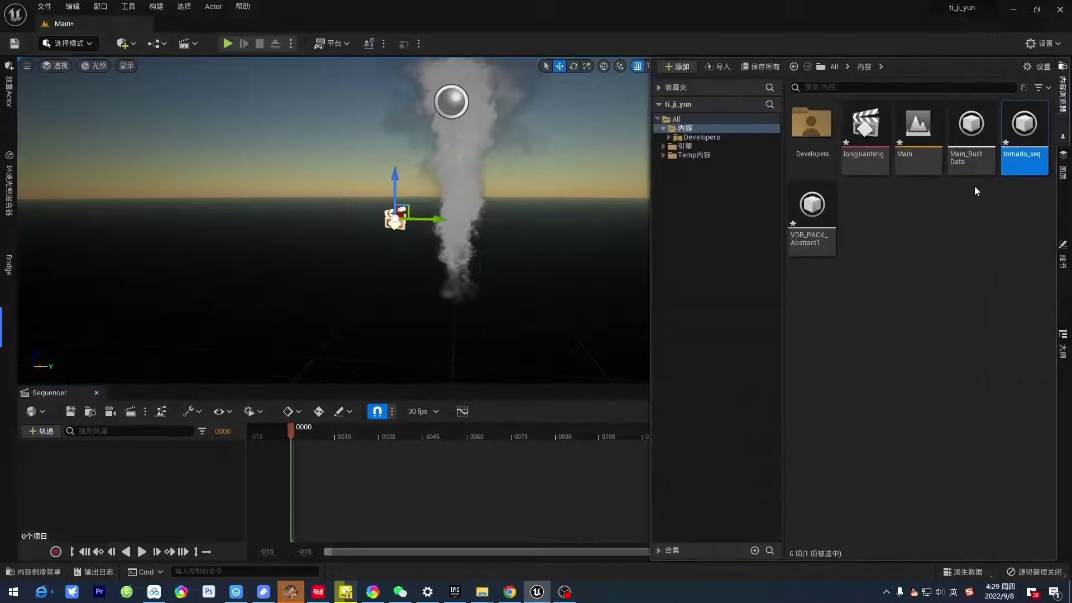
pyautogui.moveTo(1027, 144)
pyautogui.moveTo(1025, 126); pyautogui.dragTo(106, 470)
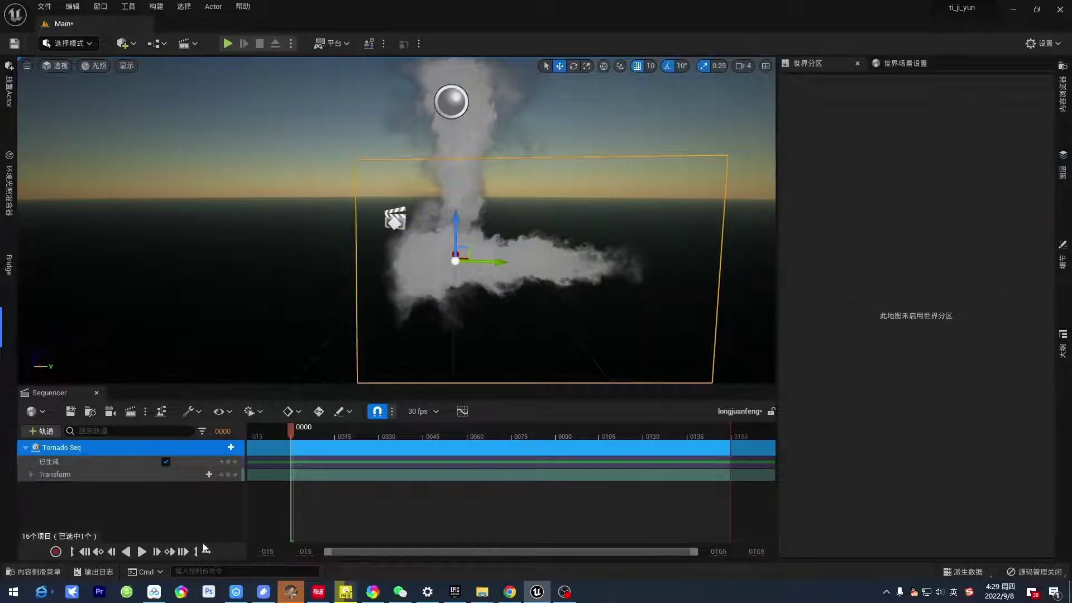
# - Play and scrub the sequence to check the tornado for motion, and return to its first frame
pyautogui.click(141, 552)
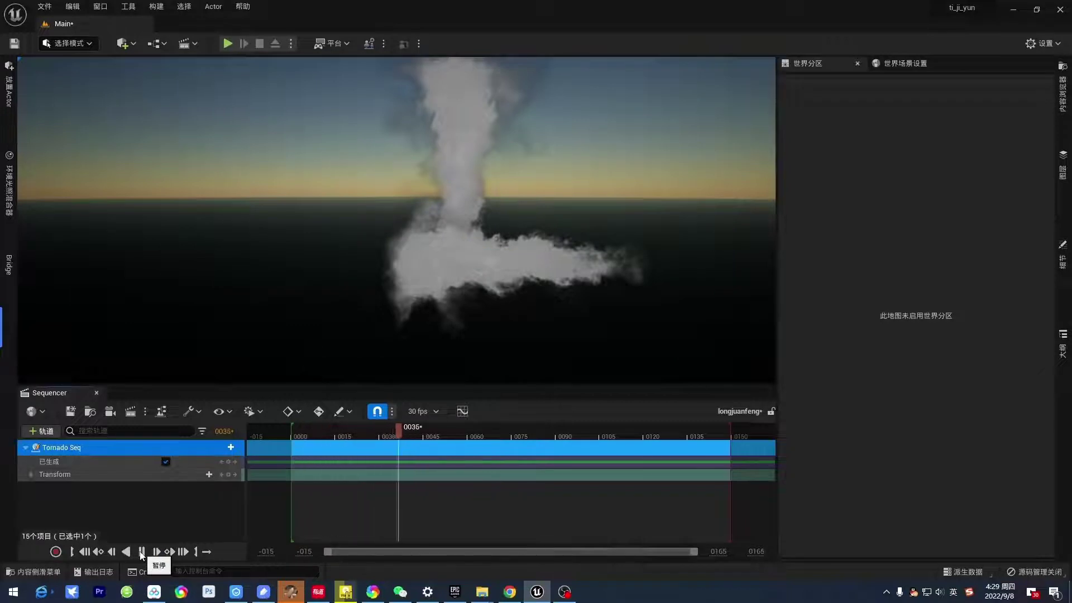
pyautogui.click(142, 552)
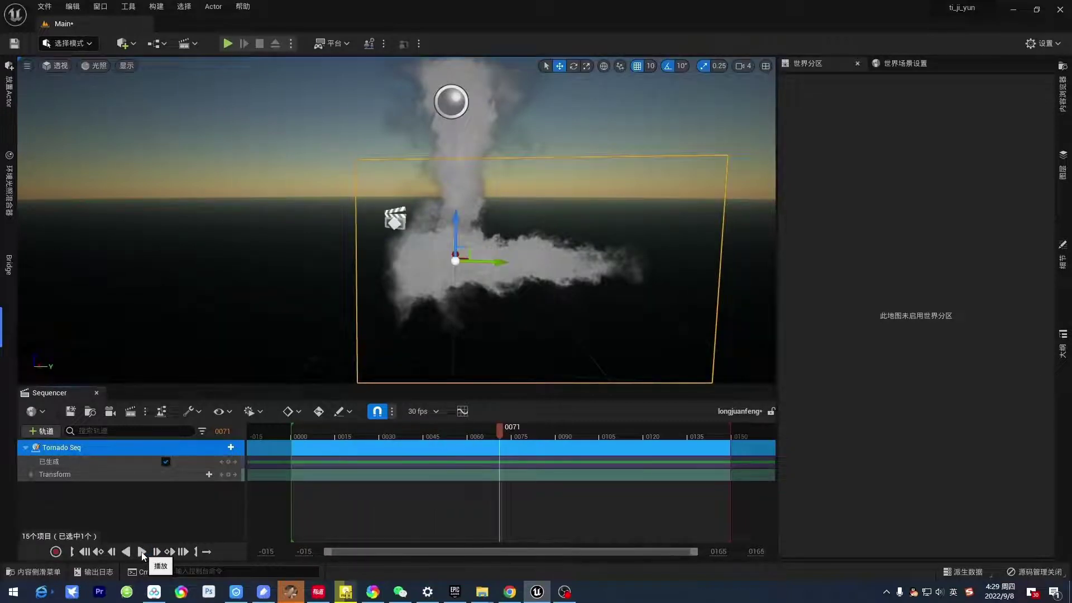
pyautogui.click(142, 553)
pyautogui.click(142, 552)
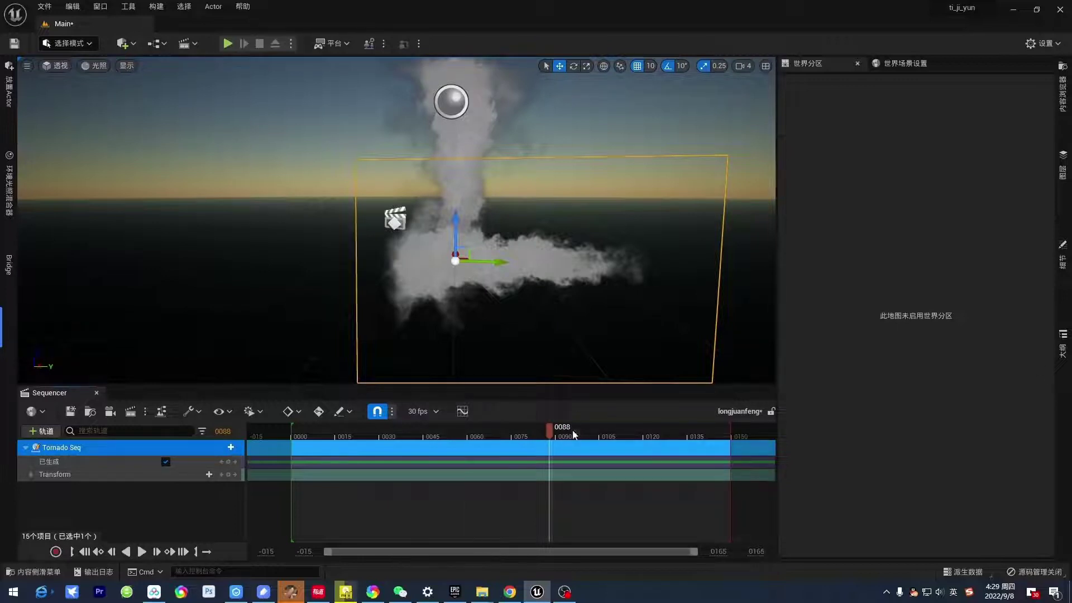
pyautogui.moveTo(554, 440); pyautogui.dragTo(334, 445)
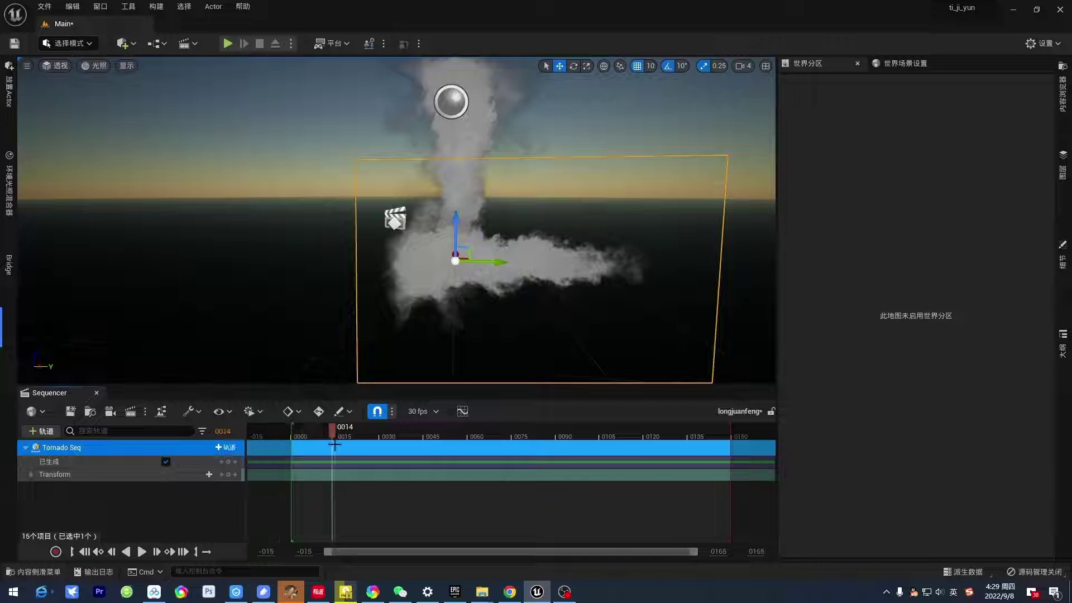
pyautogui.click(84, 552)
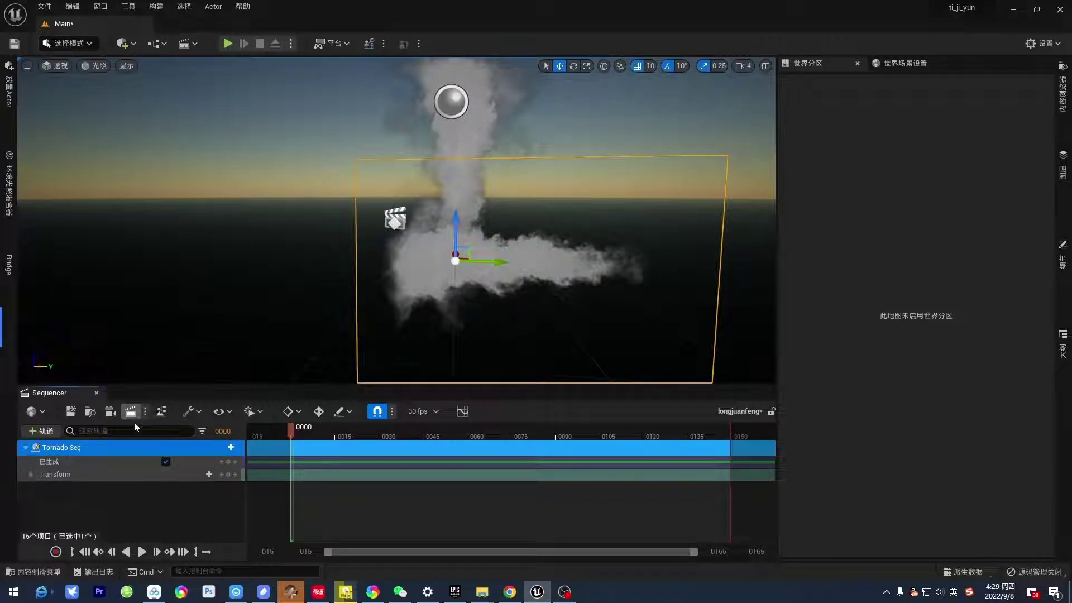
# - Add a Vdb Sequence track to Tornado Seq, play the sequence and scrub back to frame 49
pyautogui.click(226, 448)
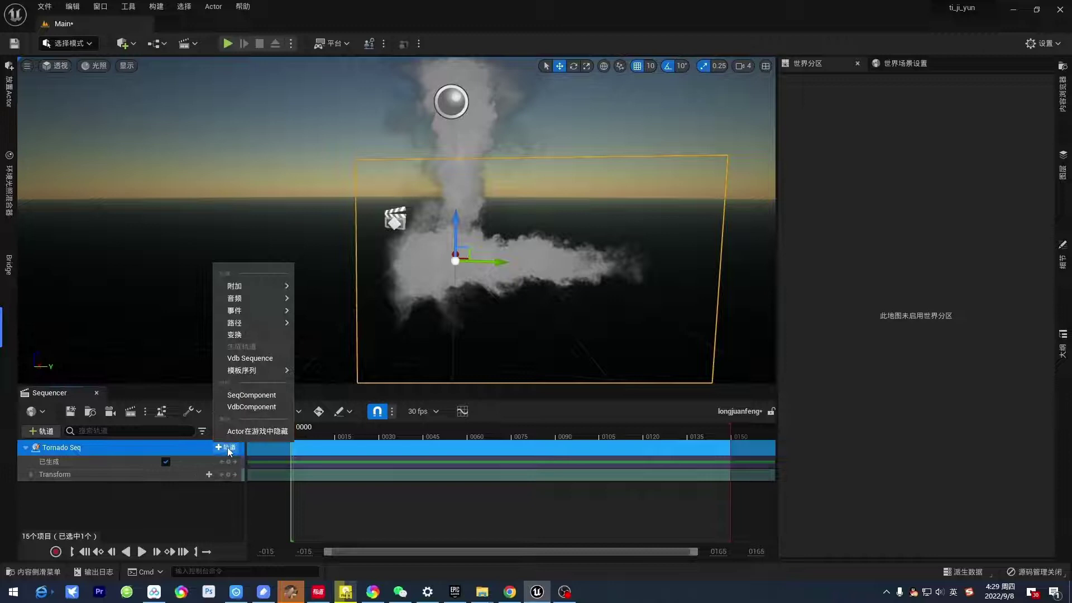
pyautogui.click(271, 357)
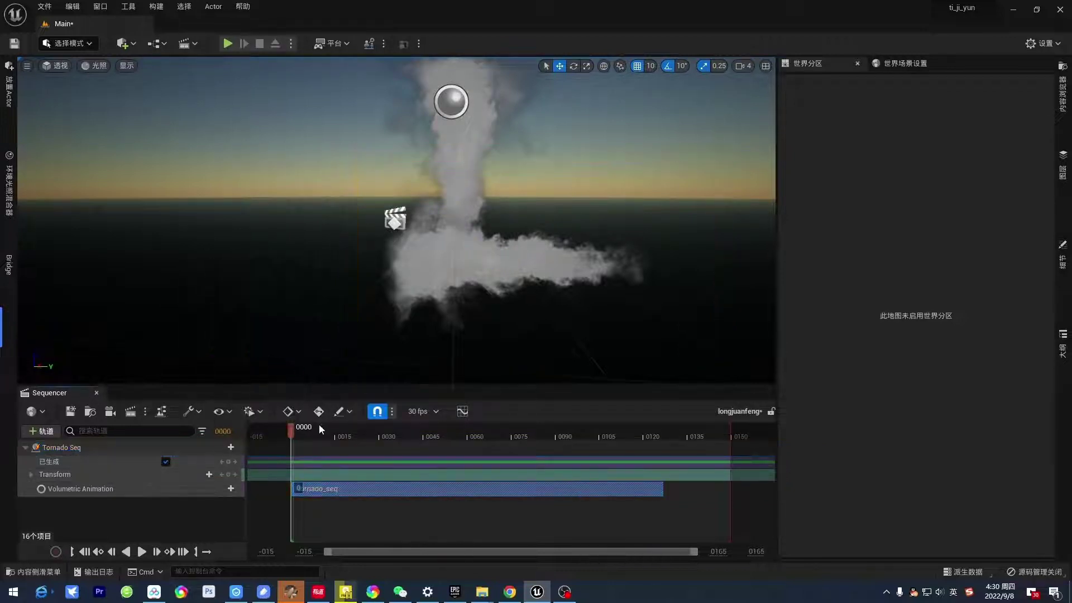
pyautogui.moveTo(293, 427); pyautogui.dragTo(293, 451)
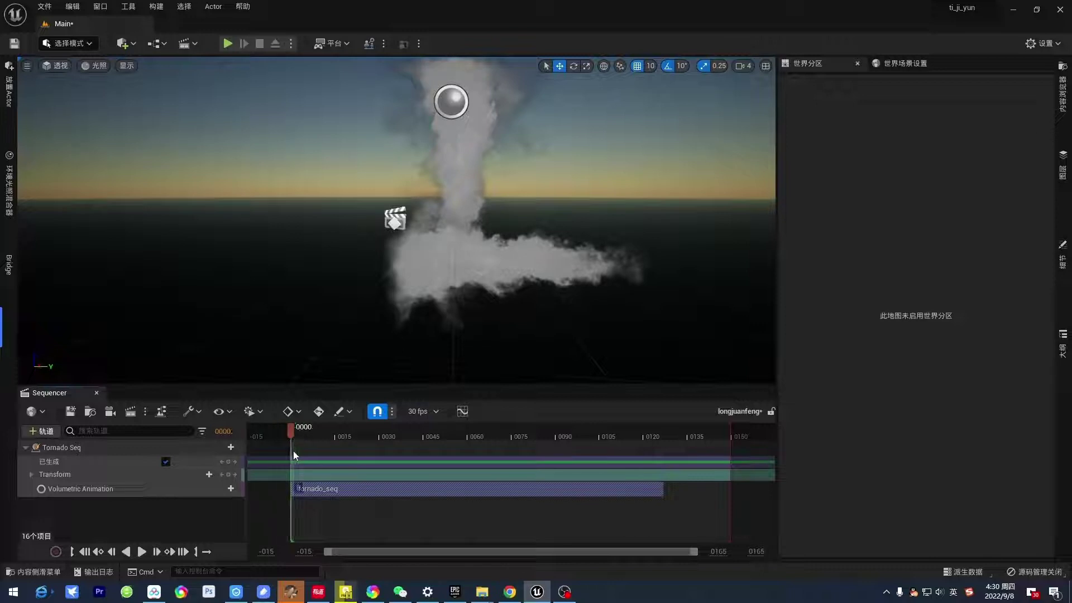
pyautogui.click(142, 552)
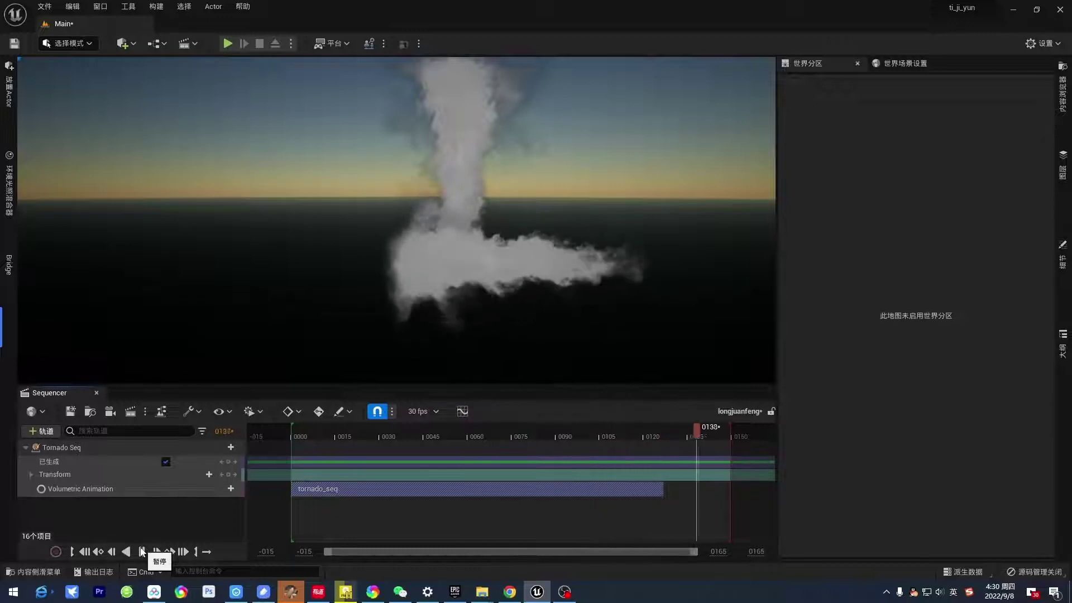
pyautogui.moveTo(735, 431); pyautogui.dragTo(435, 442)
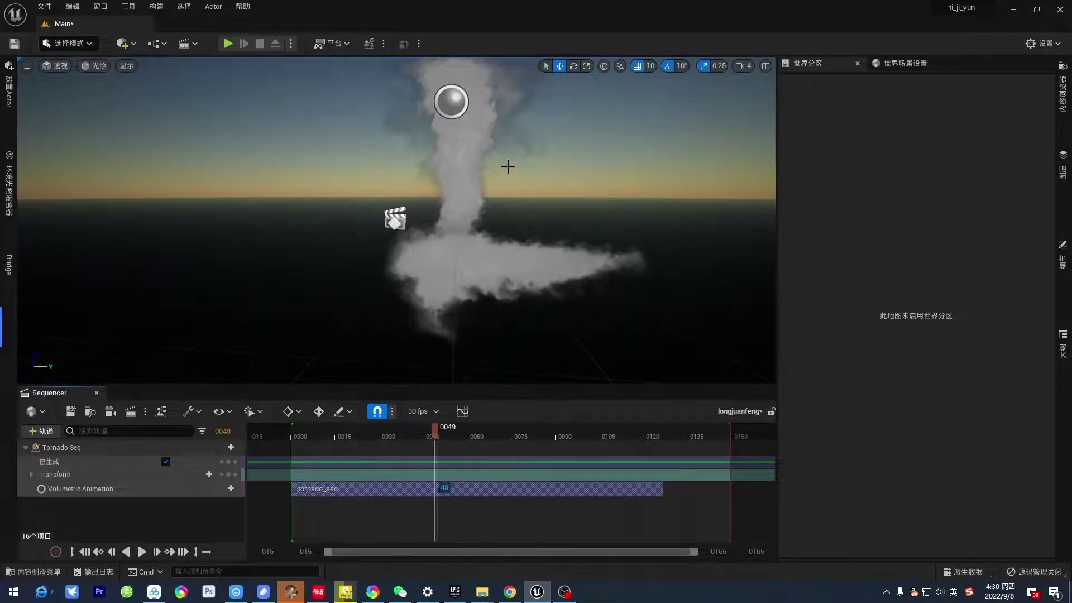
# - Delete the original upright tornado from the level and rotate the sequence's Tornado Seq about X until it stands upright
pyautogui.click(512, 159)
pyautogui.press('Delete')
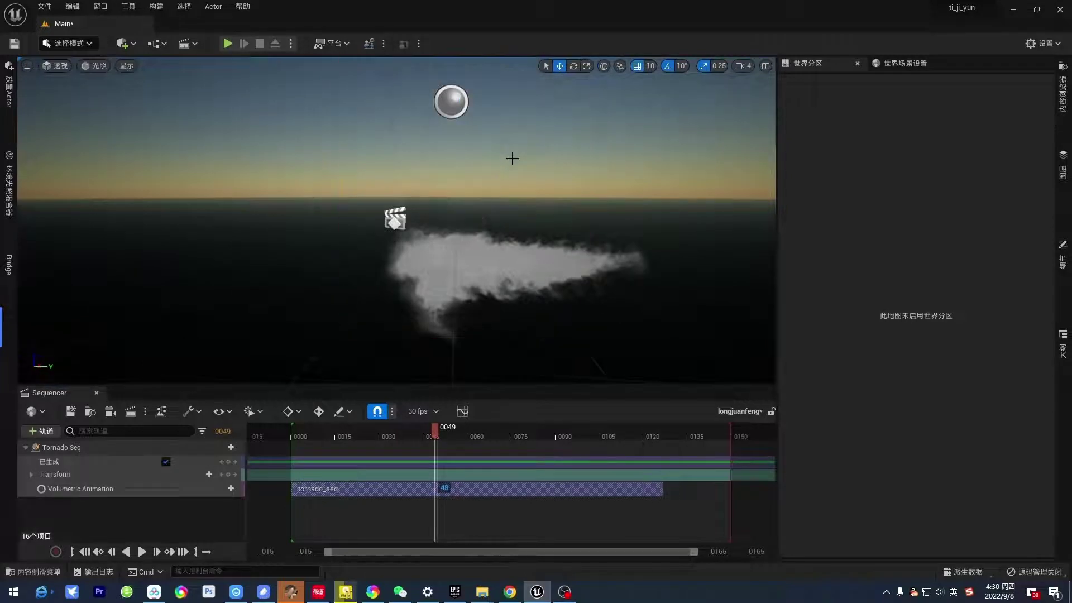
pyautogui.click(479, 271)
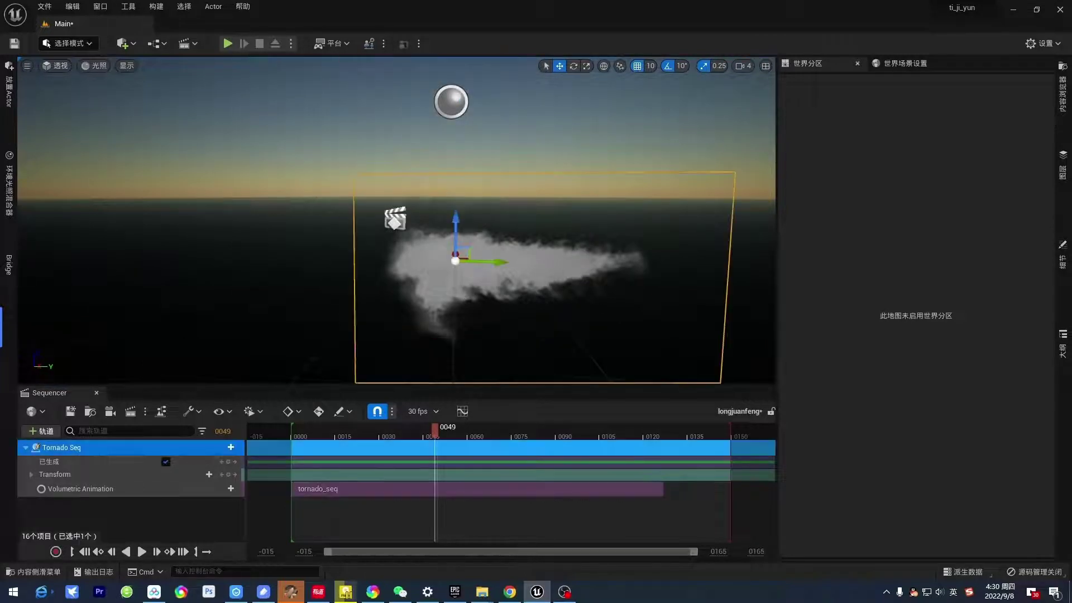
pyautogui.click(573, 66)
pyautogui.moveTo(475, 241); pyautogui.dragTo(521, 263)
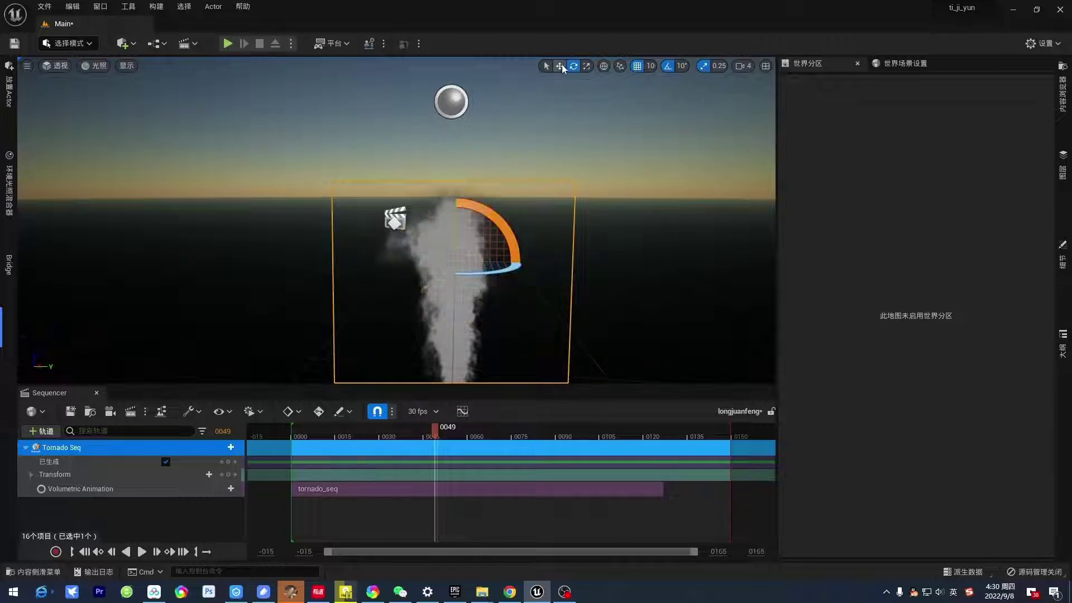
# - Raise the sequence's tornado along the Z axis to a height of 230
pyautogui.click(559, 65)
pyautogui.scroll(2, 465, 218)
pyautogui.scroll(-5, 418, 230)
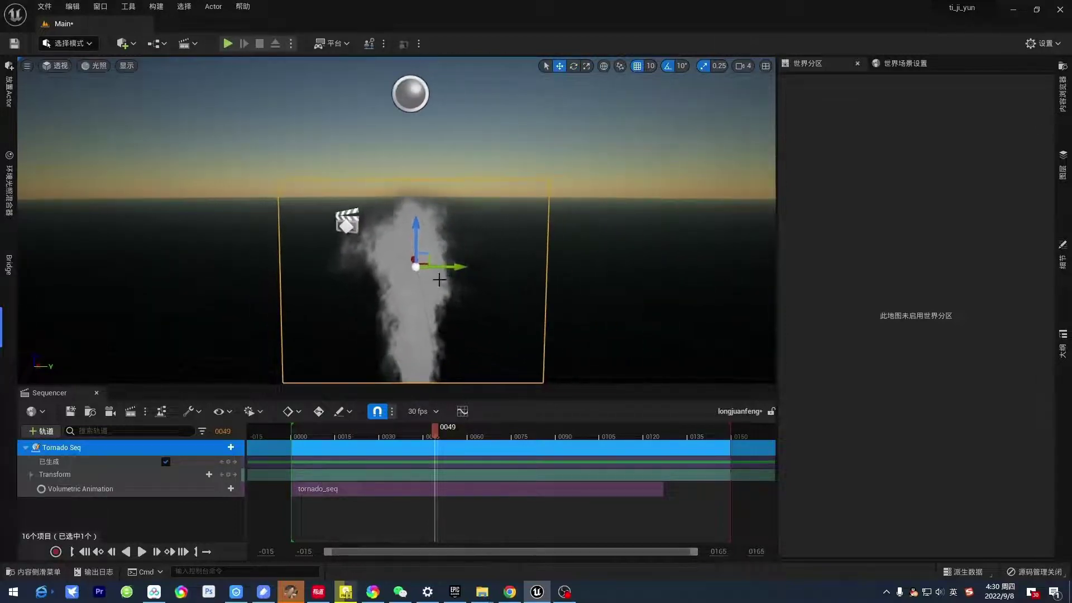
pyautogui.moveTo(418, 230); pyautogui.dragTo(418, 142)
# - Rewind to before the start of the sequence and play it to check the tornado animation
pyautogui.moveTo(435, 433); pyautogui.dragTo(258, 433)
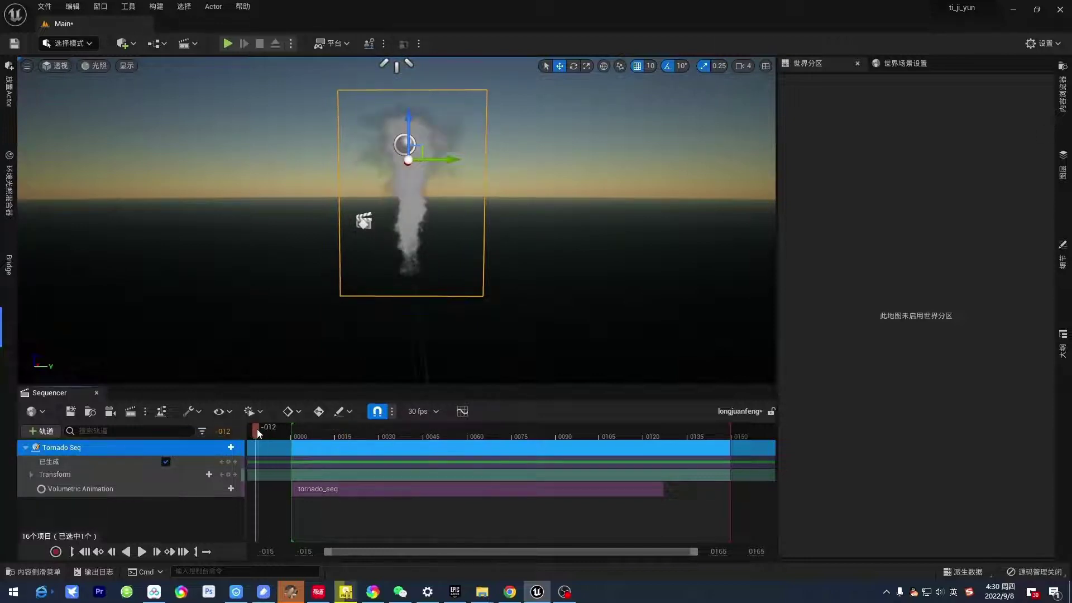
pyautogui.click(142, 553)
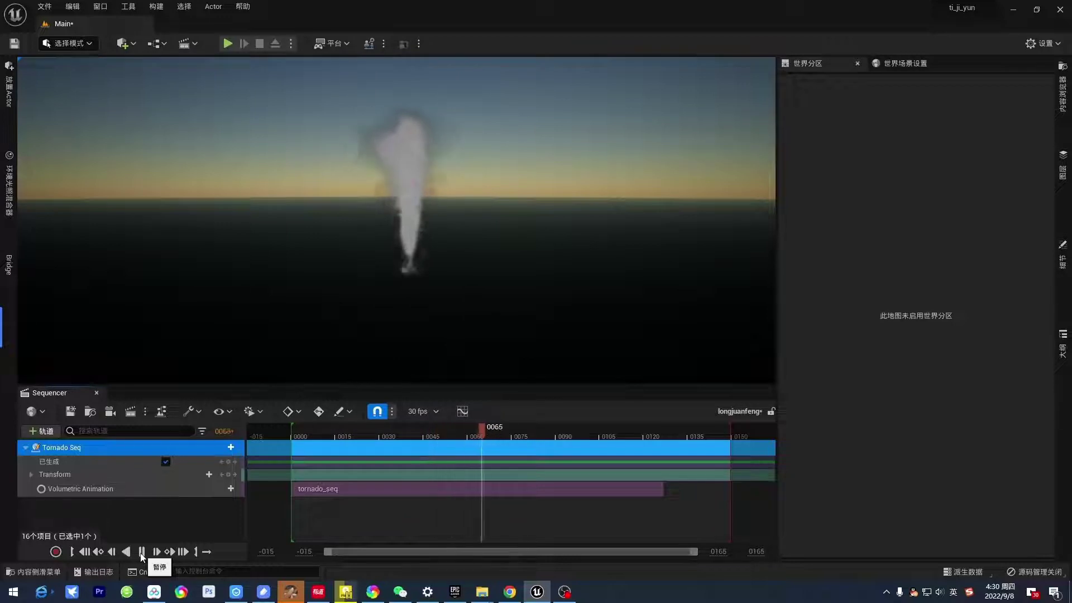
pyautogui.click(141, 553)
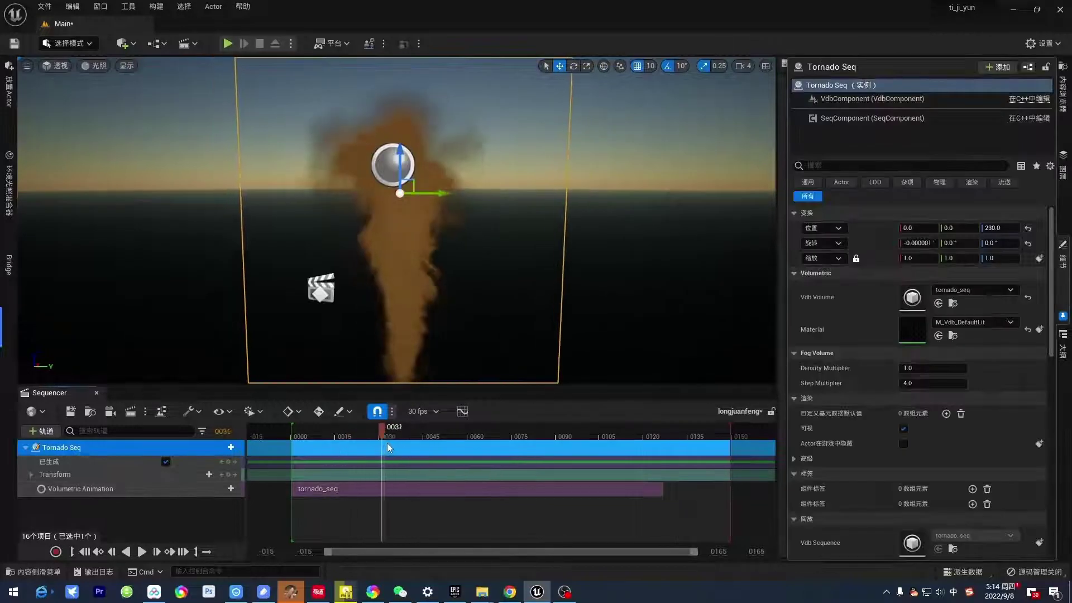
# - Set the sequence's playback end to frame 127, at the end of the tornado_seq clip, and replay it from the start
pyautogui.moveTo(519, 442); pyautogui.dragTo(667, 450)
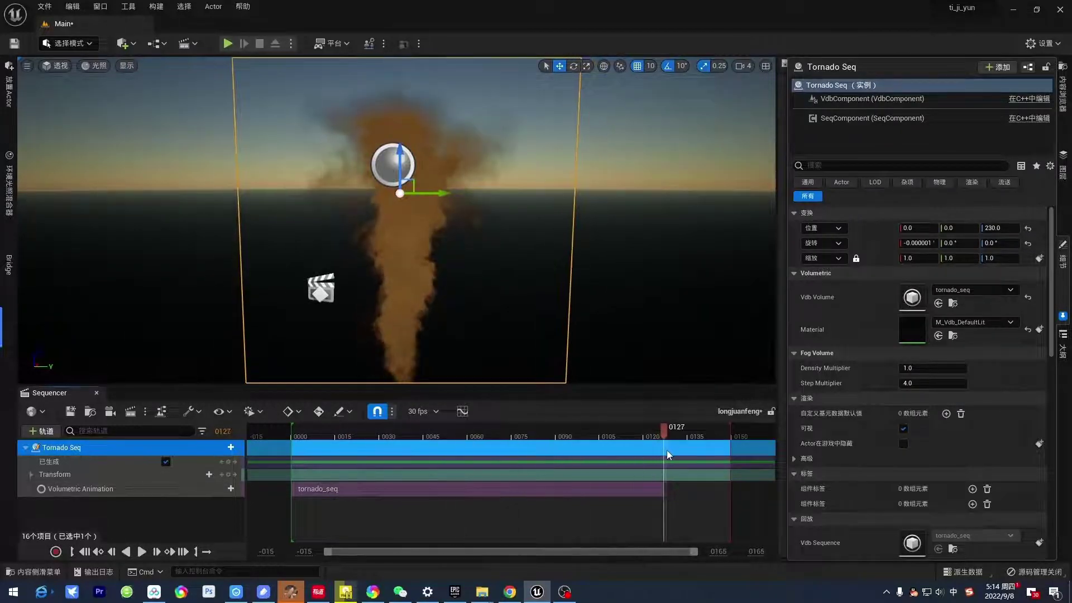
pyautogui.click(196, 552)
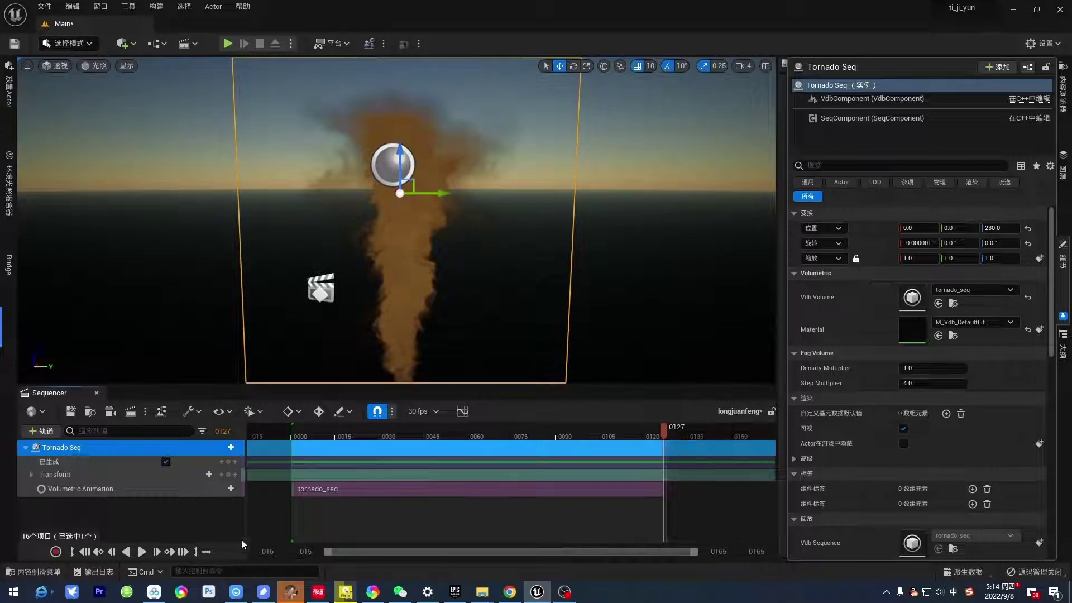
pyautogui.moveTo(667, 437); pyautogui.dragTo(293, 438)
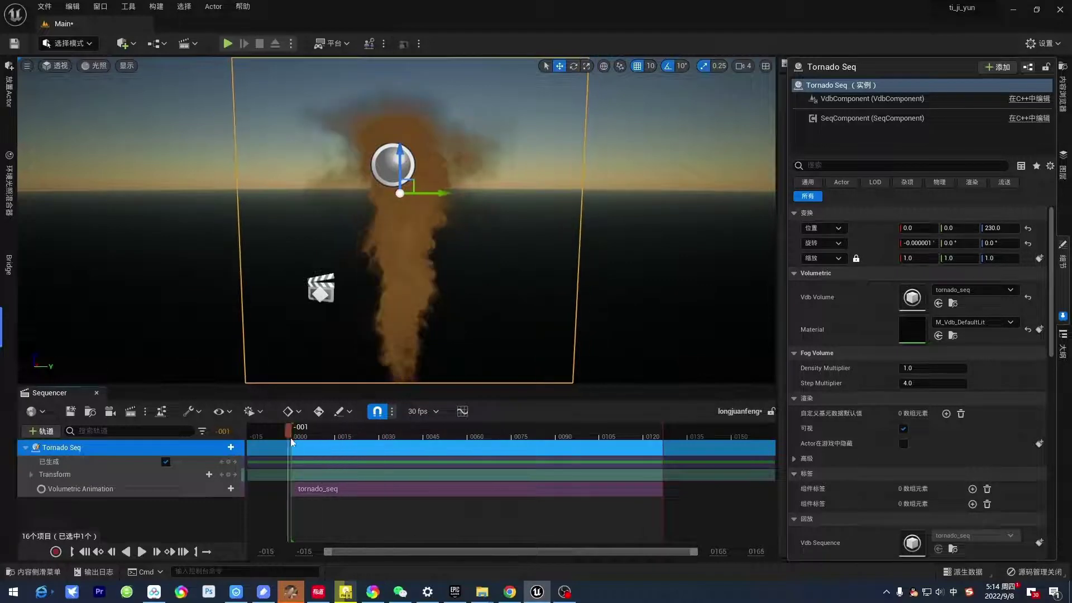
pyautogui.click(141, 551)
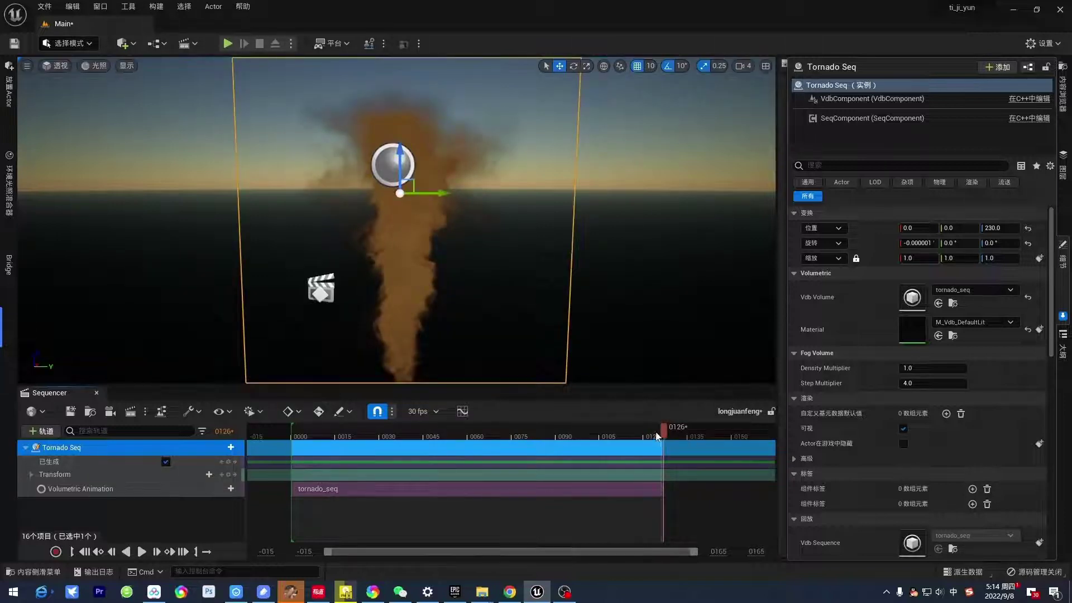
pyautogui.moveTo(657, 436); pyautogui.dragTo(294, 446)
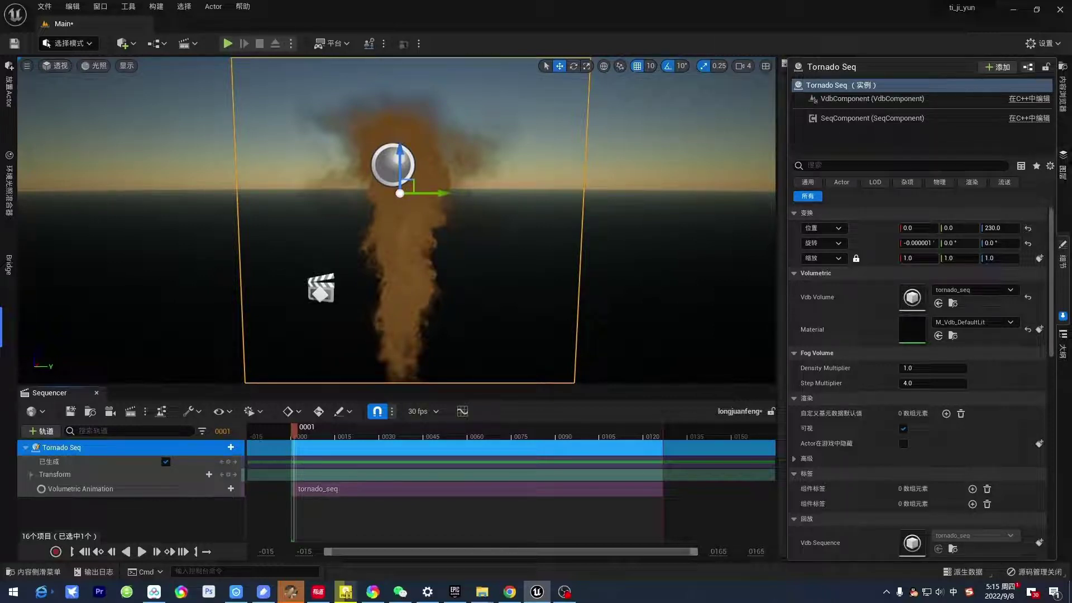
# - Show the project's own top-level content folder in place of the Sparse Volumetrics plugin folder
pyautogui.click(1065, 100)
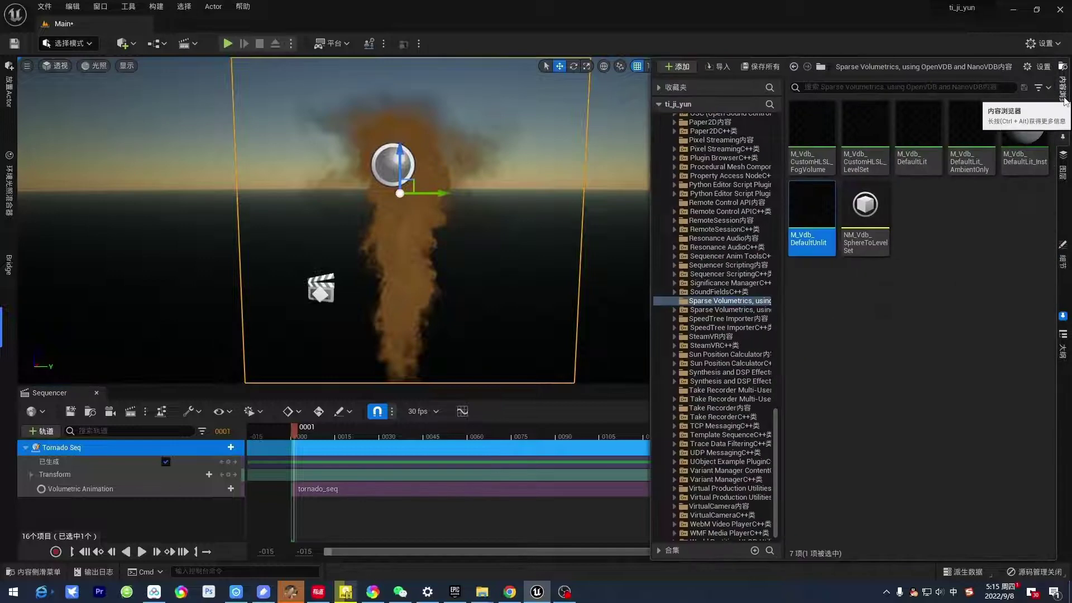
pyautogui.click(1064, 100)
pyautogui.click(1065, 101)
pyautogui.scroll(5, 743, 307)
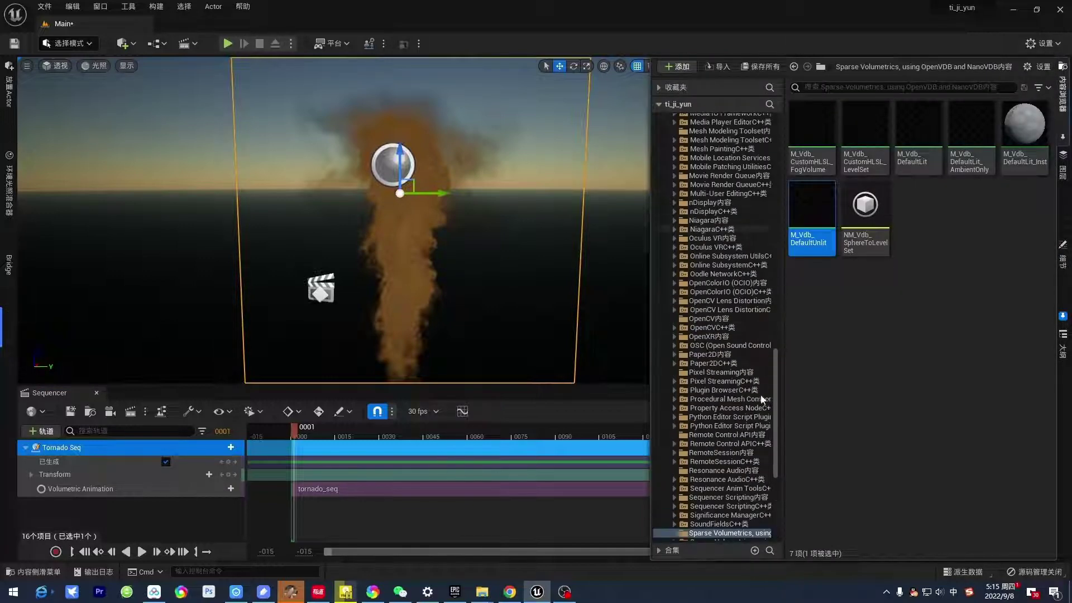
pyautogui.moveTo(780, 289); pyautogui.dragTo(782, 140)
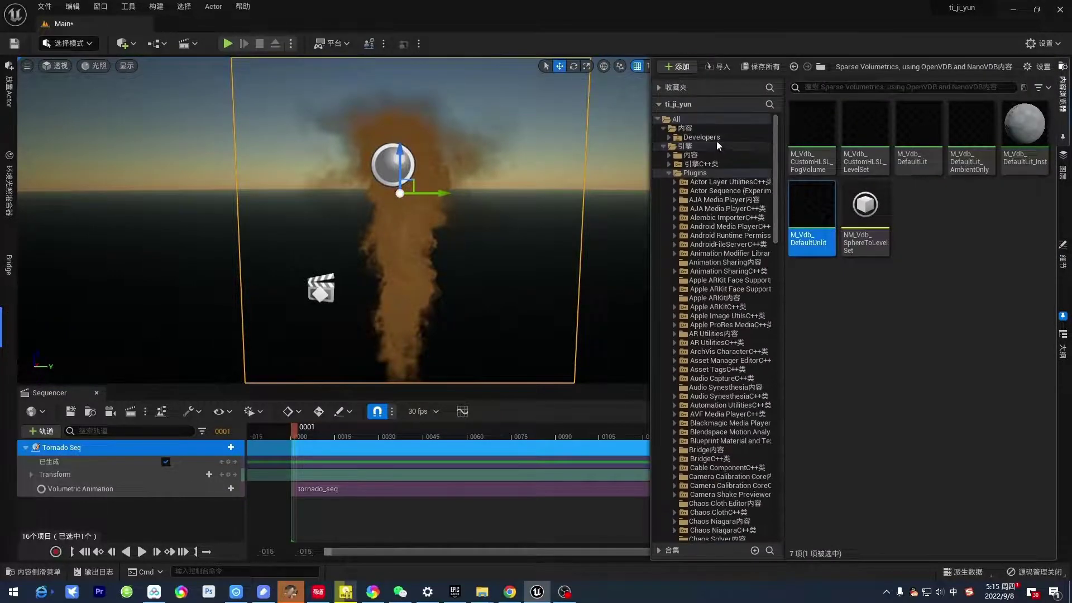
pyautogui.click(706, 128)
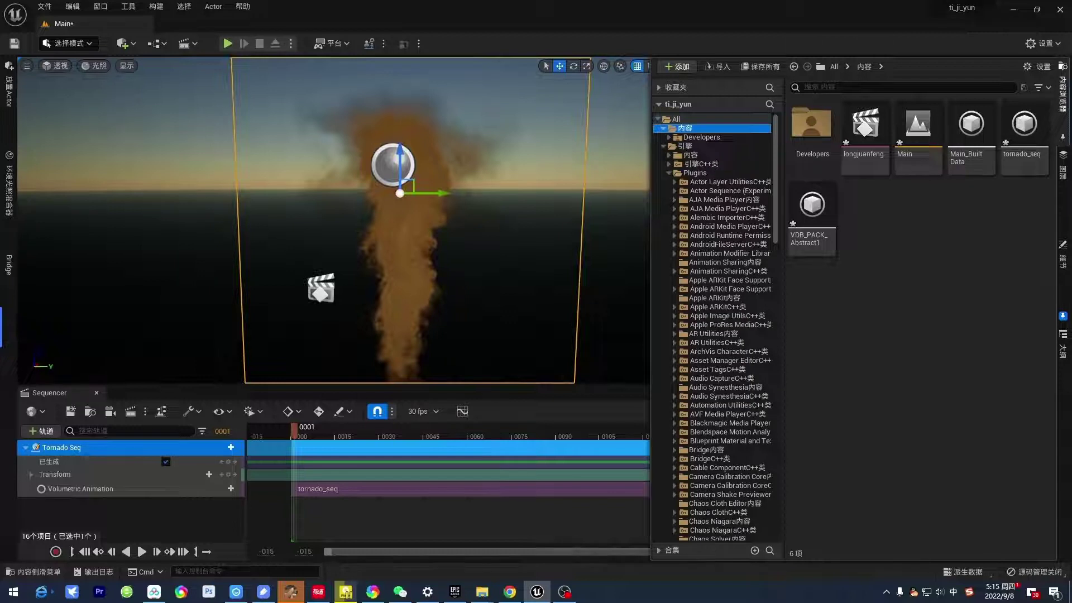
pyautogui.moveTo(413, 281); pyautogui.dragTo(413, 282)
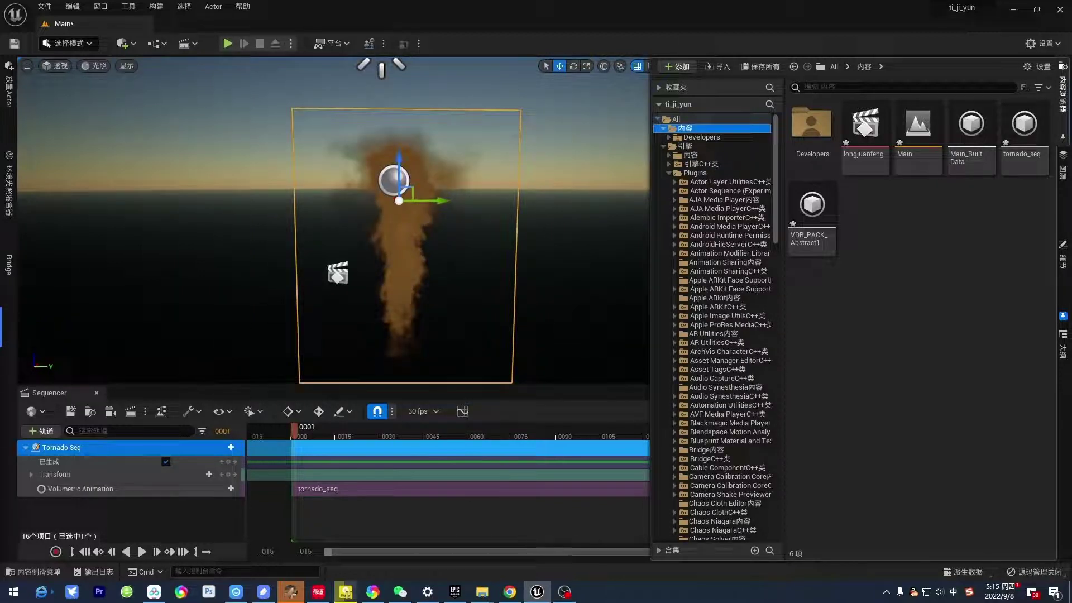
# - Delete the sequence's tornado actor from the level viewport and select its Tornado Seq track
pyautogui.moveTo(413, 282); pyautogui.dragTo(418, 273)
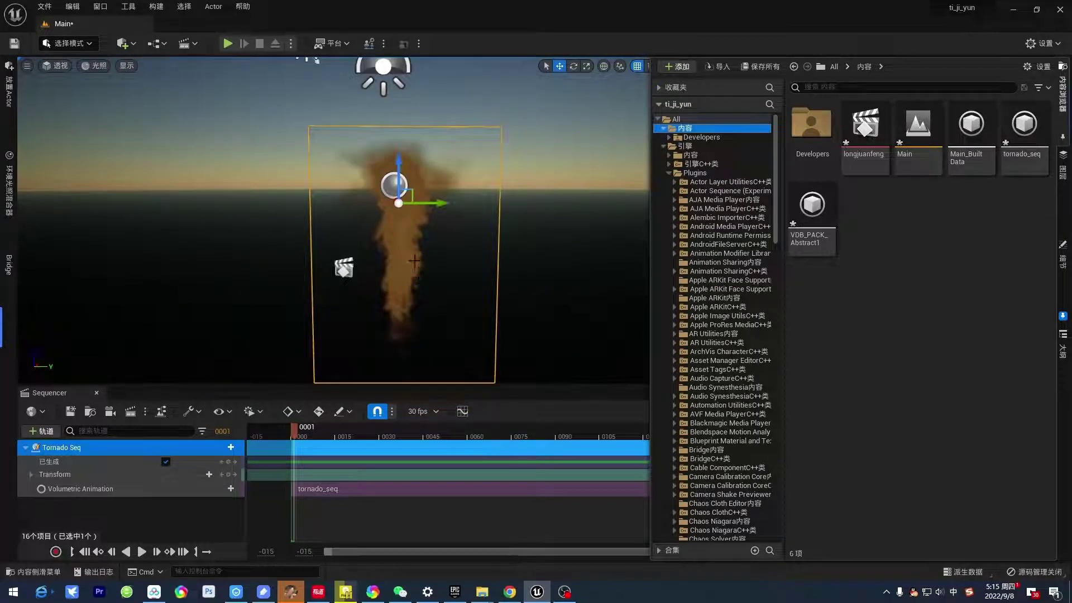
pyautogui.press('Delete')
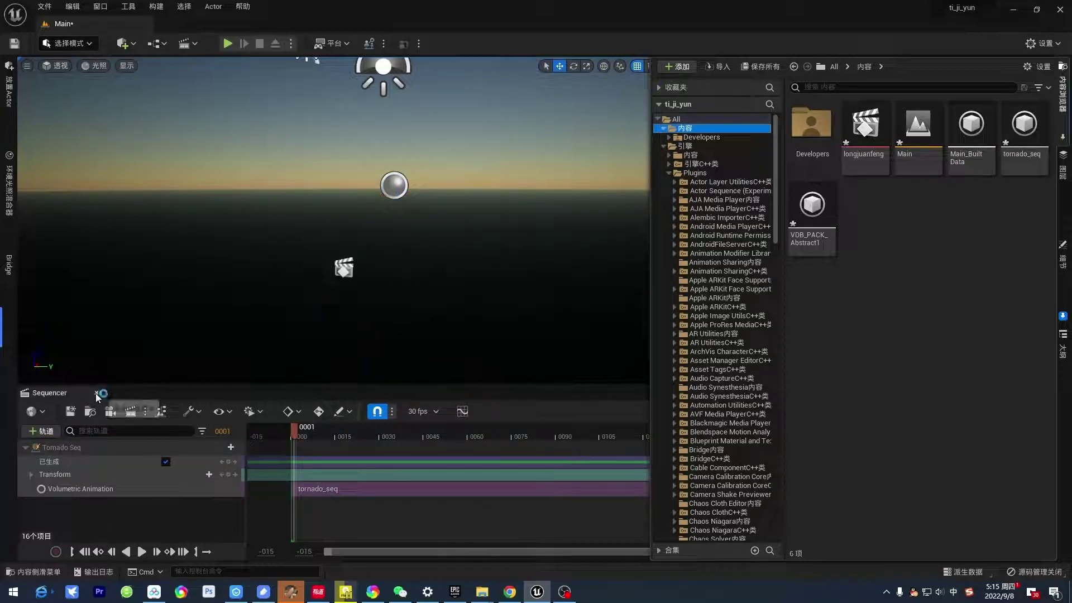
pyautogui.click(109, 447)
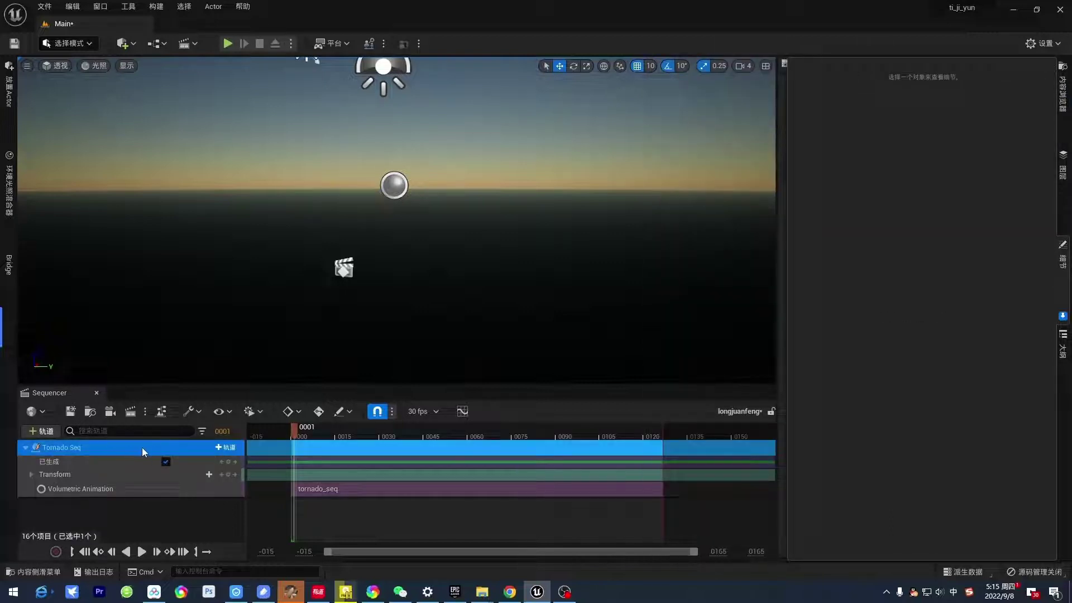
# - Force-delete the longjuanfeng level sequence asset from the project's content folder, and show the folder's assets again
pyautogui.click(1063, 95)
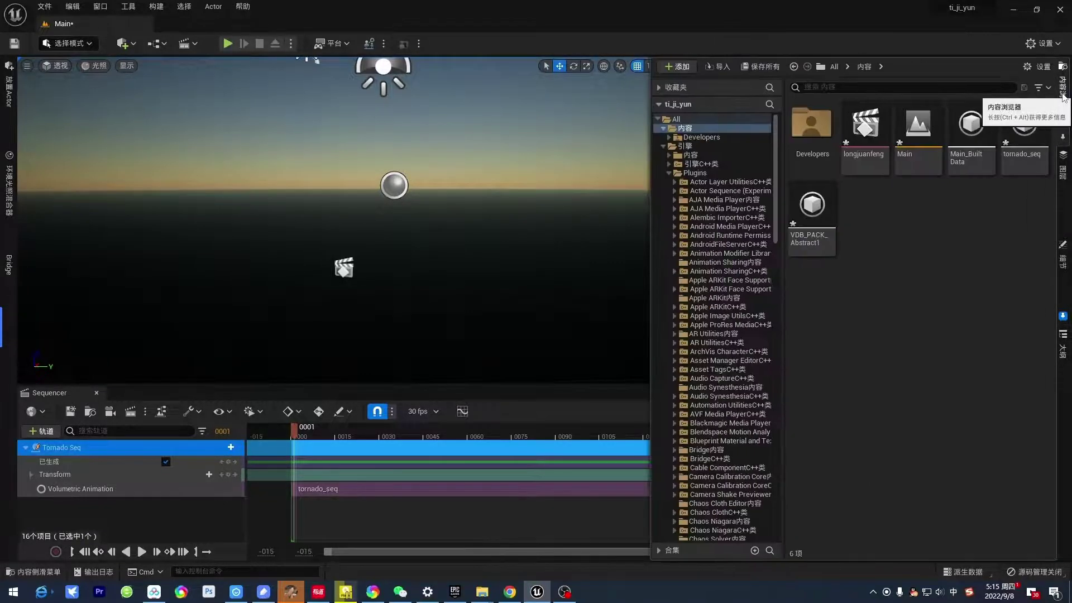
pyautogui.click(811, 202)
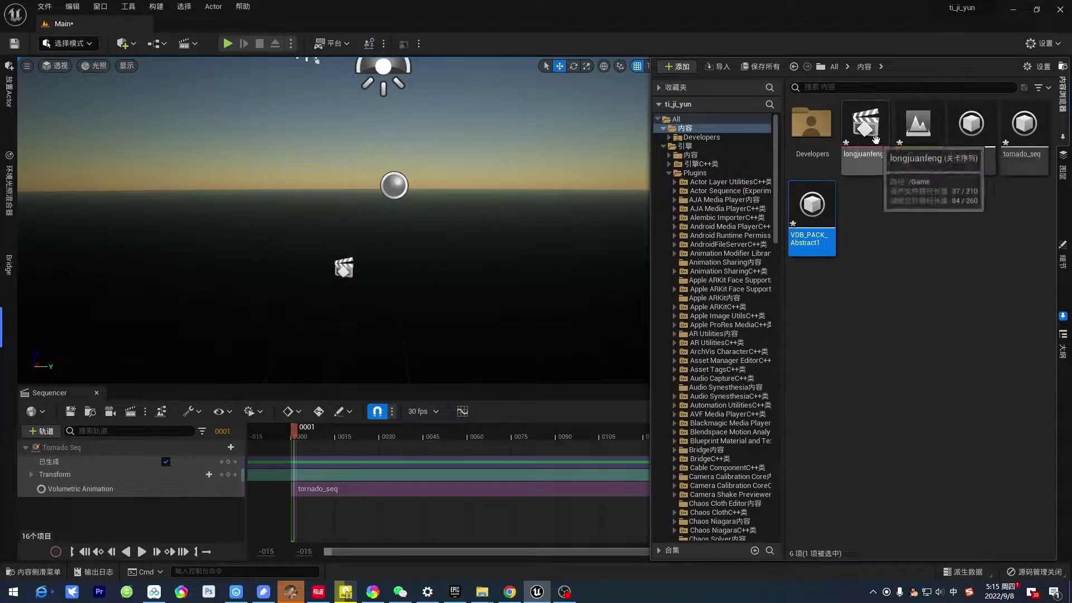
pyautogui.click(880, 171)
pyautogui.press('Delete')
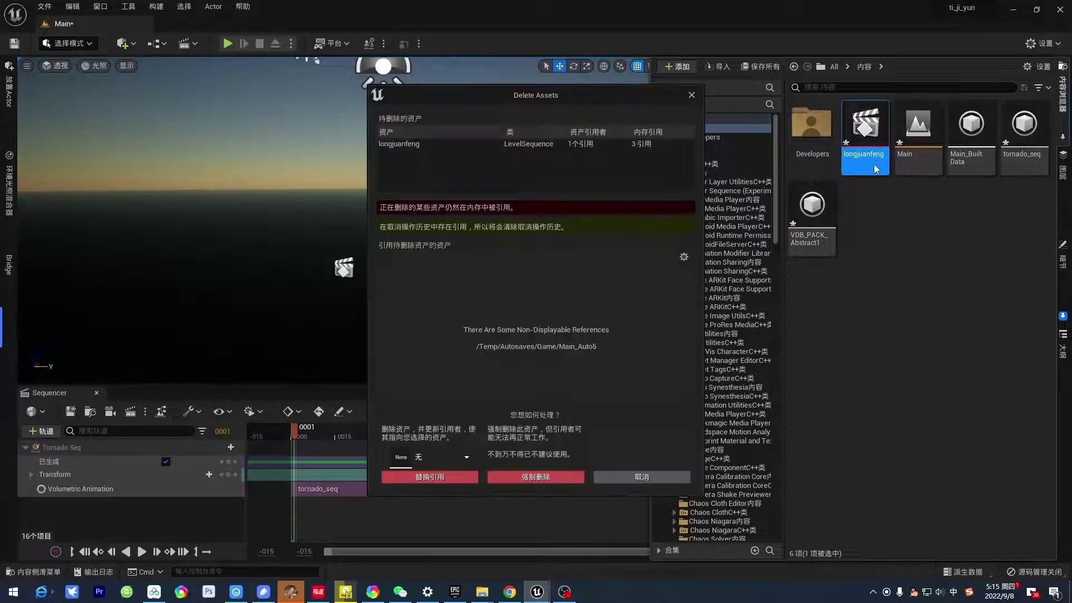
pyautogui.click(551, 478)
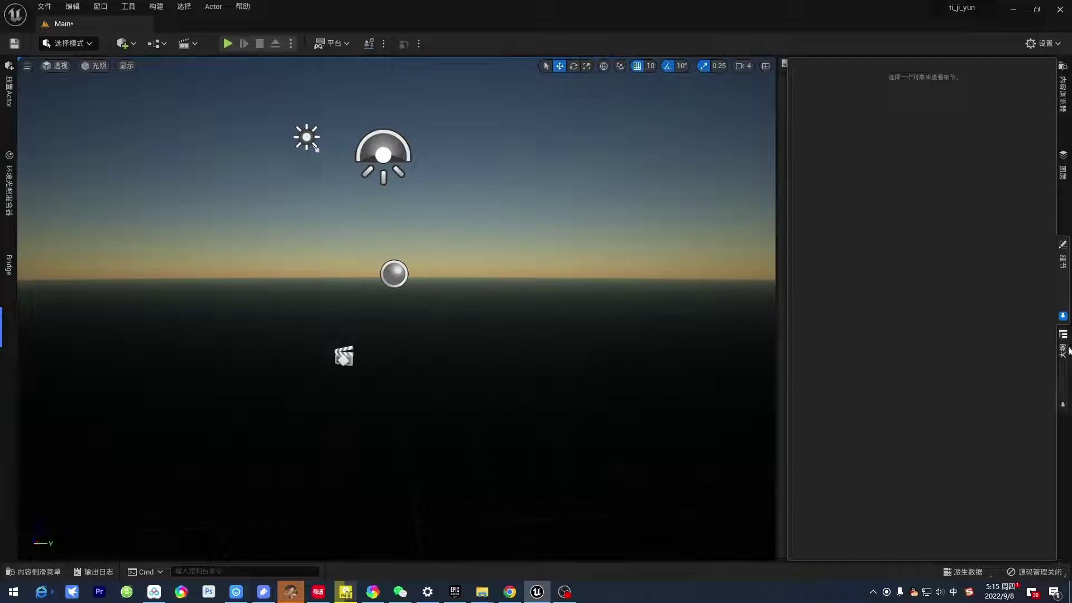
pyautogui.click(1063, 89)
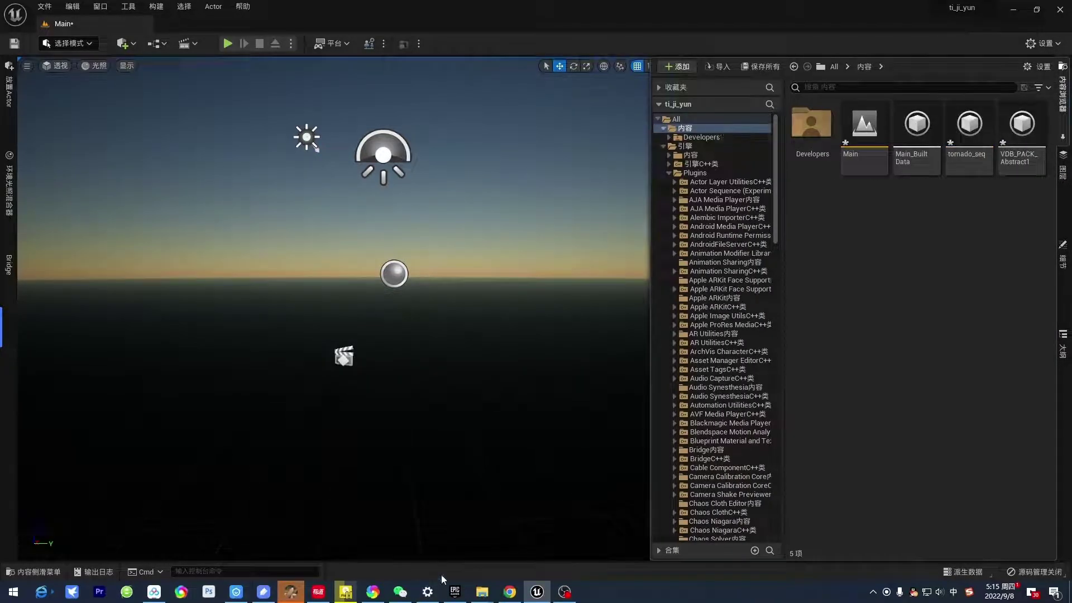
# - Switch to File Explorer and view the explosion VDB files in the Gasoline_Explosion_01 folder
pyautogui.moveTo(482, 592)
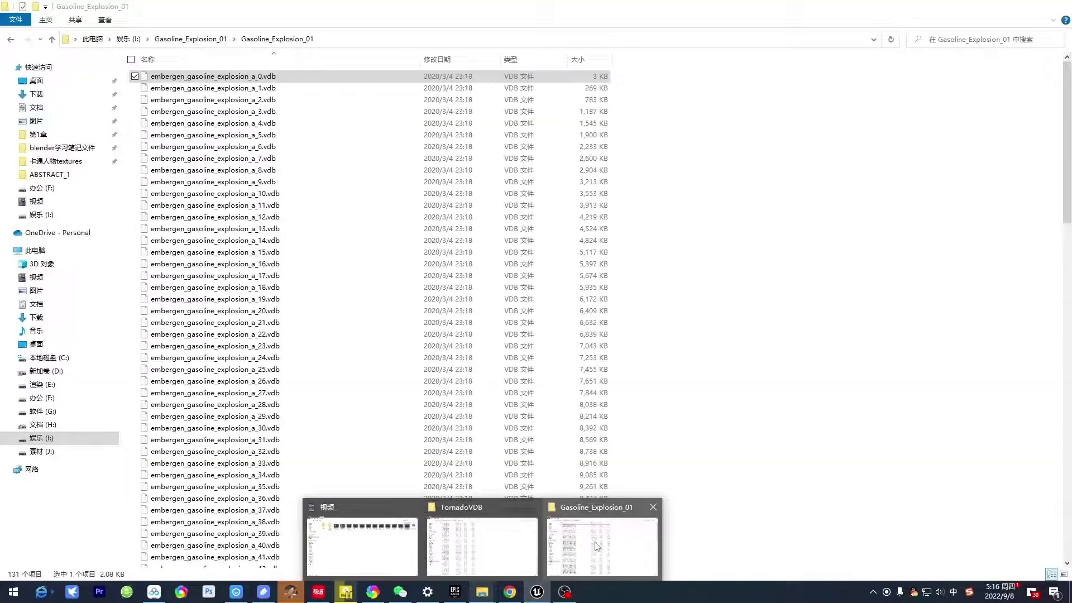
pyautogui.click(597, 547)
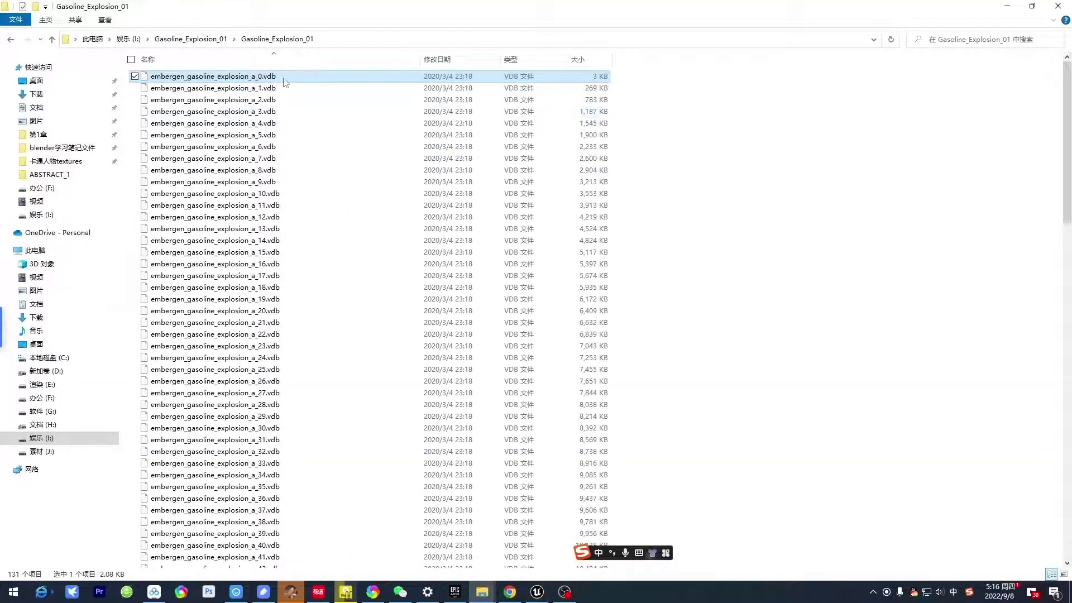
pyautogui.moveTo(285, 82)
pyautogui.mouseDown()
pyautogui.moveTo(330, 73)
pyautogui.moveTo(340, 168)
pyautogui.moveTo(304, 78)
pyautogui.moveTo(283, 77)
pyautogui.mouseUp()
# - Switch to Chrome and look through The Pixel Lab's VDB Explosions Pack Volume 3 page and its explosion previews
pyautogui.hotkey('alt', 'Tab')
pyautogui.scroll(-5, 437, 314)
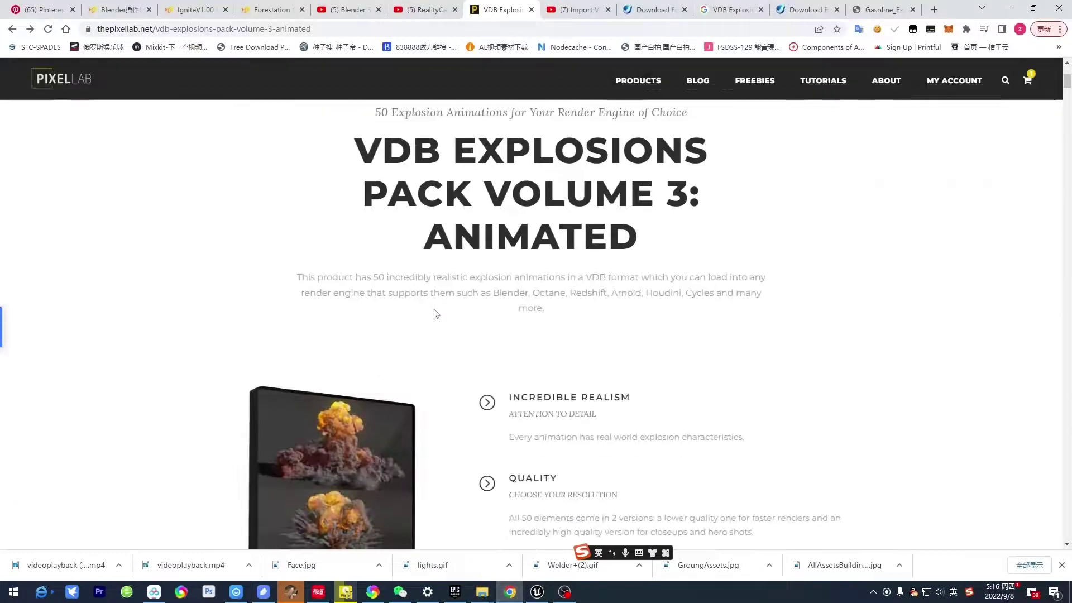
pyautogui.scroll(-20, 436, 314)
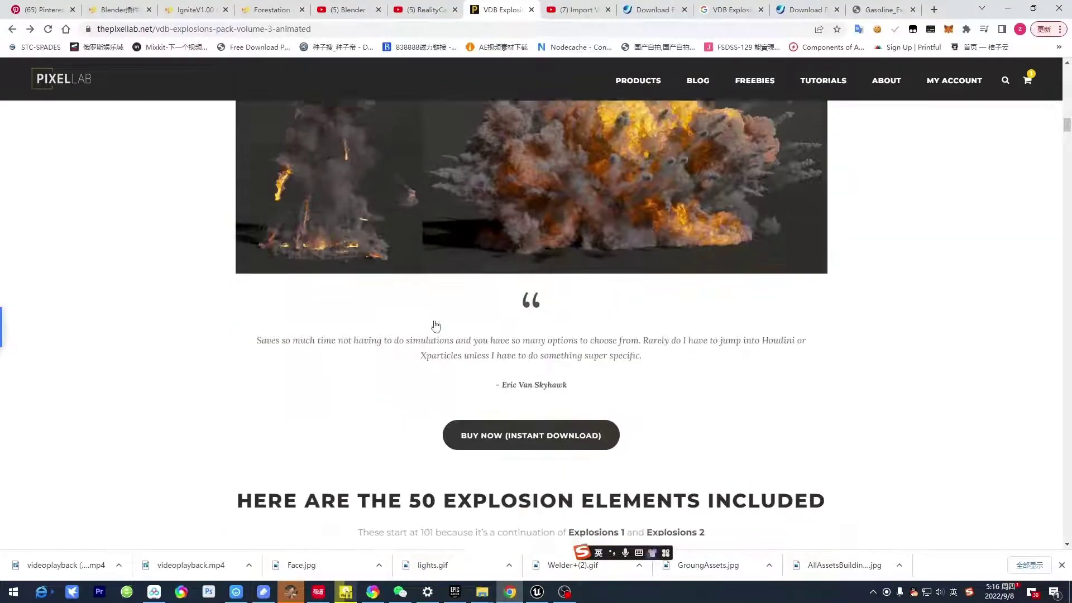
pyautogui.scroll(-19, 436, 326)
pyautogui.scroll(8, 437, 331)
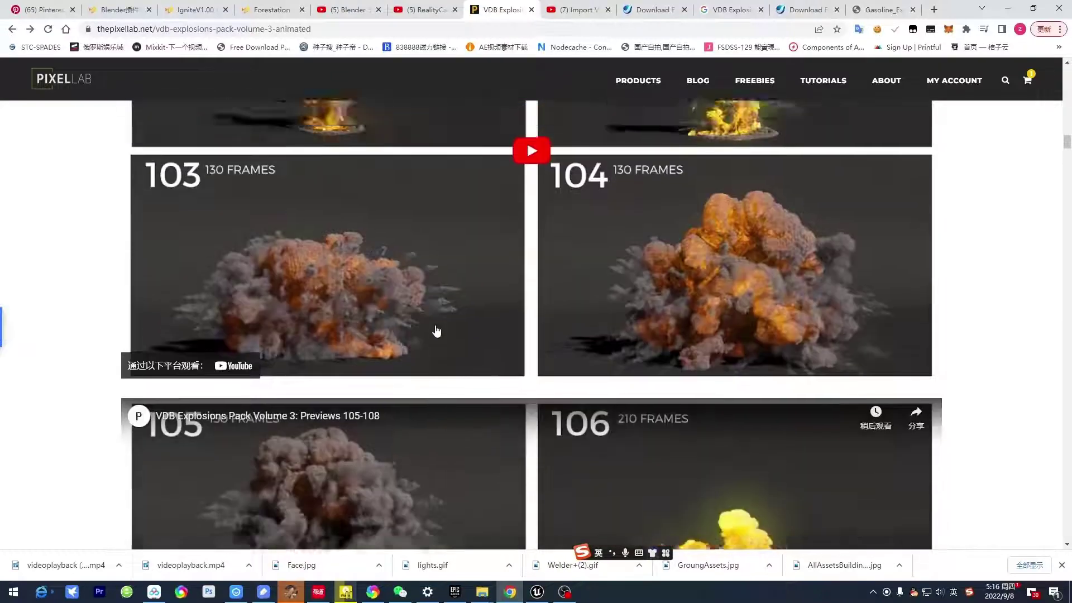
pyautogui.scroll(20, 437, 331)
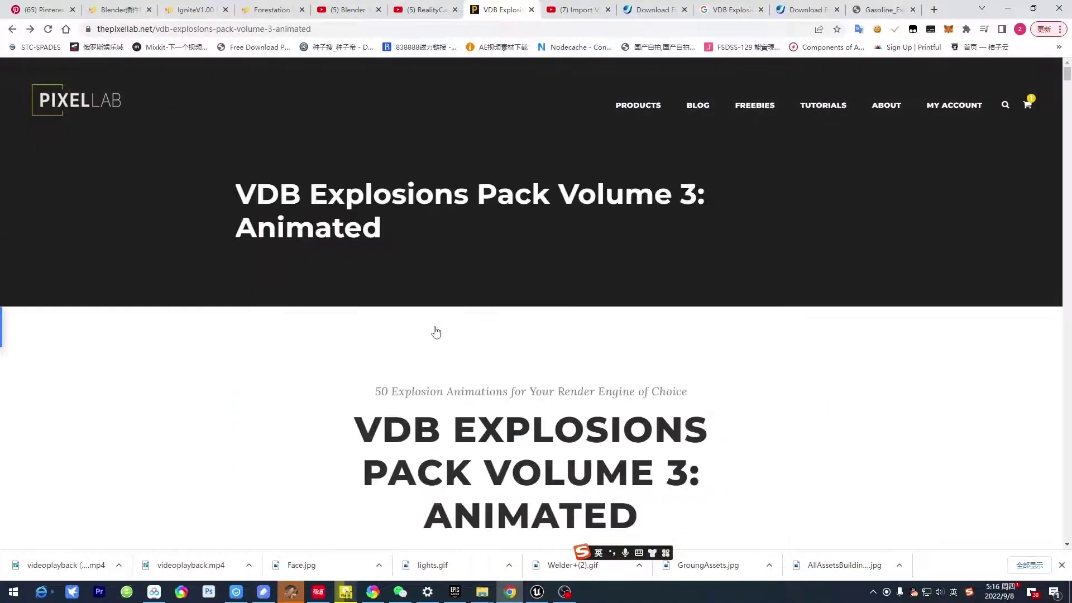
pyautogui.scroll(-8, 437, 332)
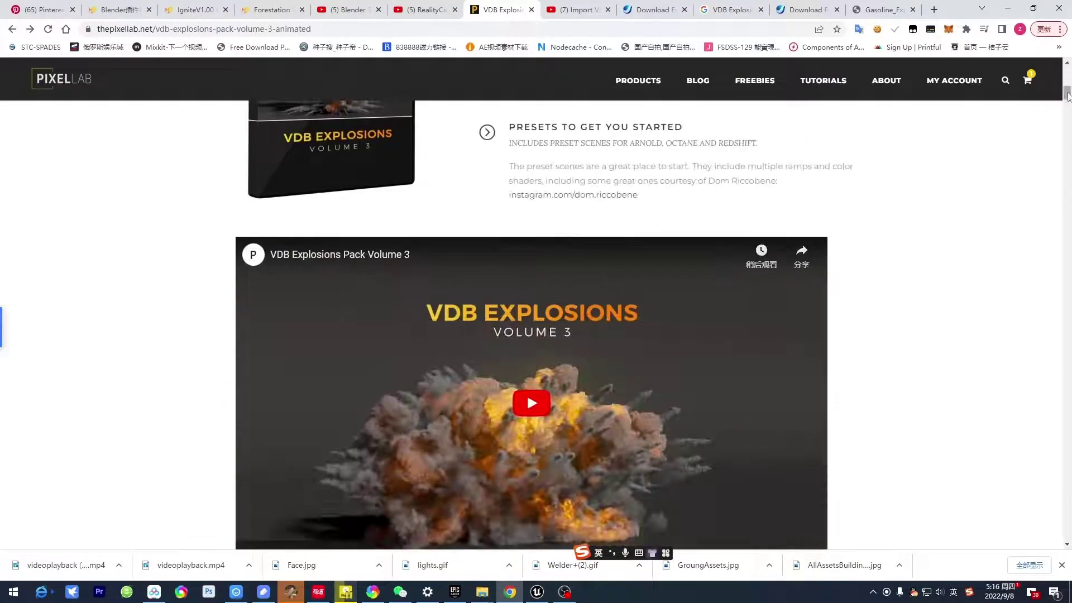
pyautogui.moveTo(1068, 95); pyautogui.dragTo(1066, 69)
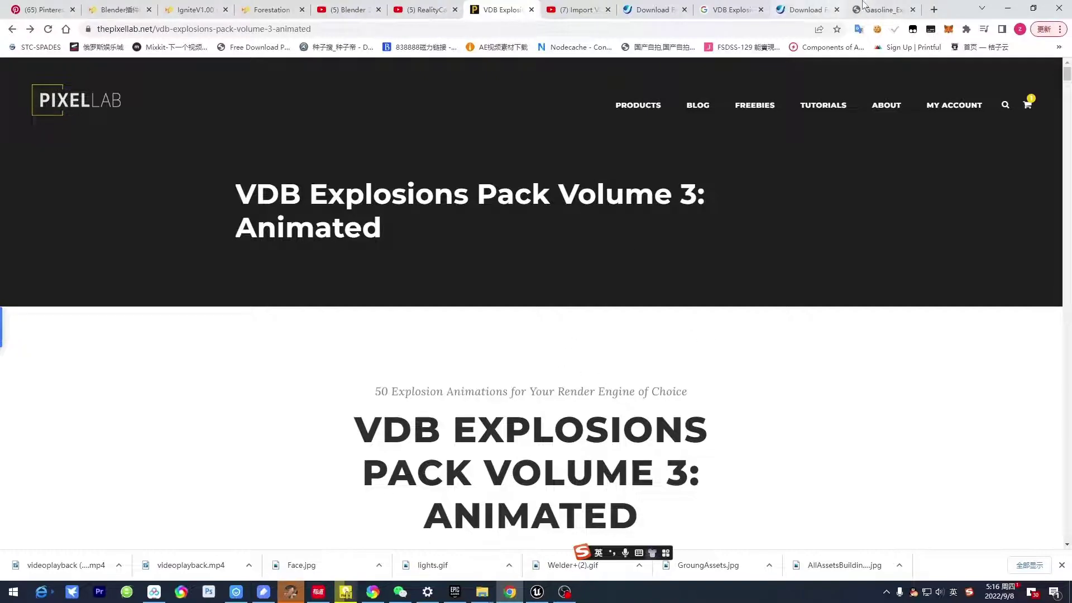
# - Look at the Gasoline Explosion entry on JangaFX's free VDB animations page
pyautogui.click(882, 9)
pyautogui.click(825, 7)
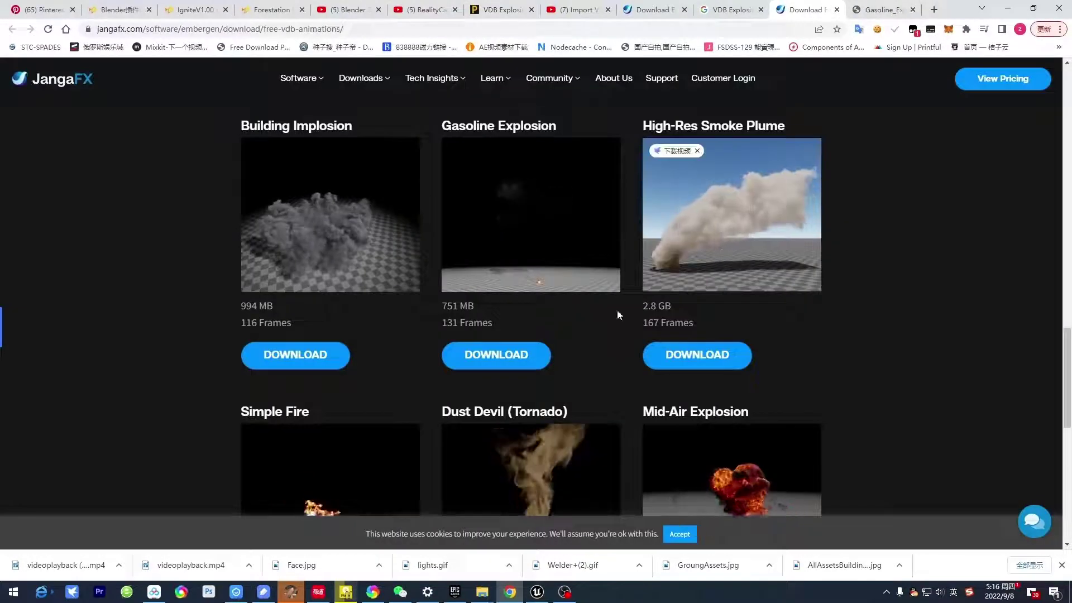
pyautogui.scroll(-5, 506, 378)
pyautogui.scroll(7, 772, 350)
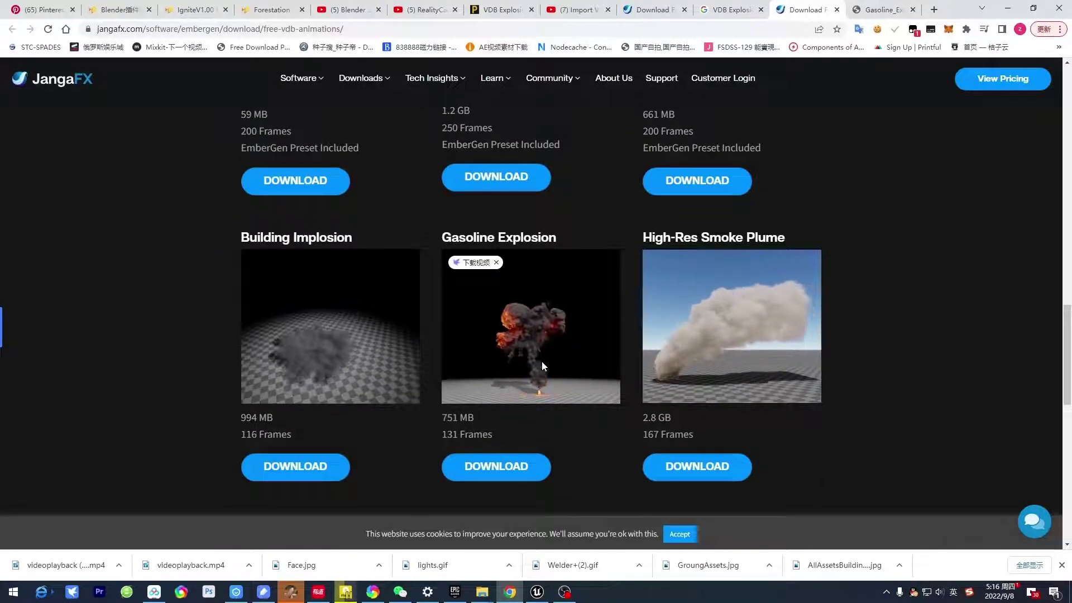
# - Import embergen_gasoline_explosion_a_0.vdb from File Explorer's Gasoline_Explosion_01 folder into Unreal's project content as a sequence with Fp 8 quantization
pyautogui.click(482, 592)
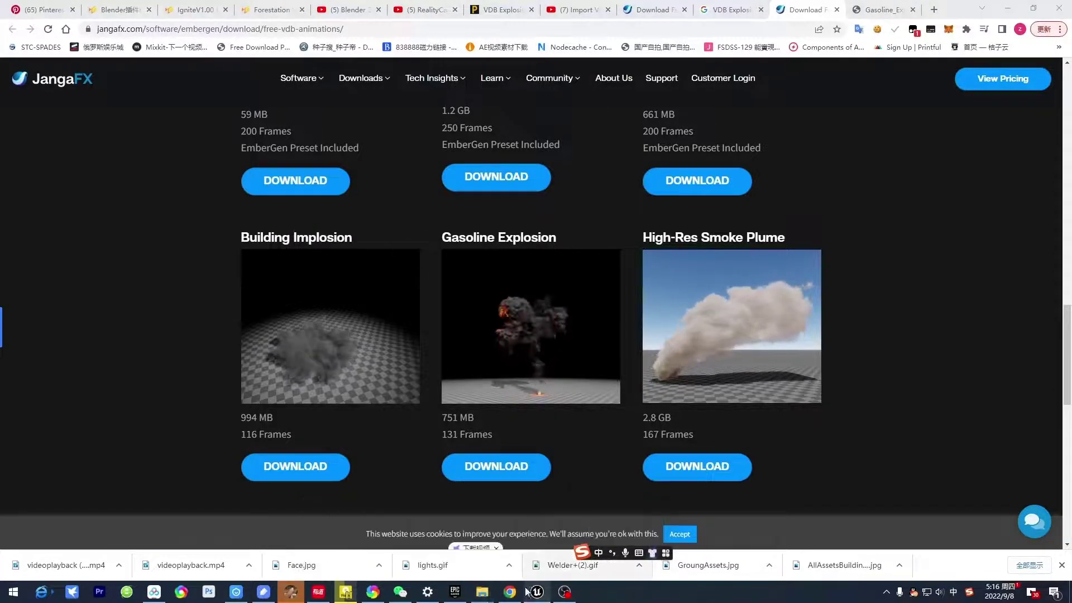
pyautogui.click(482, 592)
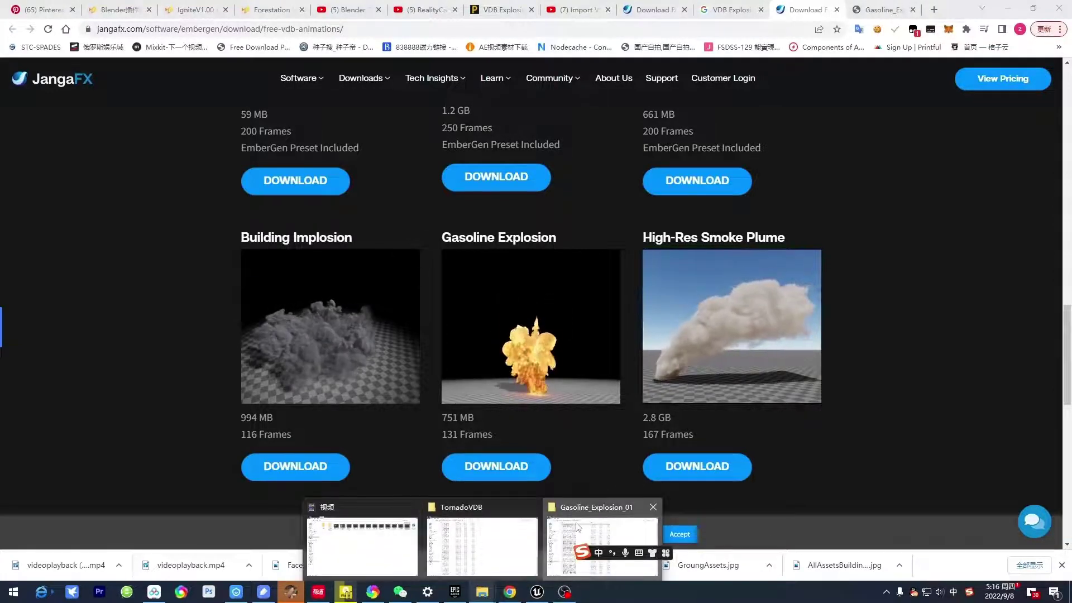
pyautogui.click(582, 553)
pyautogui.moveTo(231, 81); pyautogui.dragTo(927, 220)
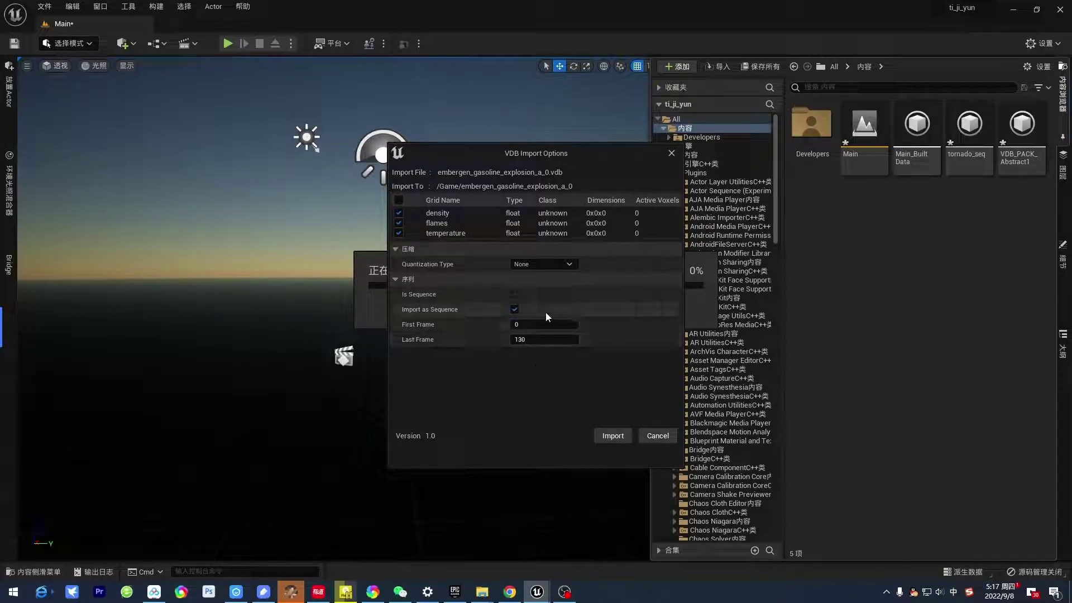
pyautogui.click(567, 264)
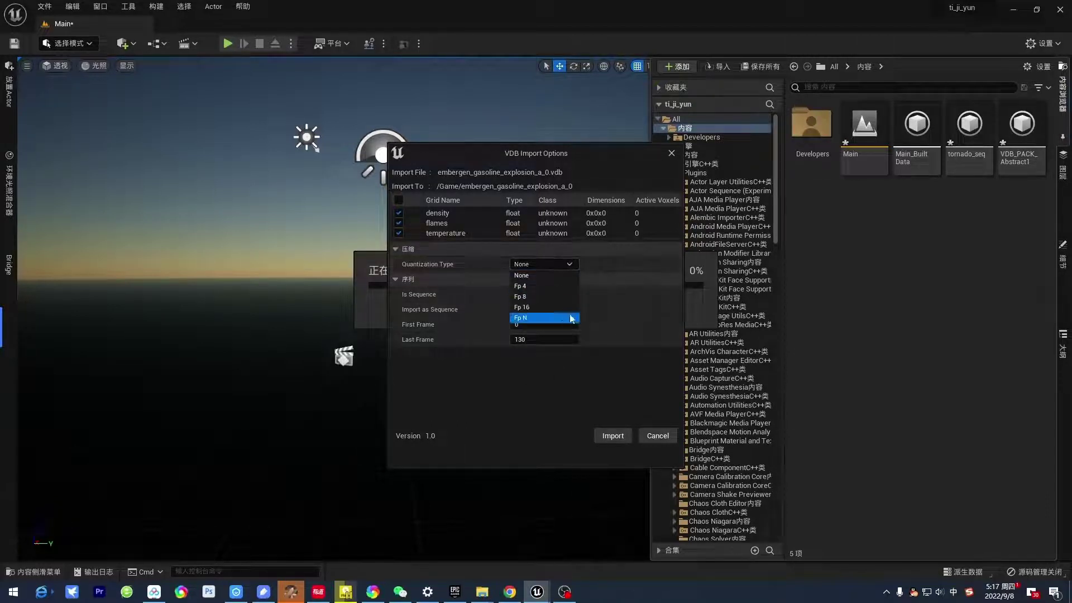
pyautogui.click(551, 296)
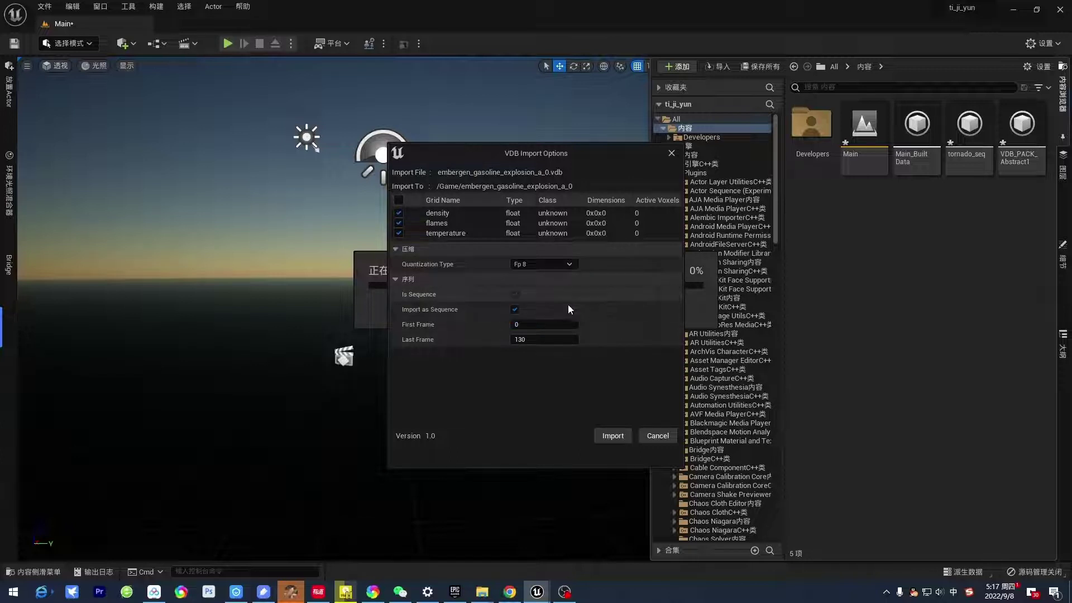
pyautogui.click(621, 438)
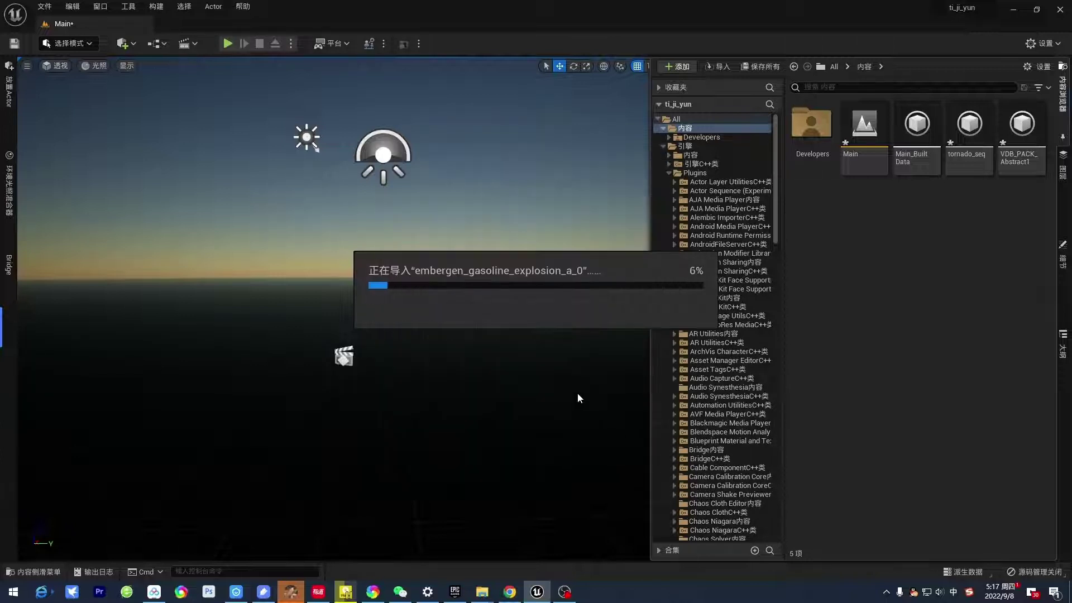
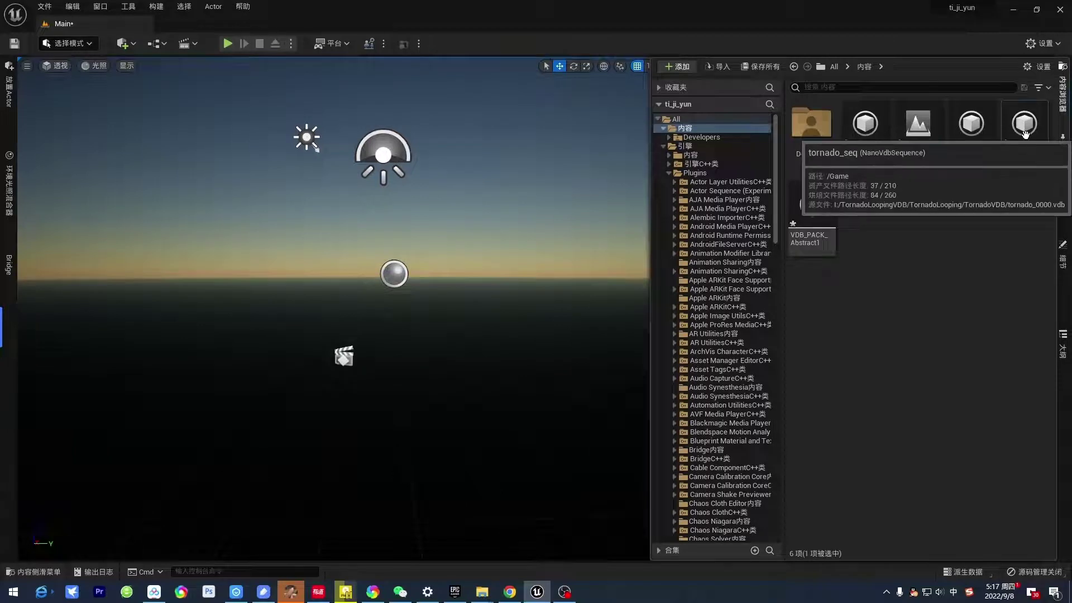
# - Delete the tornado_seq and VDB_PACK_Abstract1 assets from the project's content folder
pyautogui.click(1017, 160)
pyautogui.press('Delete')
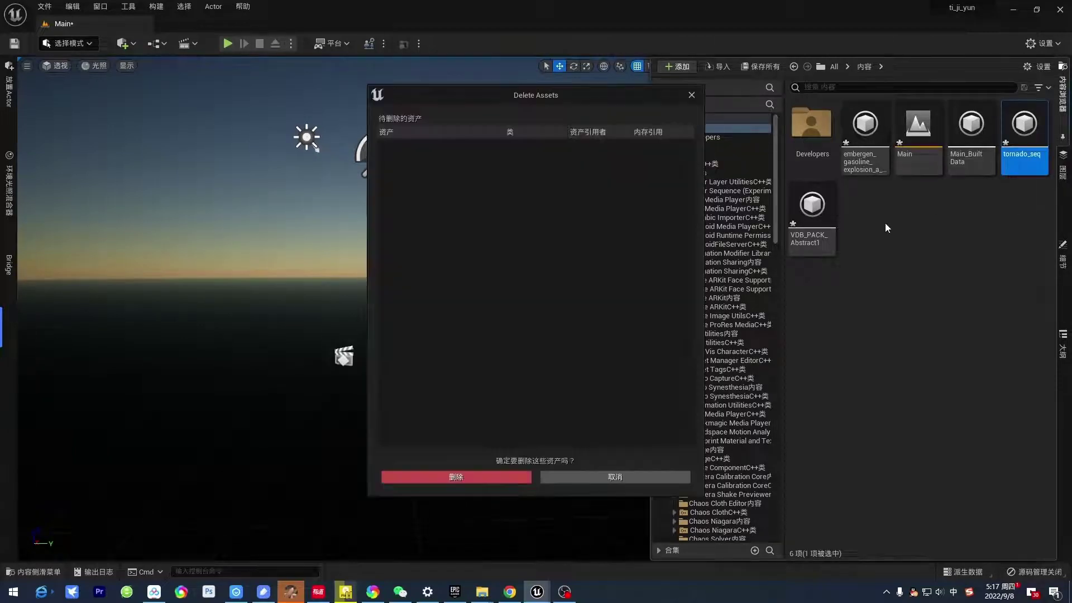
pyautogui.click(514, 476)
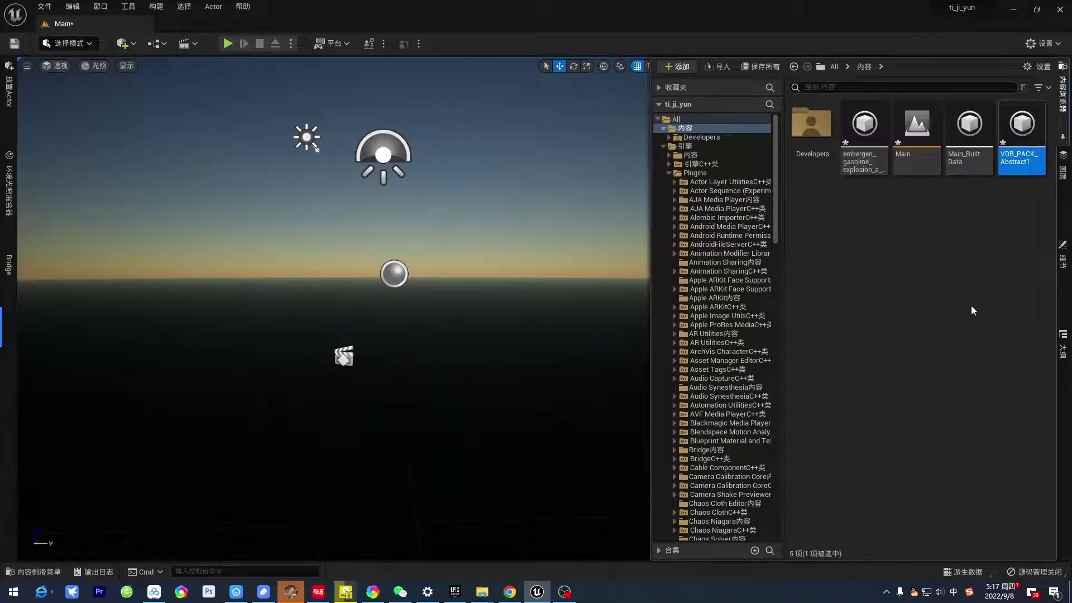
pyautogui.press('Delete')
pyautogui.click(530, 475)
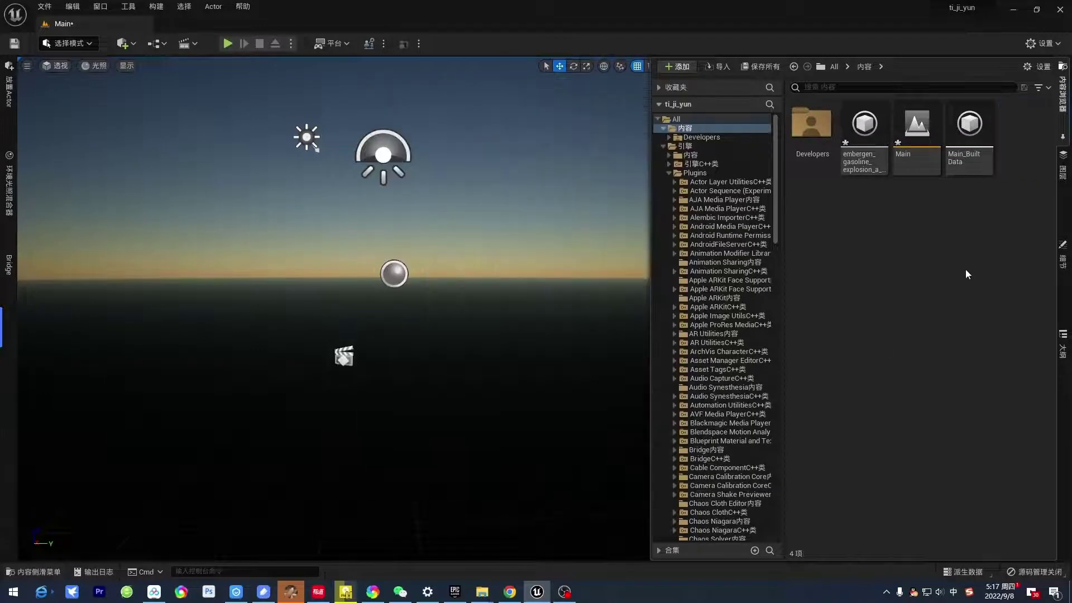
# - Delete the leftover level sequence actor from the level and show the project's content assets again
pyautogui.click(866, 173)
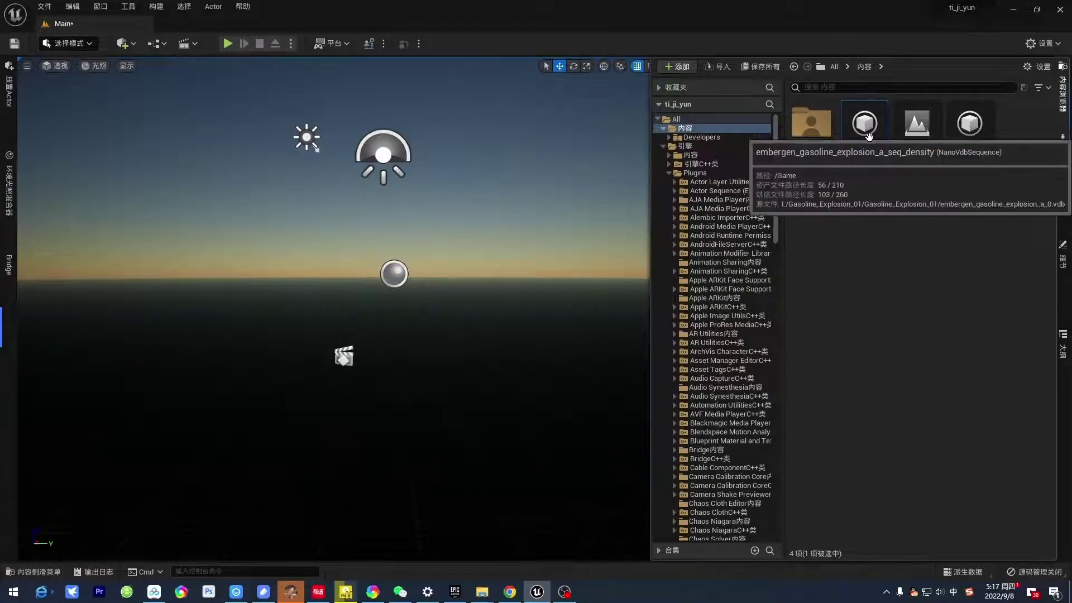
pyautogui.click(344, 356)
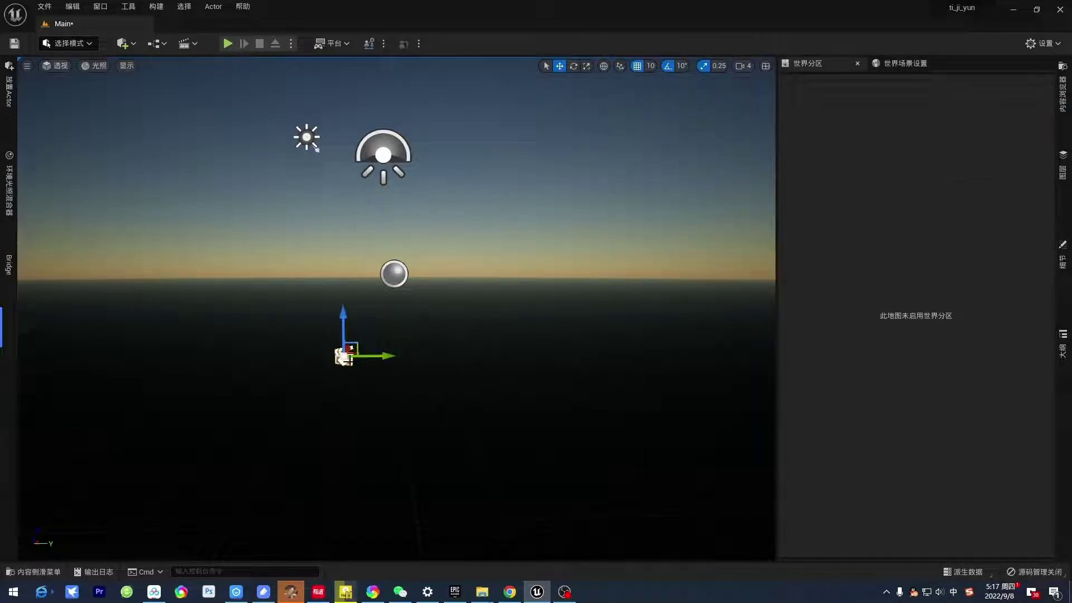
pyautogui.press('Delete')
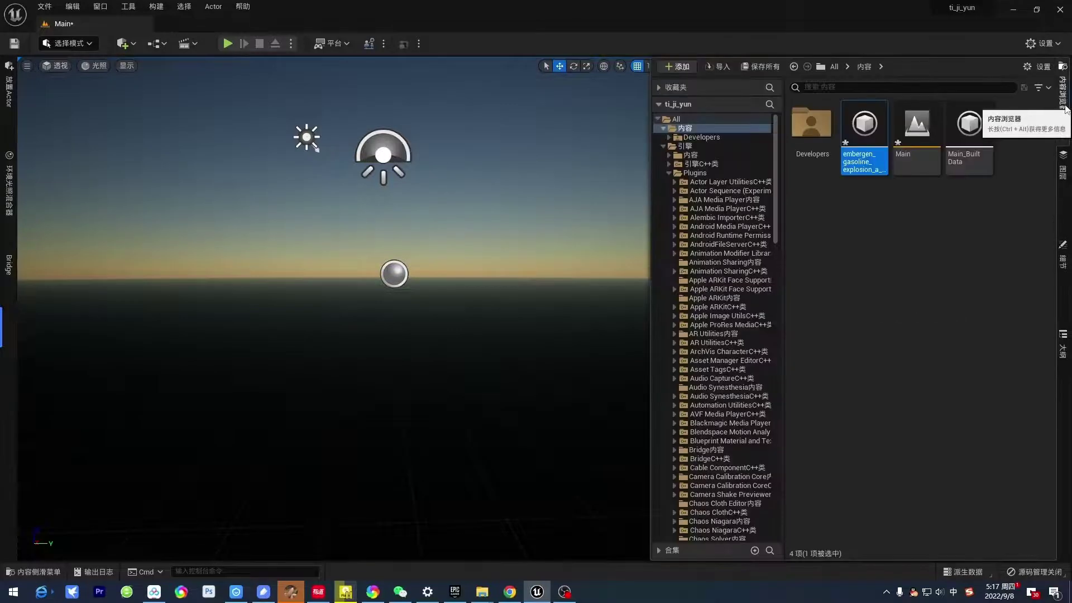
pyautogui.click(1063, 95)
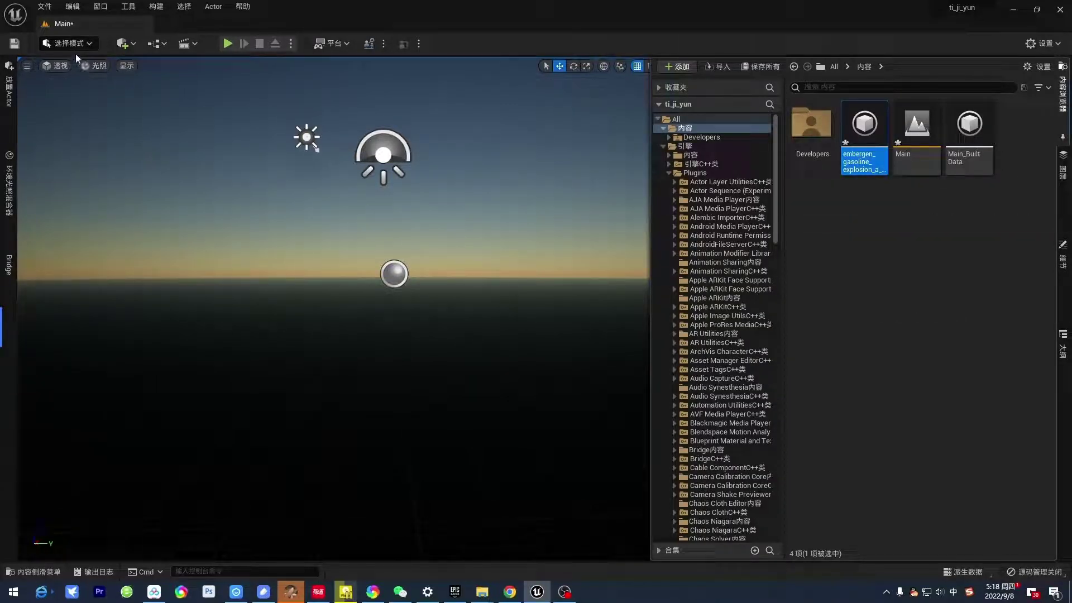
# - Place a Vdb Research Actor in the level and reset its location to 0, 0, 0
pyautogui.click(130, 48)
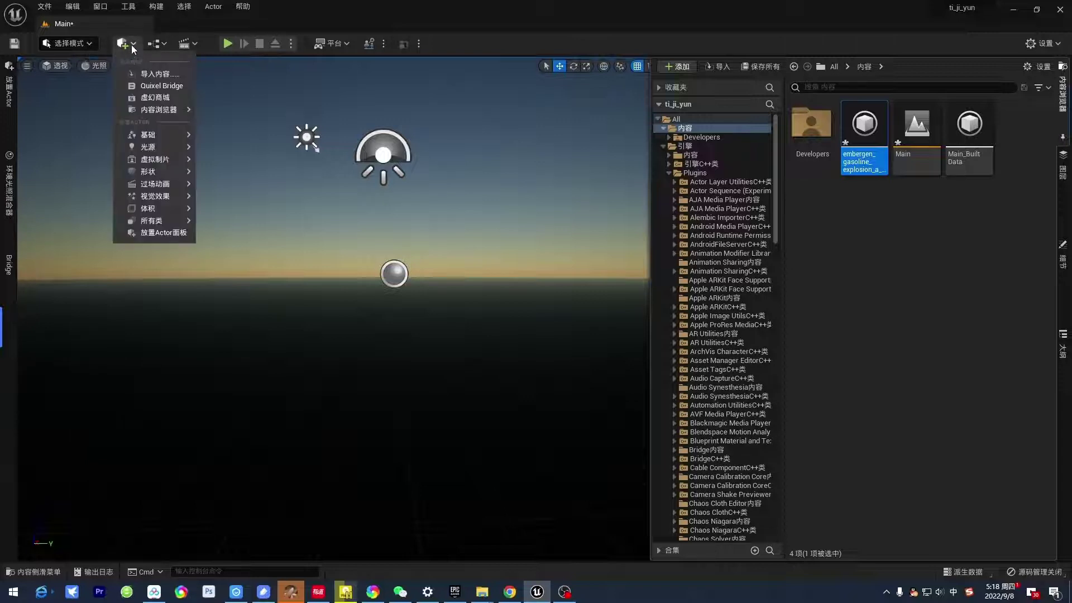
pyautogui.click(132, 44)
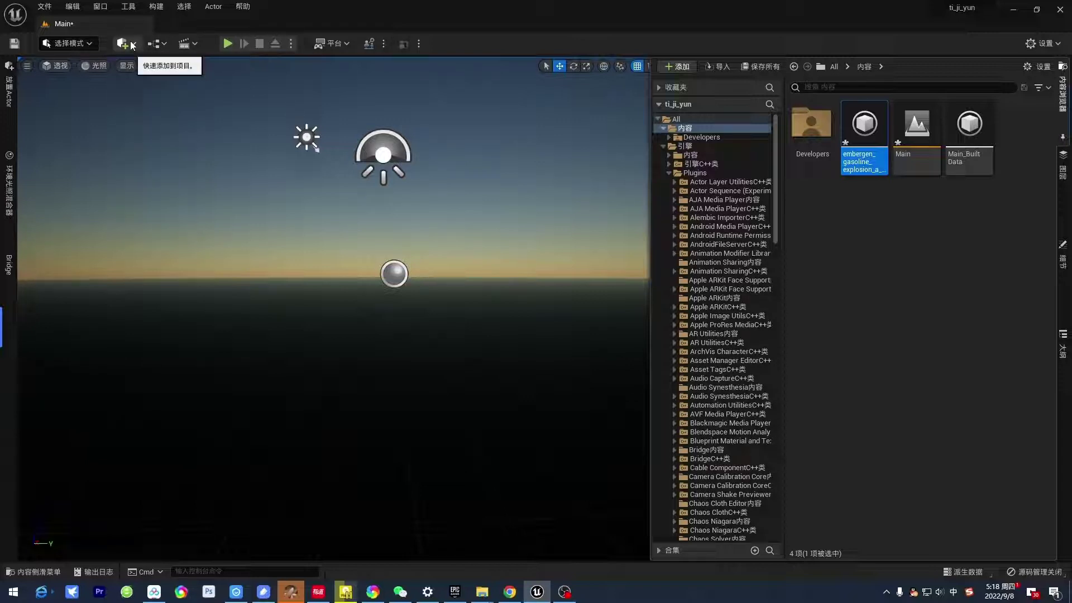
pyautogui.click(132, 45)
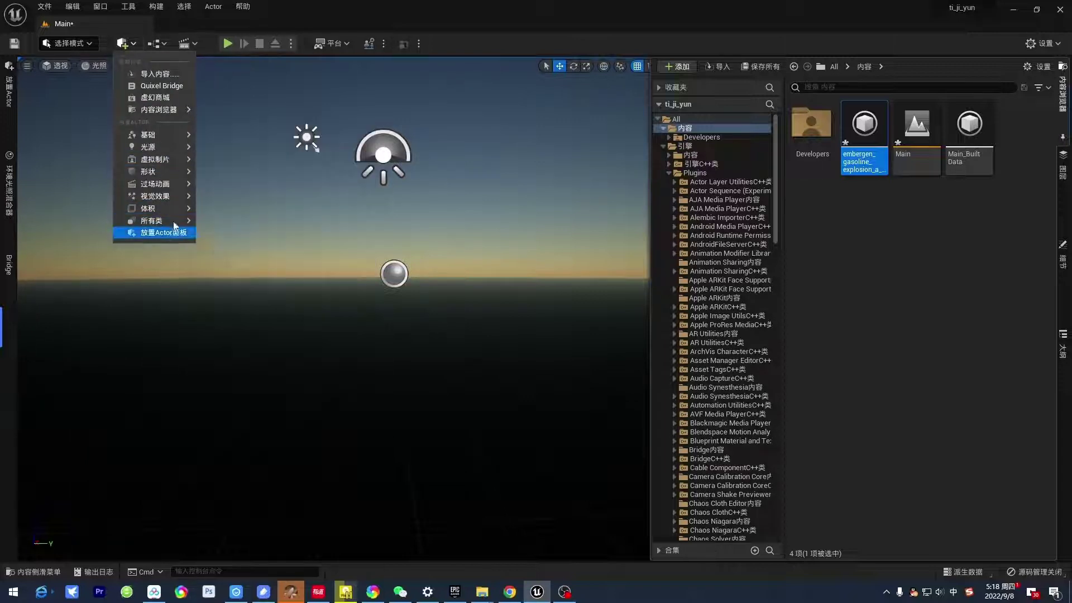
pyautogui.moveTo(175, 224)
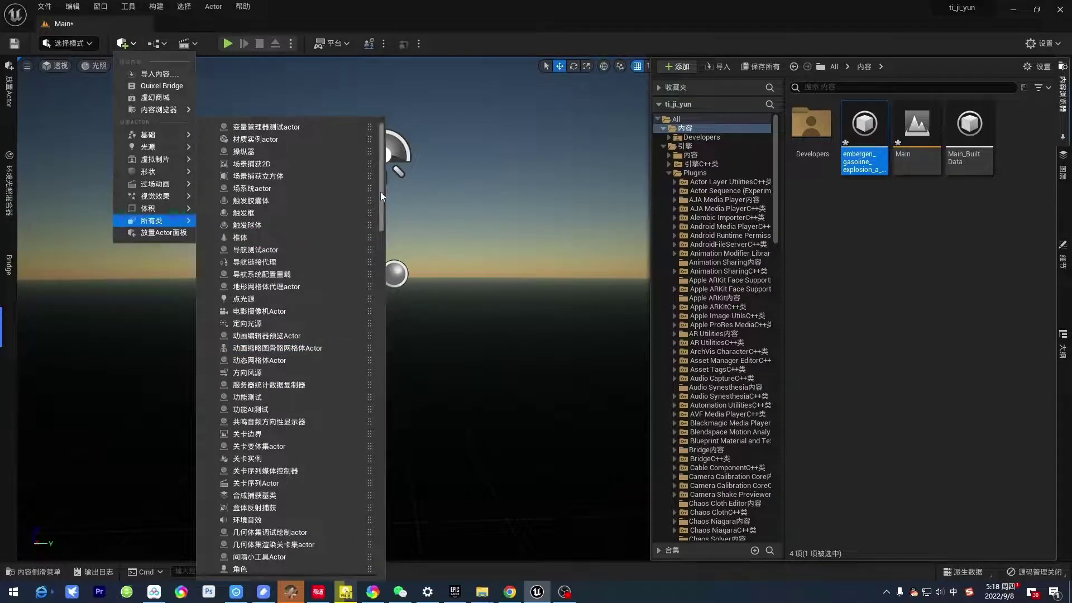
pyautogui.moveTo(381, 192); pyautogui.dragTo(377, 537)
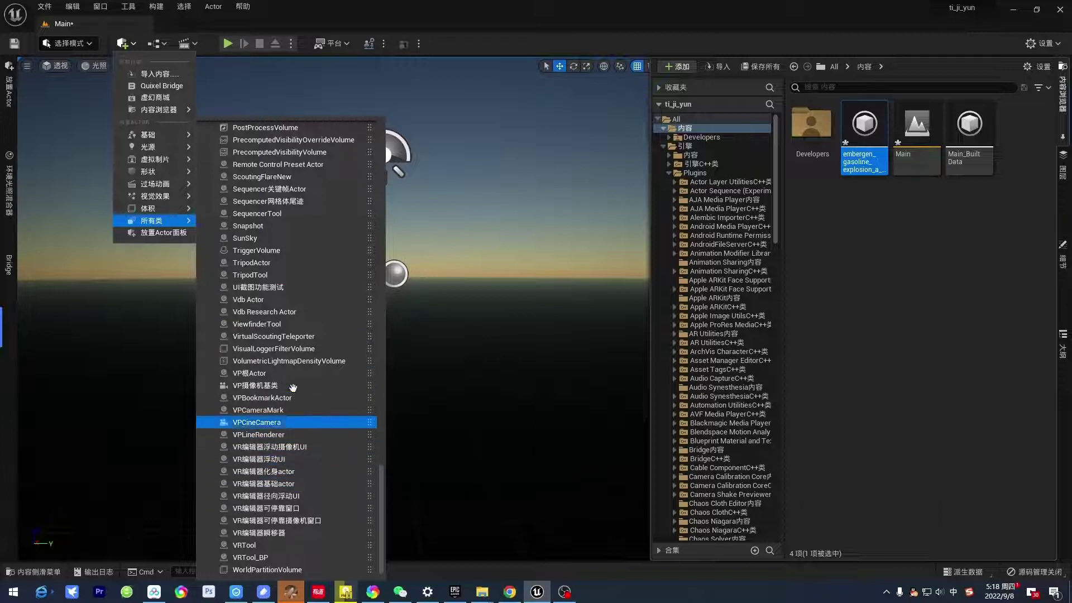
pyautogui.click(301, 312)
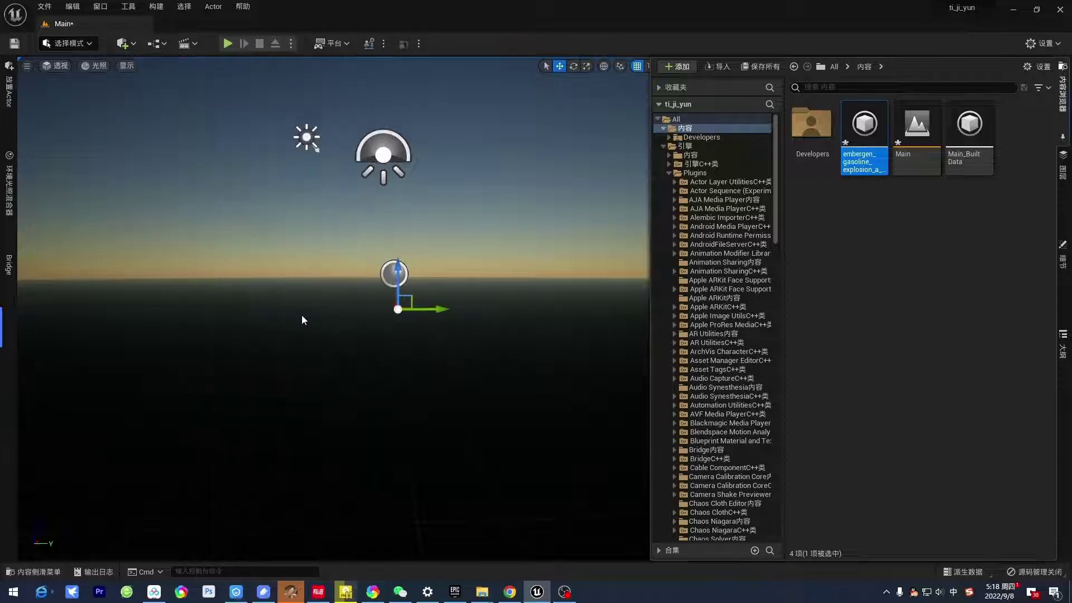
pyautogui.click(428, 320)
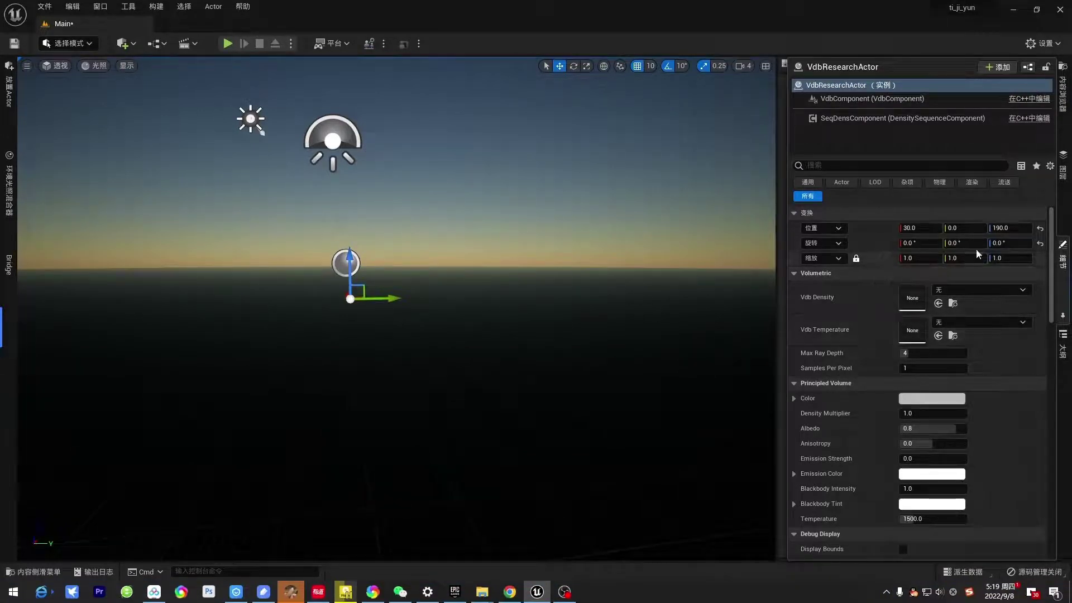
pyautogui.click(1040, 228)
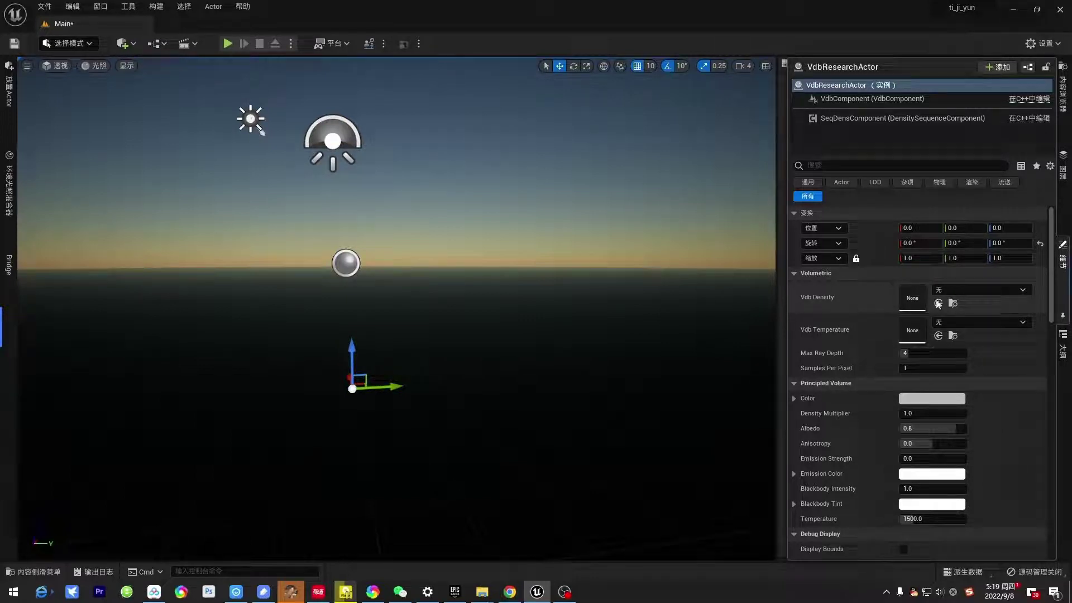
# - Assign the gasoline explosion density sequence to the actor's Vdb Density and the temperature sequence to its Vdb Temperature
pyautogui.click(989, 290)
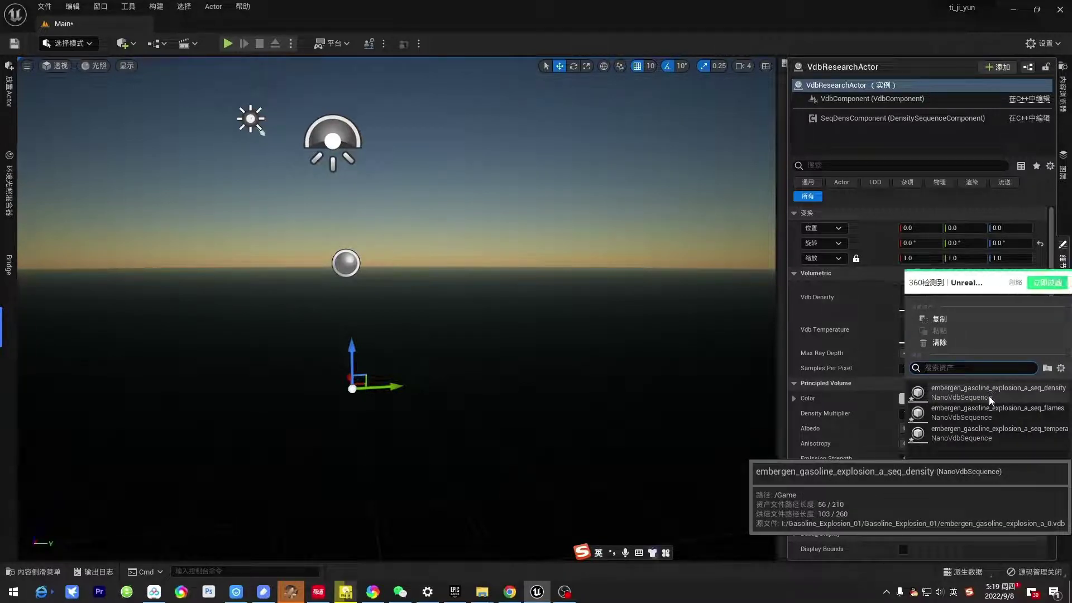
pyautogui.click(1029, 392)
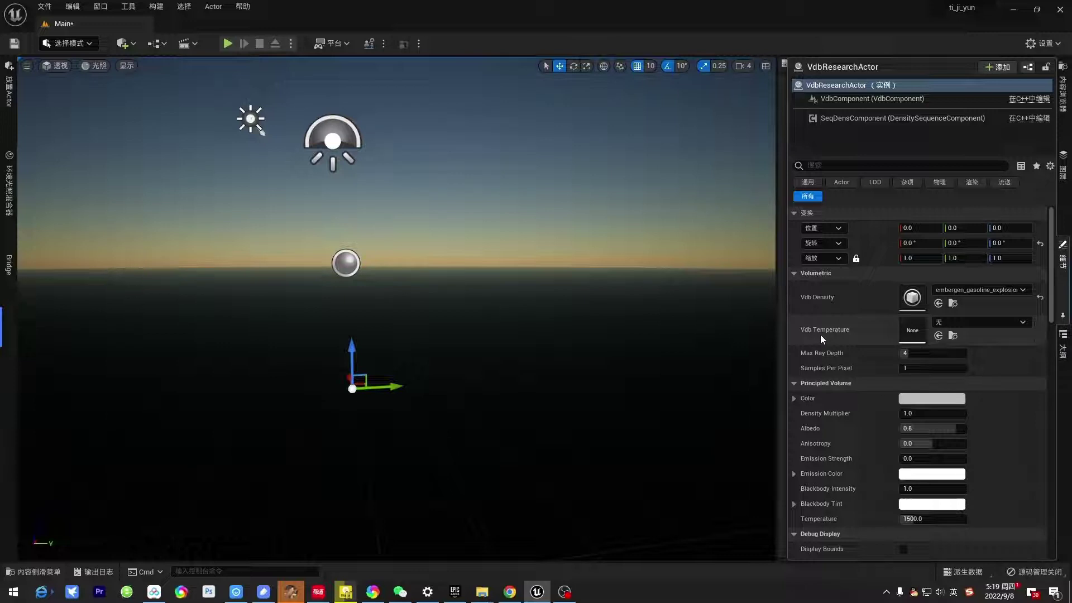
pyautogui.click(997, 322)
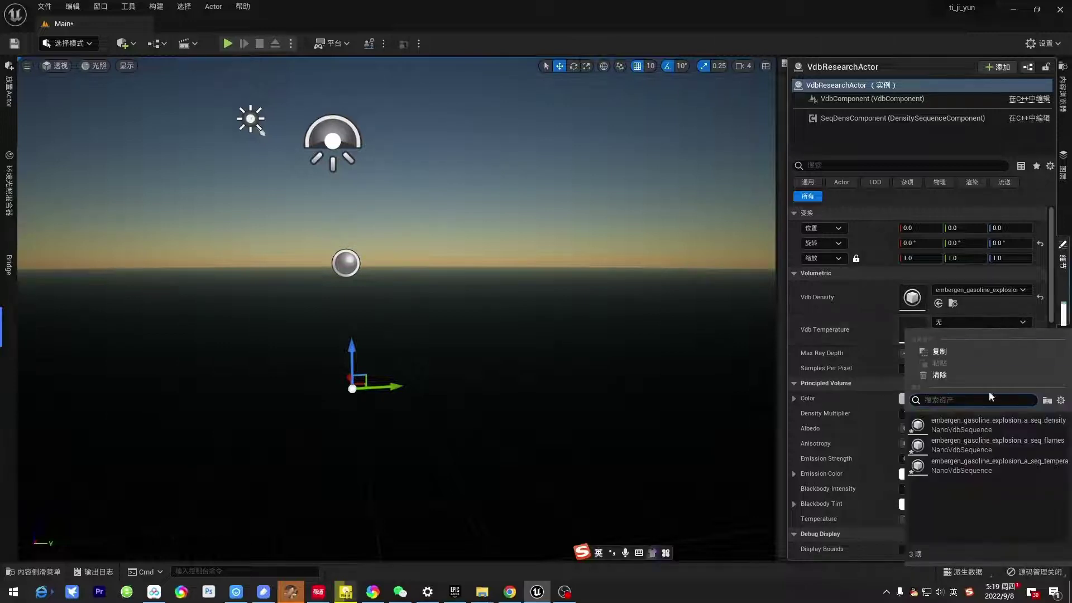
pyautogui.click(999, 464)
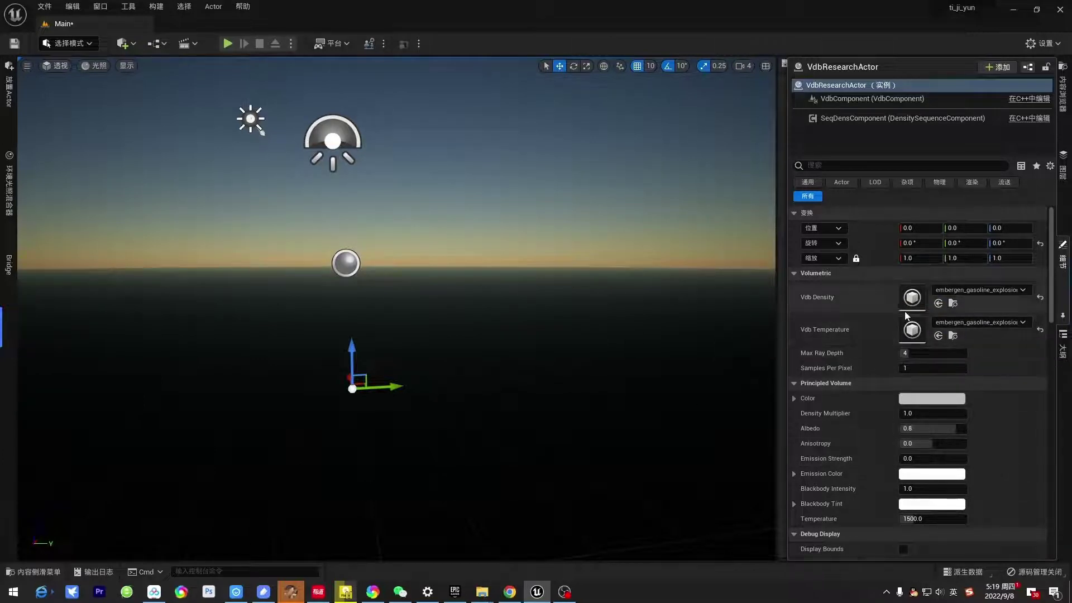
# - Add a level sequence to the level and save it as baozha in the project's content folder
pyautogui.click(187, 43)
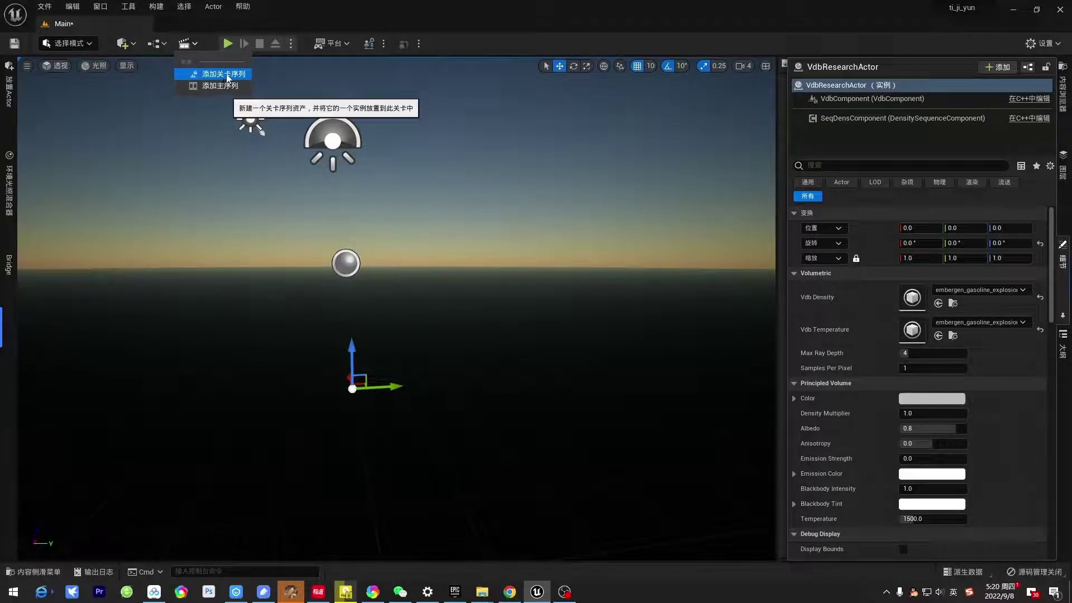
pyautogui.click(223, 74)
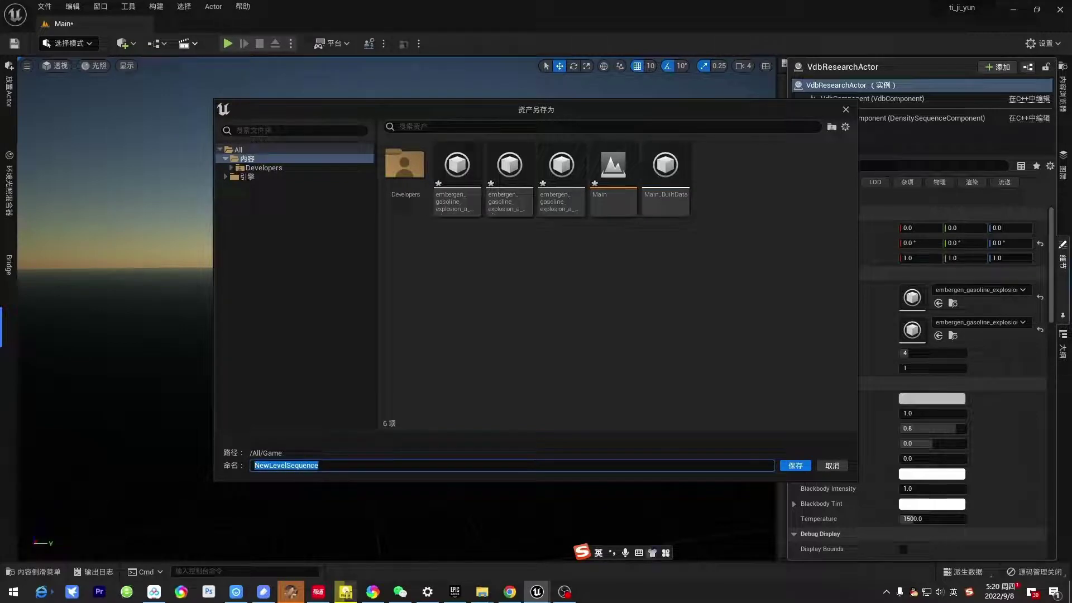
pyautogui.write('baozha')
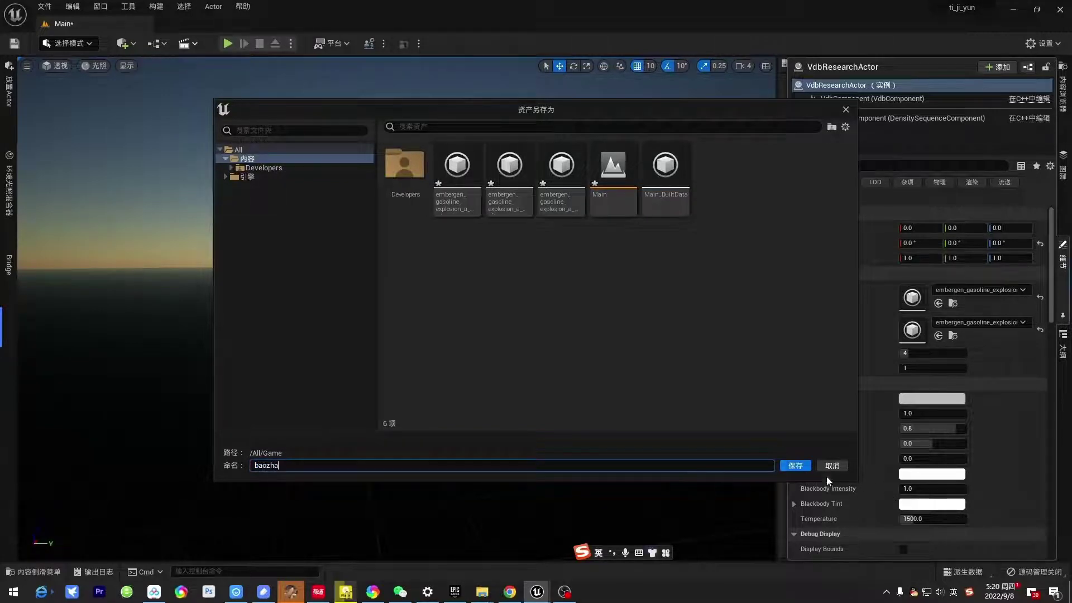
pyautogui.click(796, 466)
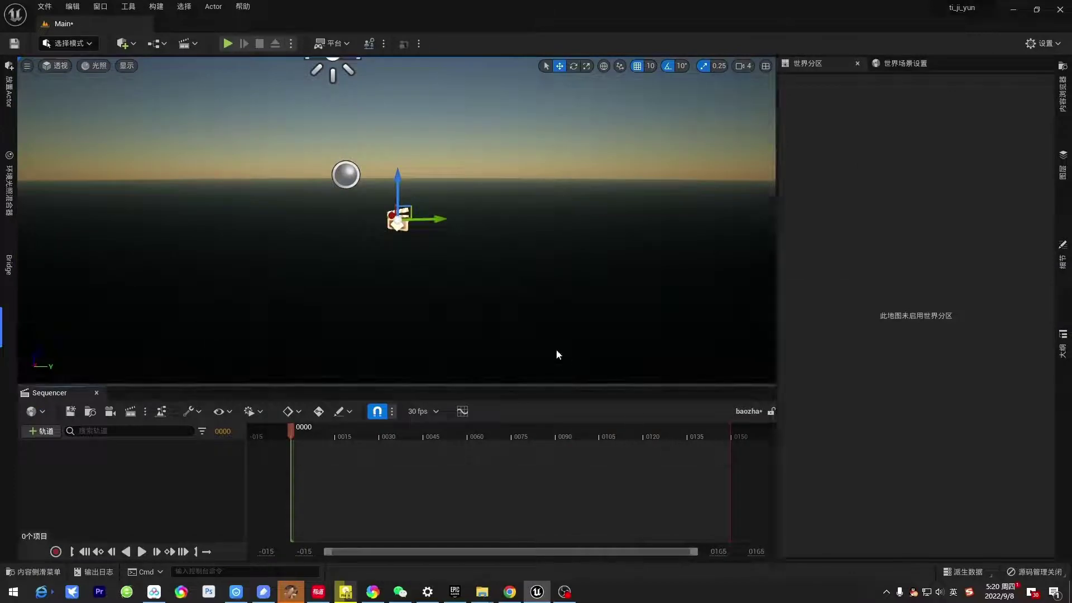
# - Add the VdbResearchActor from the level's actor list to the baozha sequence
pyautogui.click(1063, 92)
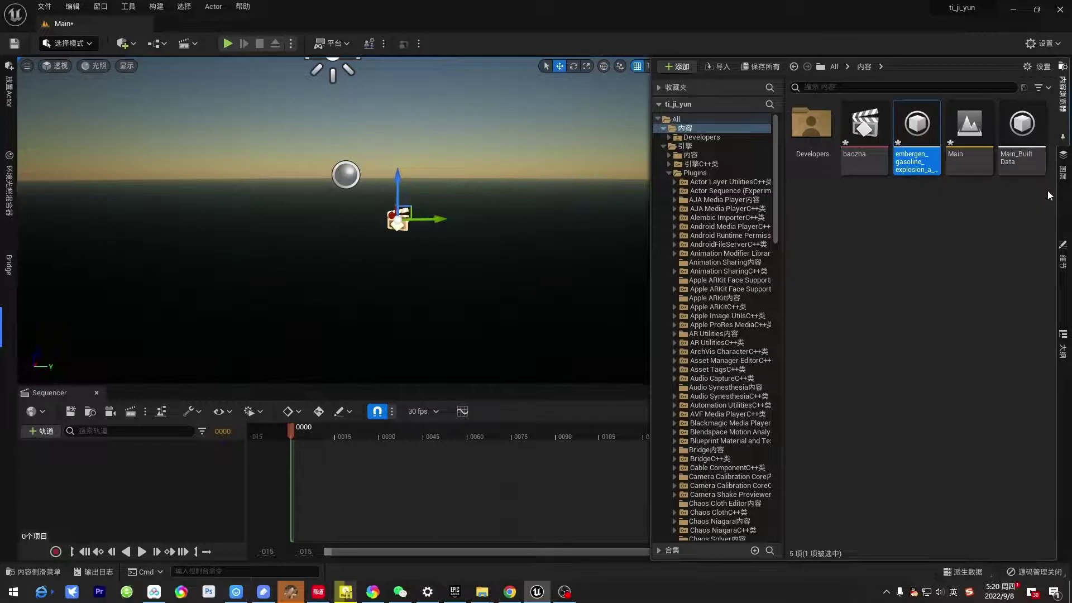
pyautogui.click(1063, 346)
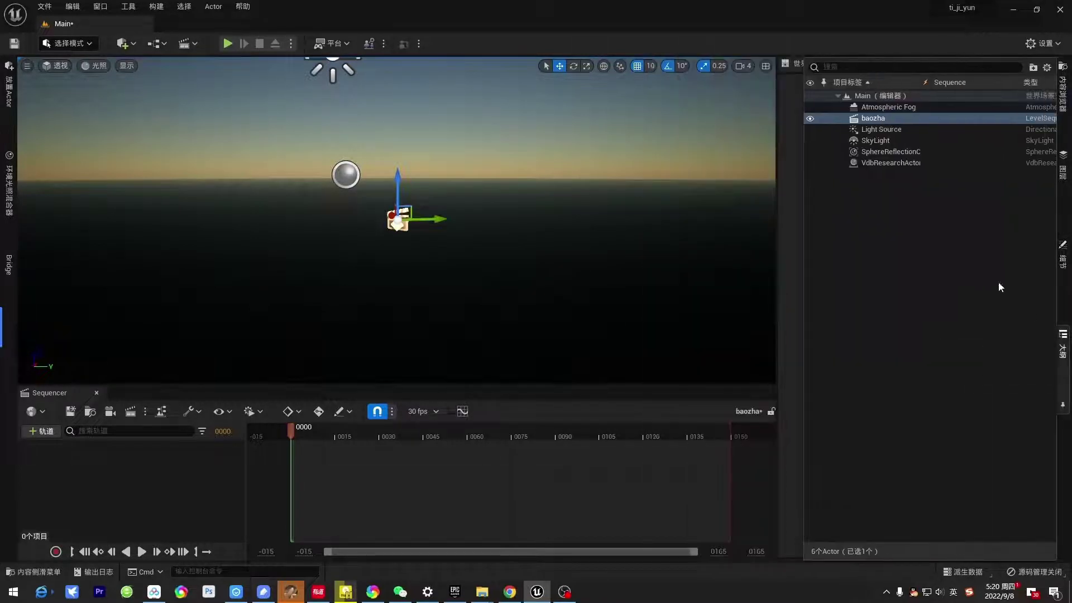
pyautogui.click(899, 162)
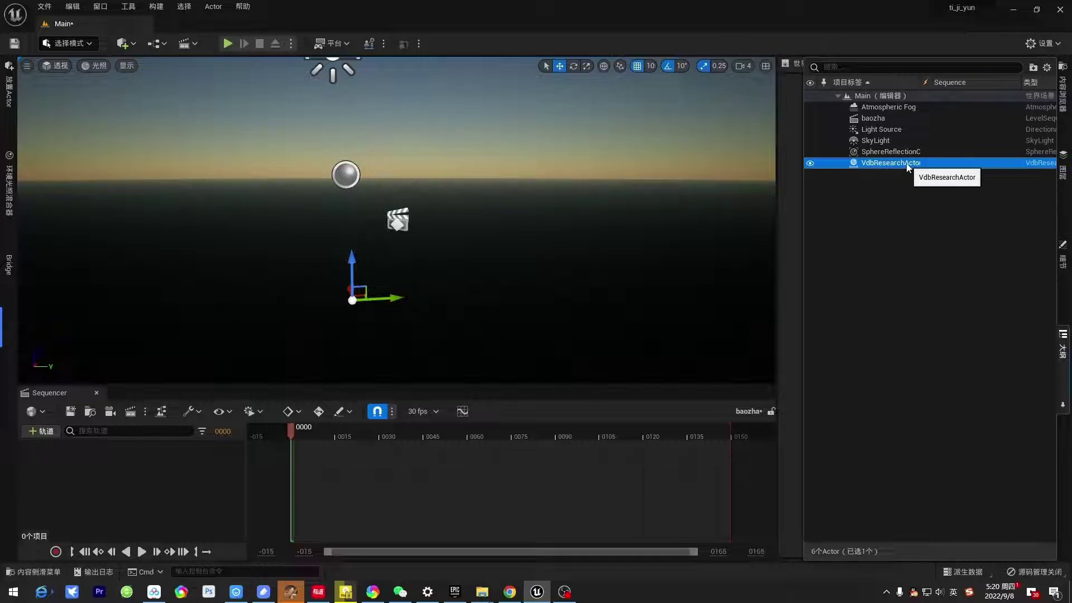
pyautogui.moveTo(907, 168); pyautogui.dragTo(59, 458)
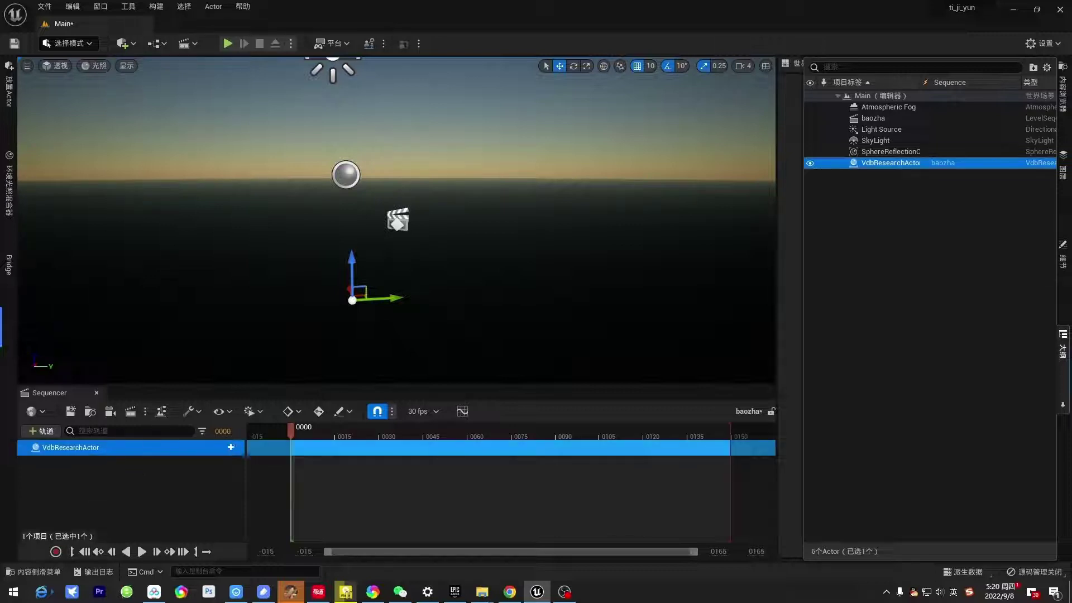
pyautogui.click(196, 46)
pyautogui.click(289, 28)
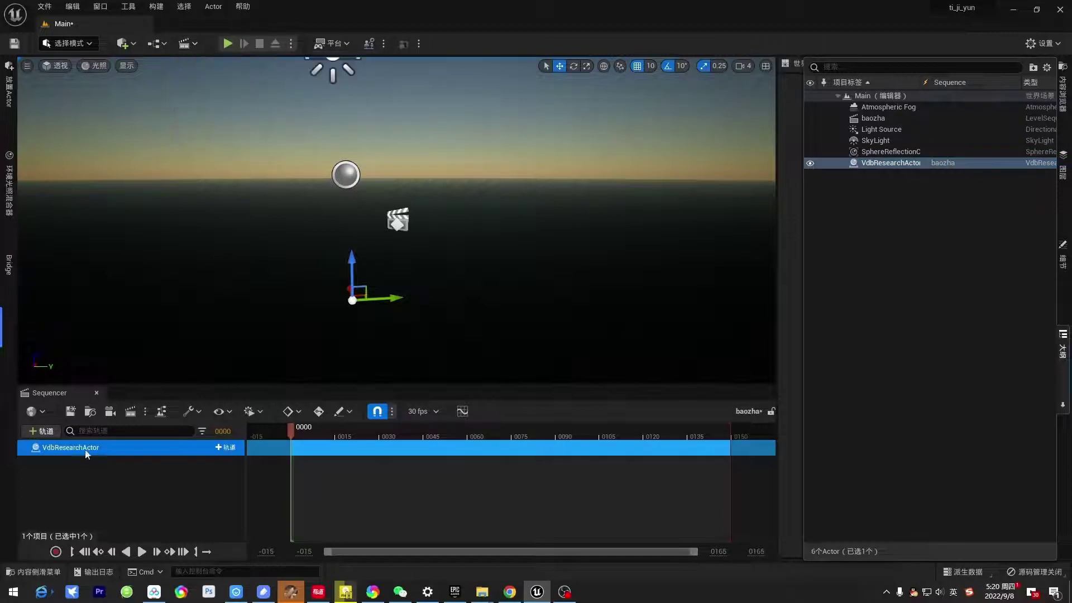
# - Add the actor's DensitySequenceComponent to the sequence and give it a Vdb Sequence track
pyautogui.click(225, 448)
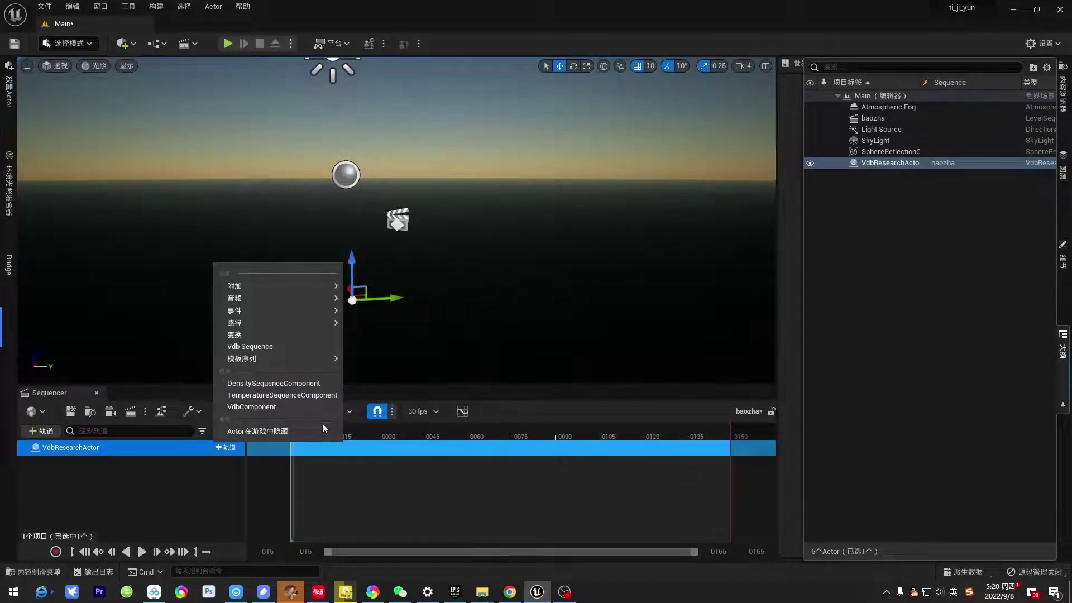
pyautogui.click(323, 383)
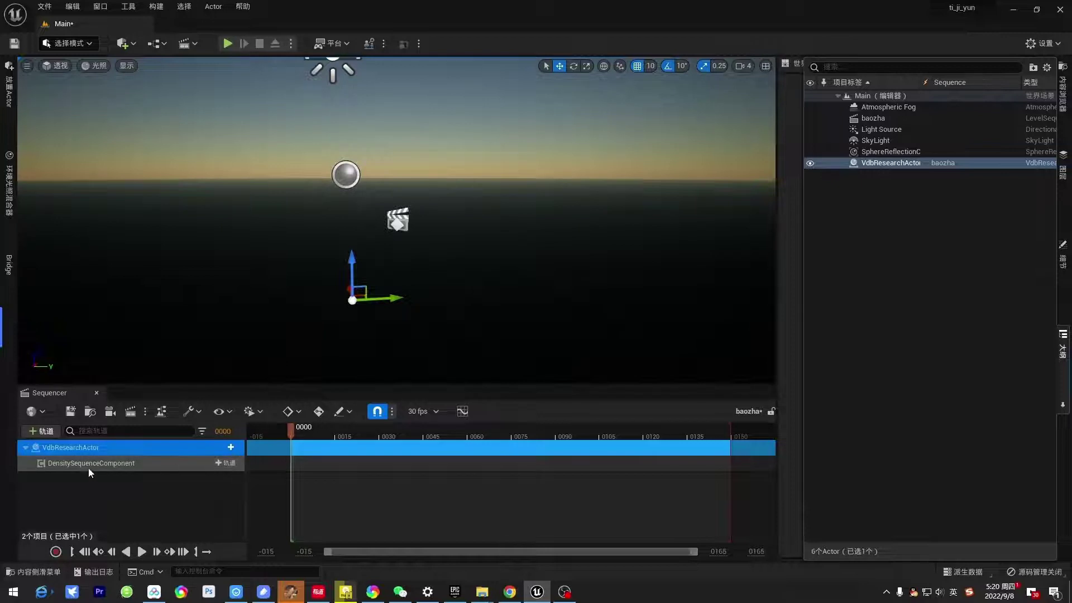
pyautogui.click(102, 466)
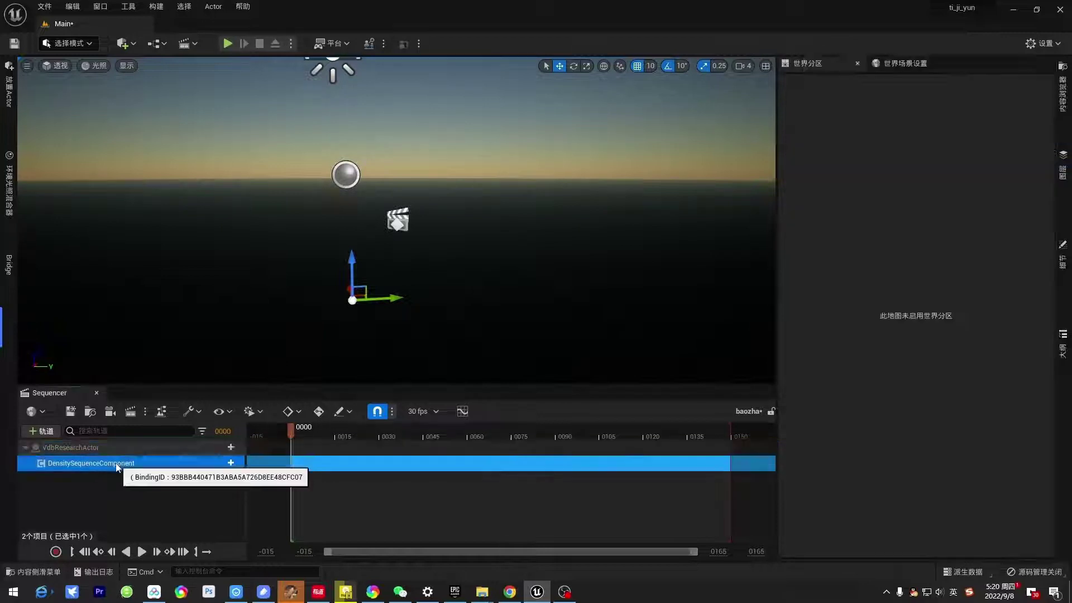
pyautogui.click(223, 464)
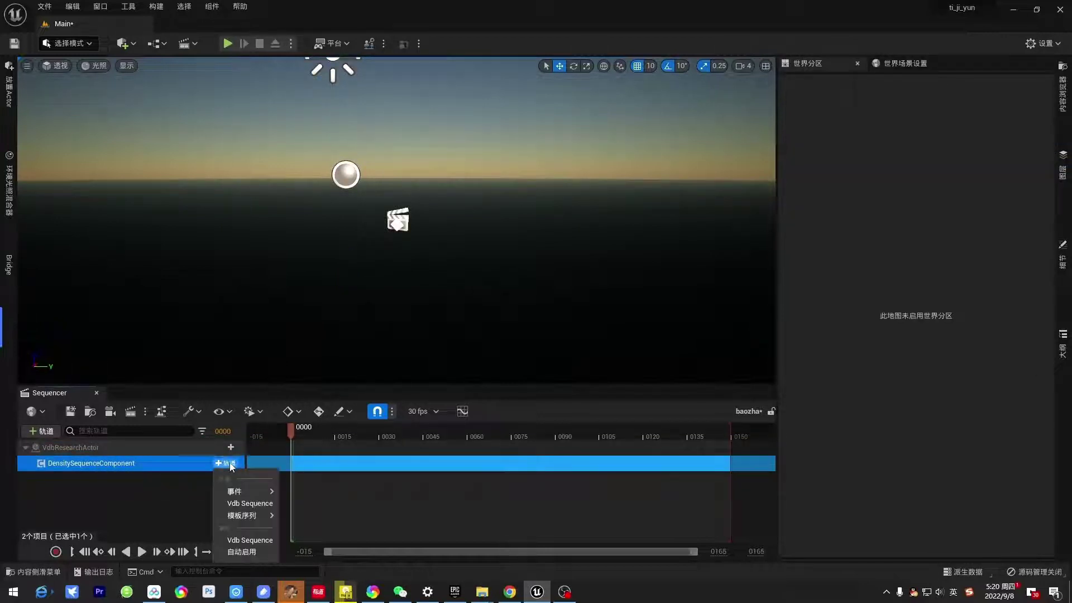
pyautogui.click(249, 504)
# - Scrub to frame 60, switch the viewport to path tracing, and move the playhead back to frame 49
pyautogui.moveTo(290, 433); pyautogui.dragTo(468, 467)
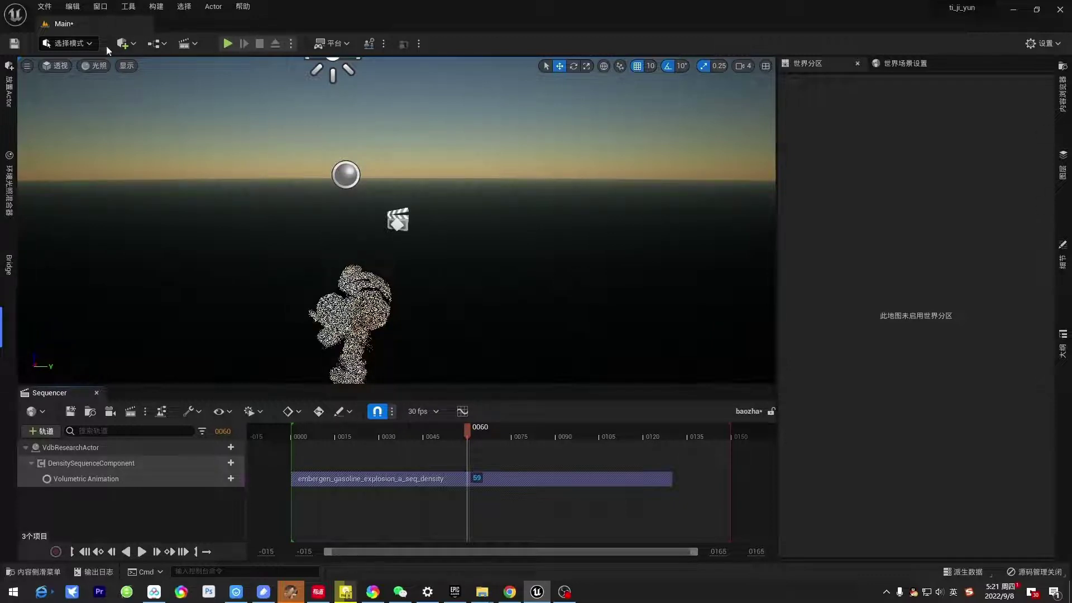
pyautogui.click(94, 67)
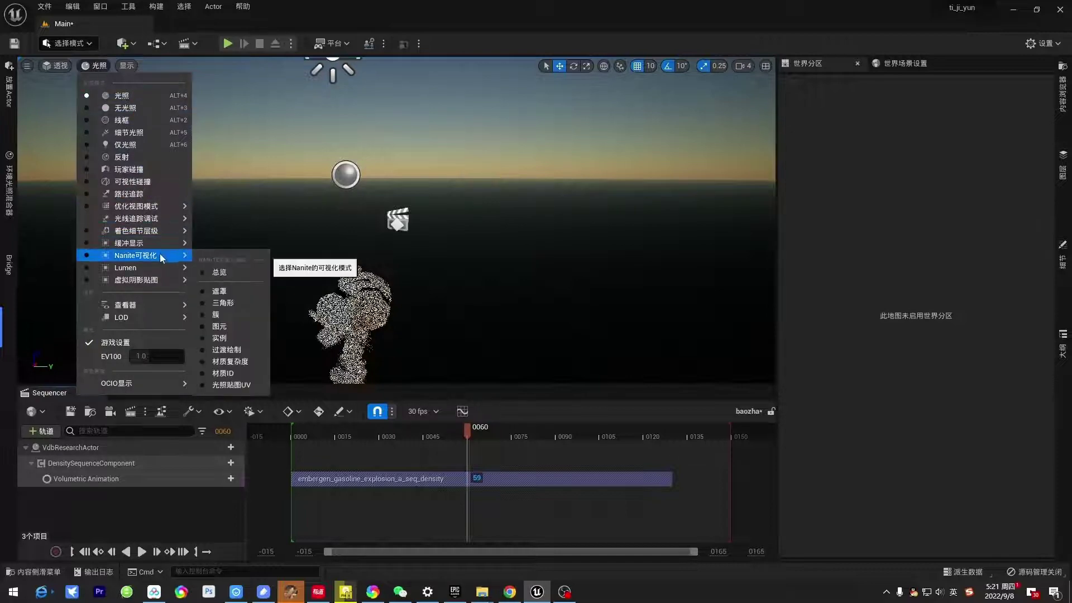
pyautogui.click(165, 198)
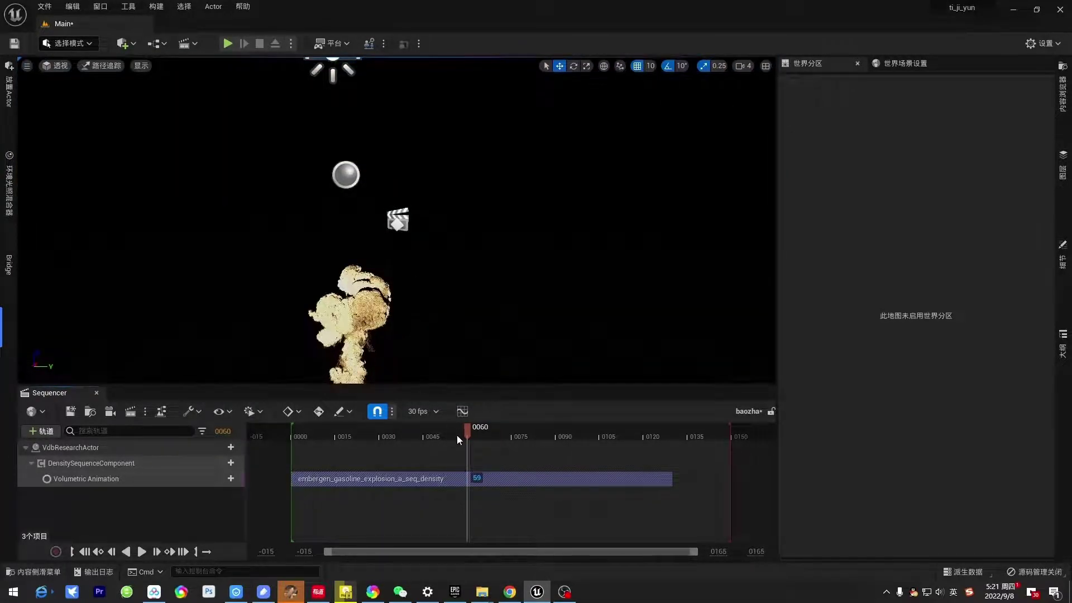
pyautogui.moveTo(468, 430); pyautogui.dragTo(435, 433)
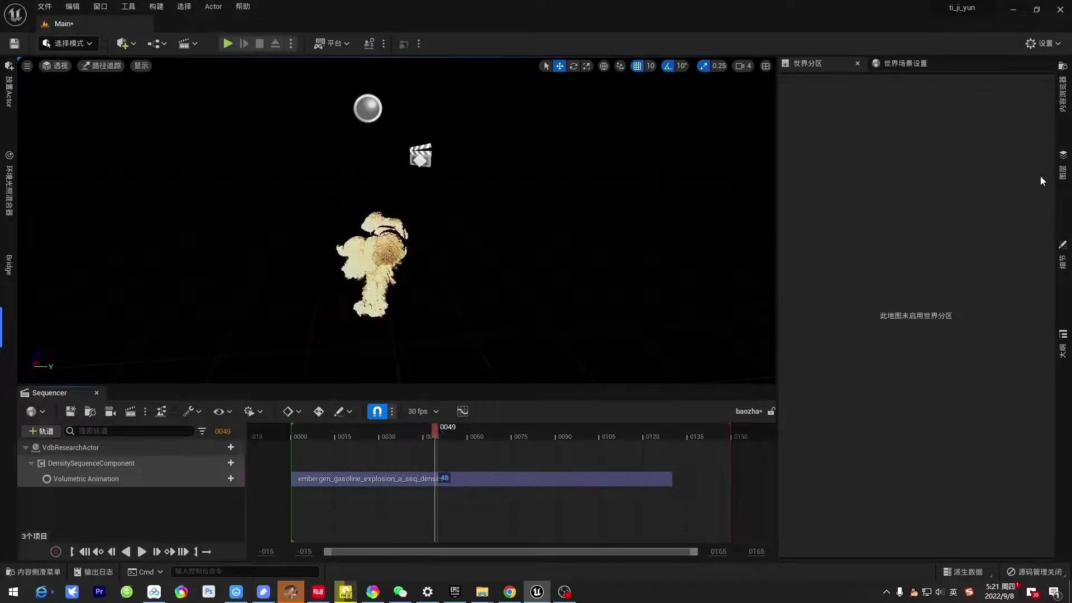
# - Set the Light Source's Y location to -195 and its Y rotation to about 190.8°
pyautogui.click(1062, 106)
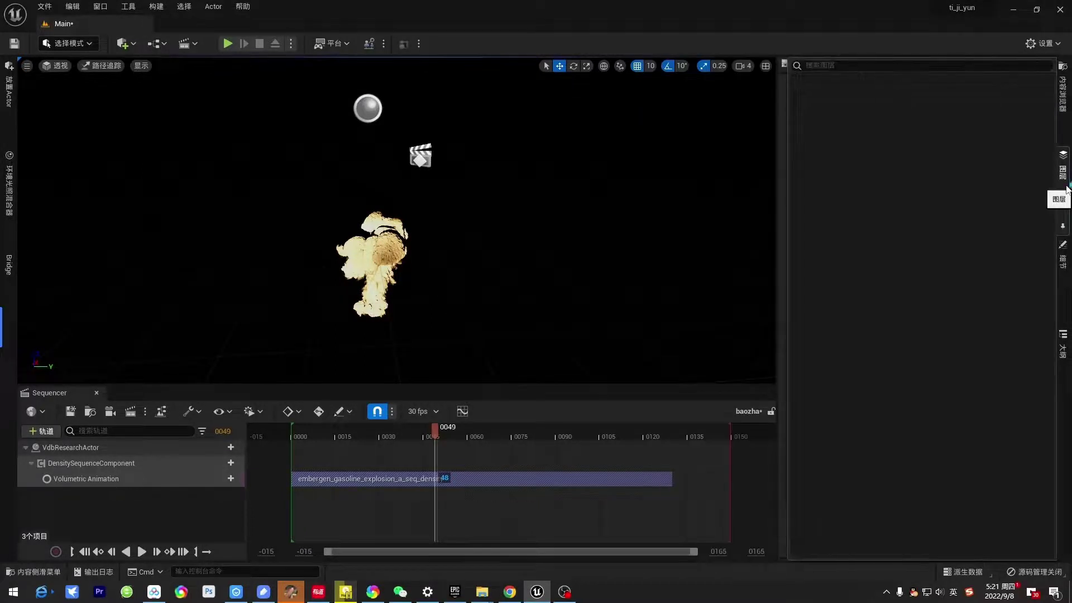
pyautogui.click(1064, 351)
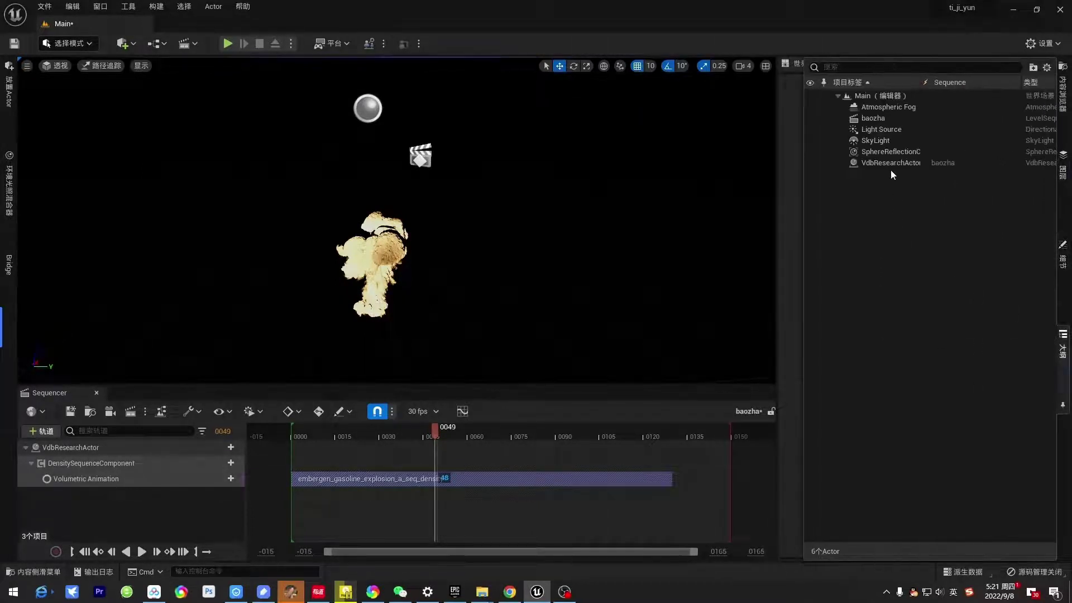
pyautogui.click(907, 130)
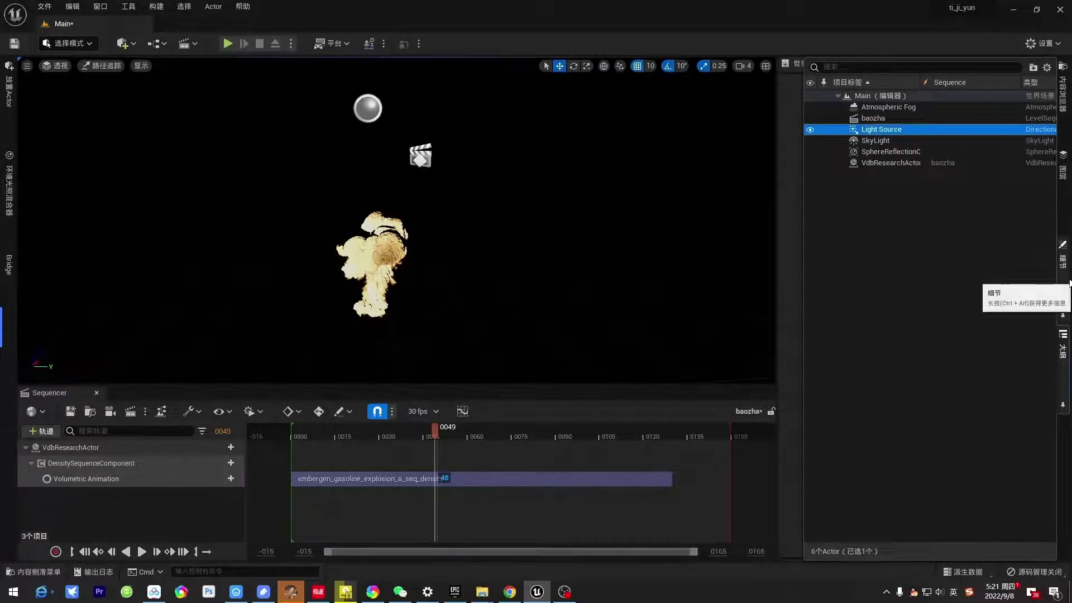
pyautogui.click(1063, 334)
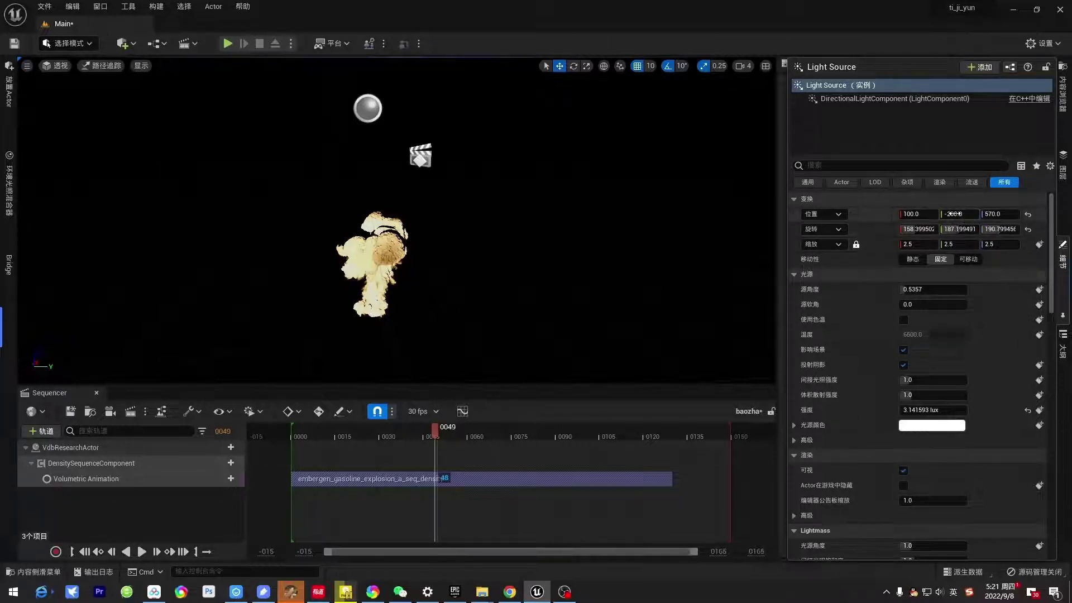
pyautogui.moveTo(960, 214)
pyautogui.mouseDown()
pyautogui.moveTo(975, 229)
pyautogui.moveTo(958, 229)
pyautogui.moveTo(1025, 229)
pyautogui.moveTo(948, 229)
pyautogui.mouseUp()
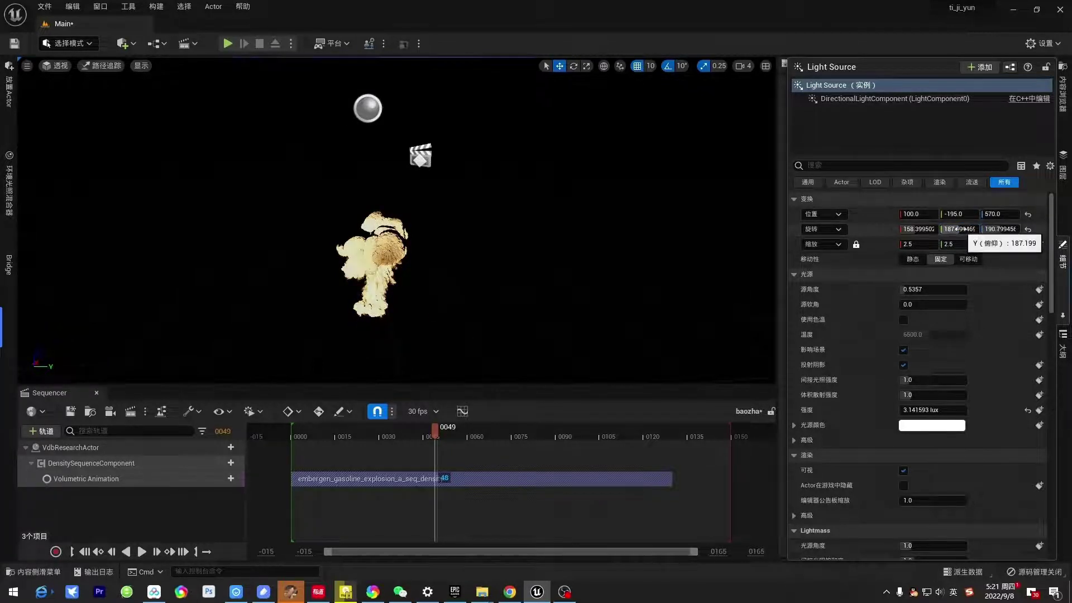
pyautogui.moveTo(959, 229)
pyautogui.mouseDown()
pyautogui.moveTo(944, 229)
pyautogui.moveTo(962, 229)
pyautogui.mouseUp()
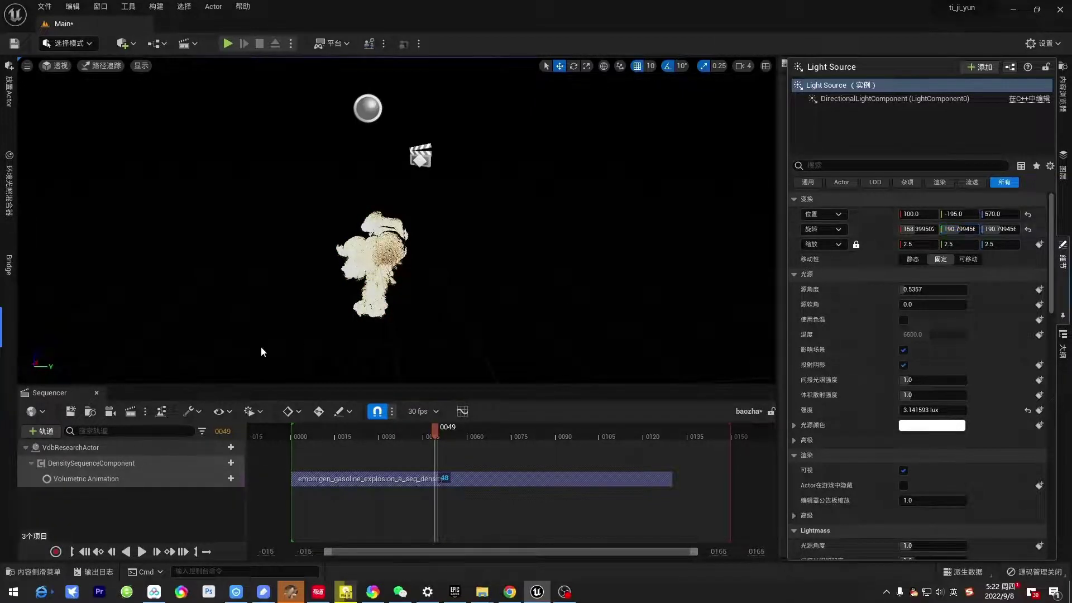
# - Add the VdbResearchActor's TemperatureSequenceComponent to the baozha sequence
pyautogui.scroll(4, 491, 215)
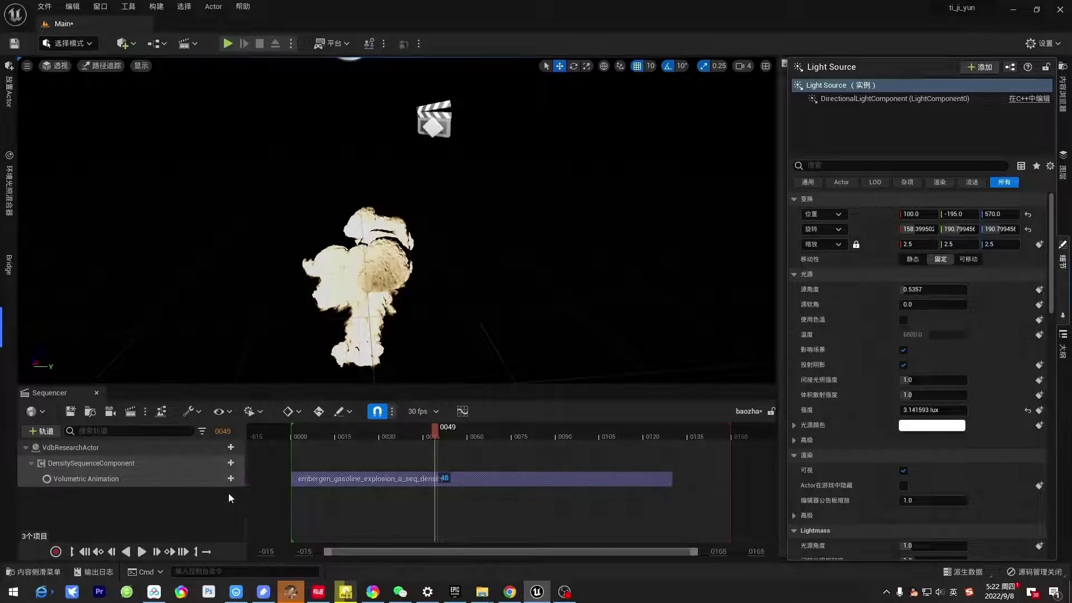
pyautogui.click(233, 446)
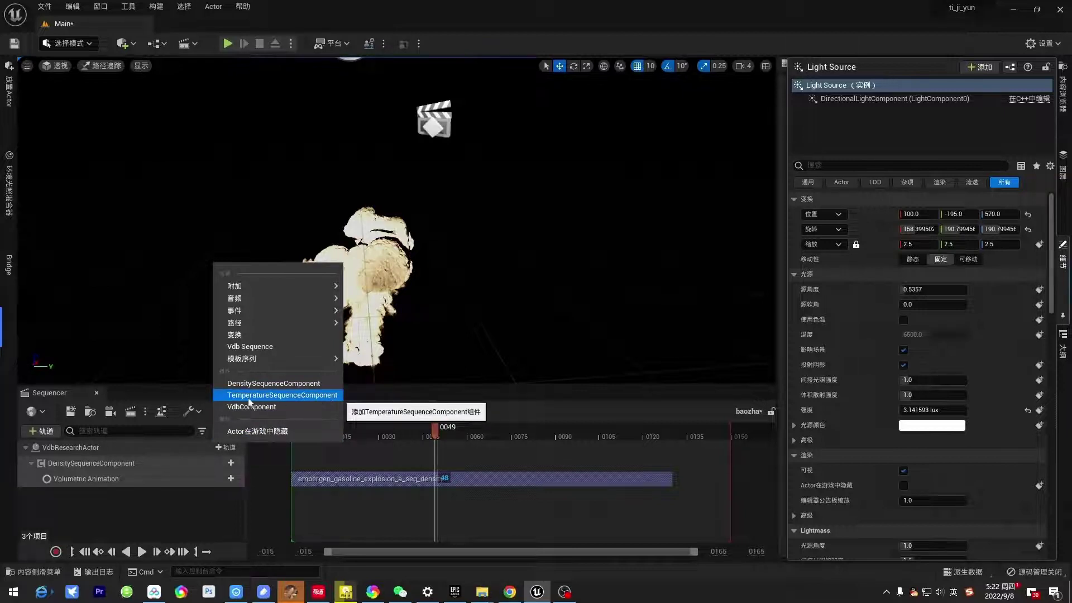
pyautogui.click(298, 398)
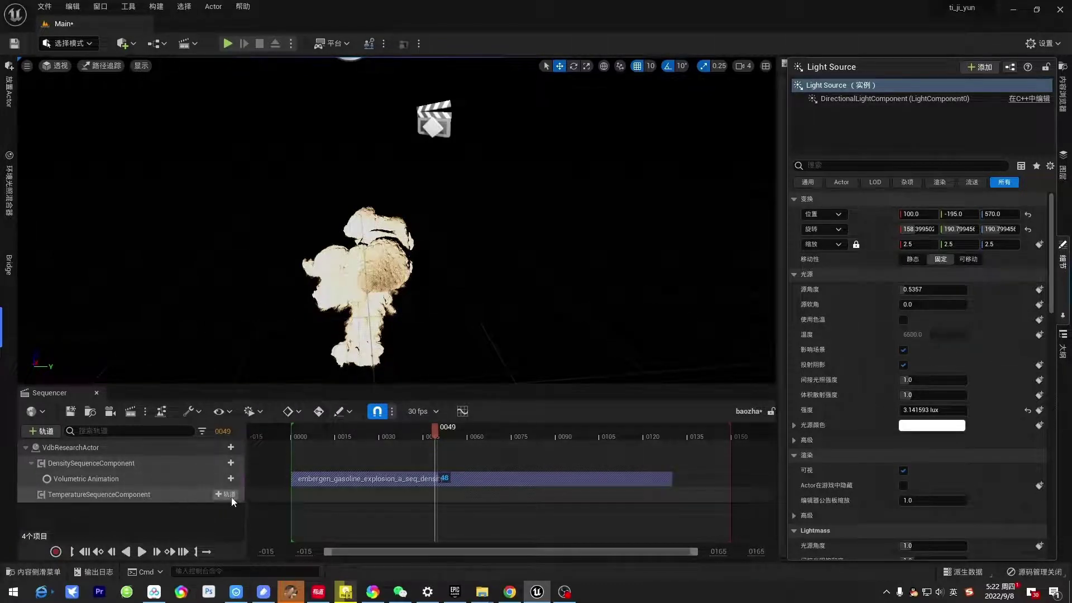
pyautogui.click(229, 494)
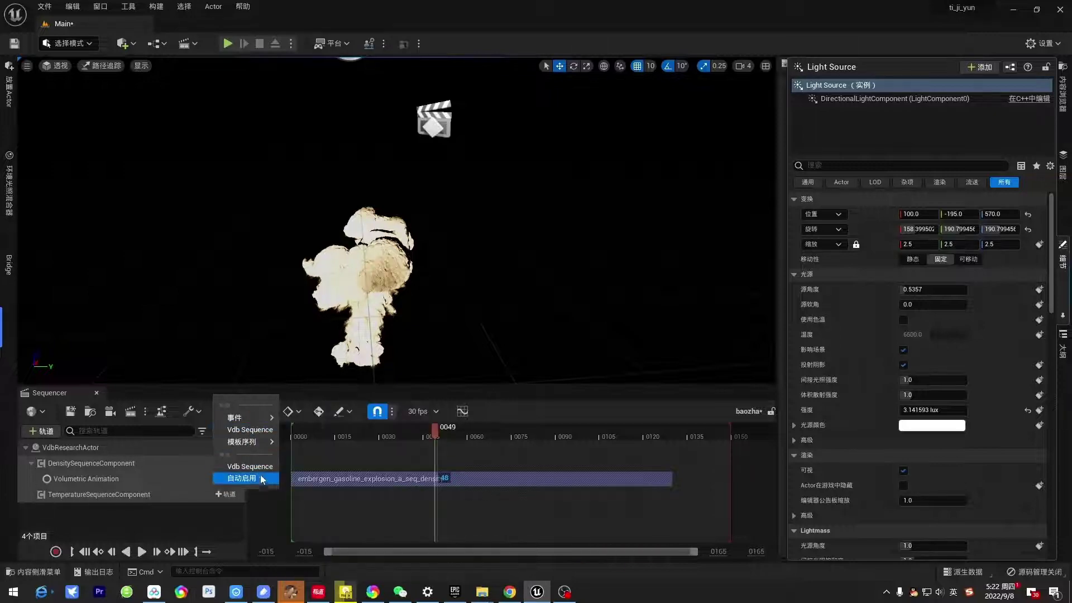
pyautogui.click(263, 432)
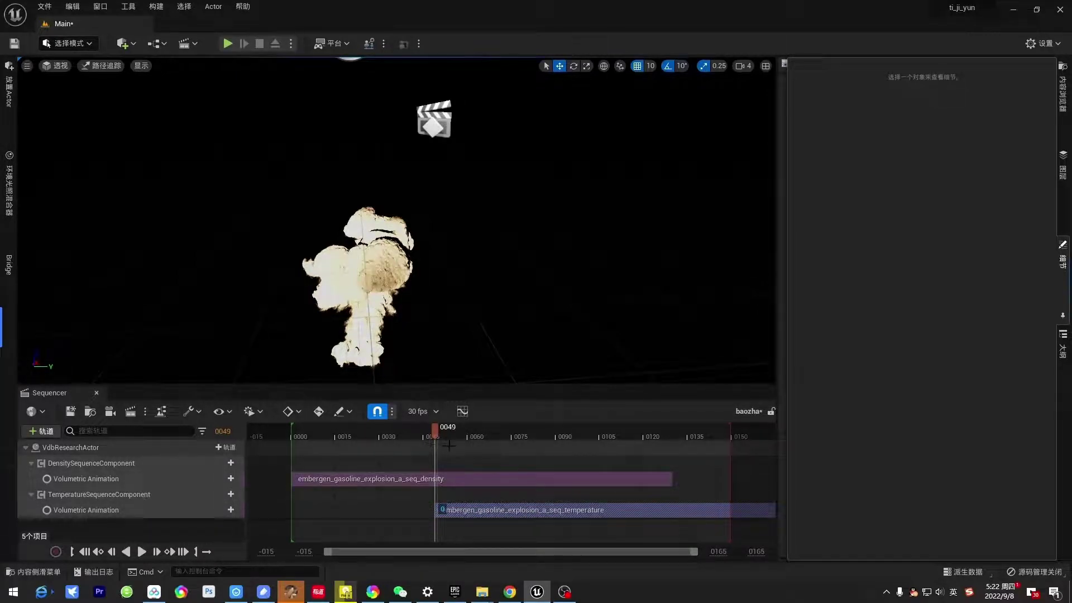
pyautogui.hotkey('ctrl', 'z')
# - Add a Vdb Sequence track to the TemperatureSequenceComponent starting at frame 0, and scrub to frame 59
pyautogui.moveTo(434, 433); pyautogui.dragTo(291, 432)
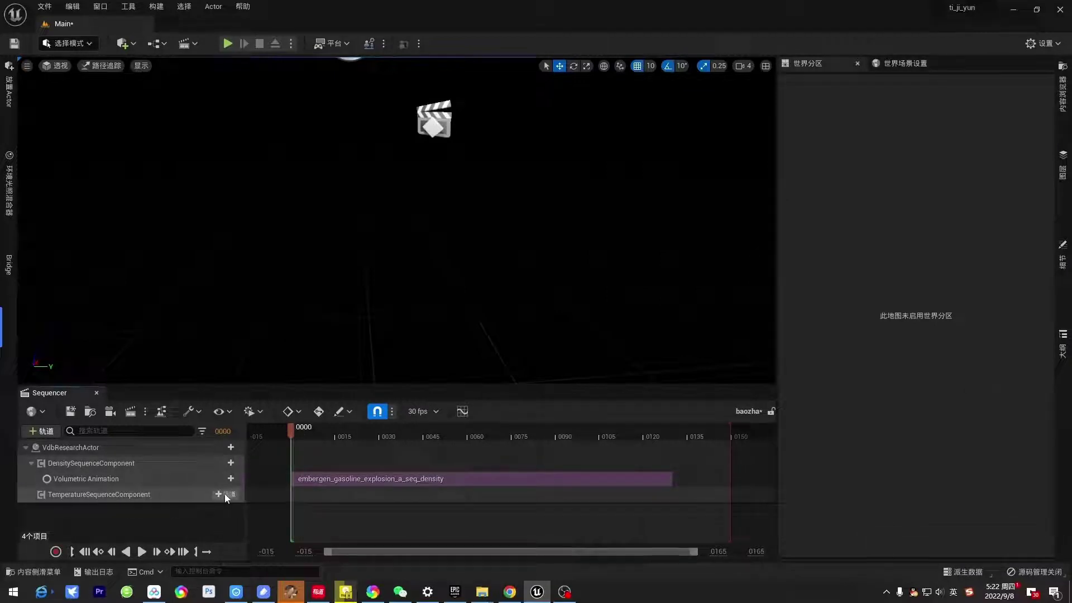
pyautogui.click(225, 493)
pyautogui.click(251, 465)
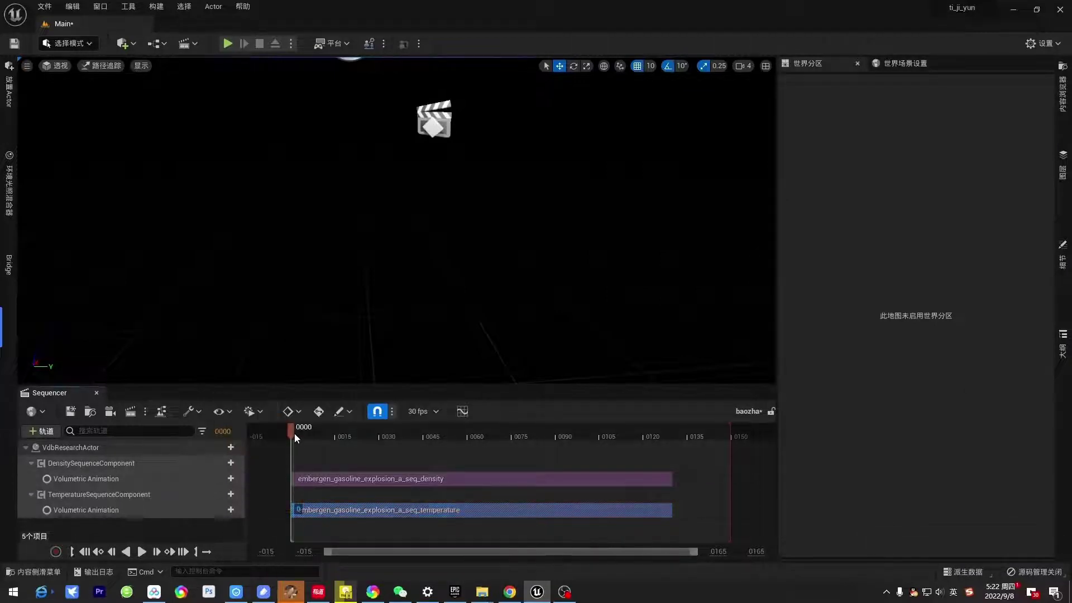
pyautogui.moveTo(294, 433); pyautogui.dragTo(467, 435)
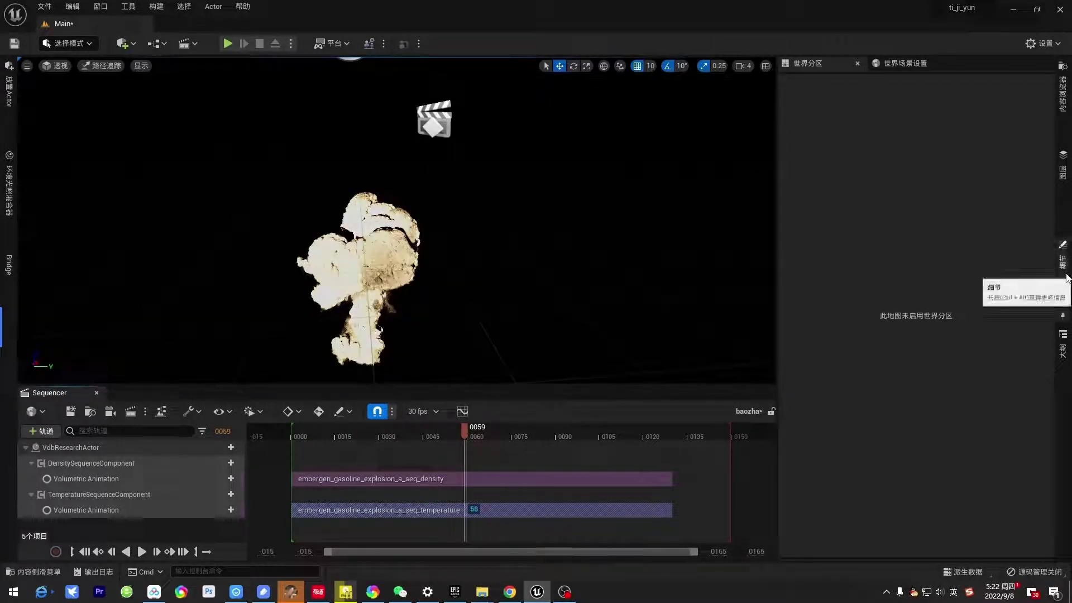
# - Set the Light Source's location to X 143, Y -135, Z 565 and its Y rotation to about 306°
pyautogui.click(1065, 346)
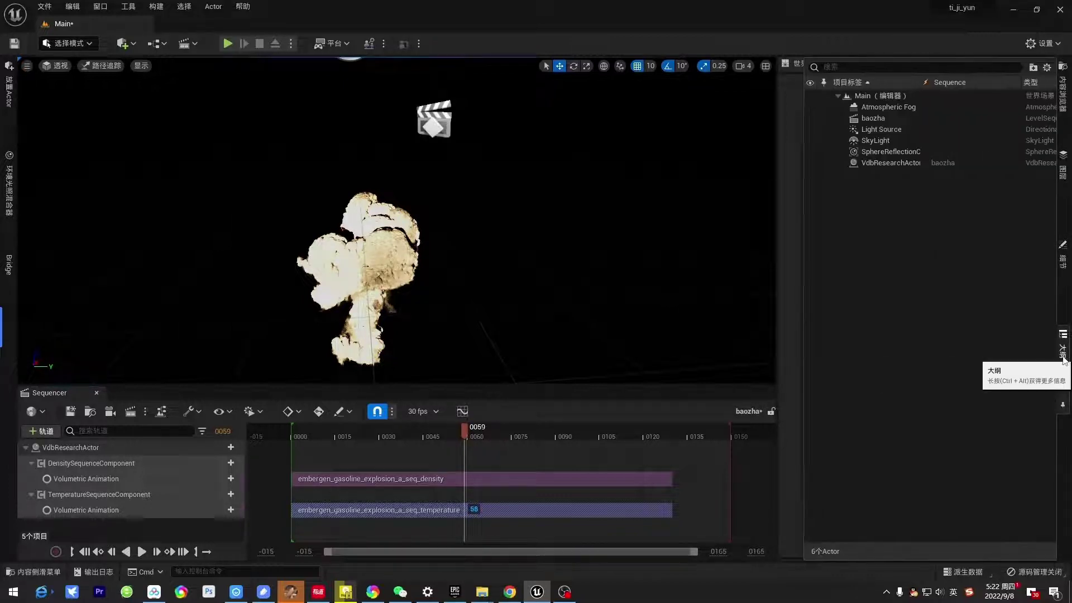
pyautogui.click(885, 130)
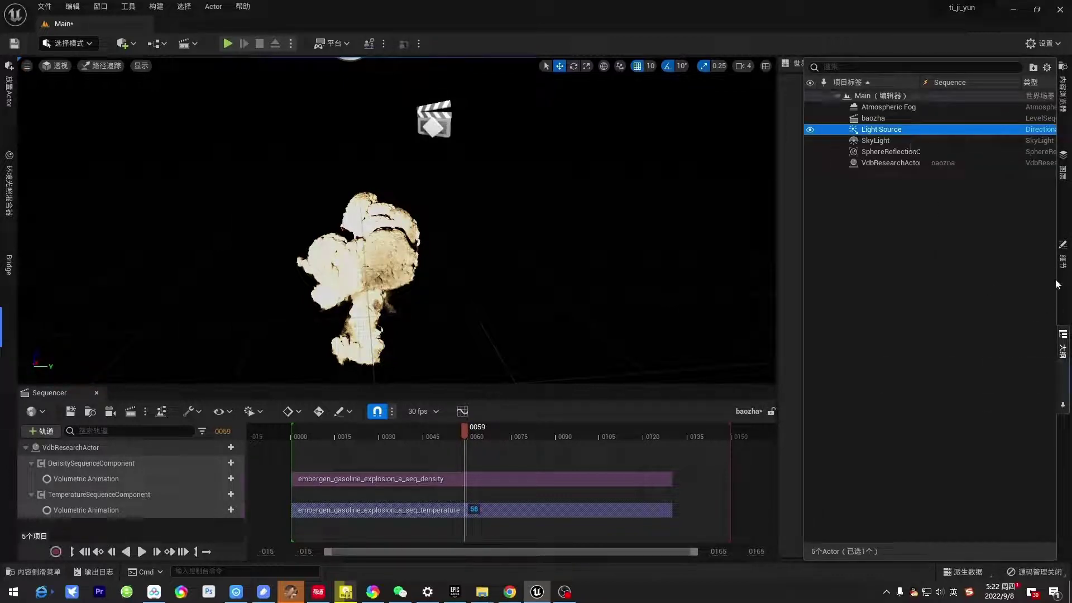
pyautogui.click(1063, 255)
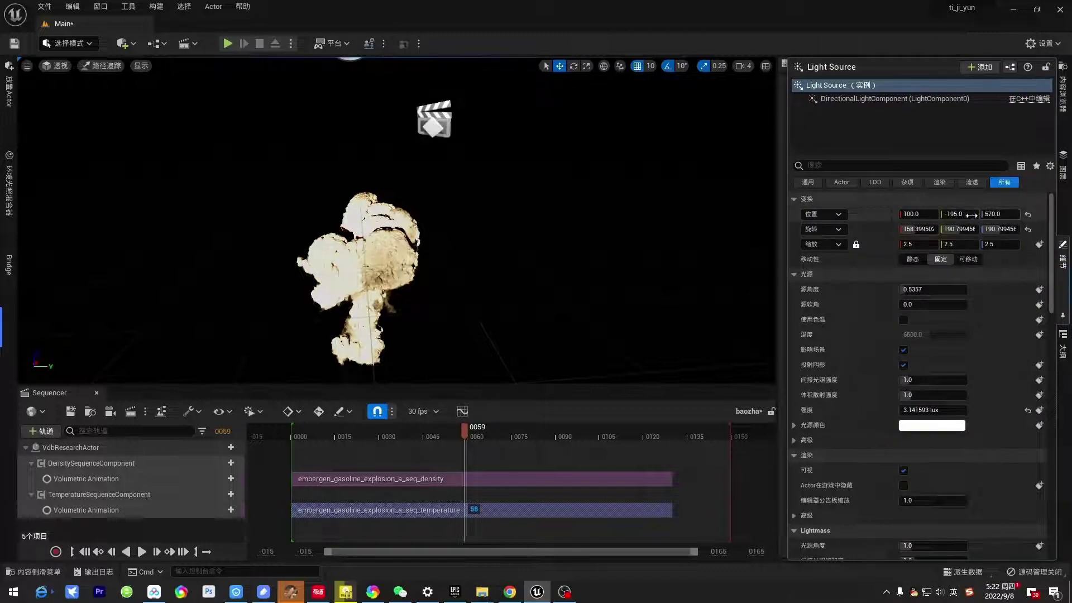
pyautogui.moveTo(955, 214)
pyautogui.mouseDown()
pyautogui.moveTo(982, 214)
pyautogui.moveTo(928, 214)
pyautogui.moveTo(944, 214)
pyautogui.mouseUp()
pyautogui.moveTo(1011, 217); pyautogui.dragTo(990, 229)
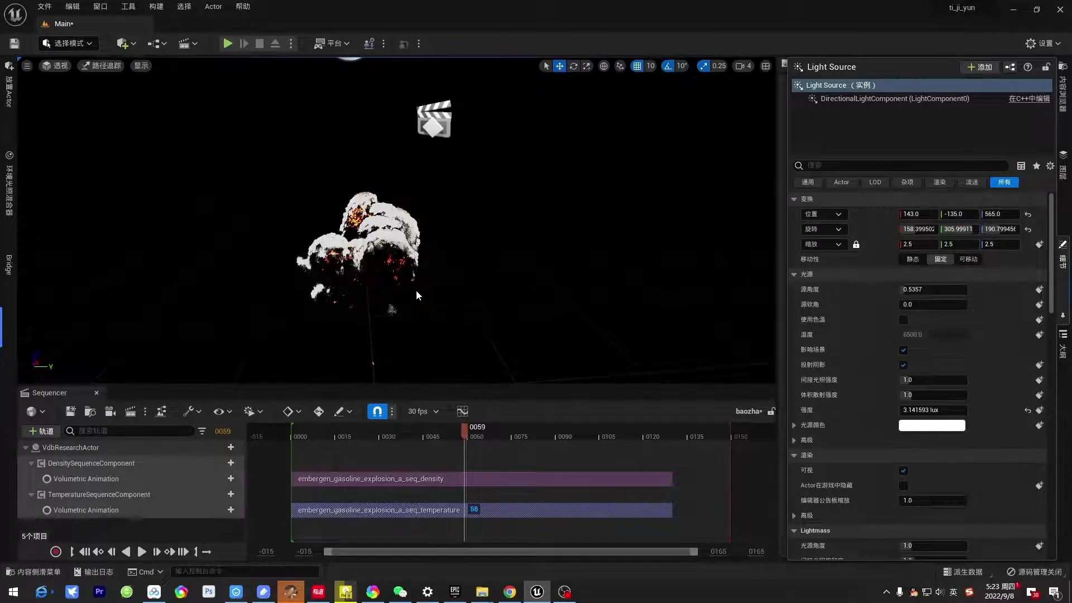
# - Rotate the Light Source to about 79.2° in X and about 316.8° in Y
pyautogui.moveTo(959, 229); pyautogui.dragTo(933, 229)
pyautogui.write('0')
pyautogui.press('Return')
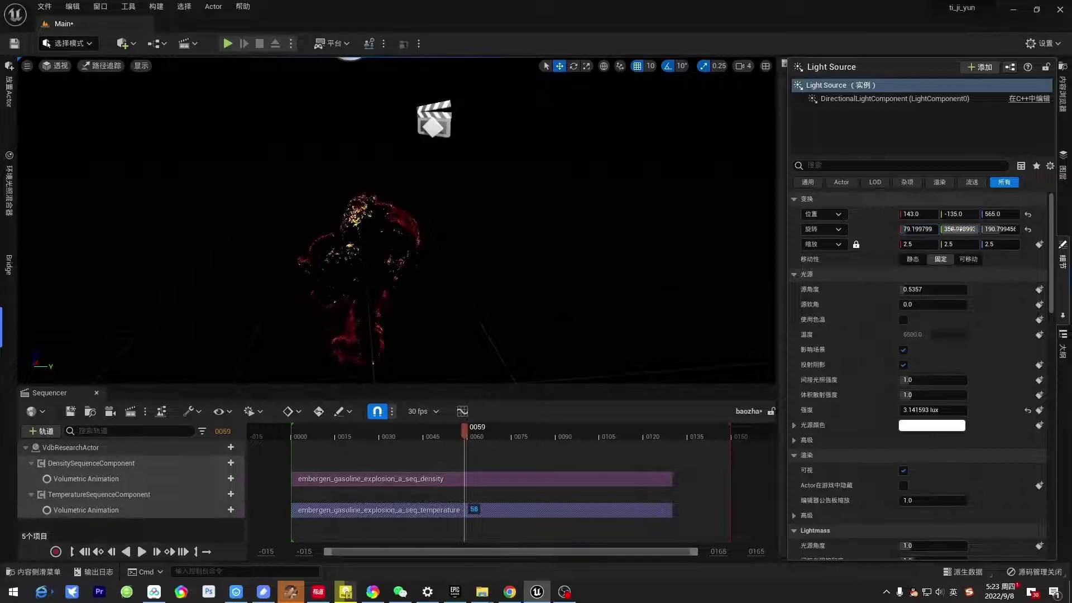
pyautogui.moveTo(960, 229); pyautogui.dragTo(955, 229)
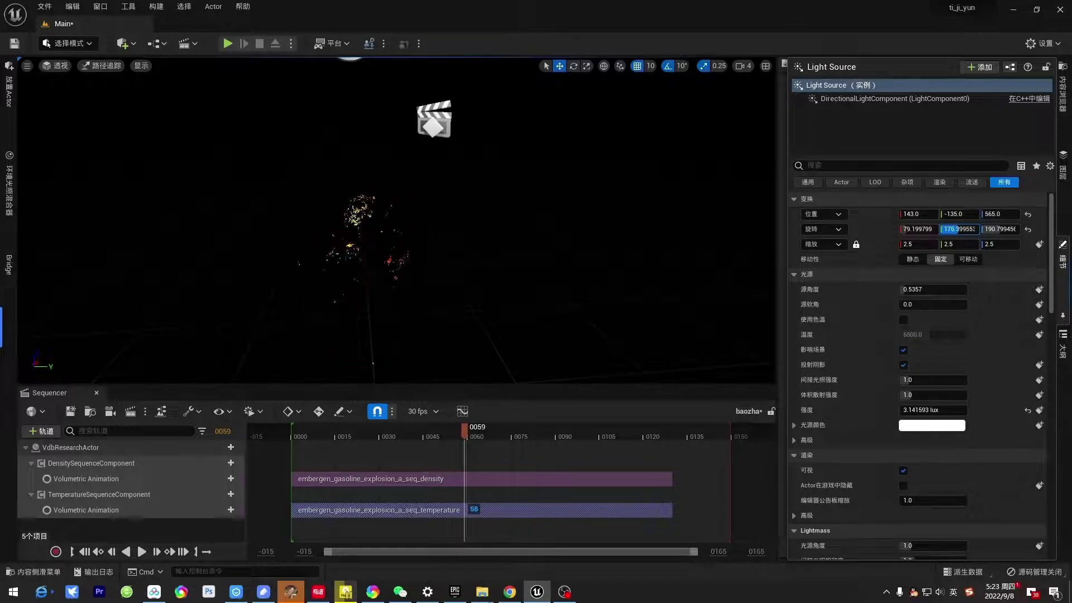
pyautogui.moveTo(959, 229); pyautogui.dragTo(964, 229)
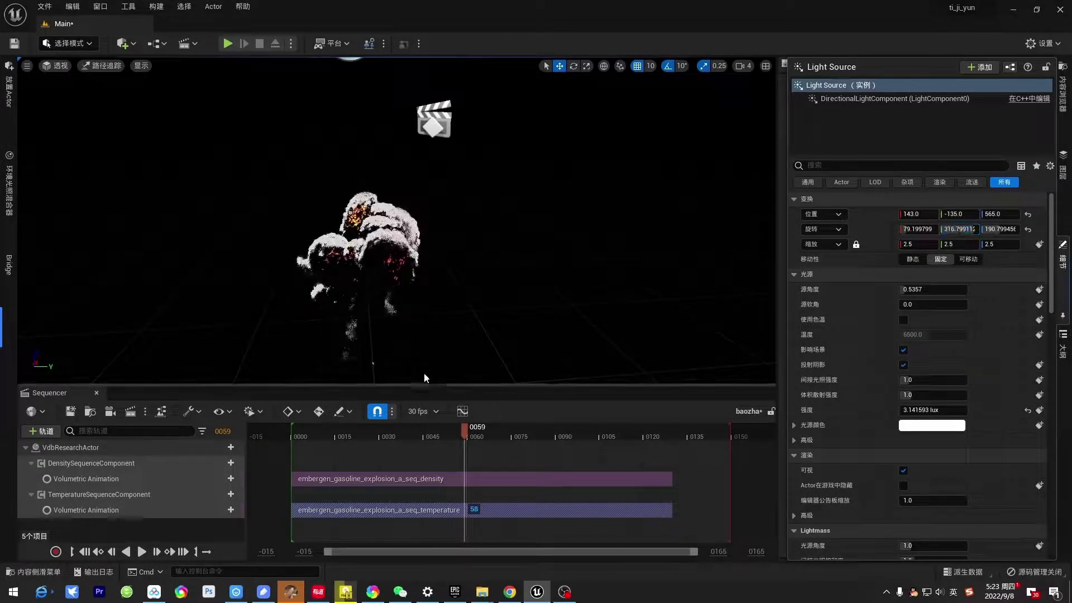
# - Move the playhead to frame 30 and show the VdbResearchActor's Principled Volume properties
pyautogui.moveTo(471, 434); pyautogui.dragTo(381, 430)
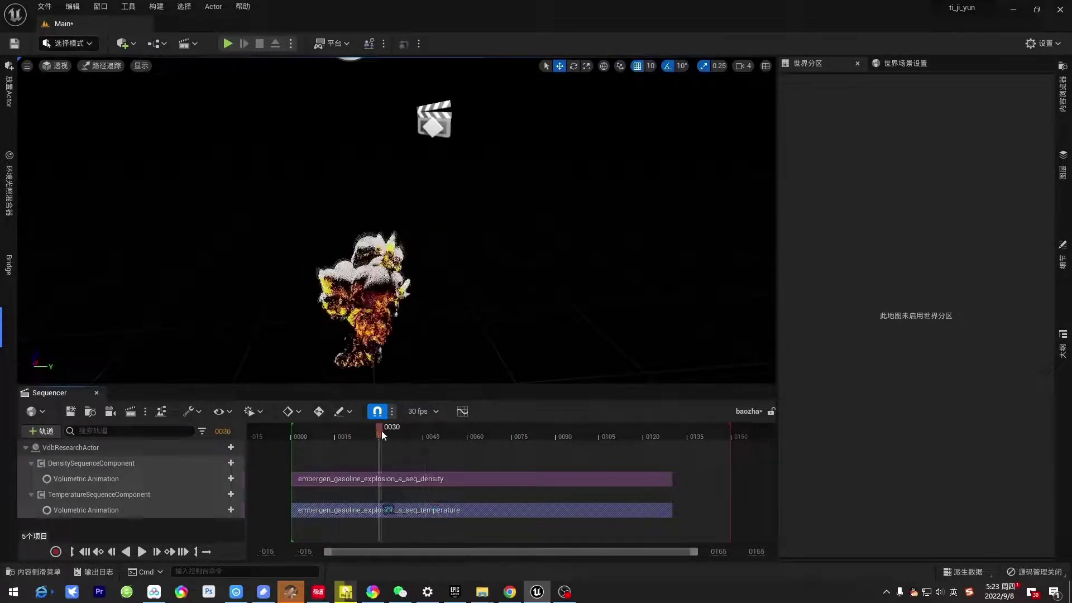
pyautogui.click(1063, 349)
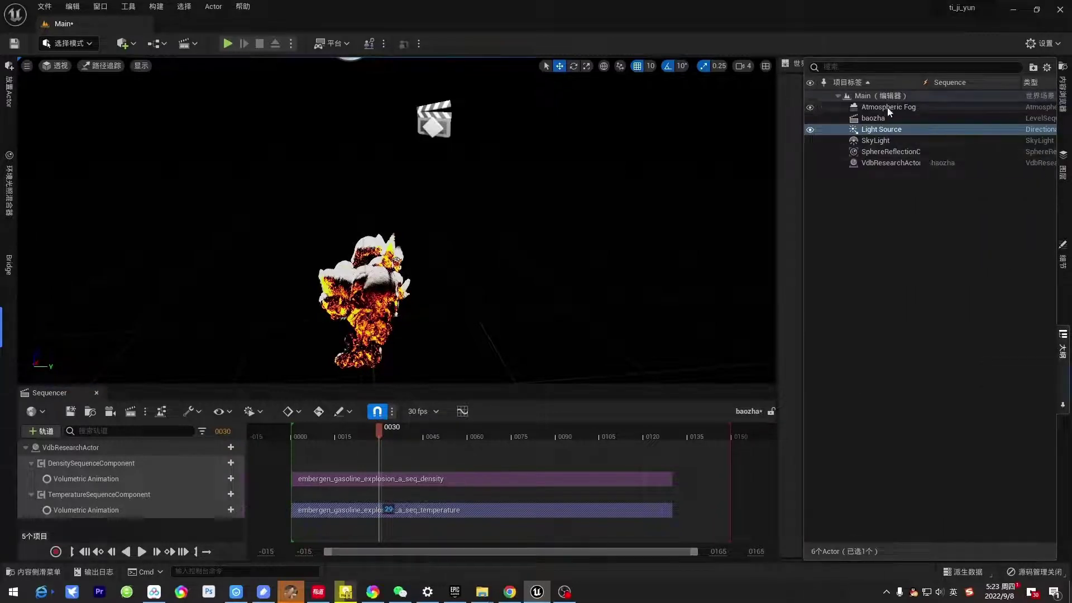
pyautogui.click(892, 163)
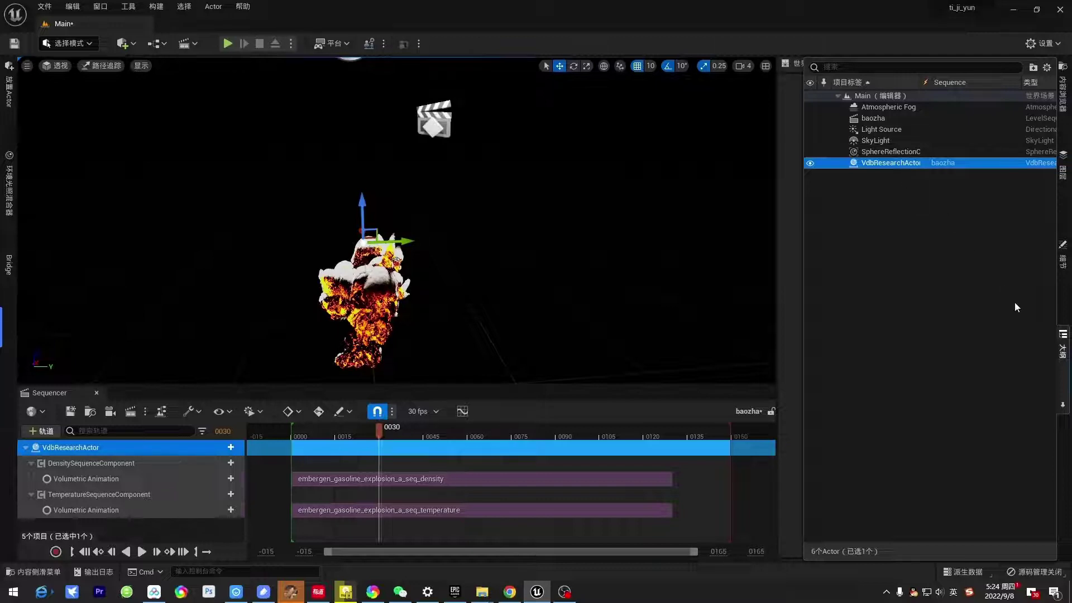
pyautogui.click(1063, 251)
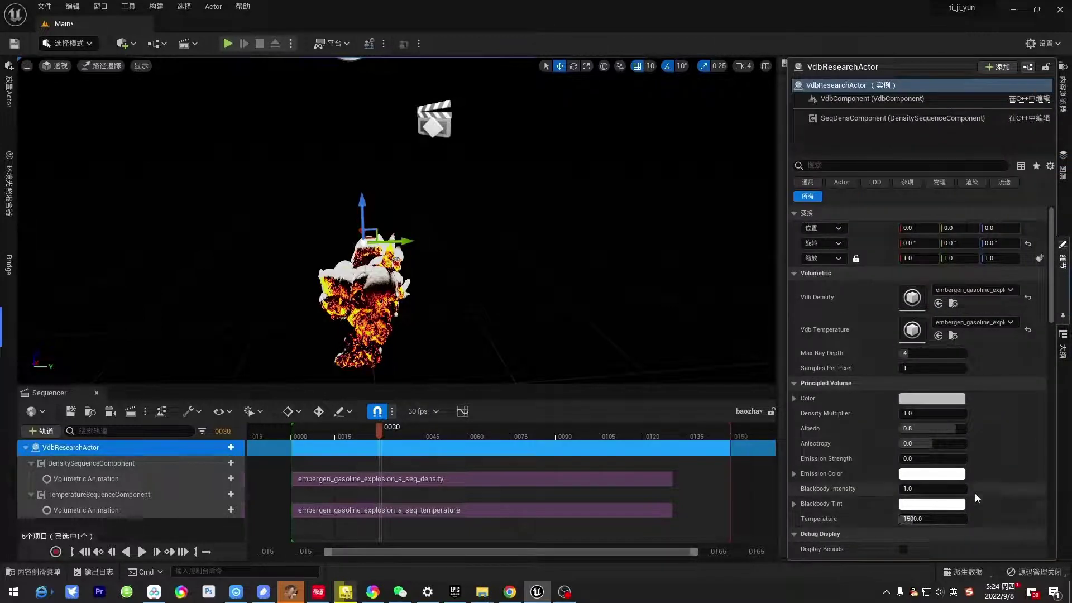
pyautogui.scroll(-2, 1003, 487)
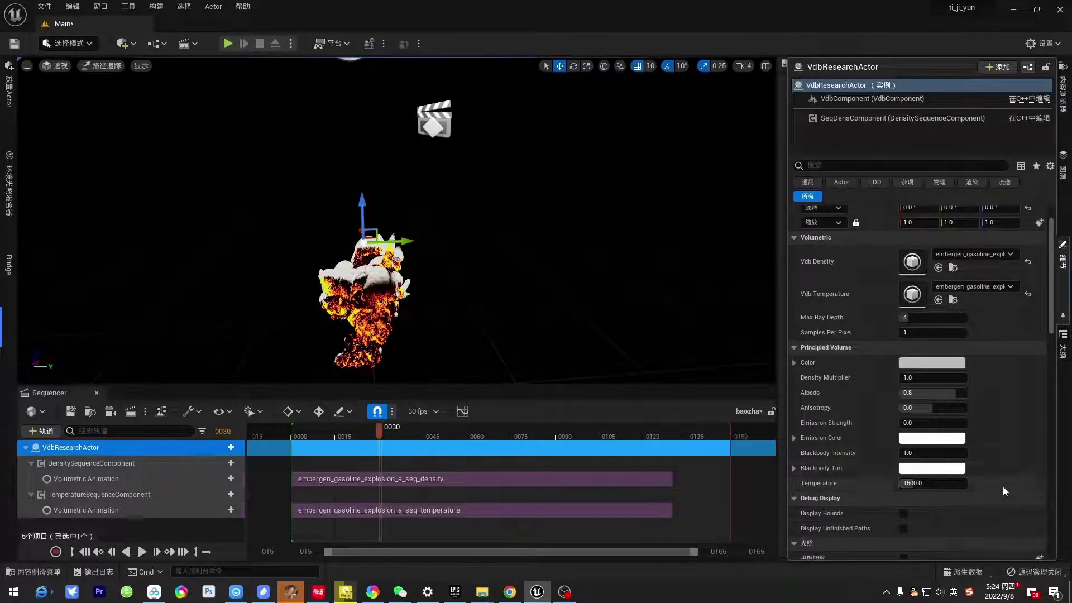
# - Set the volume's Color to a pale grey-green and scrub to frames 17 and 45 to preview it
pyautogui.click(945, 366)
pyautogui.moveTo(768, 383)
pyautogui.mouseDown()
pyautogui.moveTo(776, 381)
pyautogui.moveTo(759, 366)
pyautogui.moveTo(743, 386)
pyautogui.moveTo(767, 398)
pyautogui.mouseUp()
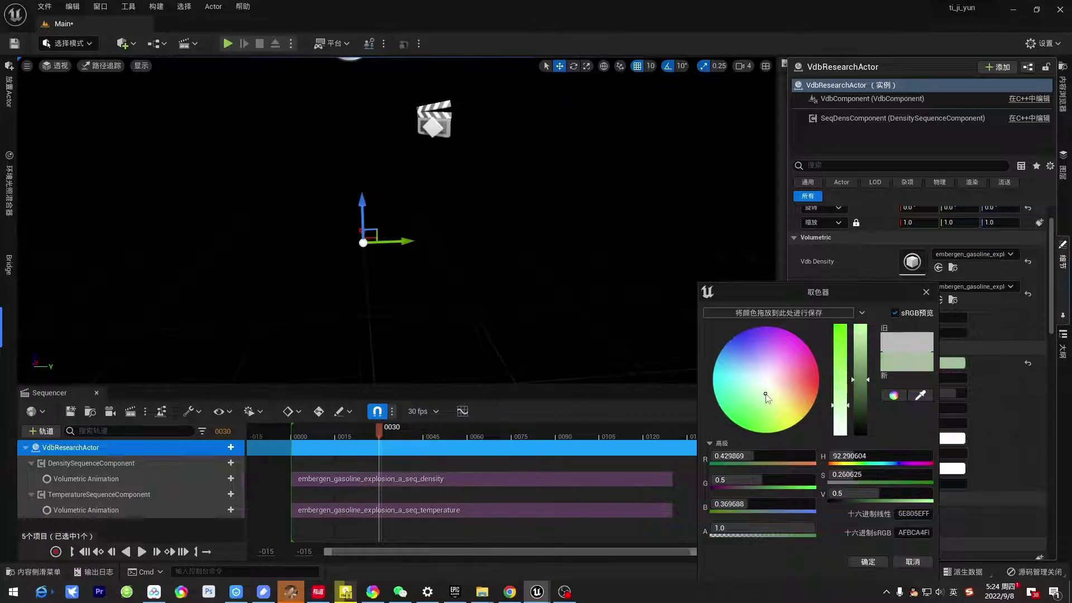
pyautogui.click(877, 562)
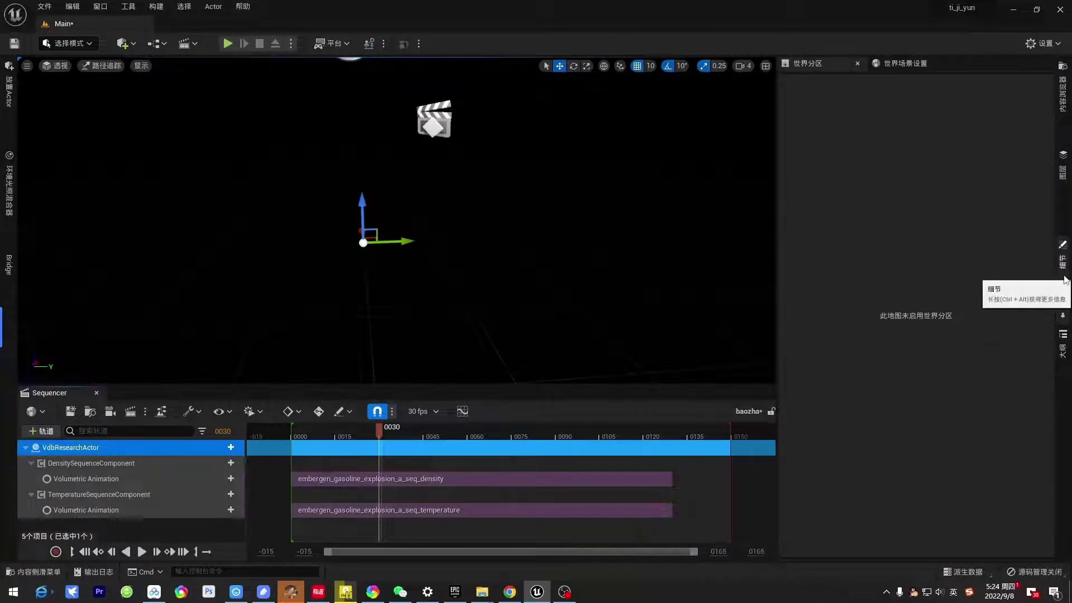
pyautogui.moveTo(383, 441); pyautogui.dragTo(341, 438)
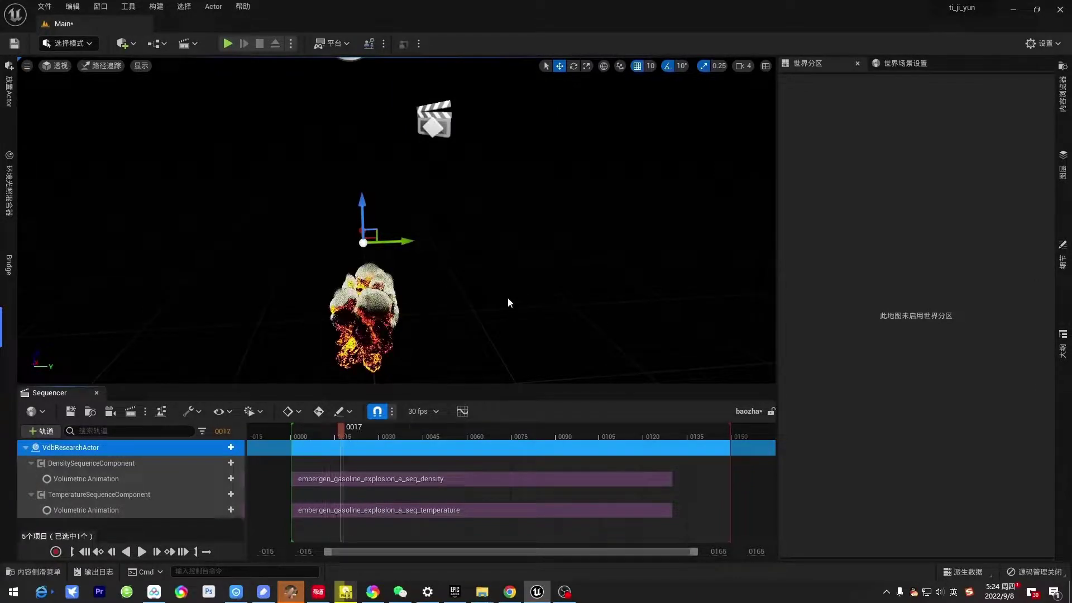
pyautogui.click(1063, 254)
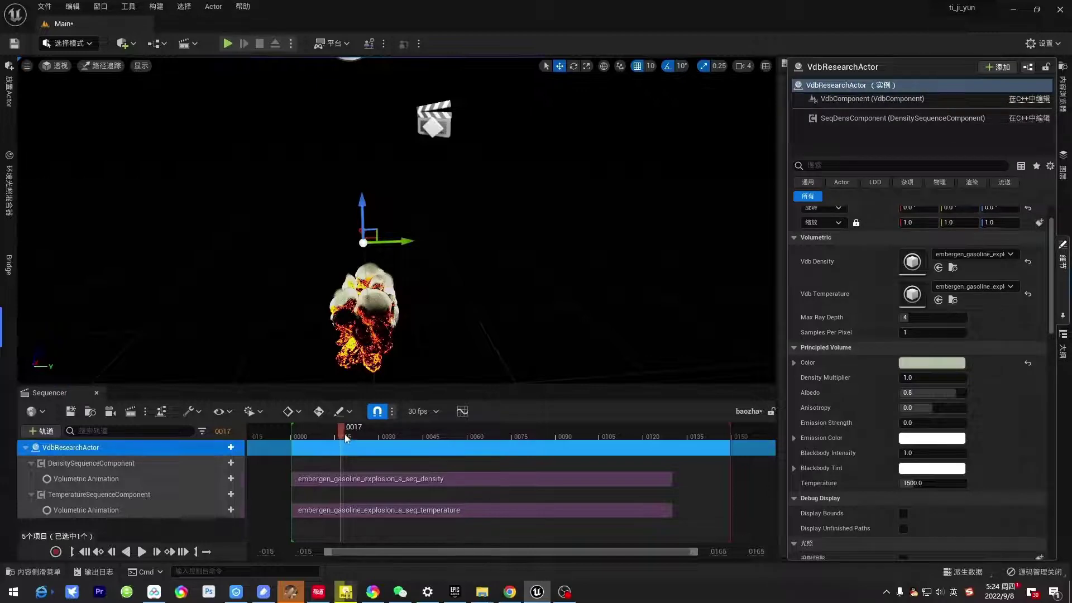
pyautogui.moveTo(346, 439); pyautogui.dragTo(423, 438)
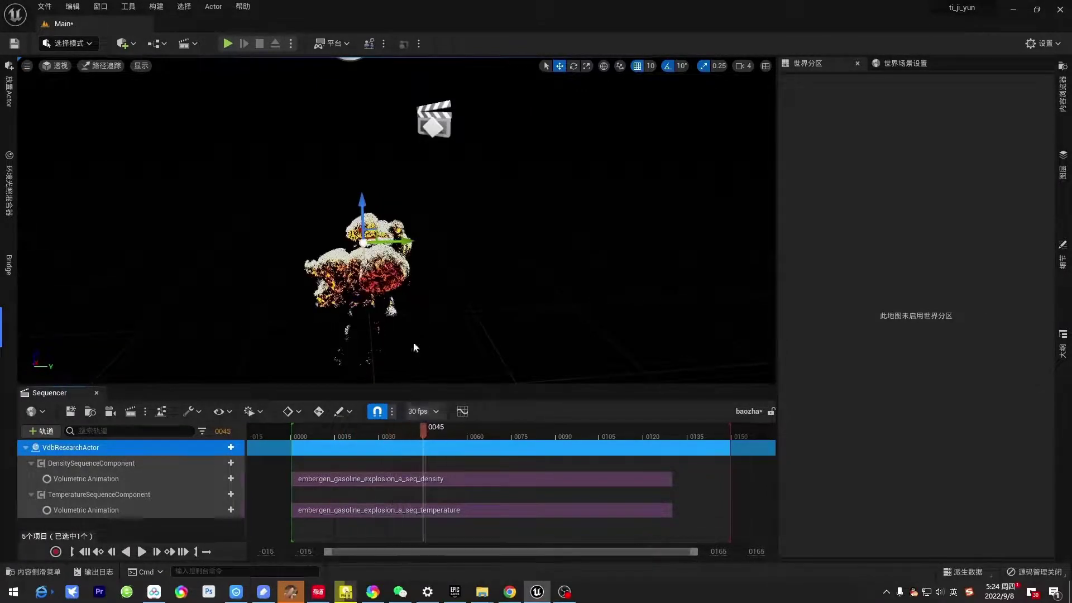
# - Change the VdbResearchActor's volume Color to a bright, saturated pink
pyautogui.click(1063, 254)
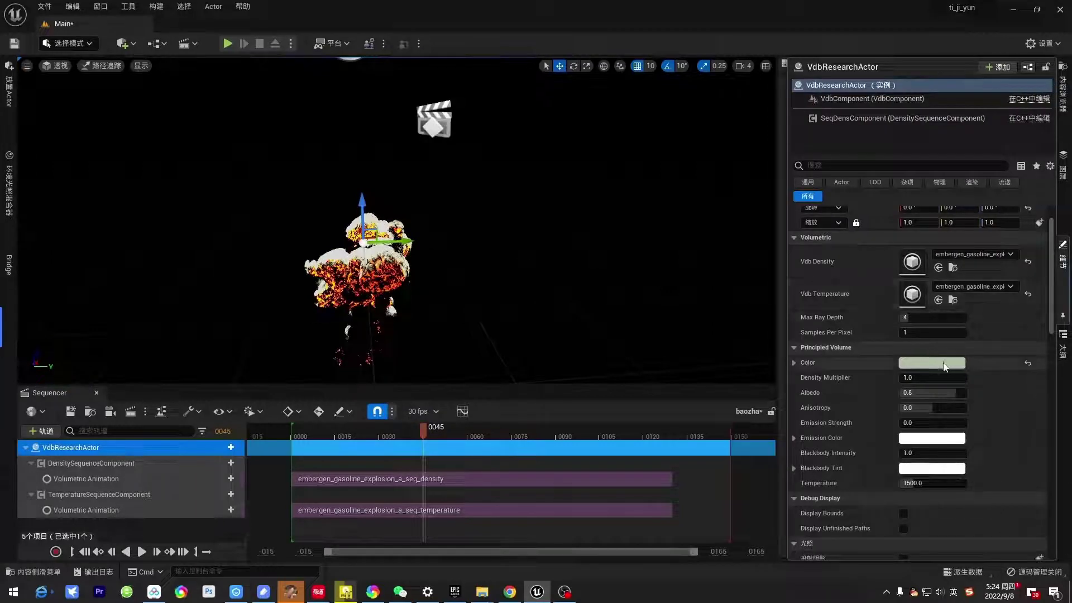
pyautogui.click(894, 362)
pyautogui.click(791, 367)
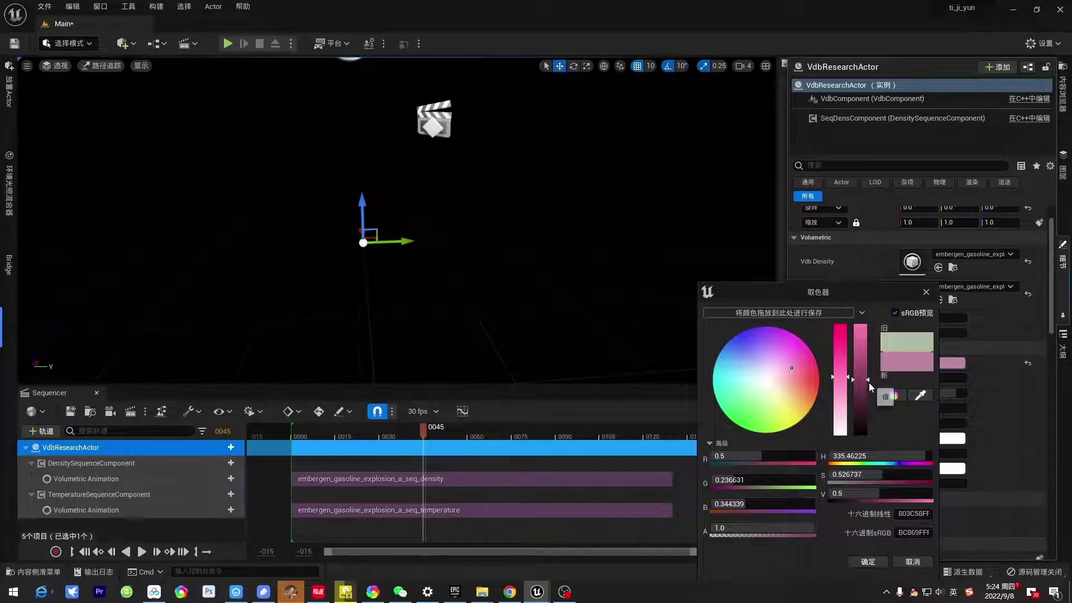
pyautogui.moveTo(869, 383); pyautogui.dragTo(853, 342)
pyautogui.click(875, 562)
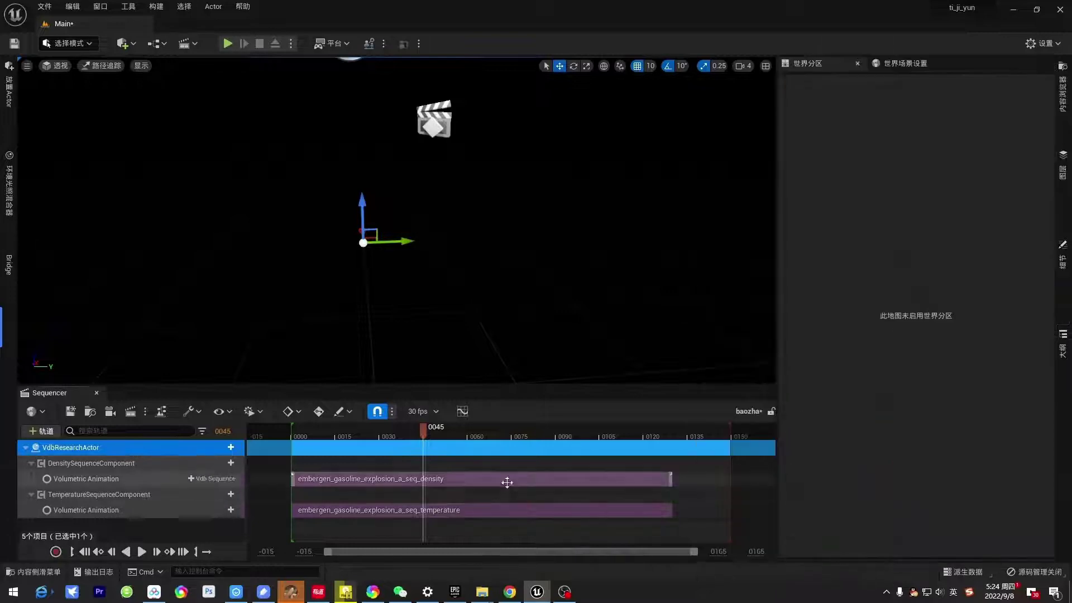
# - Play the sequence from about frame 10 to preview the recoloured explosion, and move the playhead back to frame 34
pyautogui.moveTo(423, 433); pyautogui.dragTo(320, 438)
pyautogui.press('space')
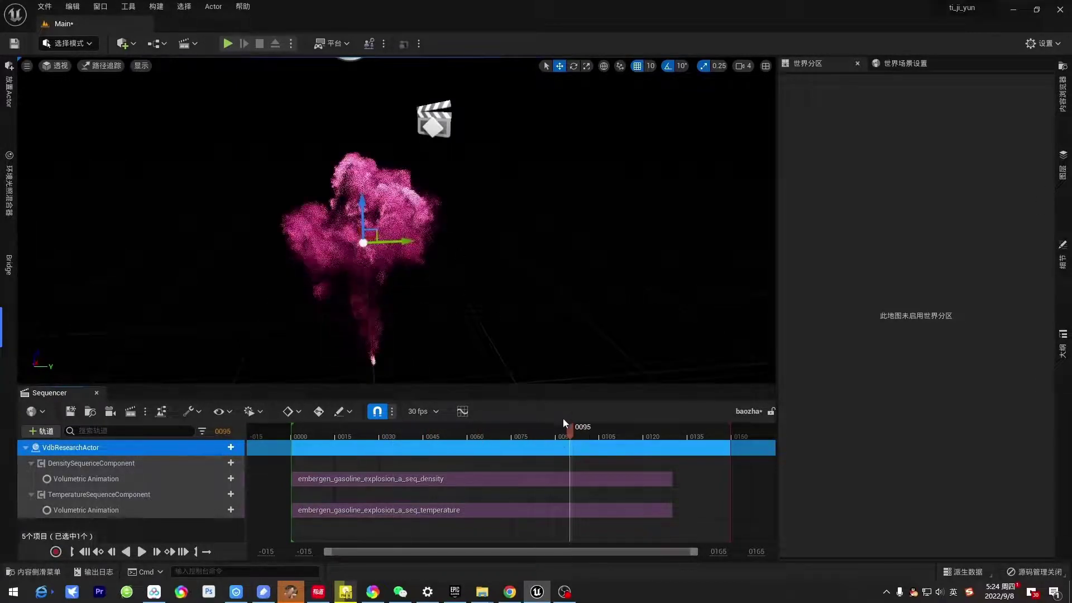
pyautogui.moveTo(513, 438); pyautogui.dragTo(391, 439)
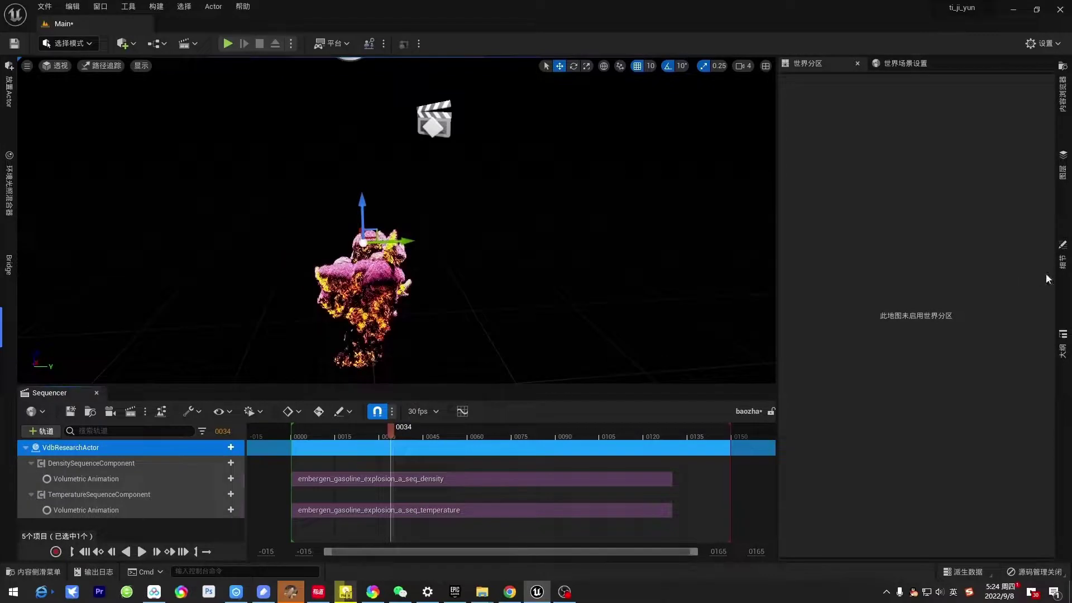
# - Set the VdbResearchActor's Emission Color to a light blue-violet
pyautogui.click(1064, 262)
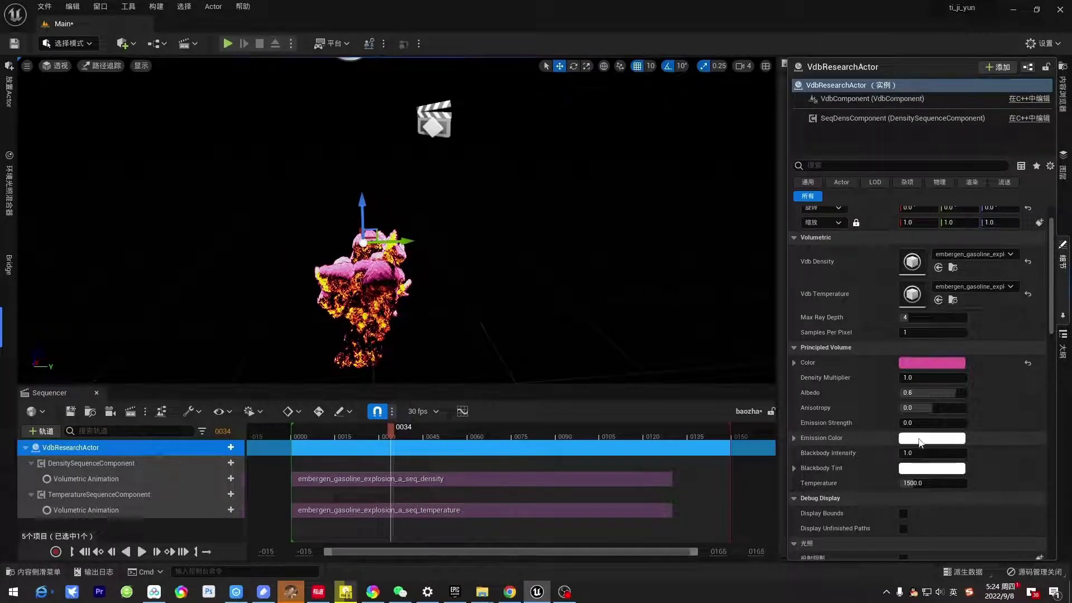
pyautogui.click(924, 440)
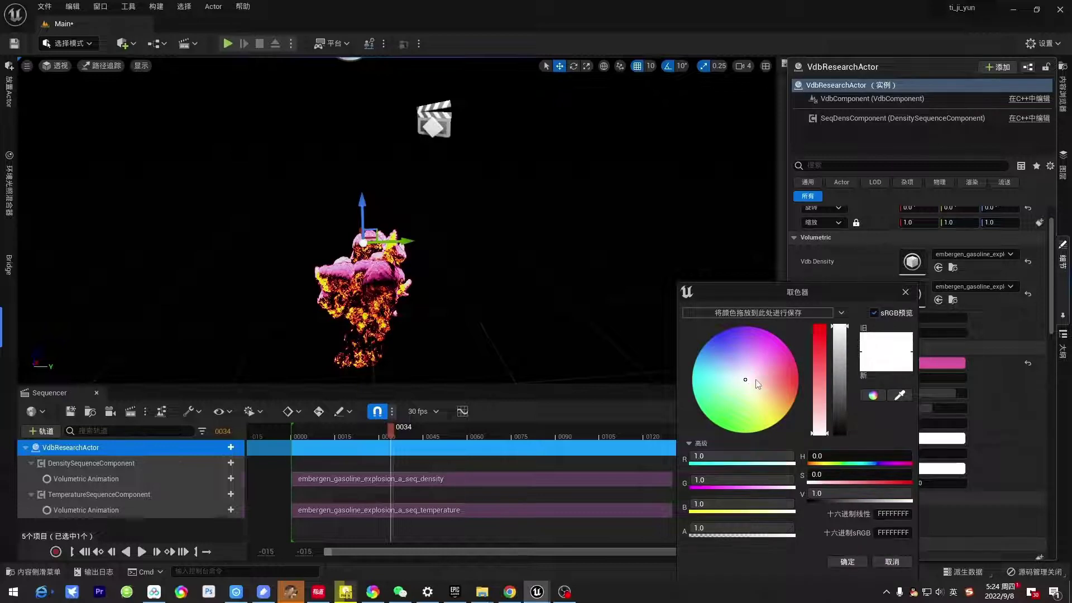
pyautogui.moveTo(746, 383); pyautogui.dragTo(730, 352)
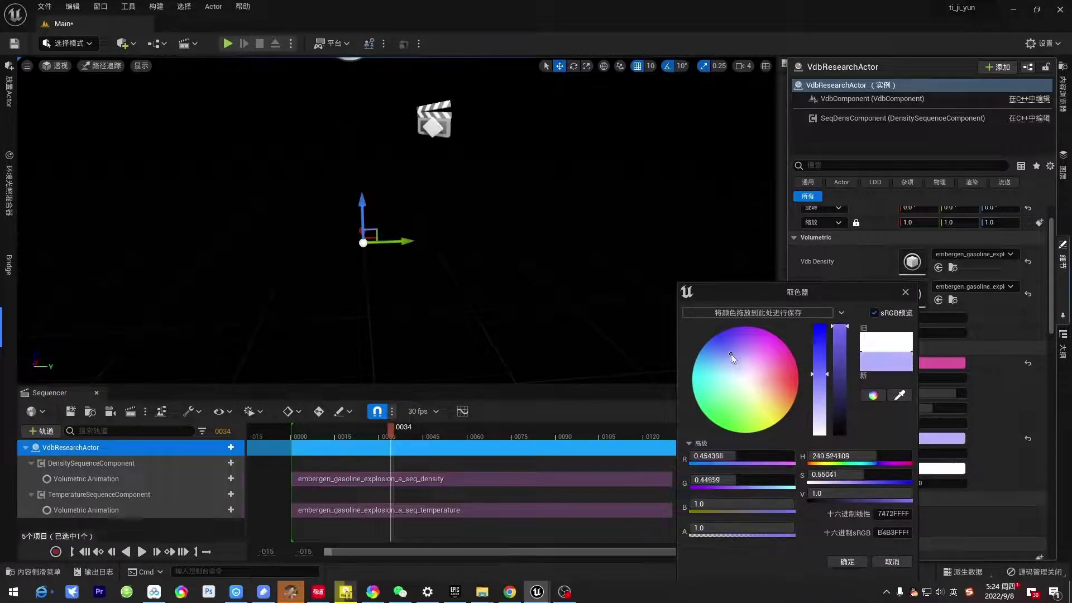
pyautogui.click(848, 561)
# - Preview the new emission colour by playing from about frame 18 to frame 31, and redisplay the VdbResearchActor's volume properties
pyautogui.moveTo(390, 431); pyautogui.dragTo(343, 433)
pyautogui.press('space')
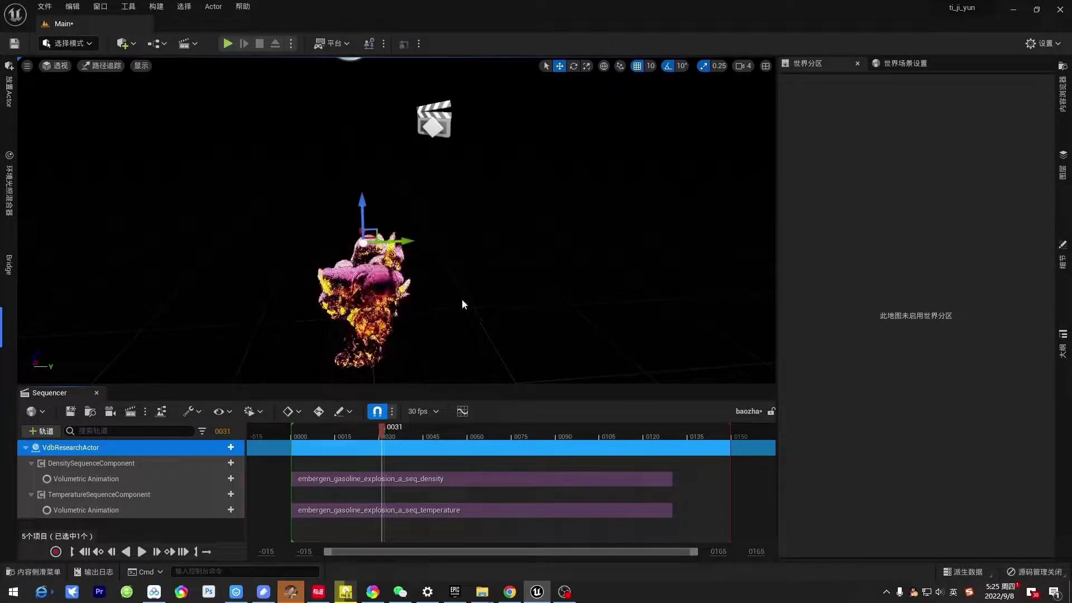
pyautogui.click(1063, 254)
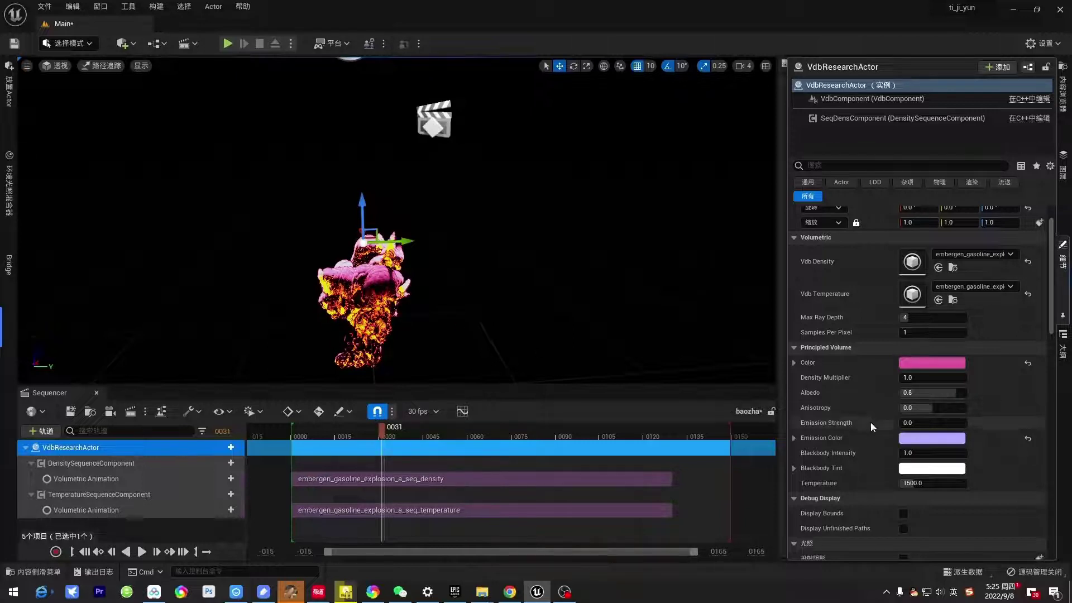
# - Change the VdbResearchActor's Emission Color to a bright green of about R 0.17, G 1.0, B 0.125
pyautogui.click(926, 441)
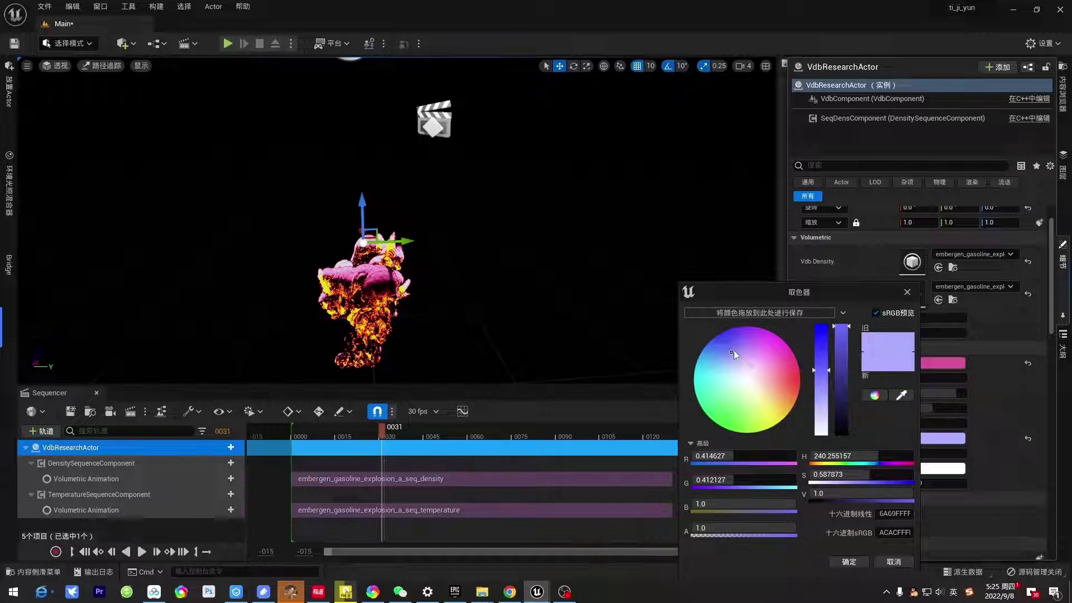
pyautogui.moveTo(734, 350); pyautogui.dragTo(739, 410)
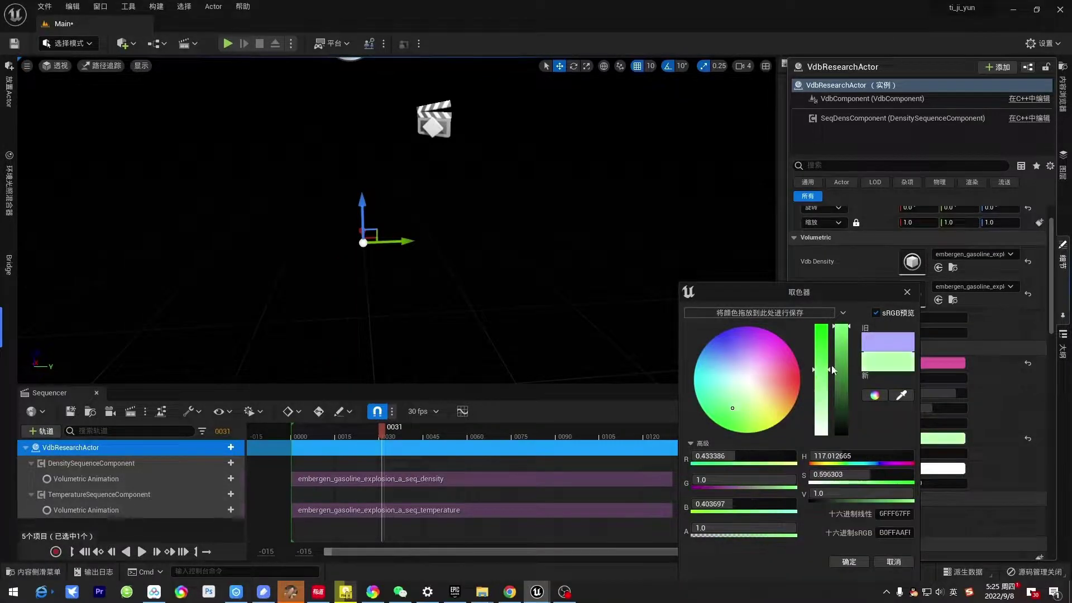
pyautogui.moveTo(832, 378); pyautogui.dragTo(832, 339)
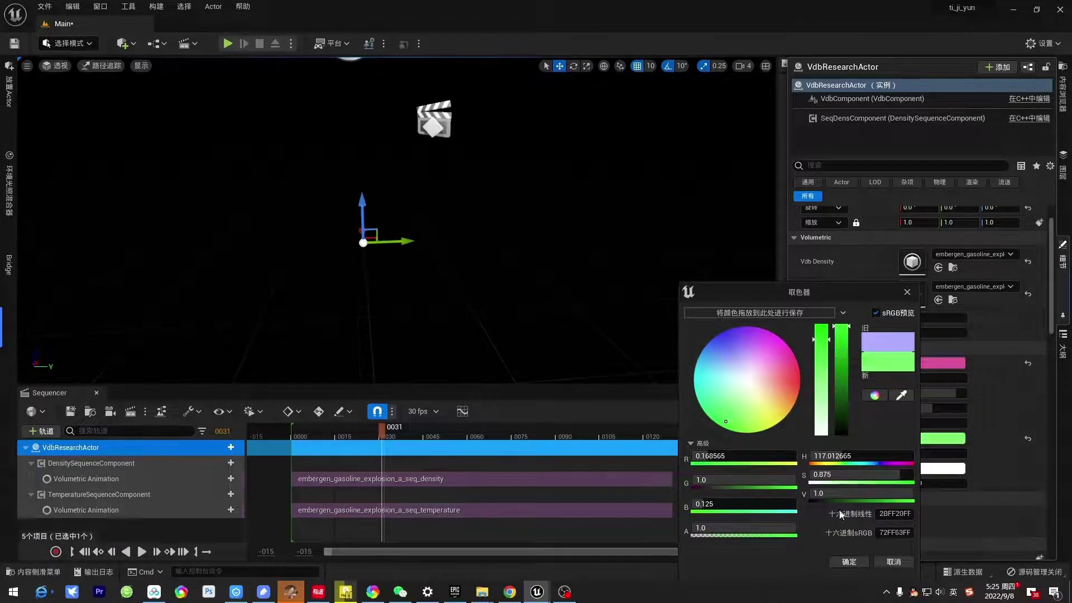
pyautogui.click(850, 563)
# - Scrub the sequence to frame 37 and back to frame 25, and inspect the channel values of the actor's Emission Color
pyautogui.moveTo(384, 440); pyautogui.dragTo(405, 351)
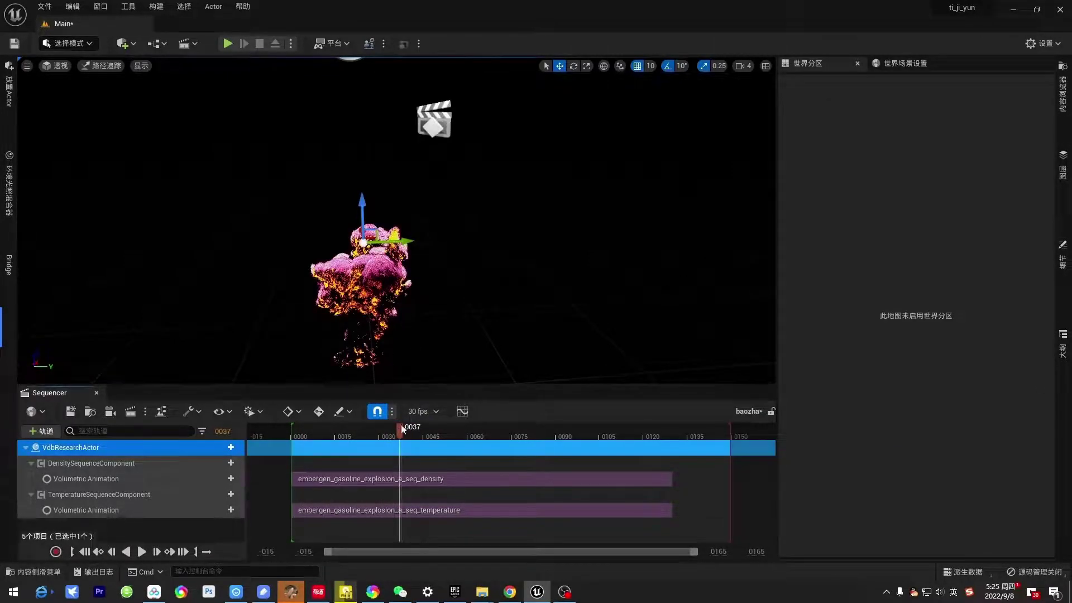
pyautogui.moveTo(316, 437); pyautogui.dragTo(365, 431)
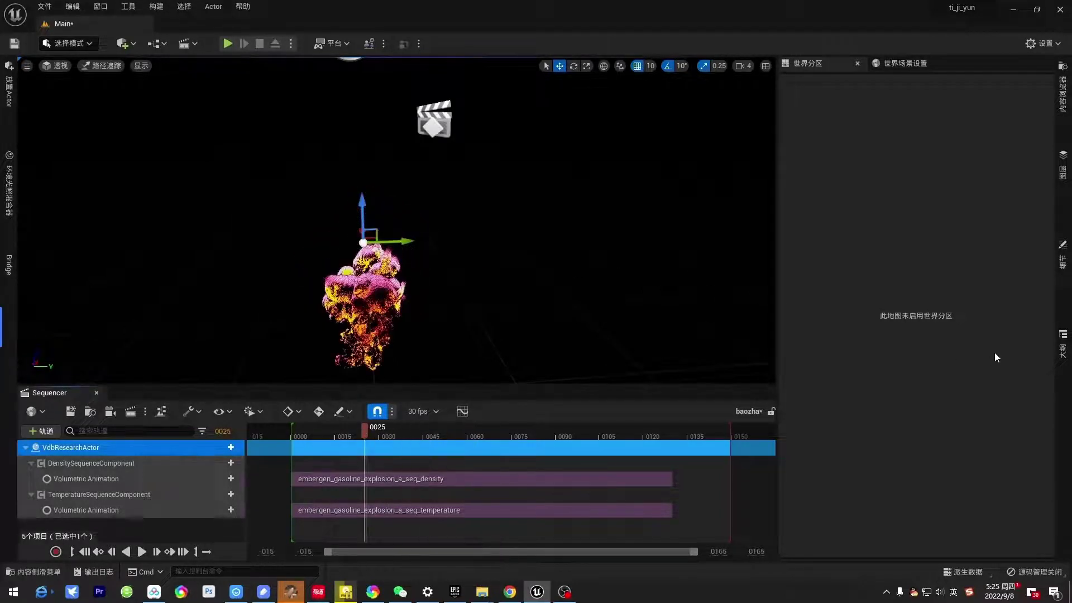
pyautogui.click(1063, 252)
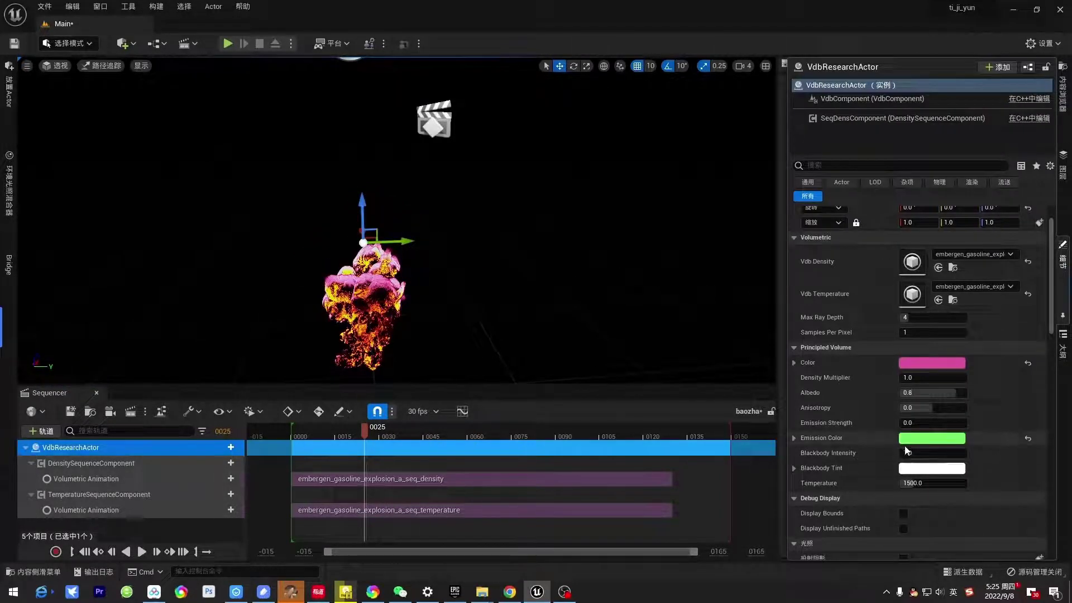
pyautogui.click(794, 438)
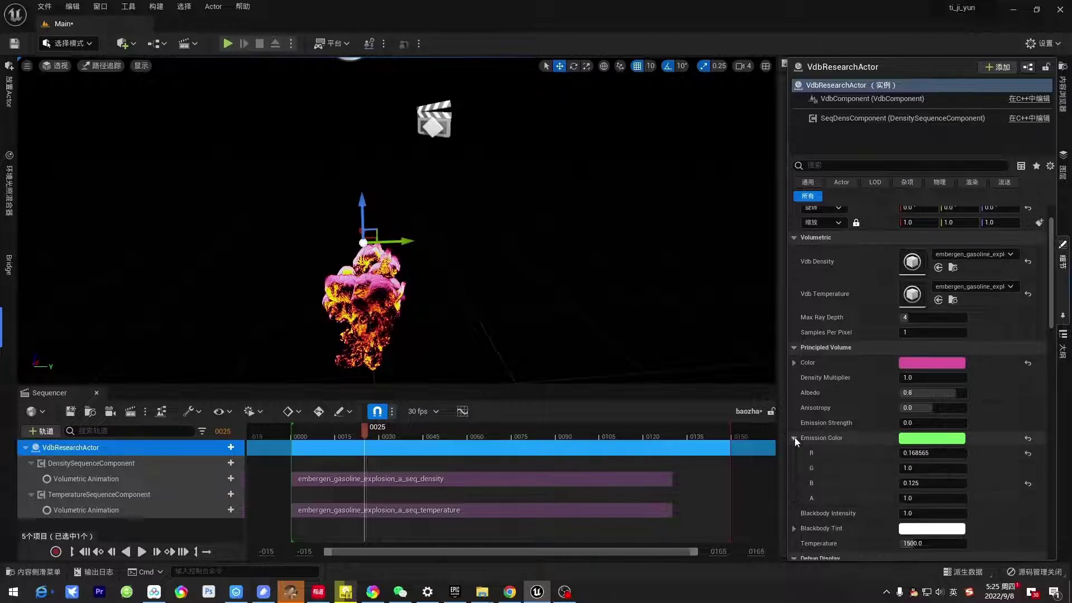
pyautogui.click(795, 438)
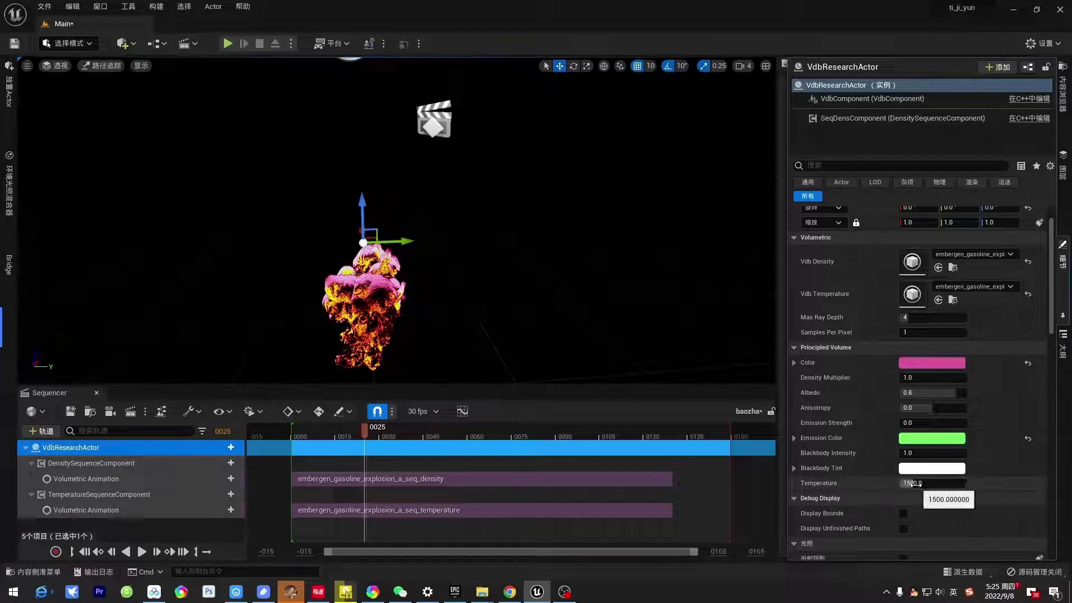
# - Raise the volume's Temperature to about 4776, preview it at frame 34, and redisplay the VdbResearchActor's properties
pyautogui.moveTo(914, 484); pyautogui.dragTo(961, 484)
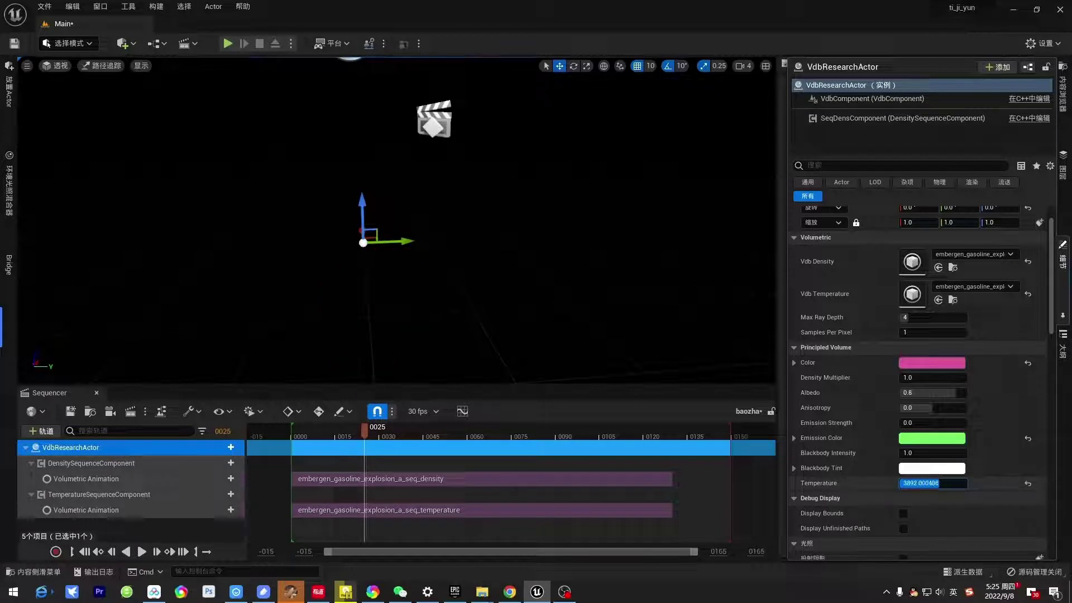
pyautogui.moveTo(364, 434); pyautogui.dragTo(393, 444)
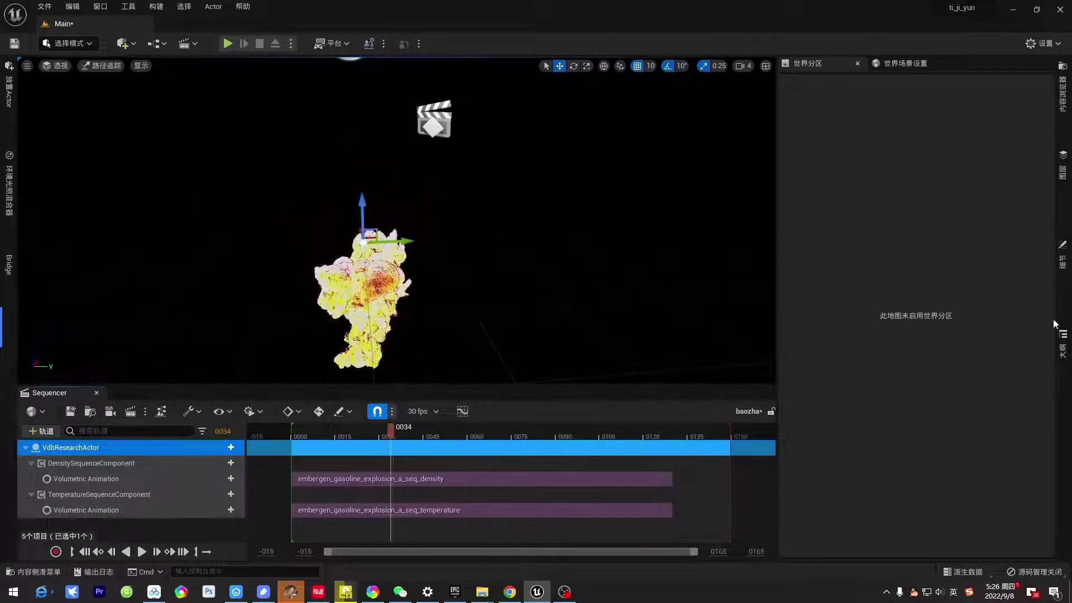
pyautogui.click(1064, 350)
pyautogui.click(1064, 258)
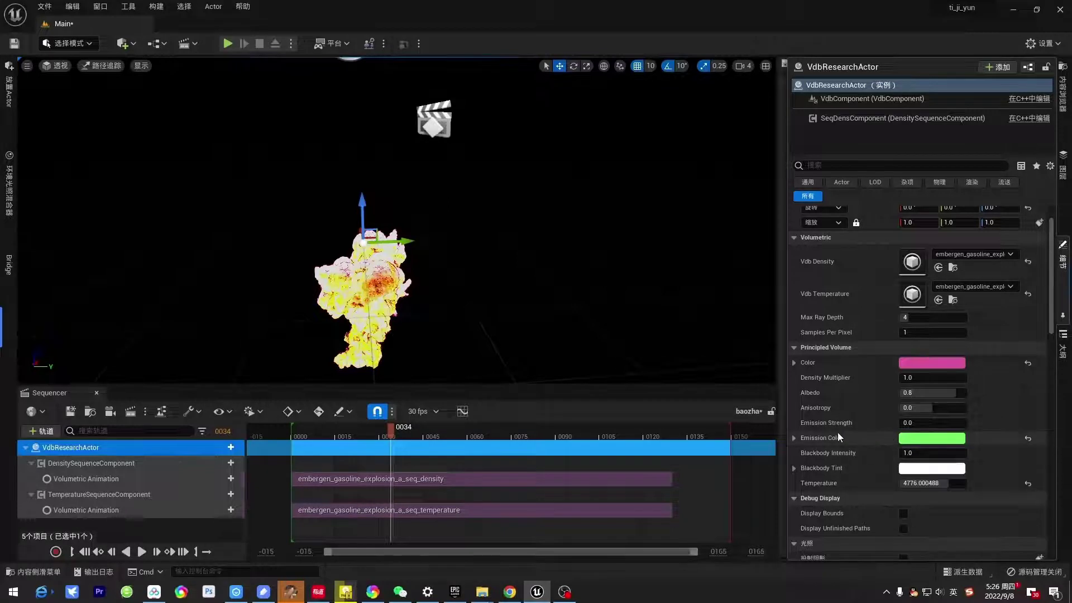
# - Look through the VdbResearchActor's remaining rendering, physics and playback properties, and scrub the sequence from frame 34 to frame 82
pyautogui.scroll(-7, 851, 501)
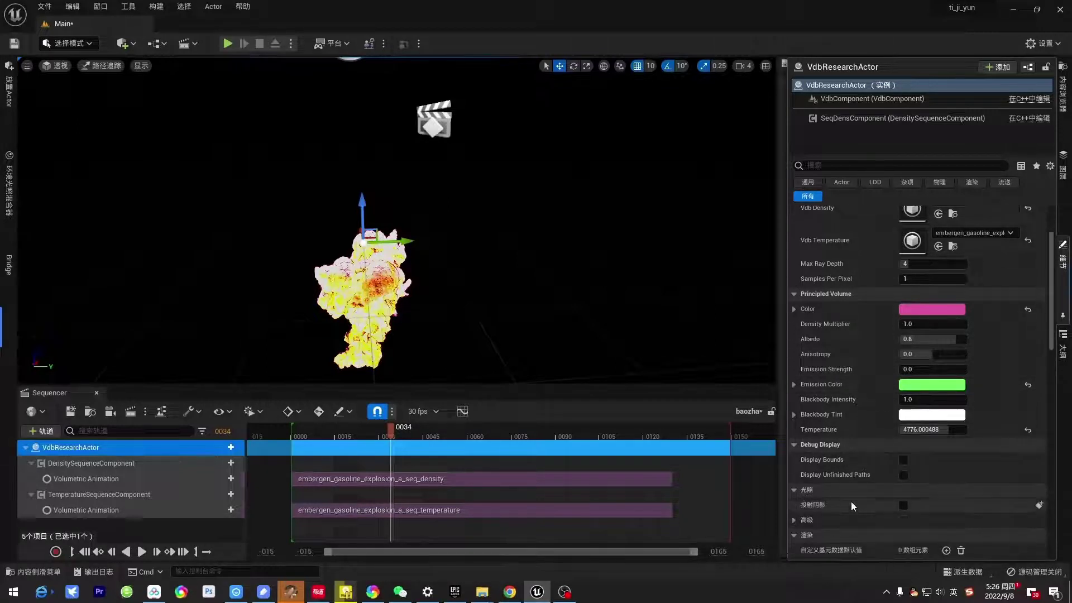
pyautogui.scroll(-5, 851, 502)
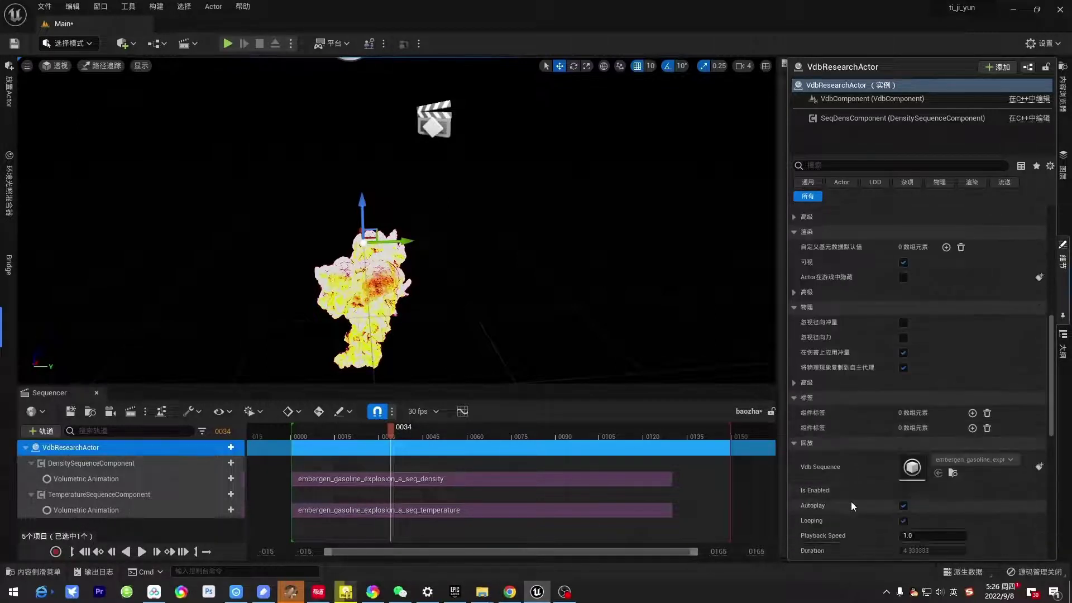
pyautogui.scroll(6, 851, 501)
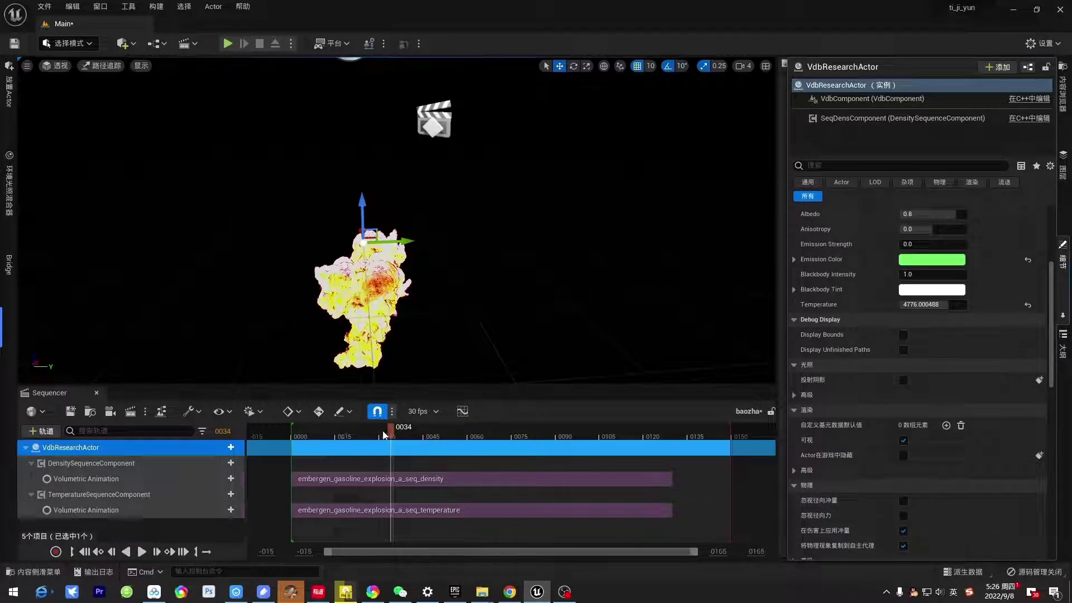
pyautogui.moveTo(384, 435); pyautogui.dragTo(534, 439)
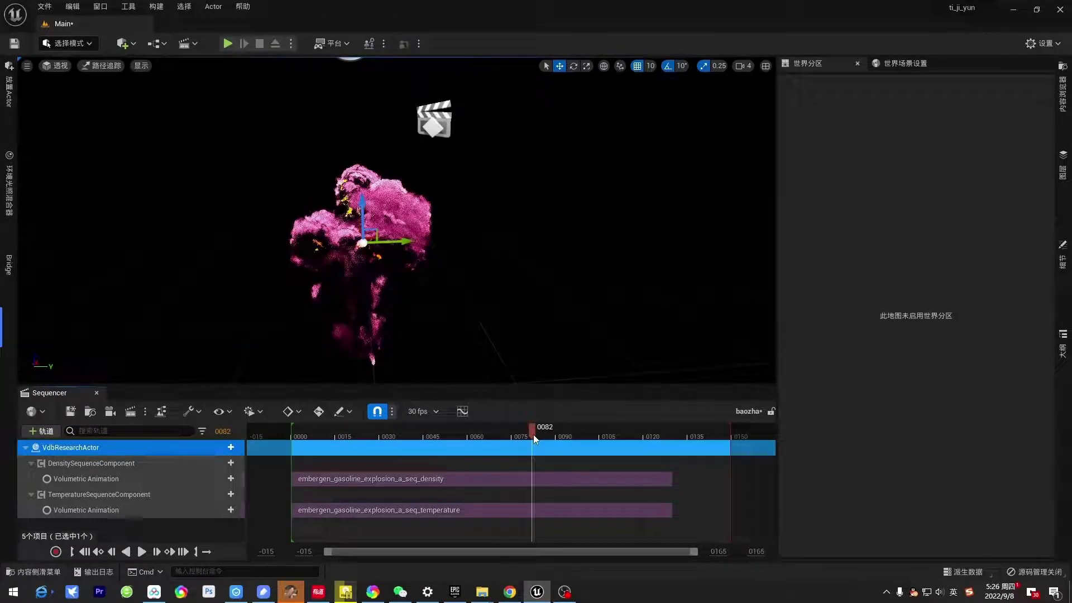